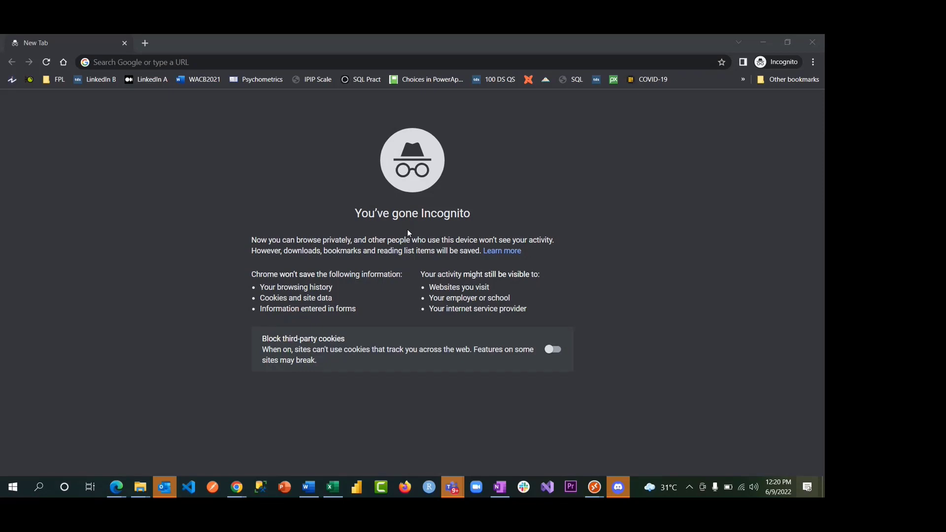
- Load office.com in the incognito Chrome window
left_click(198, 64)
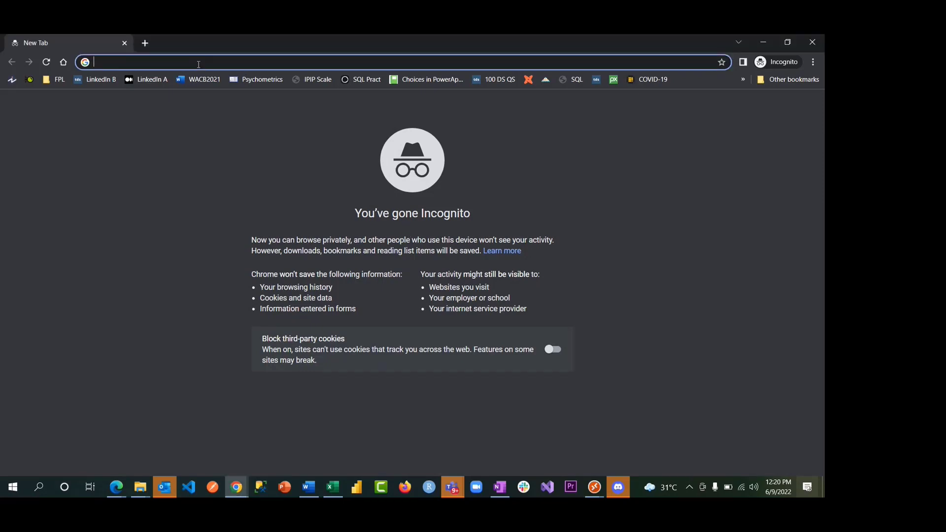
type("office.")
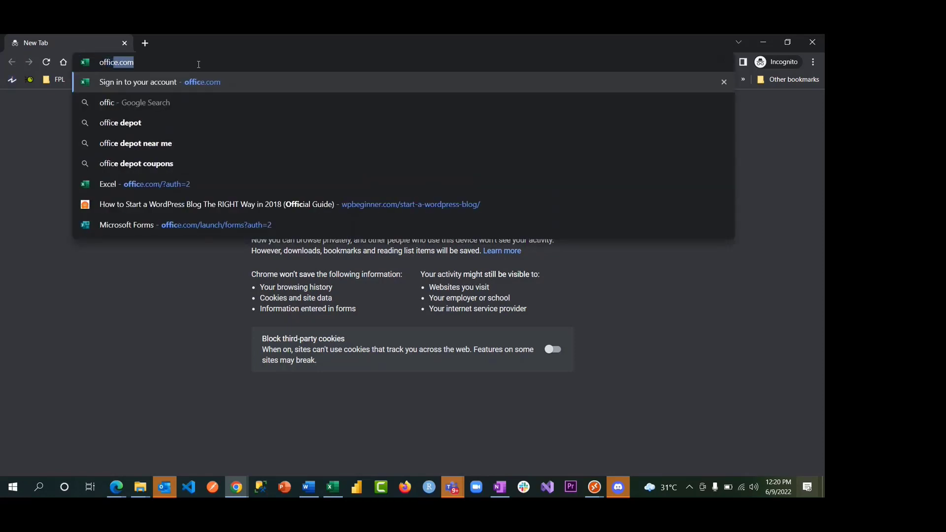
type("com")
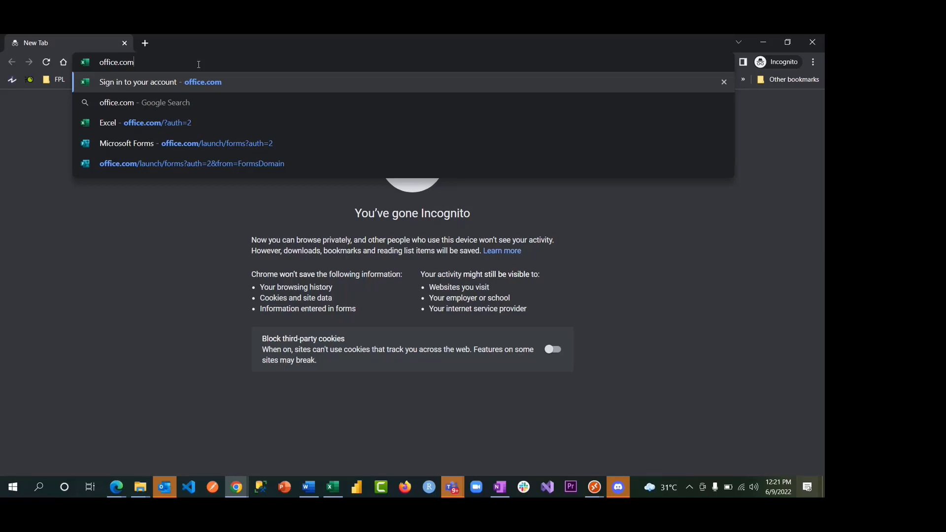
key("Return")
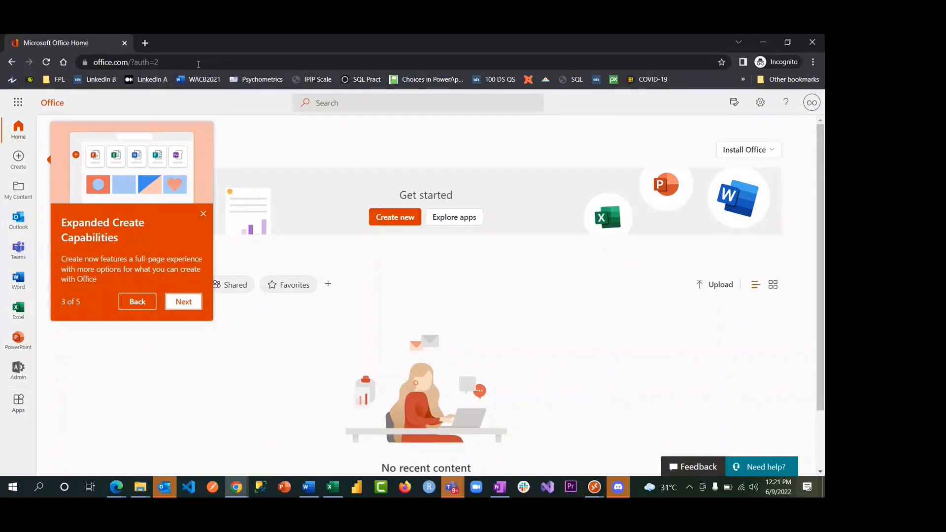
- Dismiss the Expanded Create Capabilities tour card and check the signed-in account's e-mail address in the account panel
left_click(809, 110)
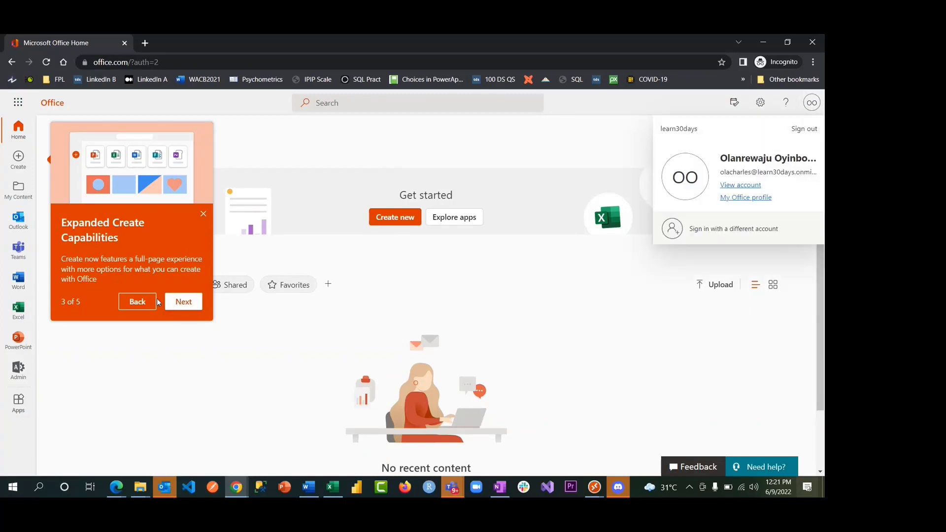
left_click(203, 215)
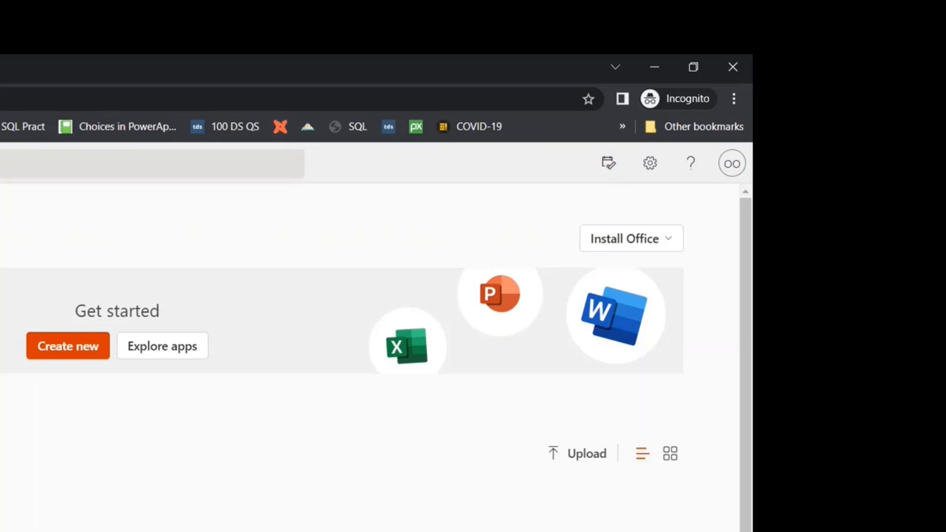
left_click(733, 167)
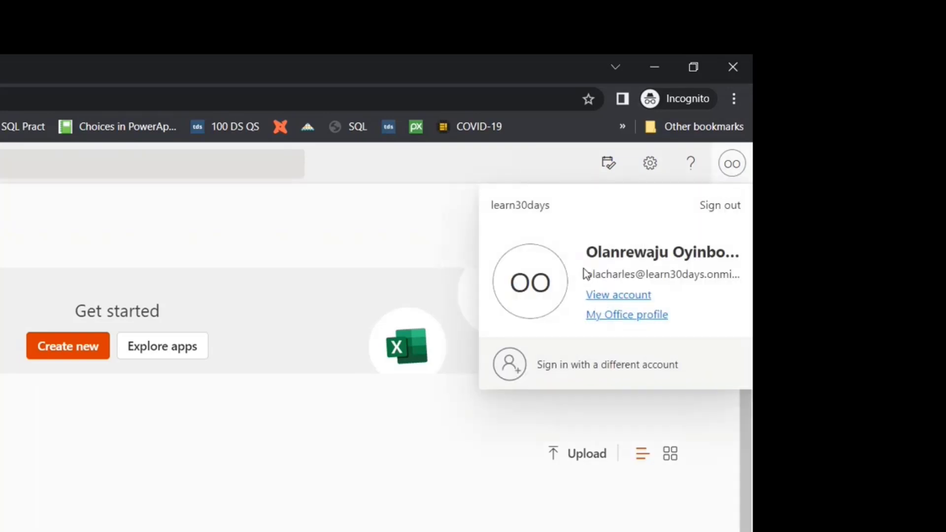
left_click_drag(588, 277, 746, 272)
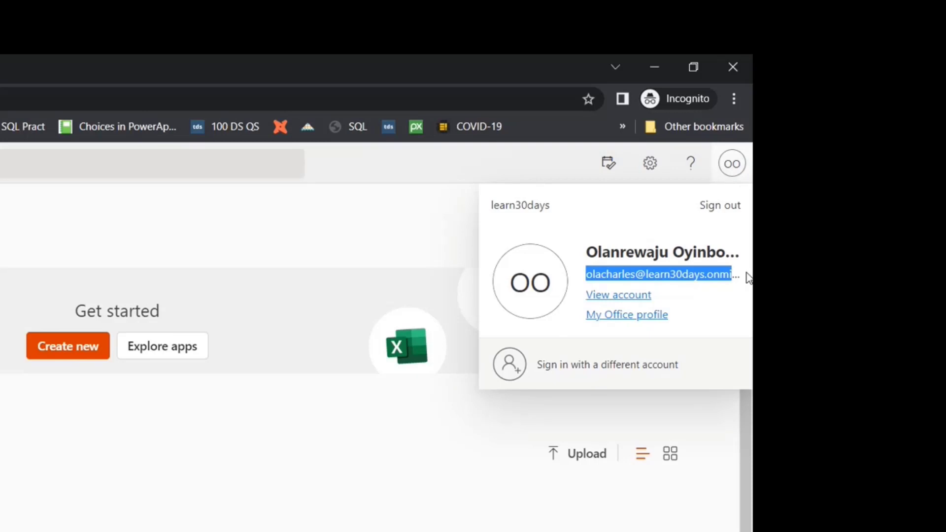
left_click(587, 240)
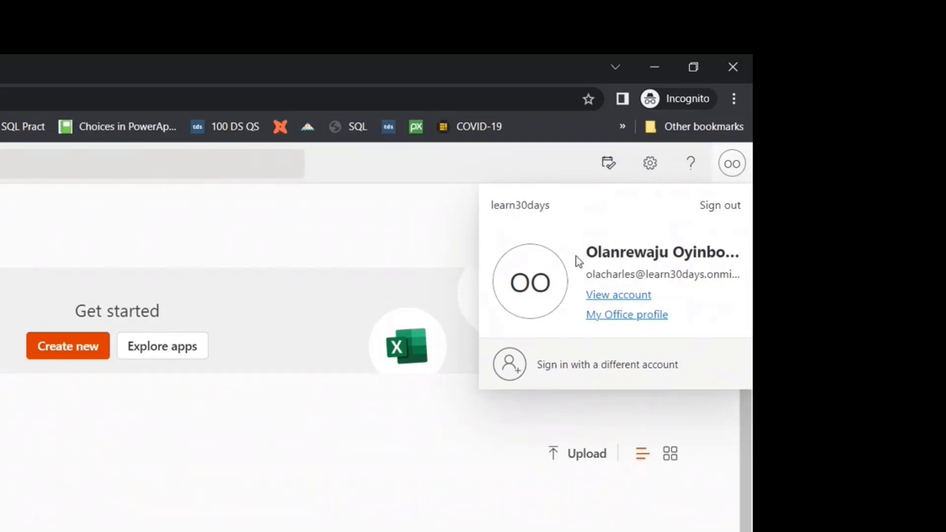
left_click_drag(583, 274, 735, 276)
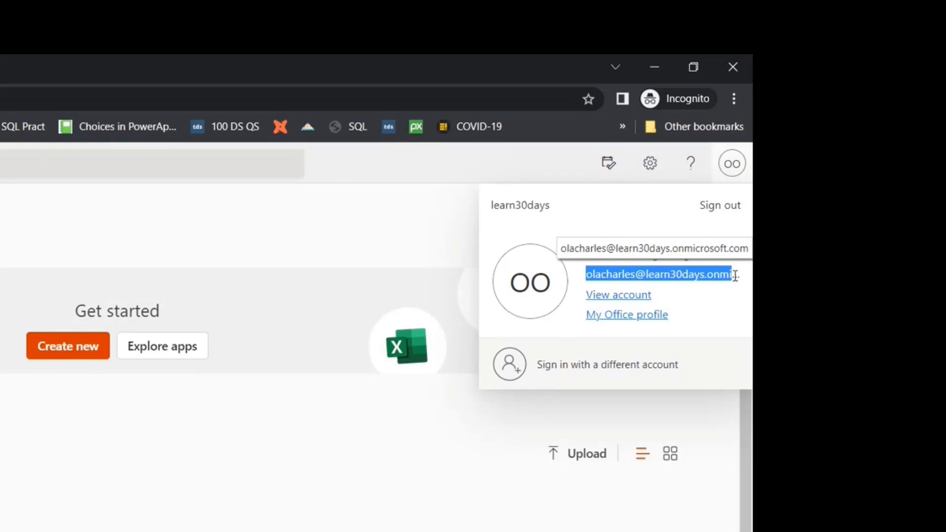
left_click(449, 212)
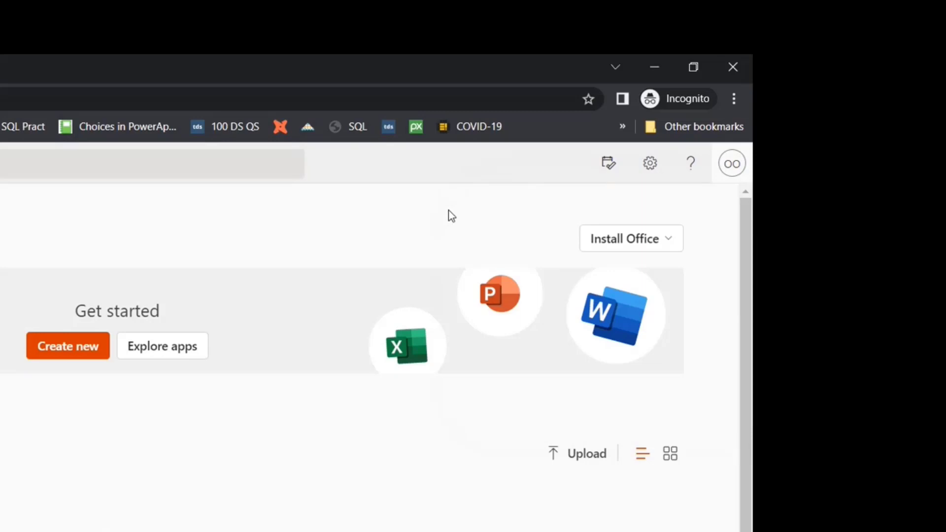
left_click(661, 241)
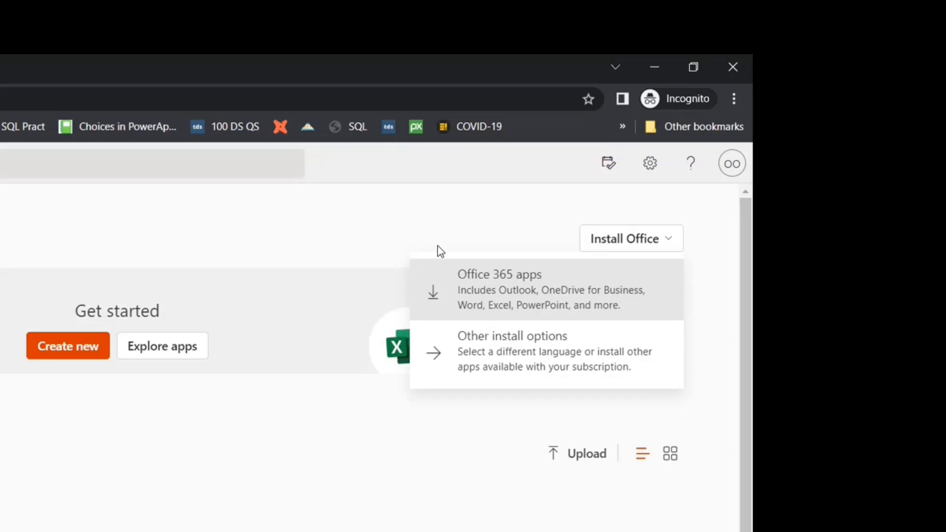
left_click(294, 228)
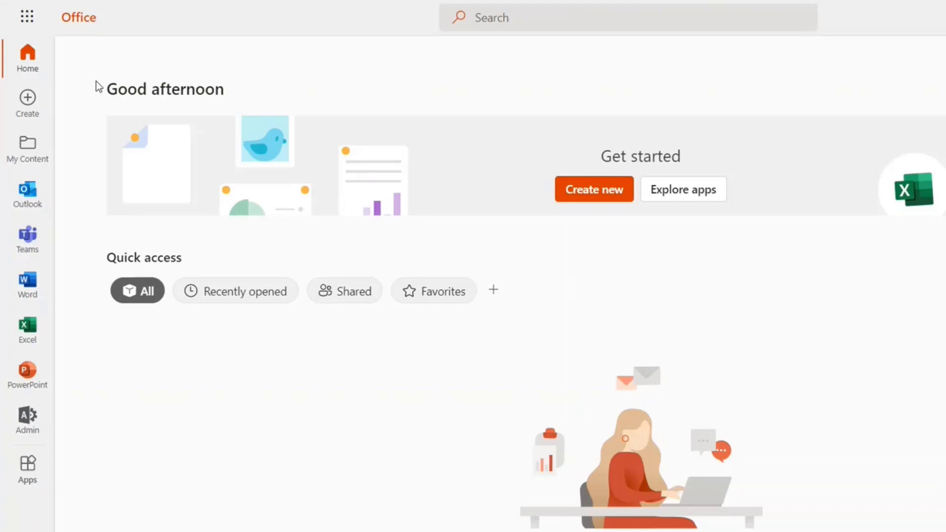
- From the app launcher's All apps list, open Explore all your apps in a new tab
left_click(27, 17)
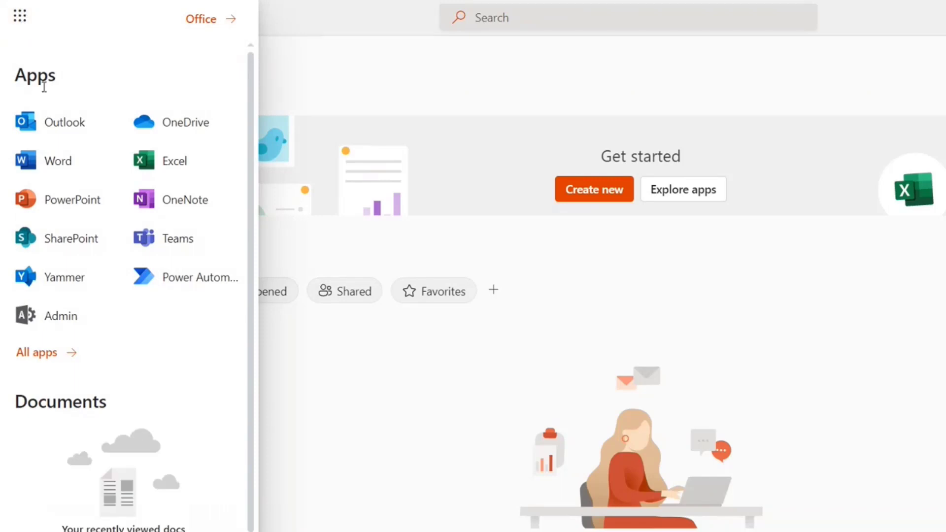
left_click(39, 360)
scroll(96, 326, "down", 2)
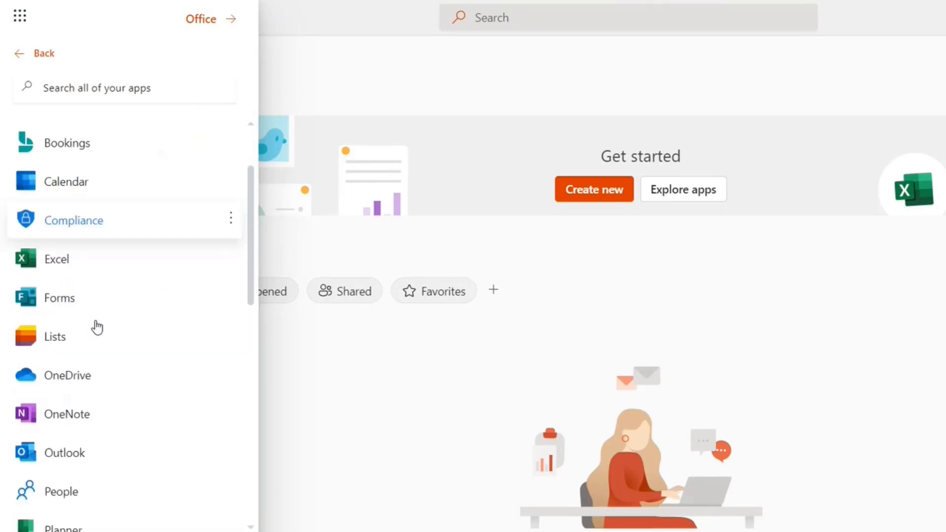
scroll(96, 327, "down", 12)
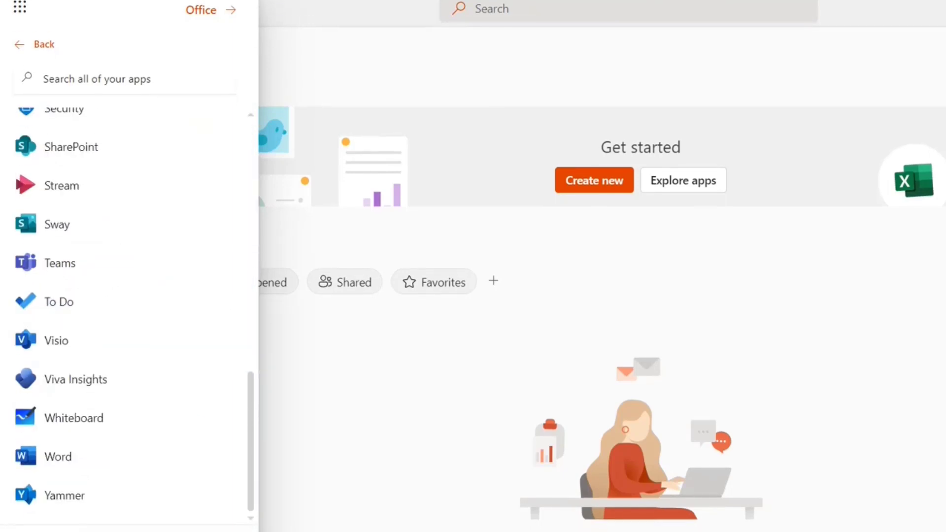
left_click(82, 494)
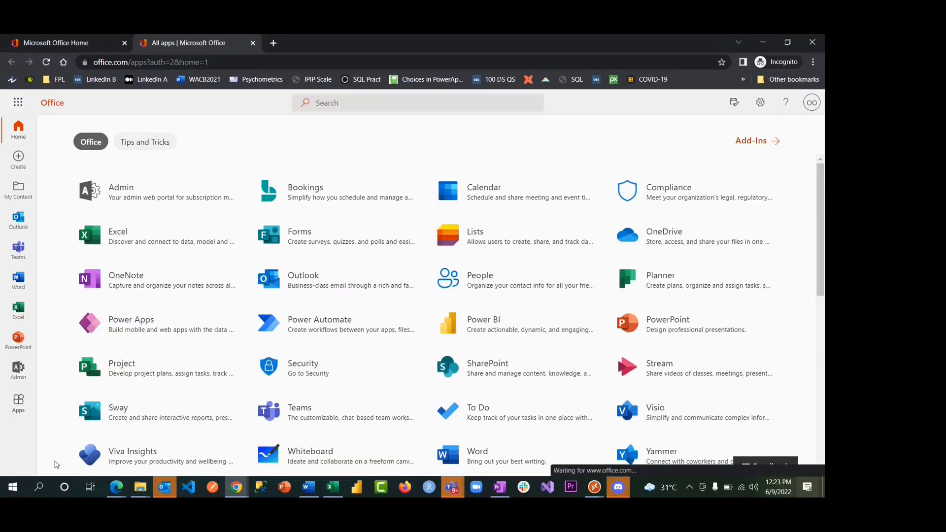
mouse_move(594, 488)
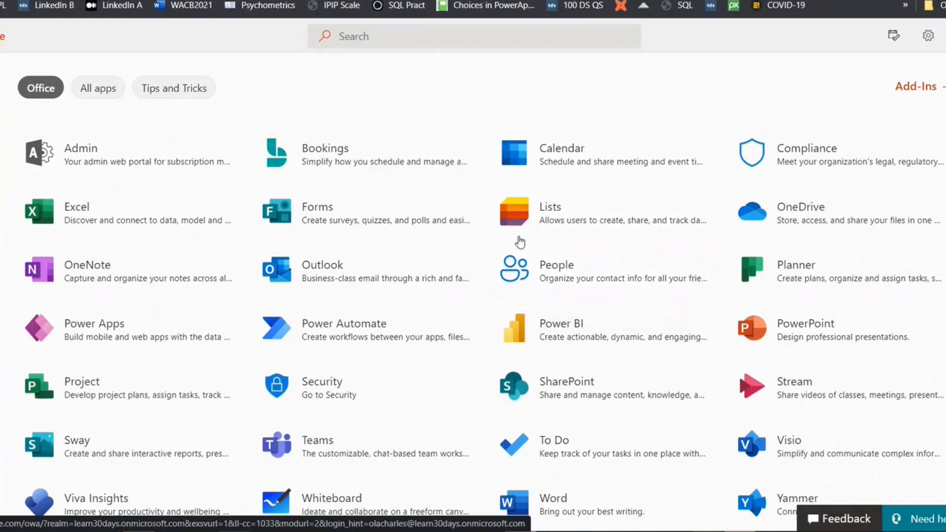
scroll(520, 242, "down", 2)
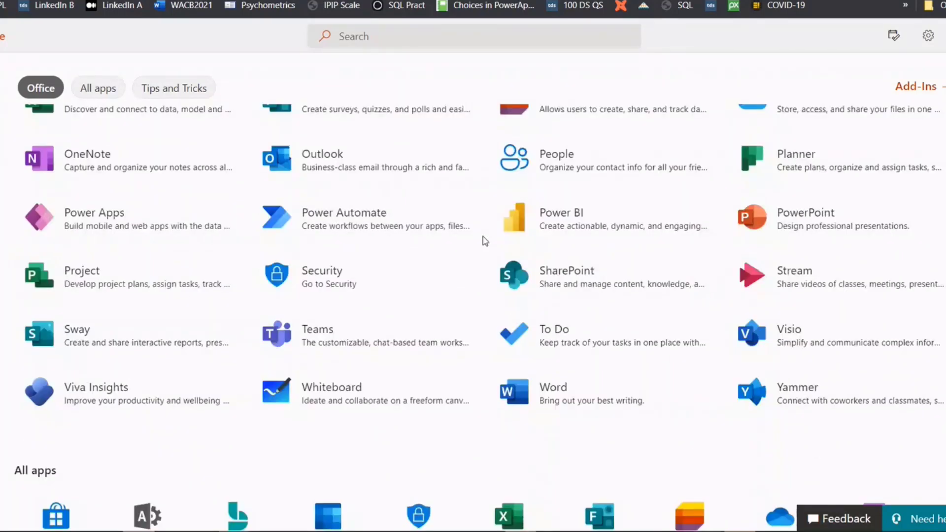
scroll(492, 359, "down", 4)
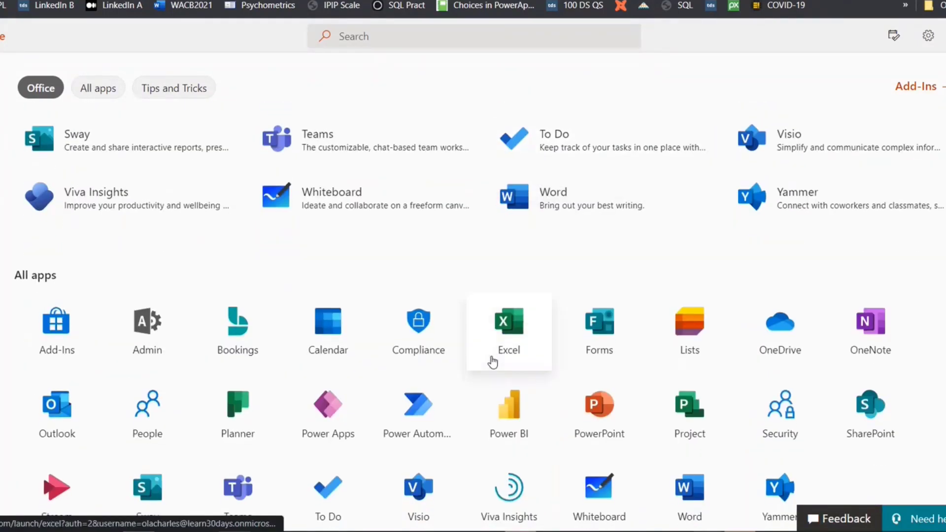
scroll(492, 362, "down", 4)
scroll(492, 362, "up", 3)
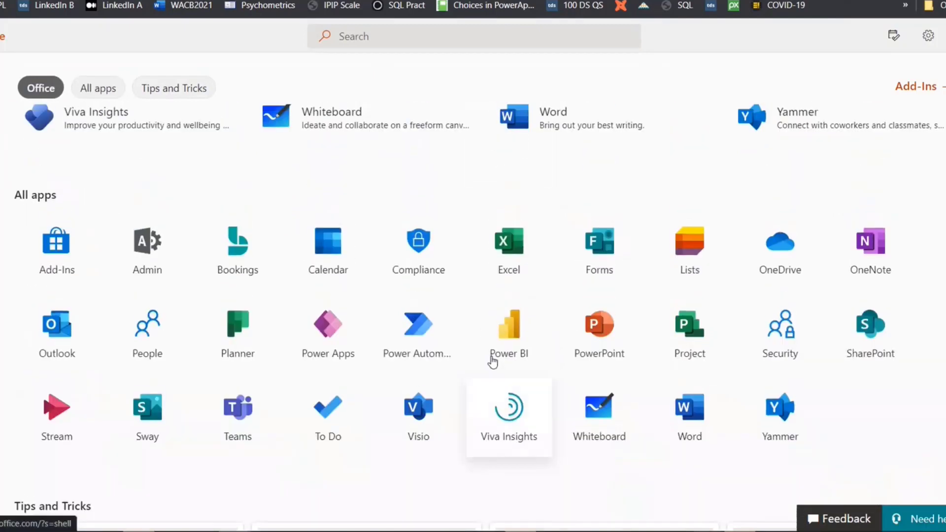
scroll(492, 363, "up", 7)
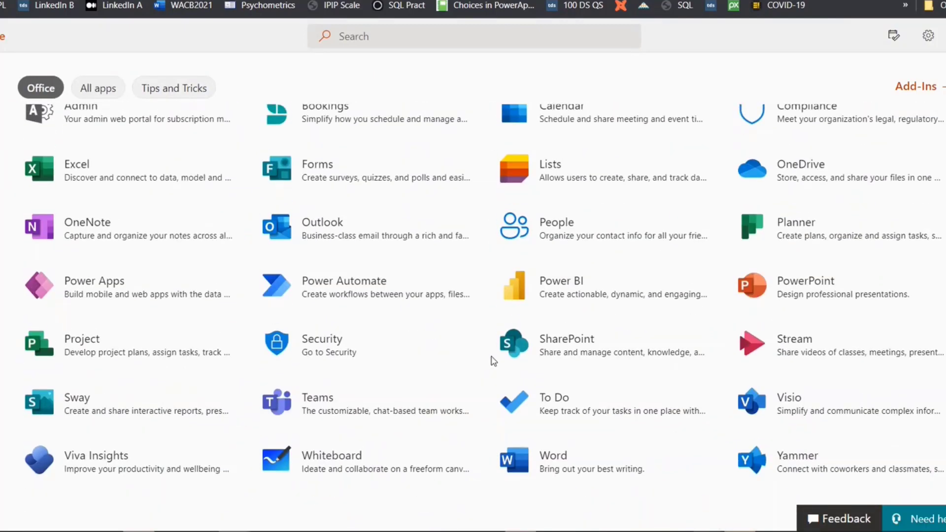
scroll(387, 275, "up", 1)
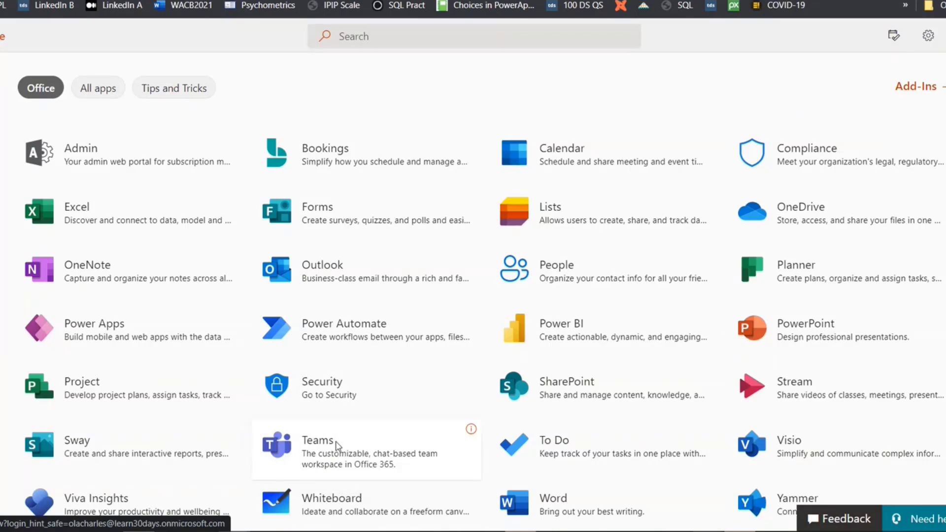
- Launch Teams from the apps page and close its onboarding dialog
left_click(285, 1)
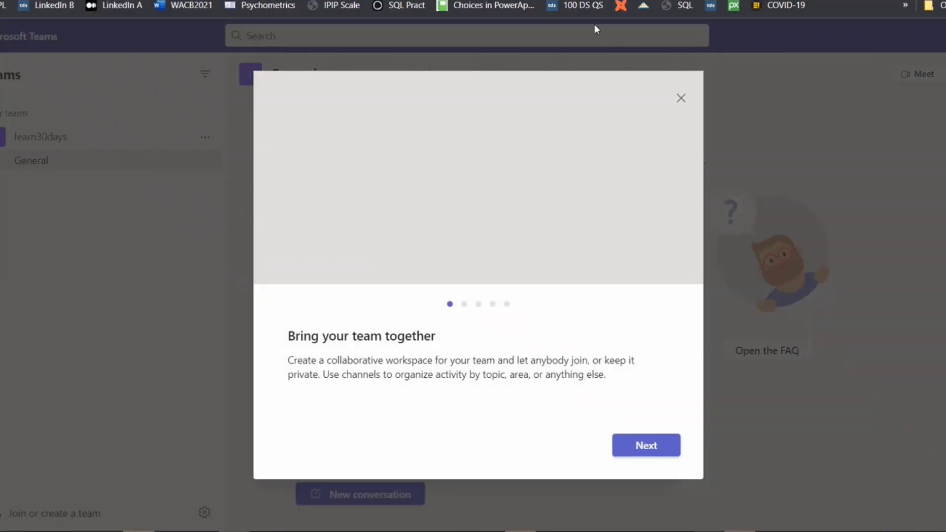
left_click(681, 104)
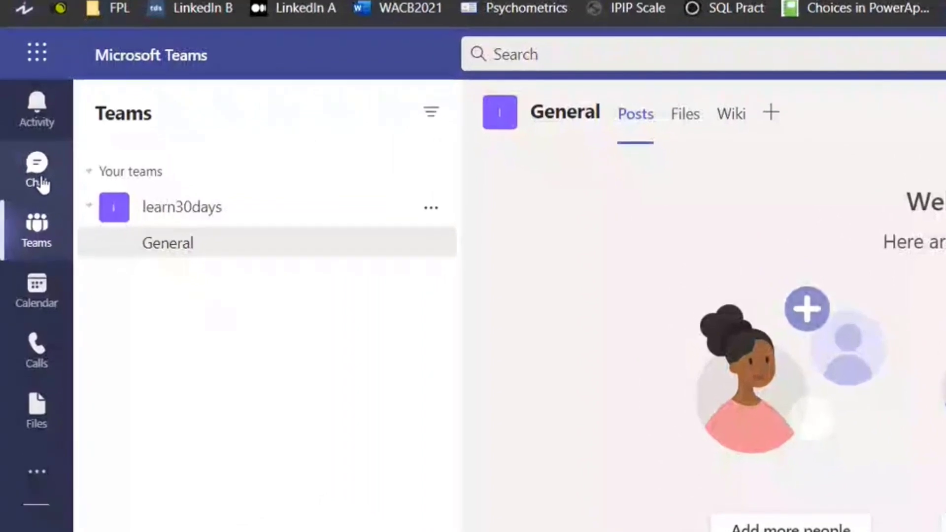
- Switch to Chat and place the cursor in the top search box
left_click(42, 180)
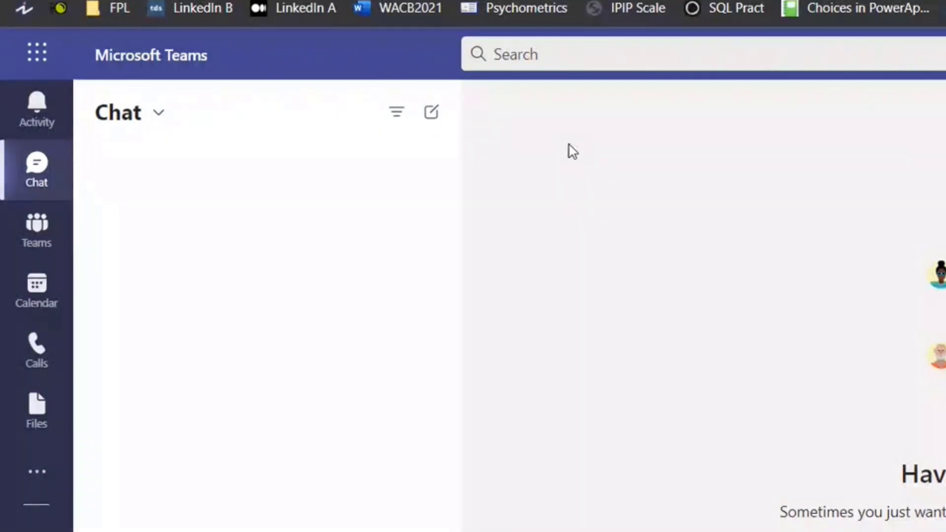
left_click(546, 59)
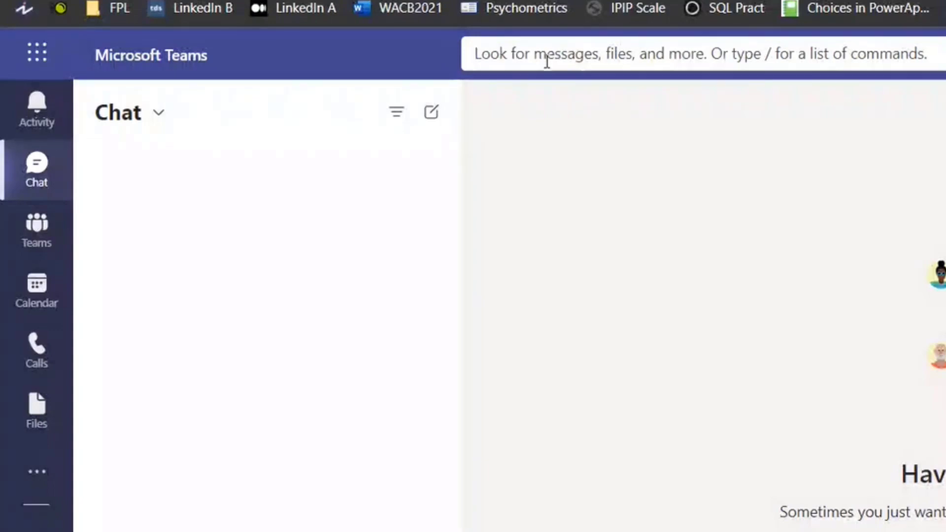
- Search for a contact by name, then clear the query and dismiss the search
type("a")
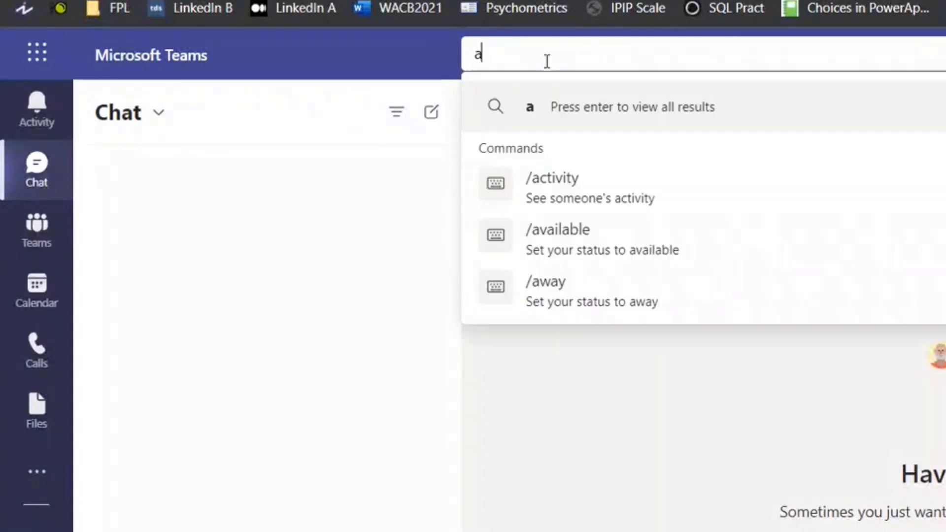
type("dev")
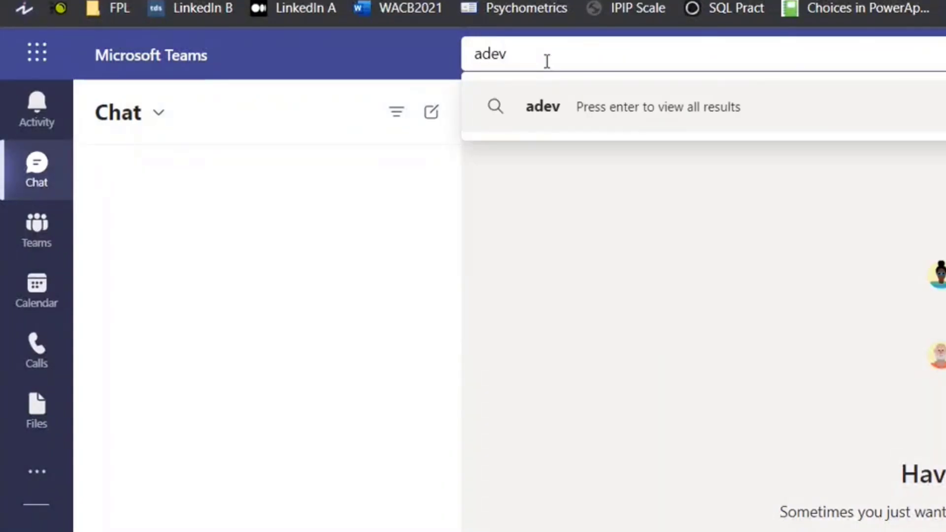
type("e")
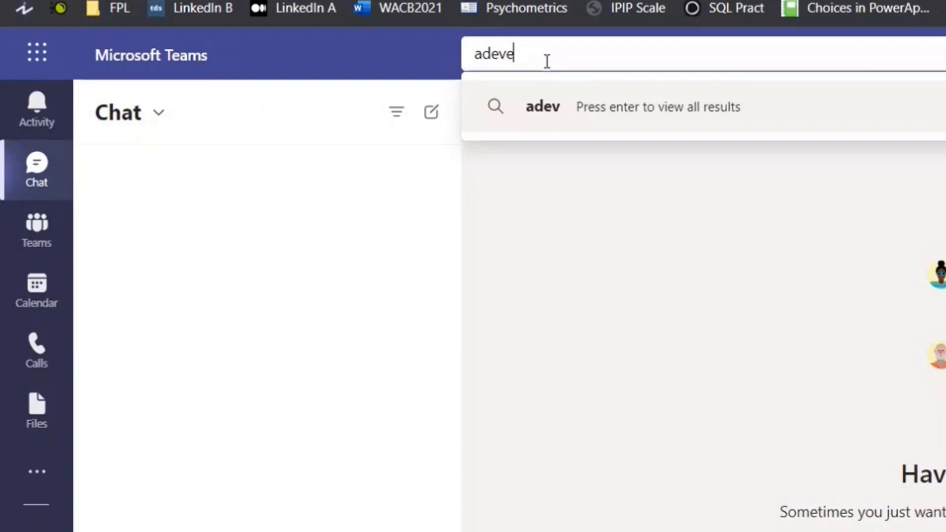
key("BackSpace")
key("BackSpace")
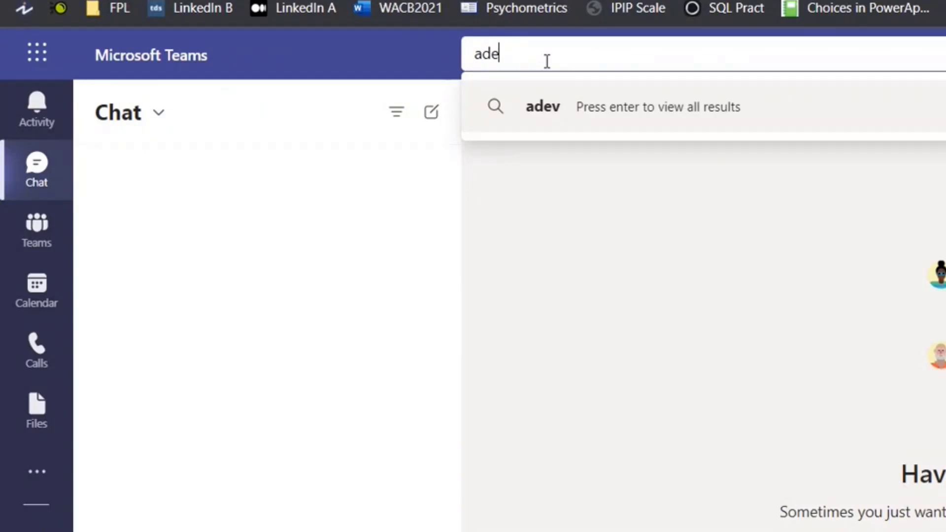
type("le")
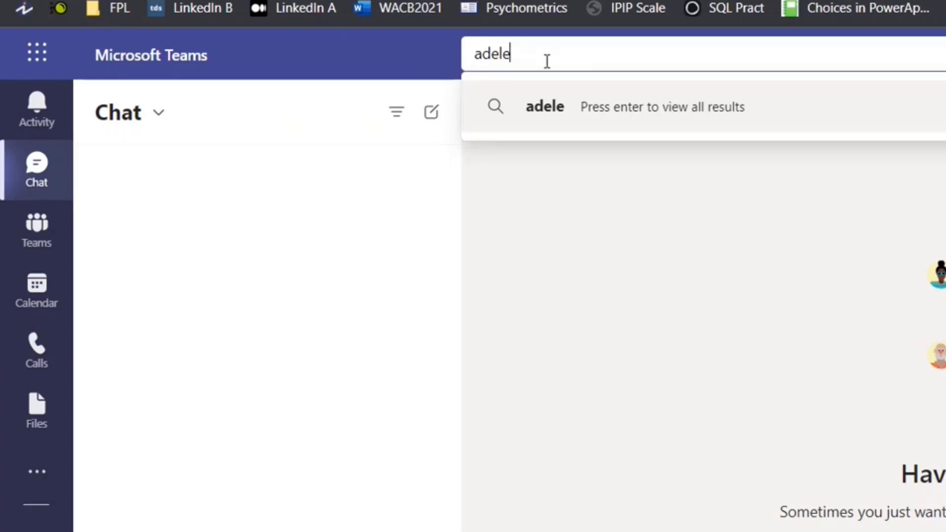
key("BackSpace")
key("BackSpace")
key("BackSpace")
key("BackSpace")
key("BackSpace")
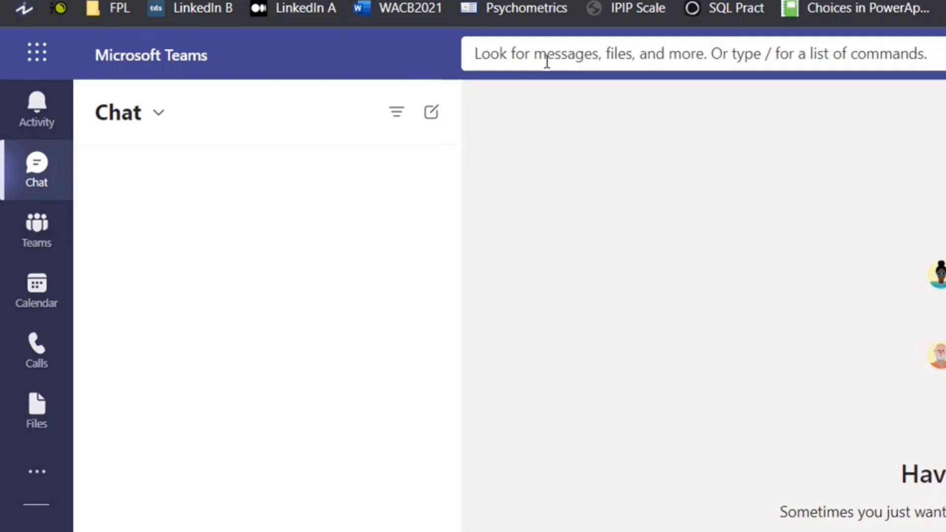
left_click(543, 274)
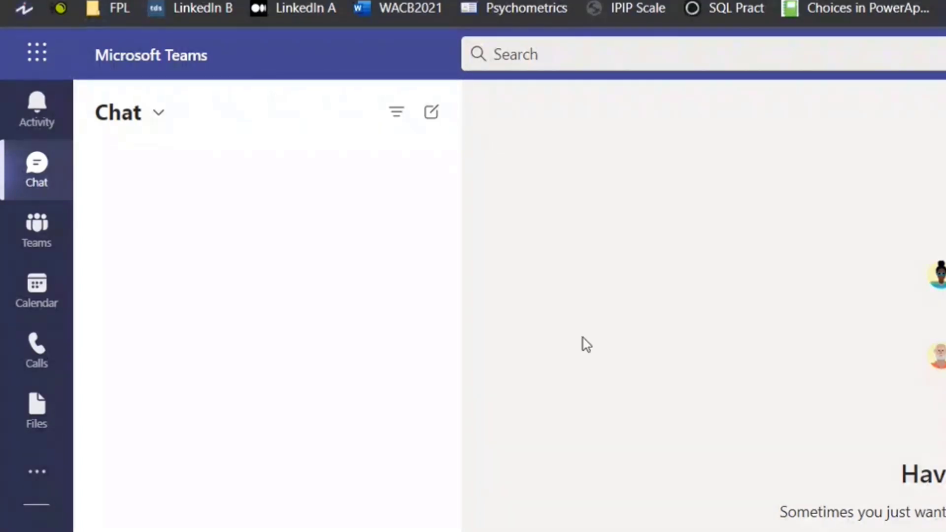
- Open the Calendar showing the June 2022 work week
left_click(30, 295)
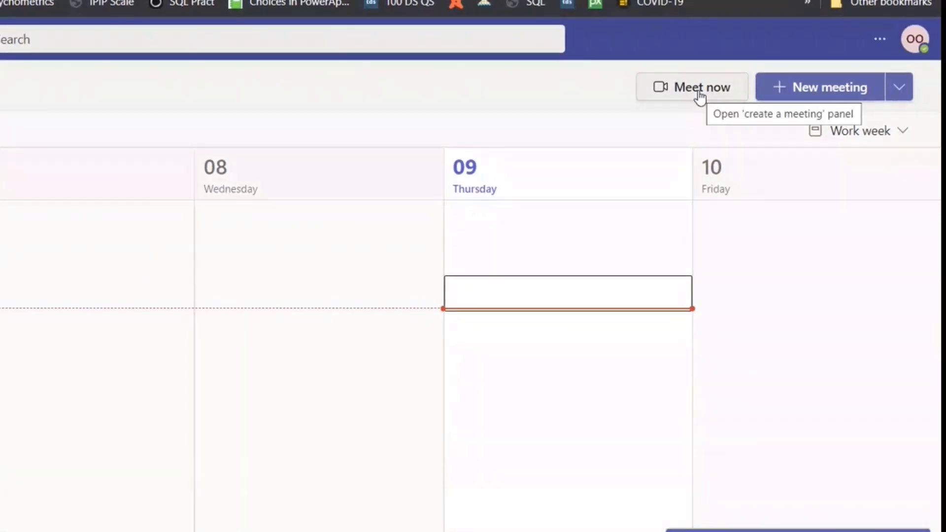
- Open Meet now, then list the New meeting types: Schedule meeting, Webinar, Live event
left_click(699, 94)
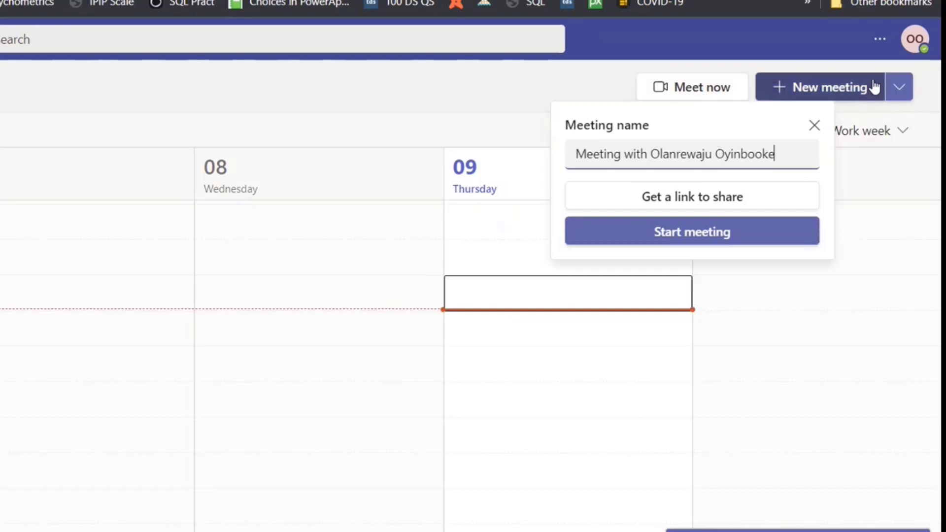
left_click(902, 93)
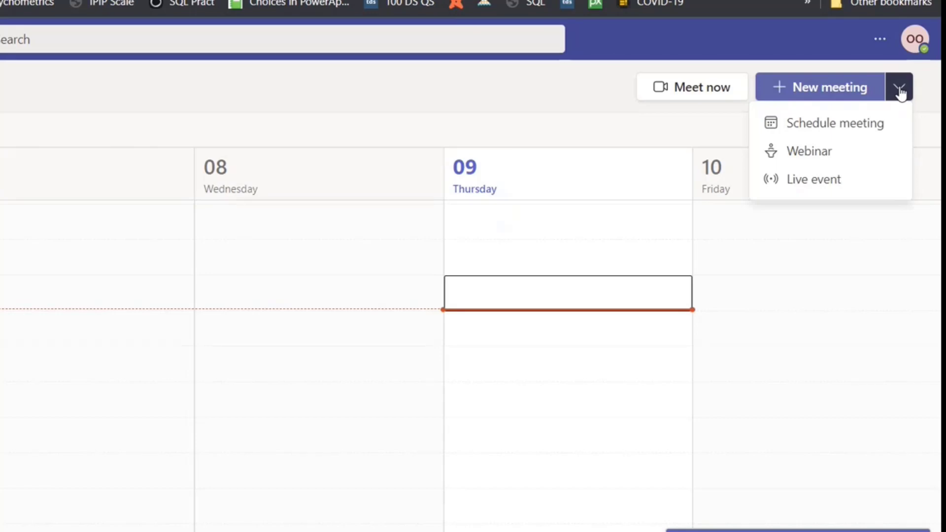
- Start scheduling a meeting titled 'MOT June' and add one attendee by e-mail address
left_click(810, 123)
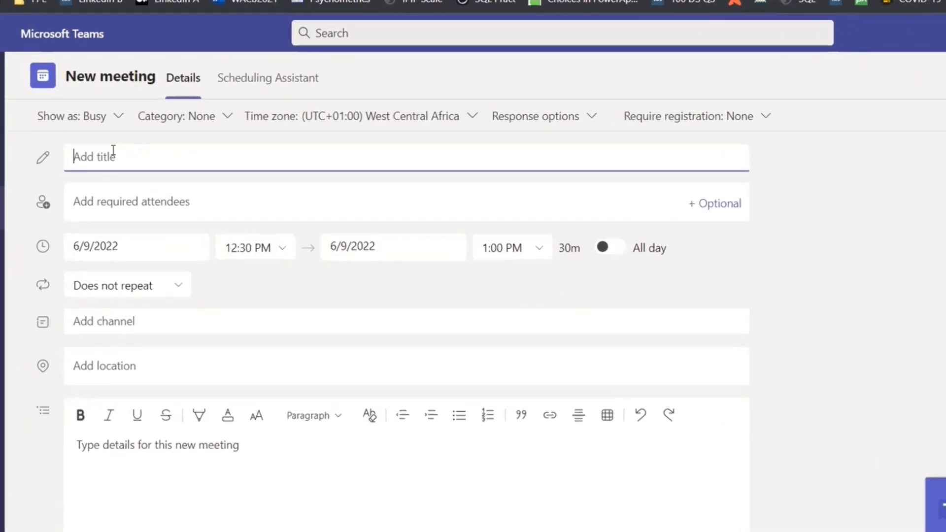
type("MOS")
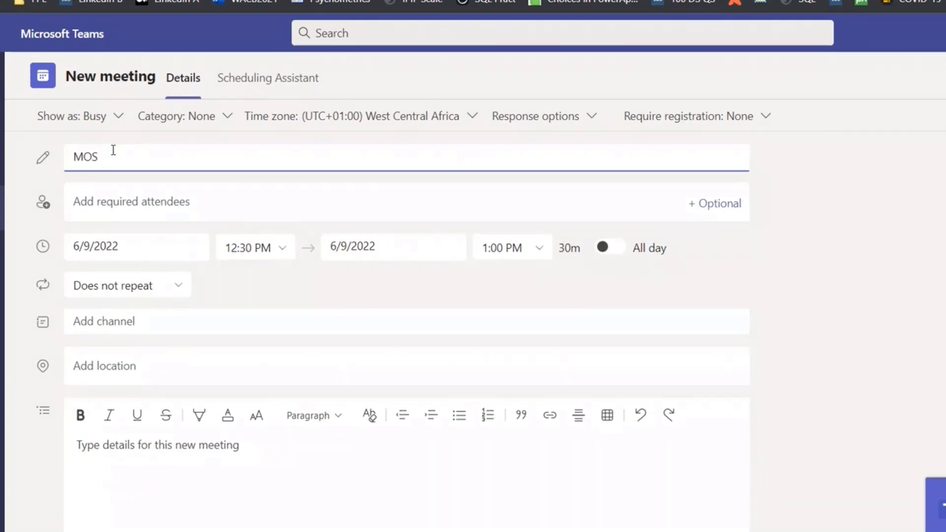
key("BackSpace")
type("T")
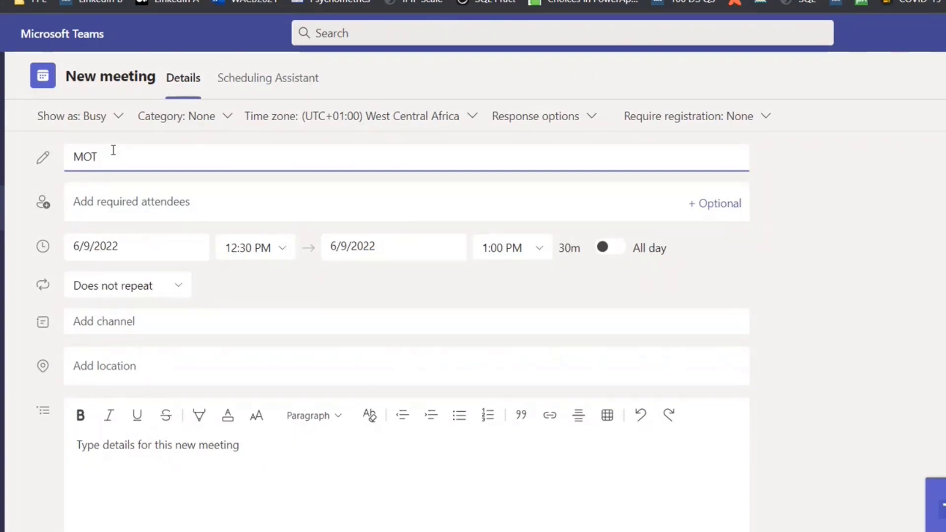
type(" June")
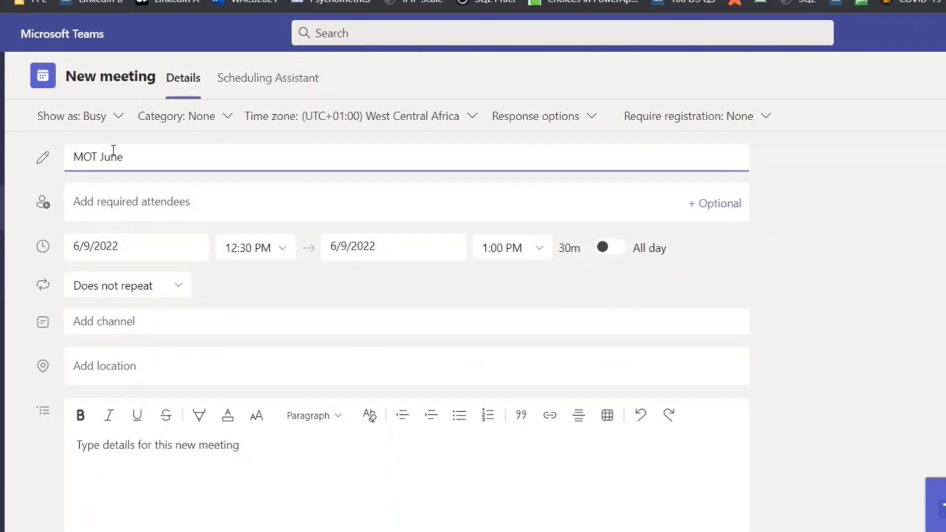
left_click(145, 199)
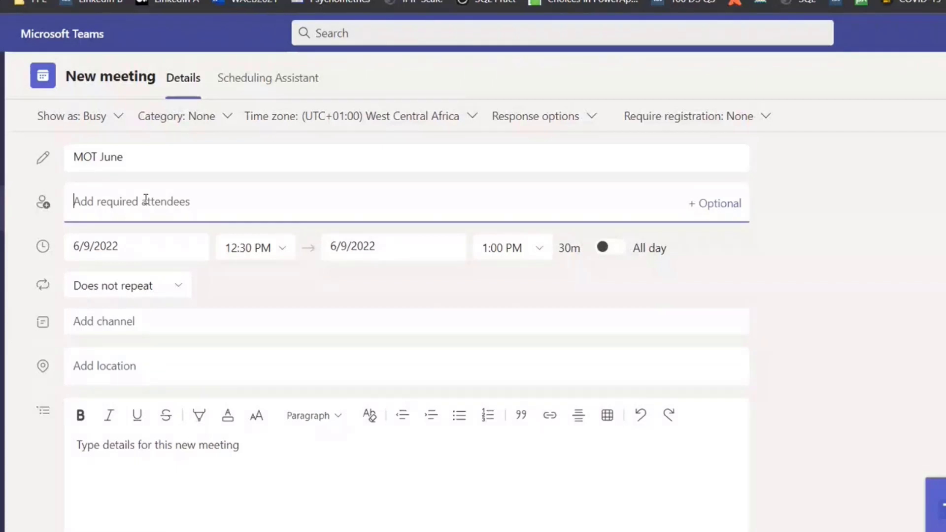
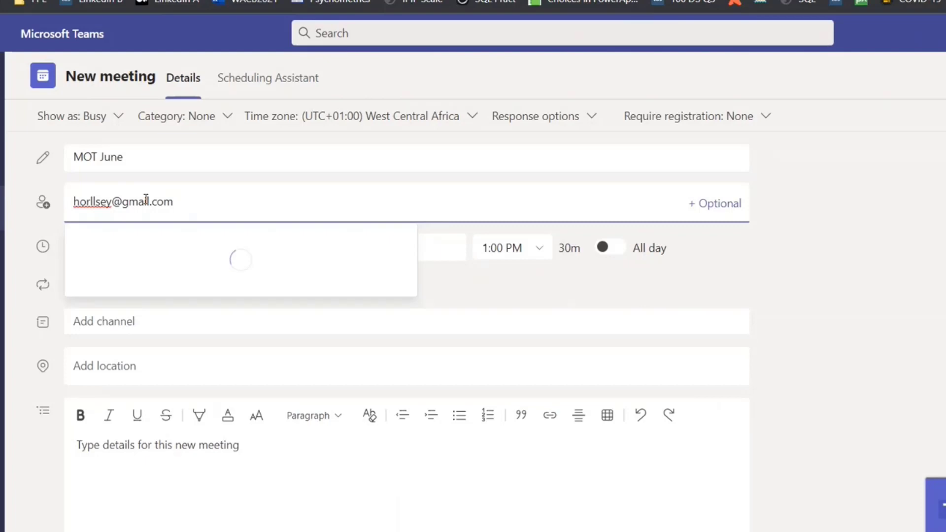
key("Return")
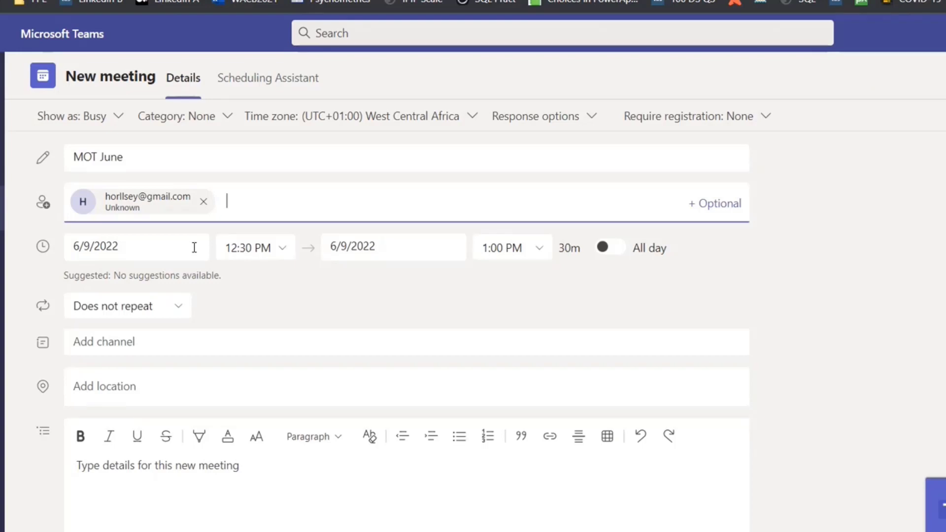
- Check the 6/9/2022 12:30–1:00 PM timing and enter details 'Agenda' / 'Microsoft 365 Apps and Services'
left_click(140, 234)
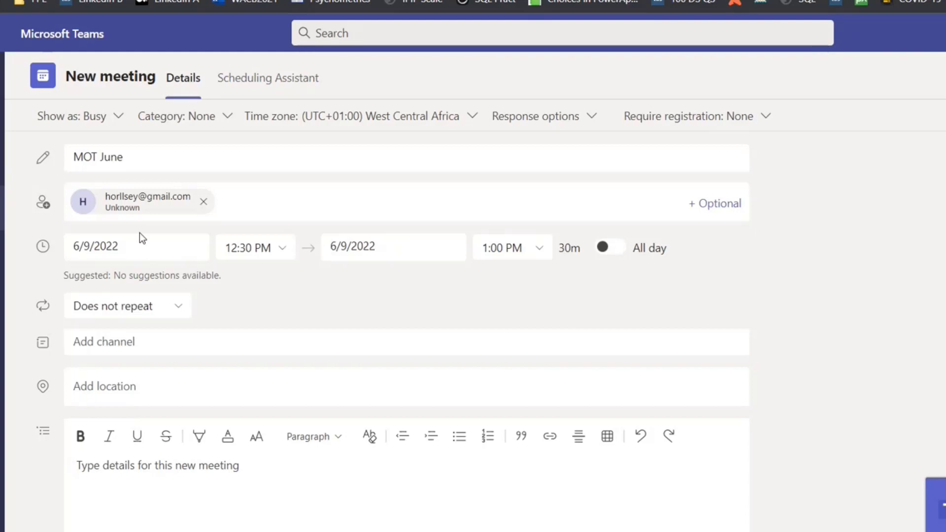
left_click(260, 244)
left_click(407, 236)
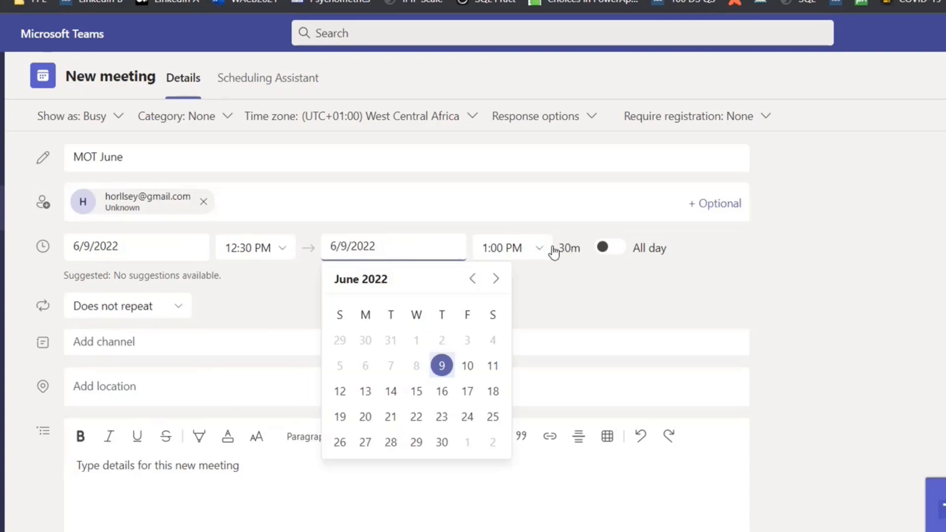
left_click(640, 281)
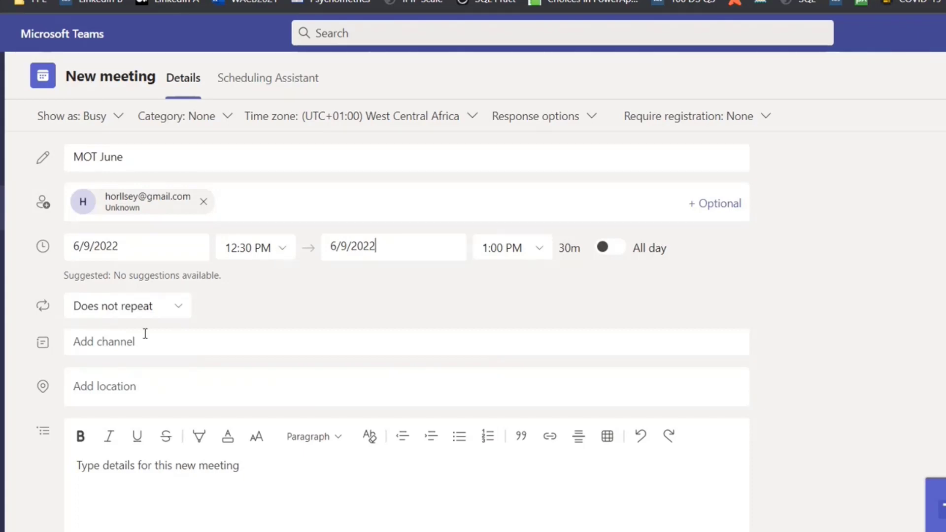
left_click(133, 474)
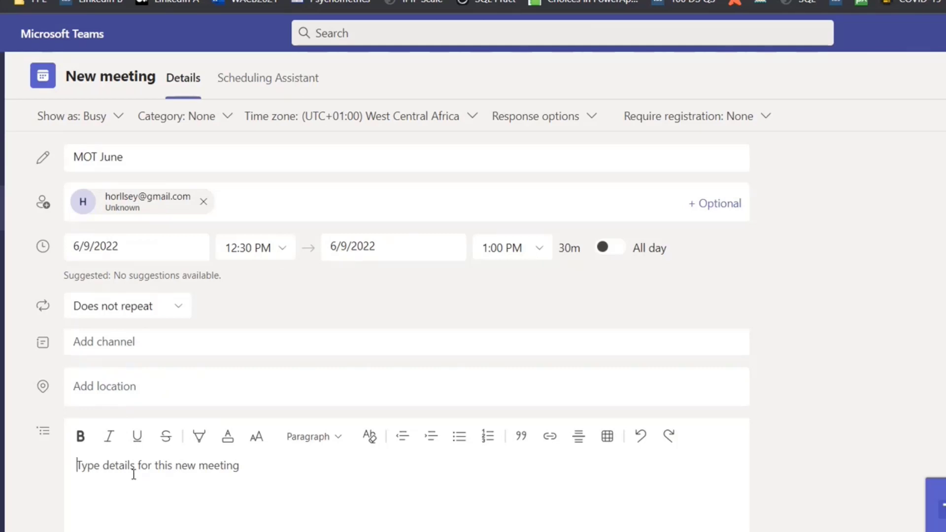
type("Agenda")
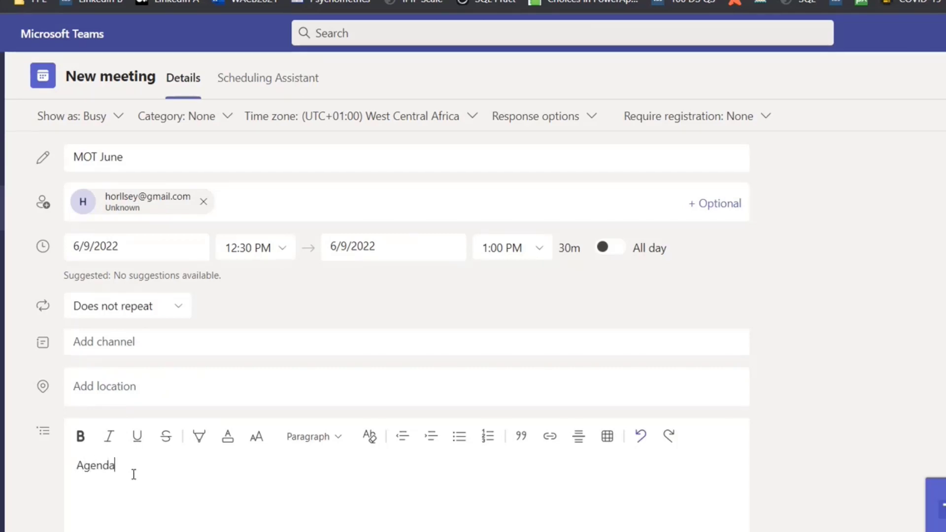
key("Return")
type("M")
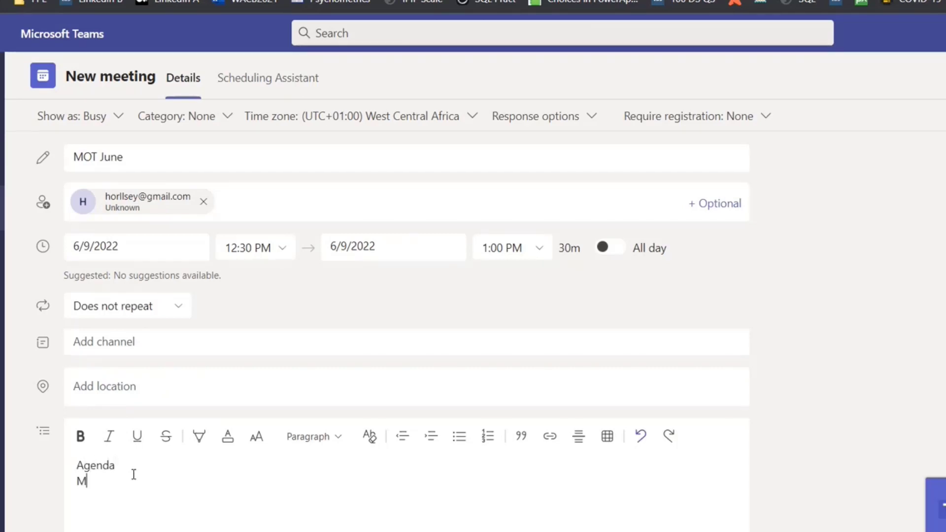
type("icrosoft 365 Apps a")
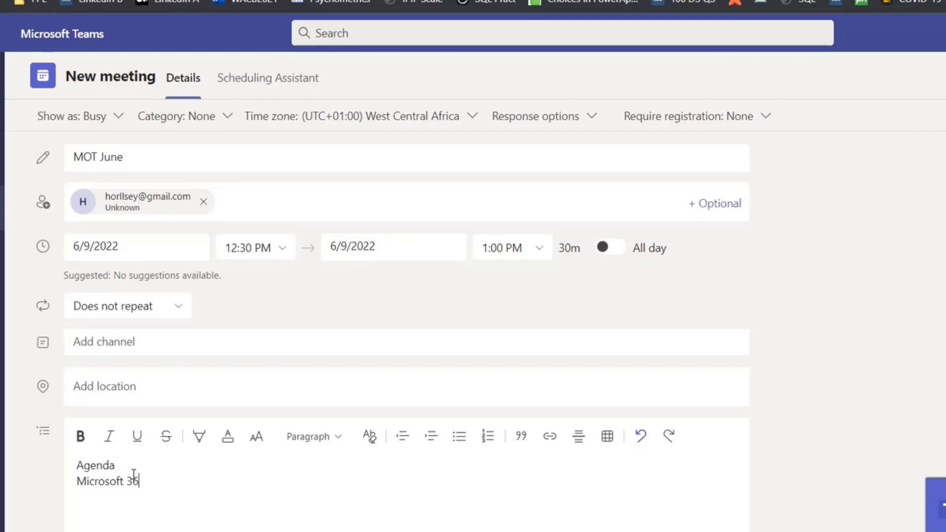
type("nd Services")
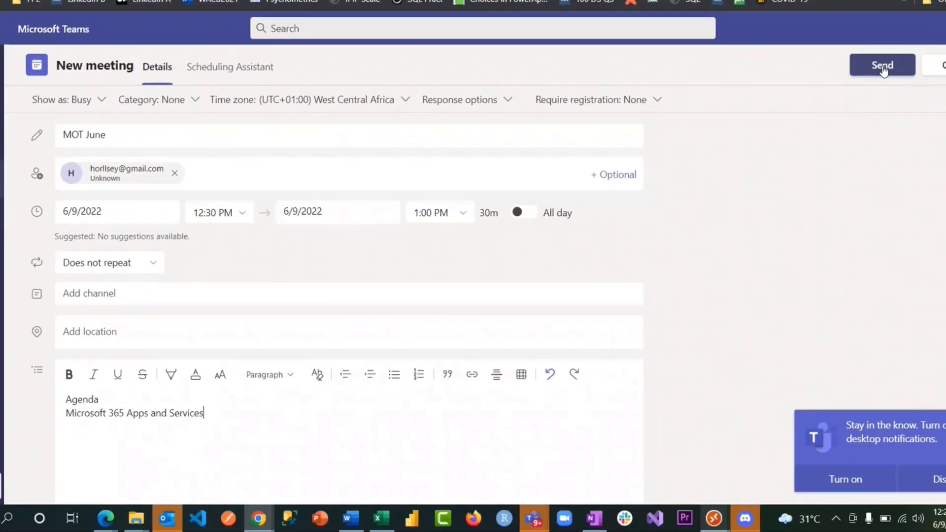
- Send the MOT June invitation and reopen the New meeting type choices
left_click(882, 65)
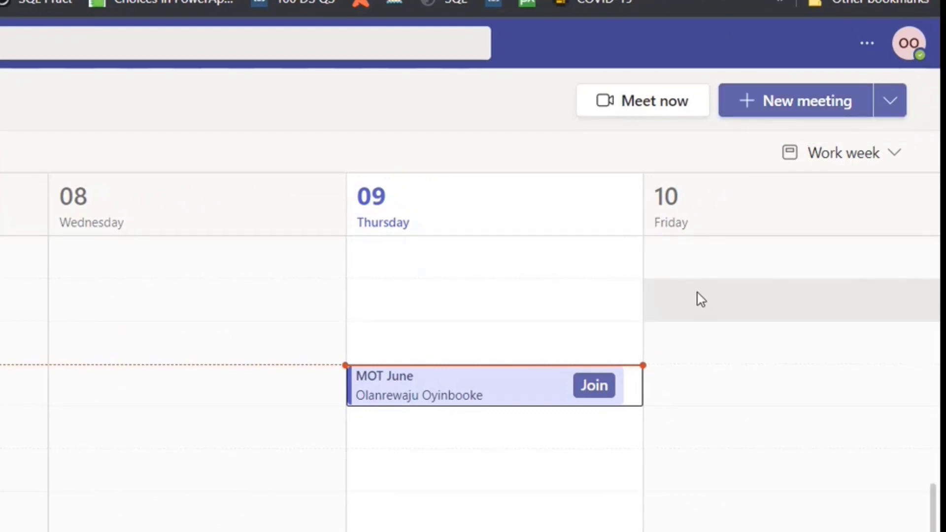
left_click(890, 112)
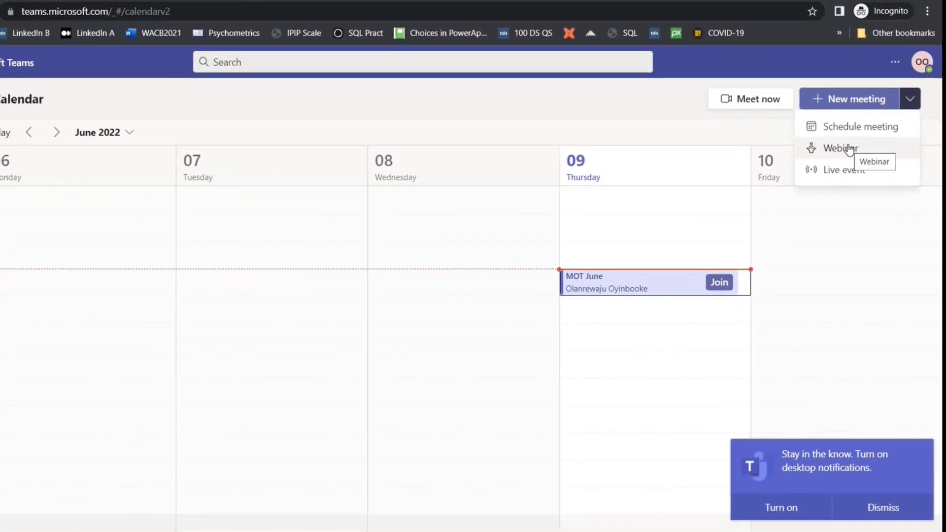
- Create a new webinar titled 'NG30 Days of Learning' and invite a presenter by their e-mail address
left_click(849, 149)
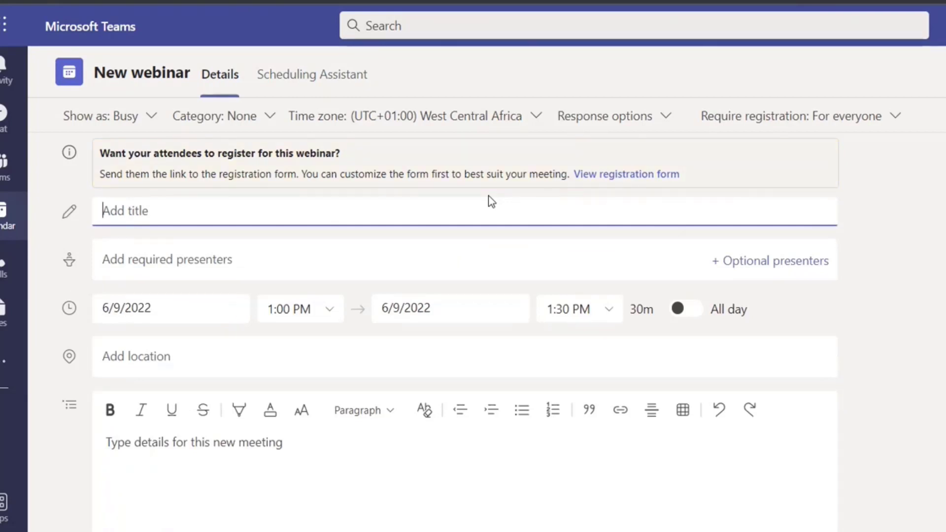
type("NG30")
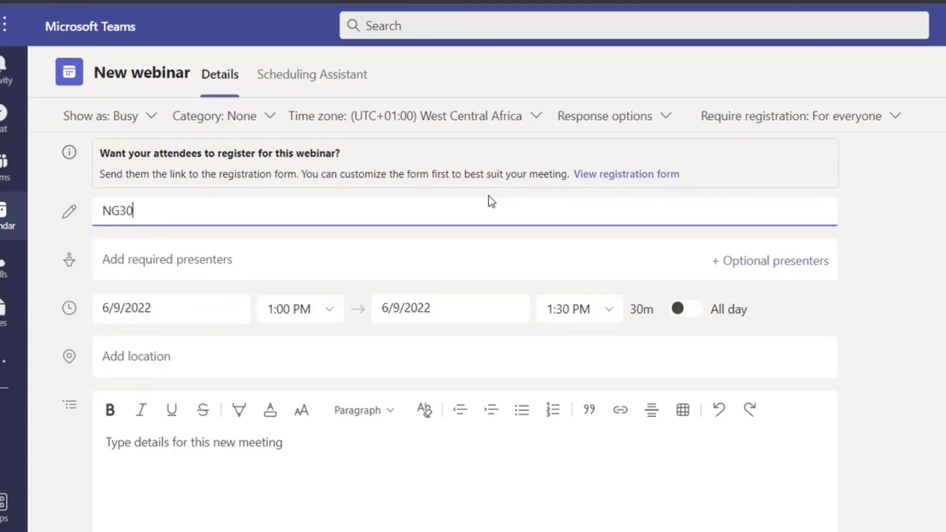
type(" Days of ")
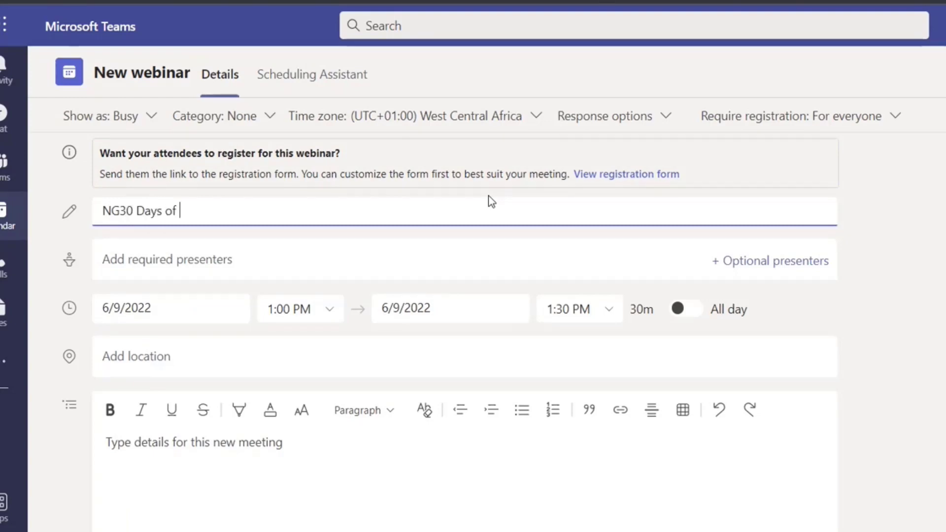
type("Learning")
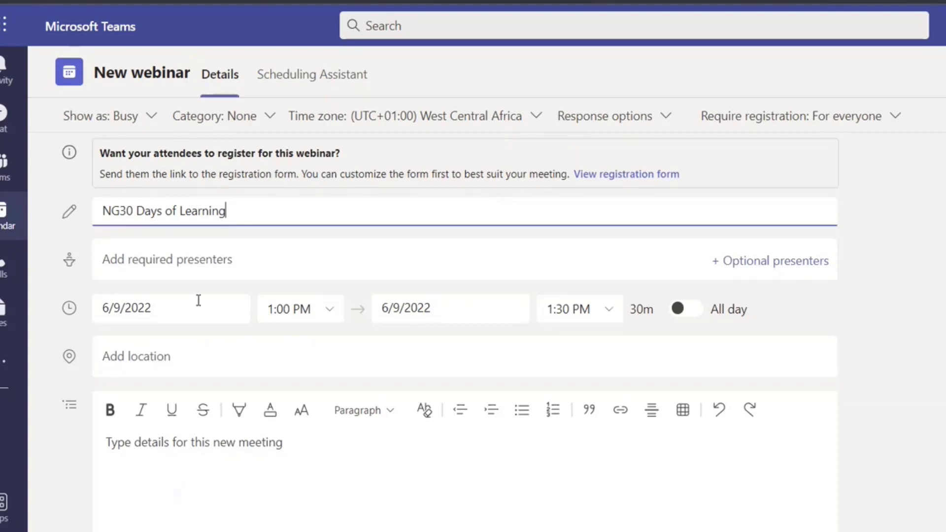
left_click(214, 251)
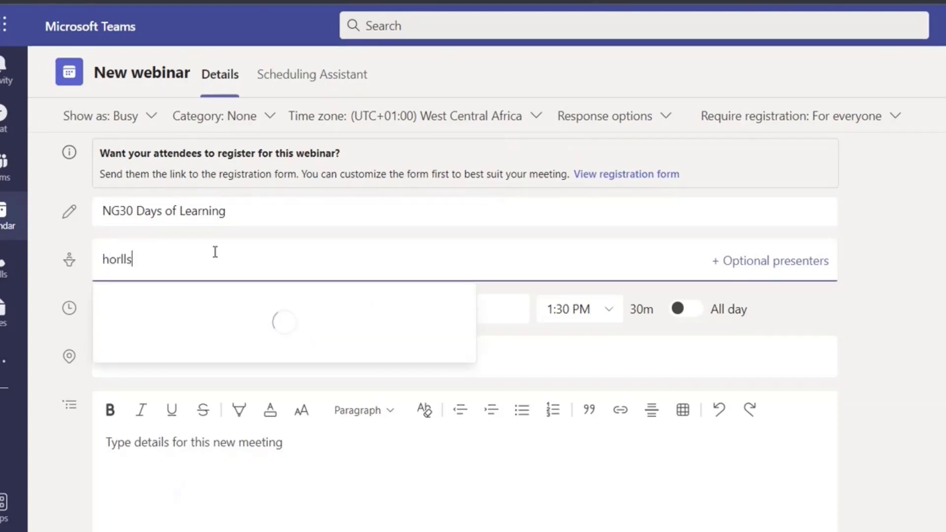
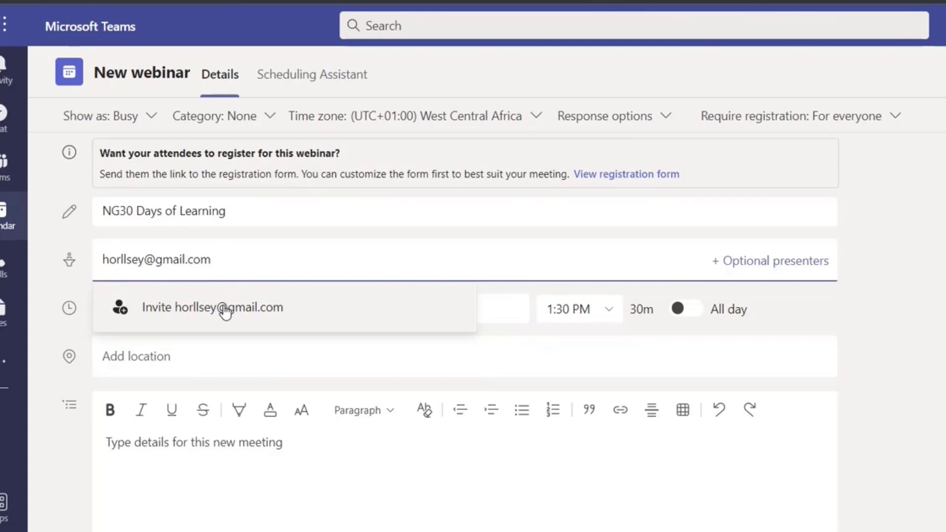
left_click(225, 312)
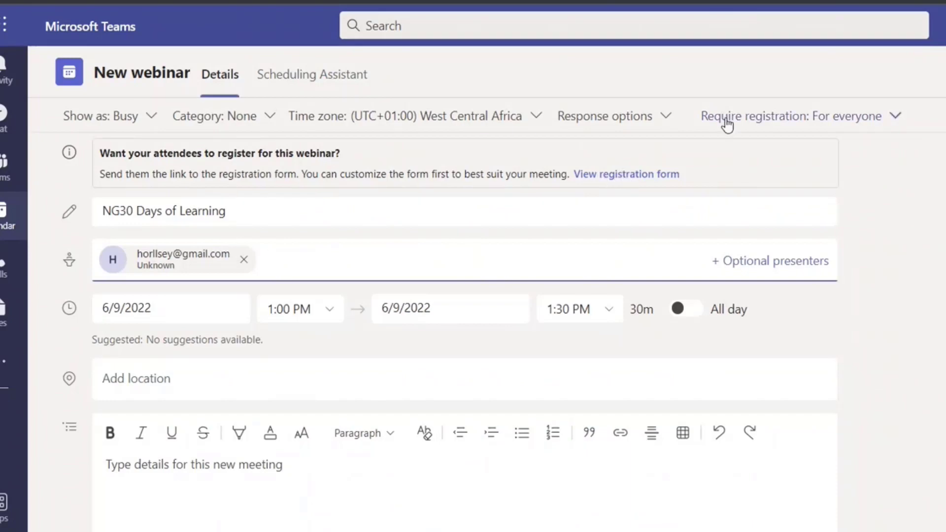
- Keep registration required for everyone and open the webinar's registration form
left_click(884, 126)
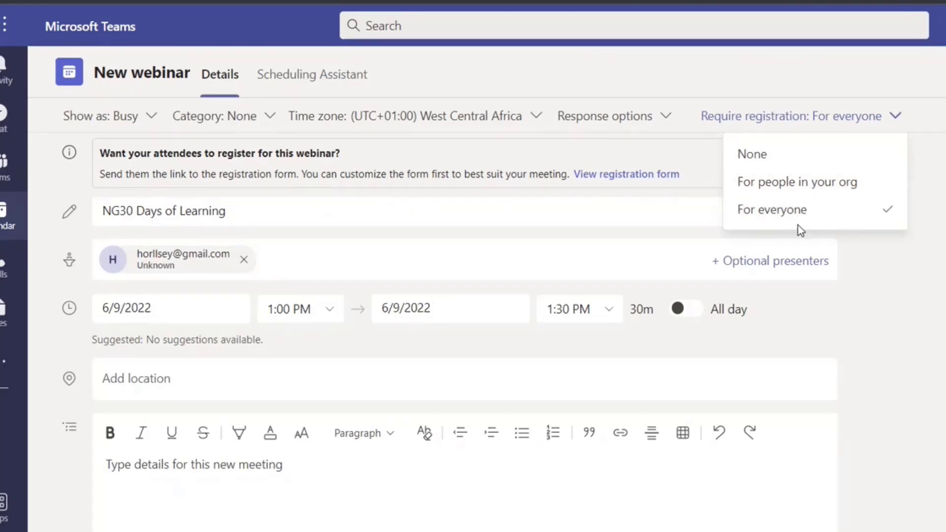
left_click(915, 234)
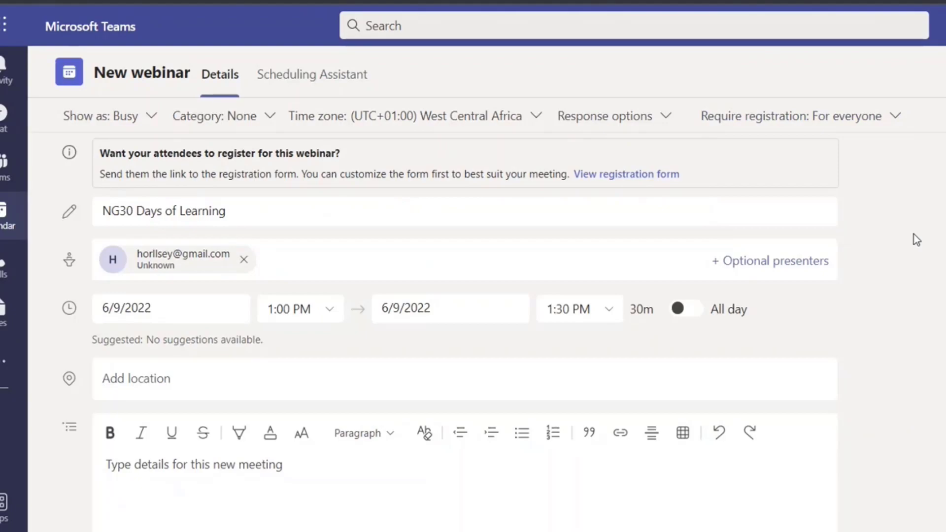
left_click(616, 179)
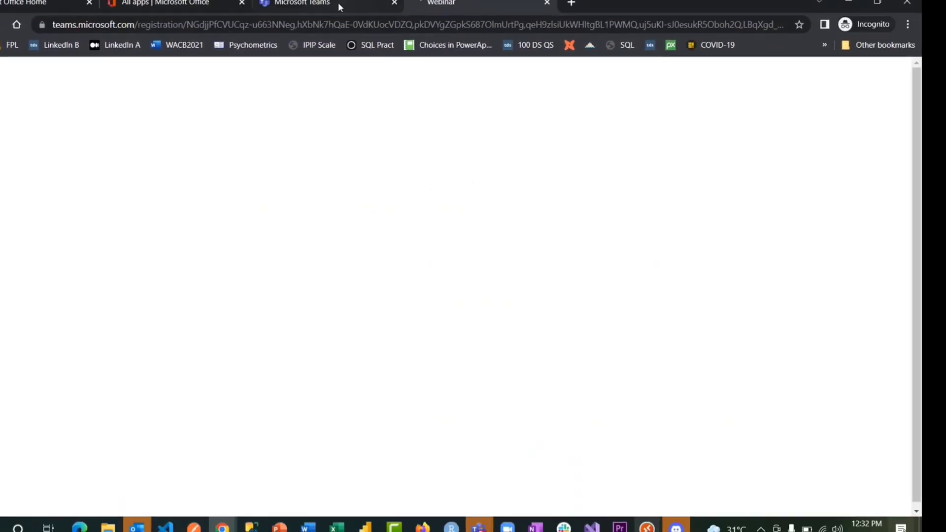
- Reschedule the webinar to 1:30 PM–3:00 PM, then return to the registration form tab
left_click(335, 2)
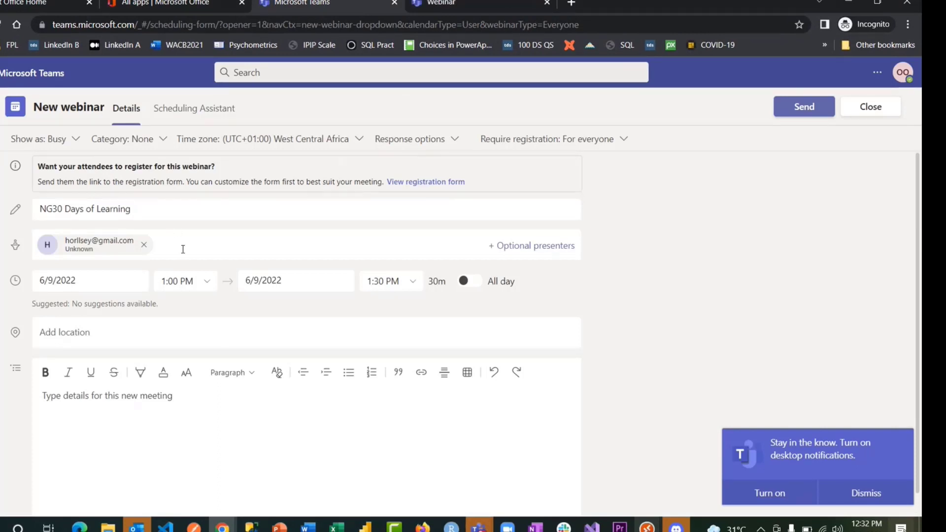
left_click(193, 280)
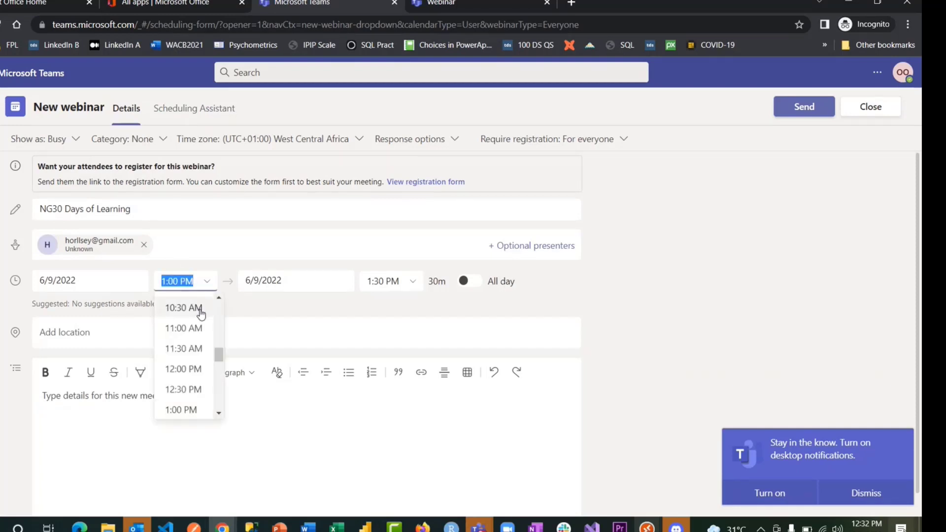
left_click(217, 416)
left_click(183, 379)
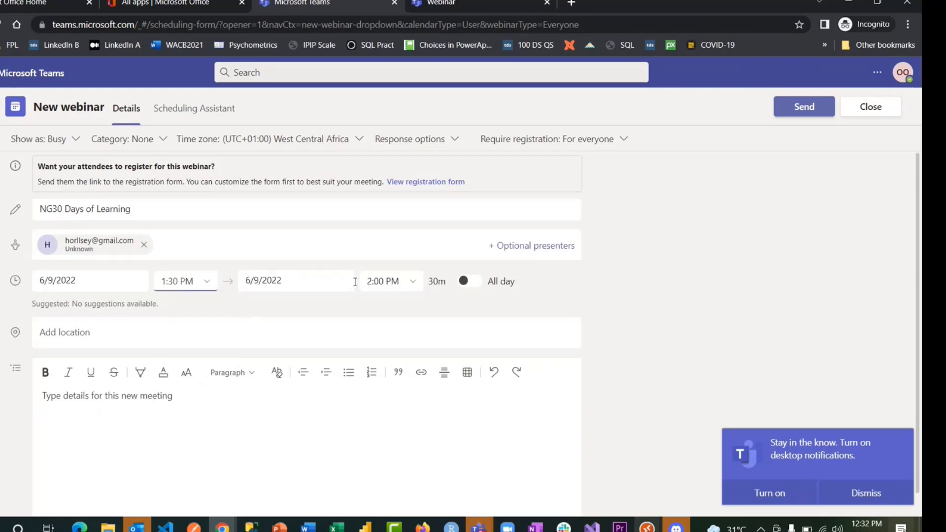
left_click(404, 283)
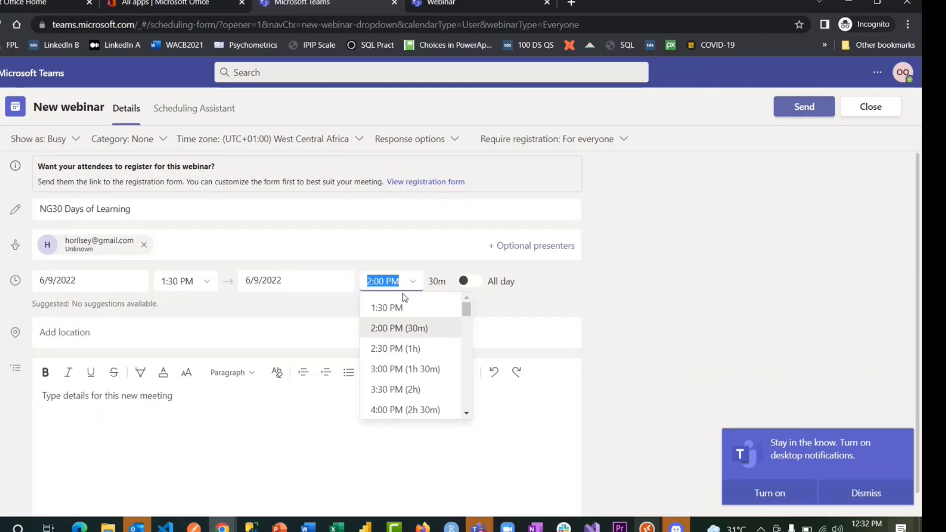
left_click(404, 369)
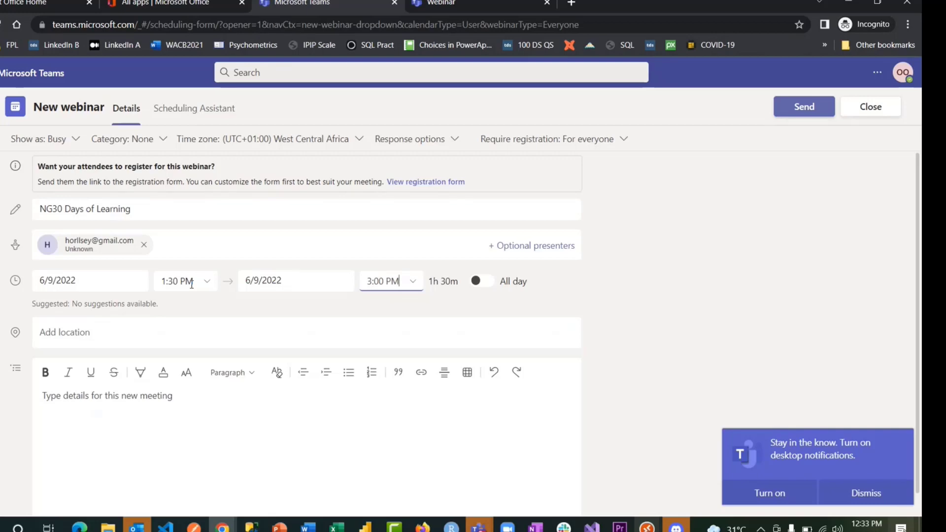
left_click(423, 5)
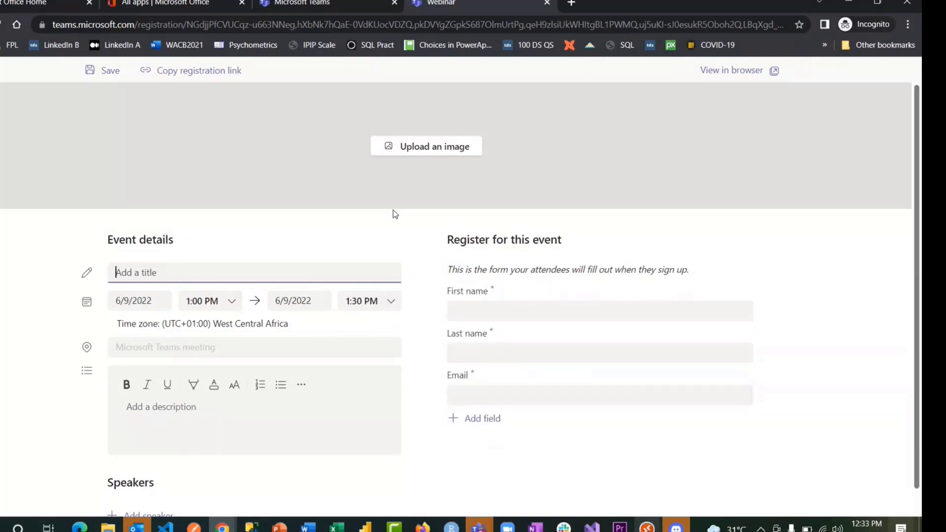
- Title the event 'NG30Days Of Learning' and set it to run from 2:00 PM to 3:00 PM
type("NG30Days Of Learning")
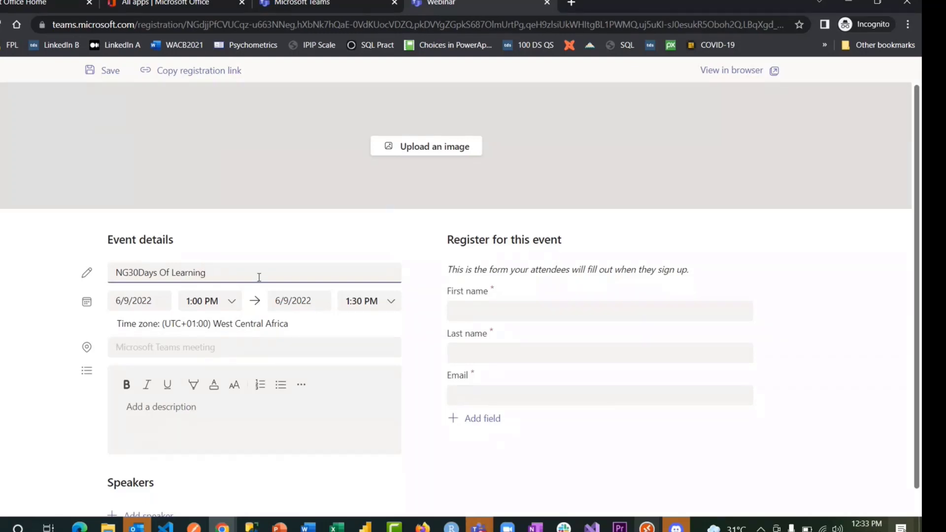
left_click(231, 301)
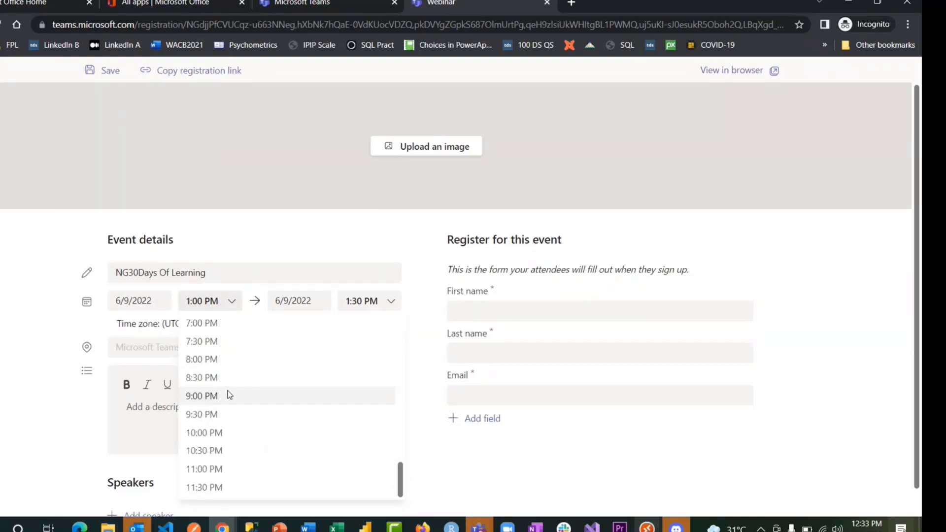
scroll(227, 394, "up", 3)
scroll(218, 337, "up", 2)
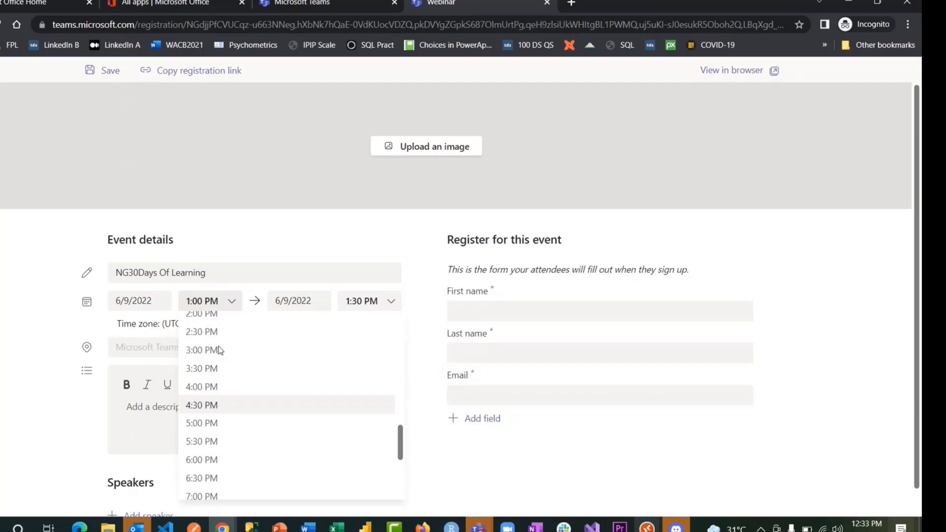
left_click(218, 353)
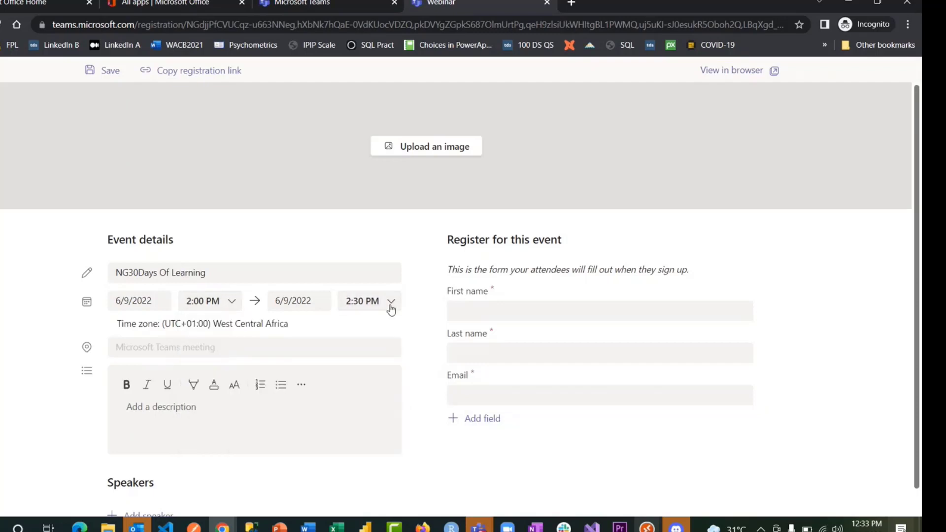
left_click(390, 301)
scroll(377, 340, "up", 4)
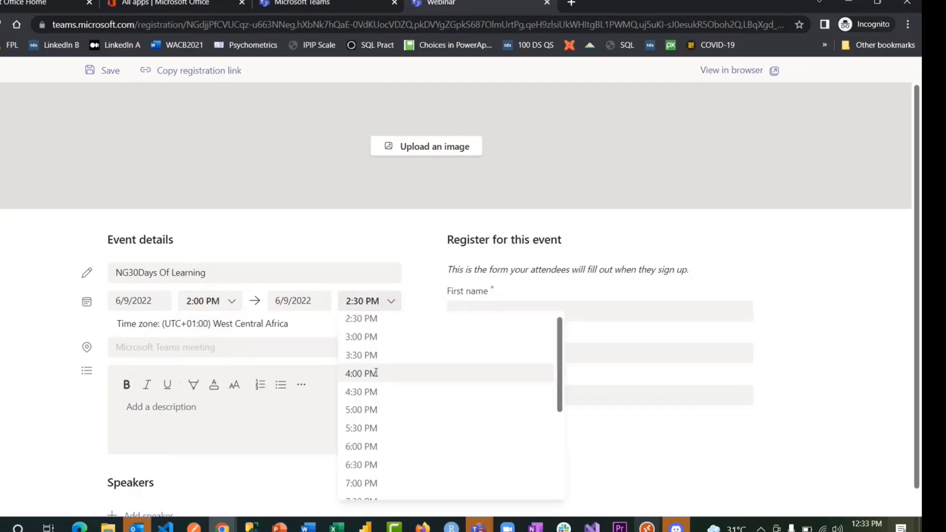
left_click(370, 338)
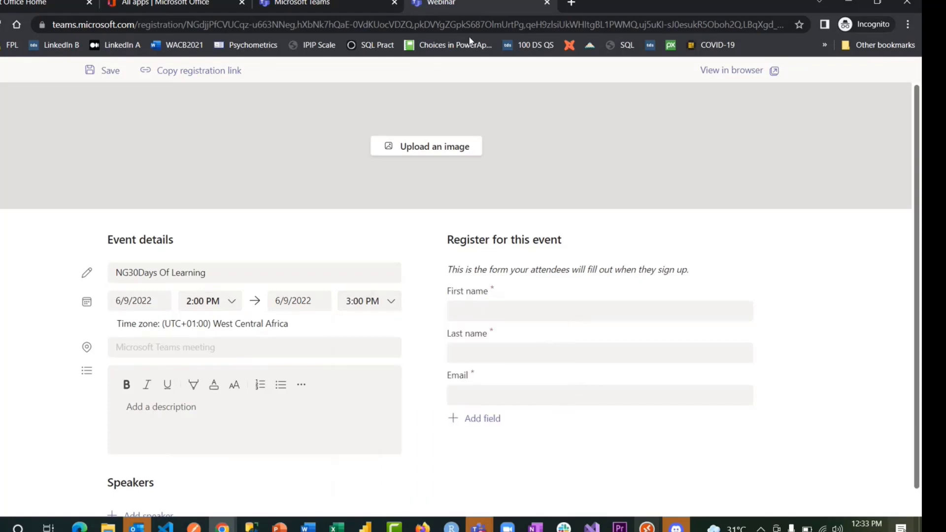
- Add one speaker to the event, entering and correcting the speaker's full name
left_click(316, 3)
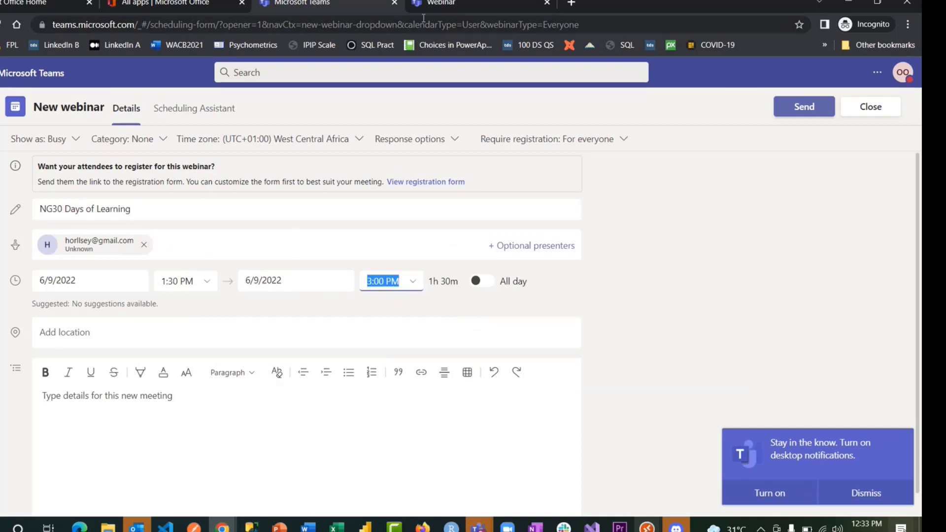
left_click(451, 5)
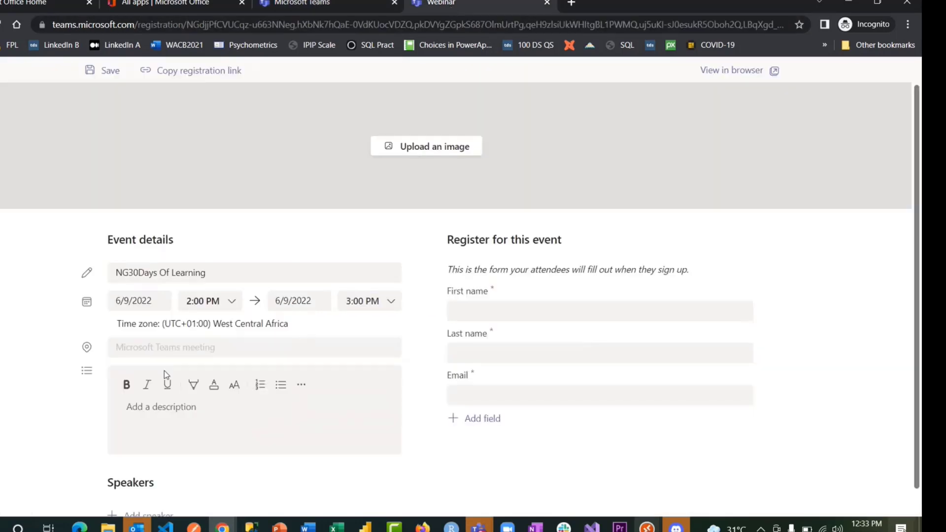
left_click(194, 405)
scroll(194, 405, "down", 1)
left_click(138, 494)
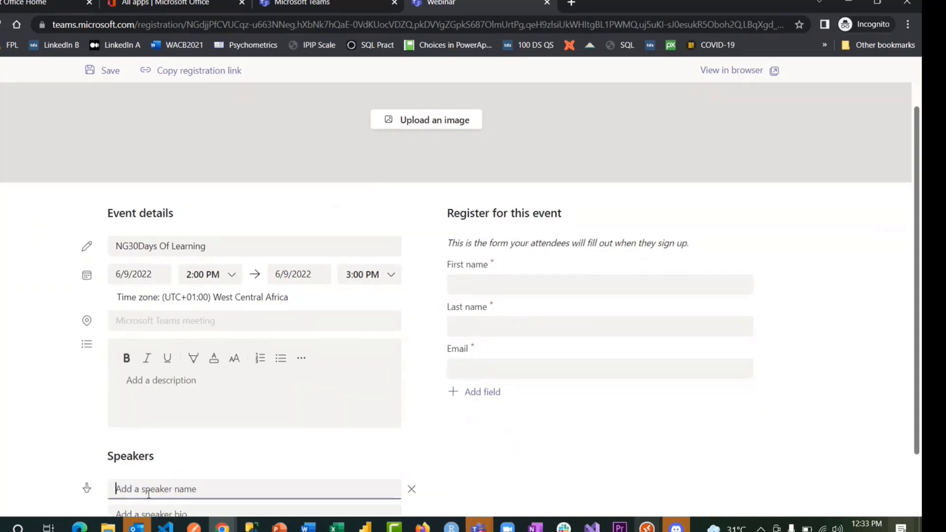
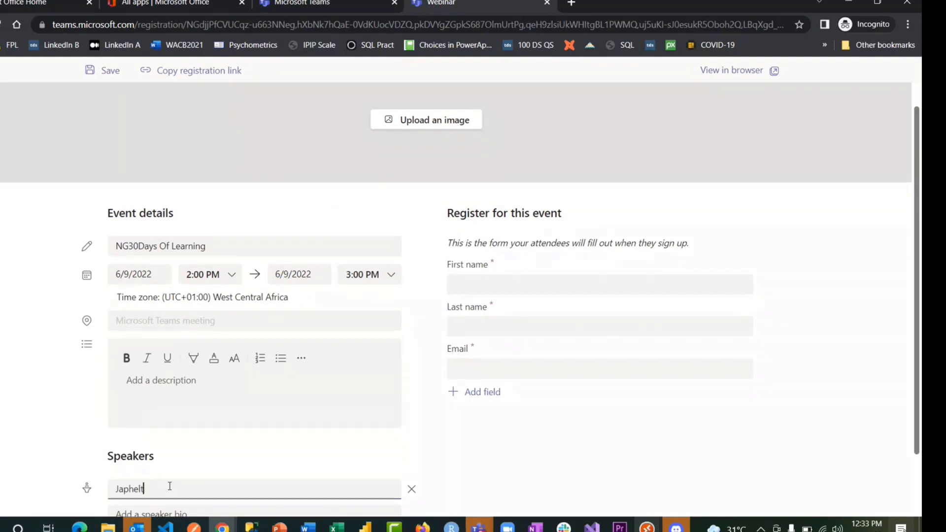
scroll(170, 487, "down", 1)
left_click(165, 414)
key("BackSpace")
key("BackSpace")
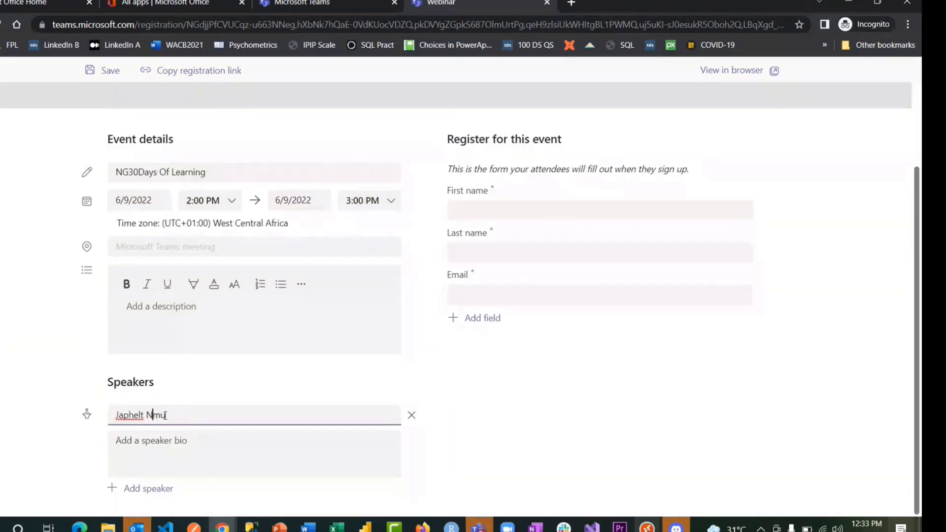
type("wa")
left_click(178, 449)
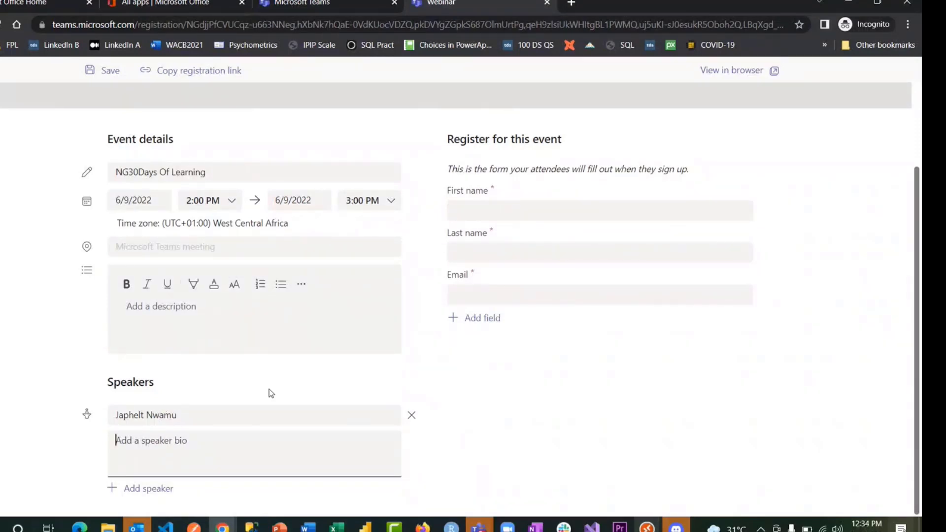
left_click(525, 212)
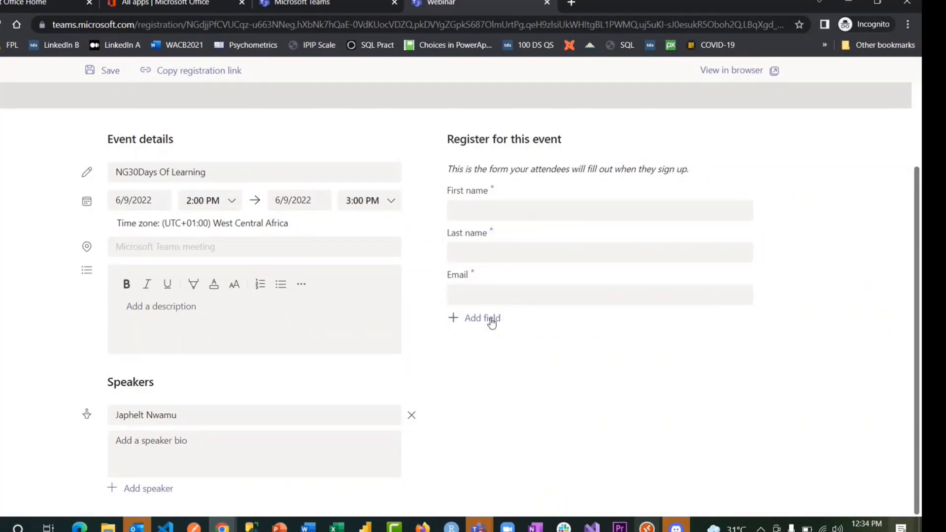
- Add a required Choice custom question 'Gender' with the options Female and Male
left_click(486, 318)
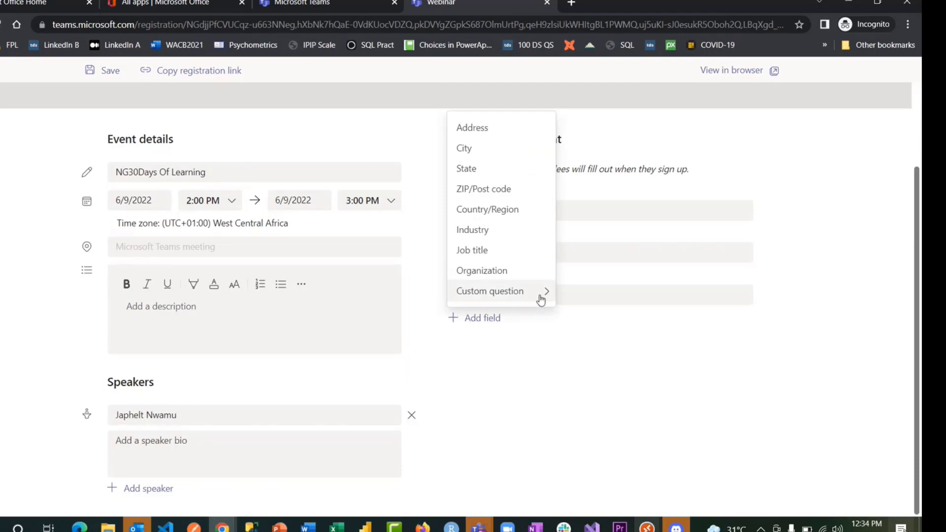
mouse_move(541, 300)
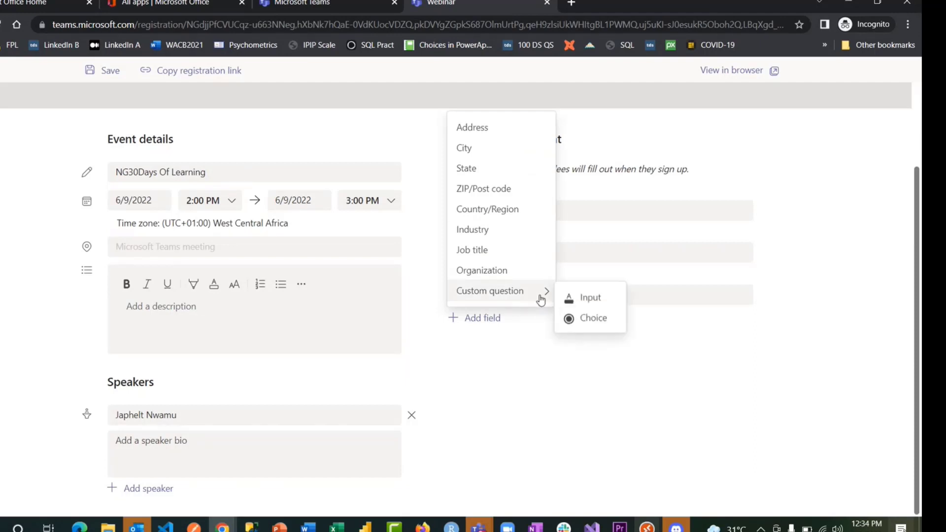
left_click(598, 329)
left_click(541, 345)
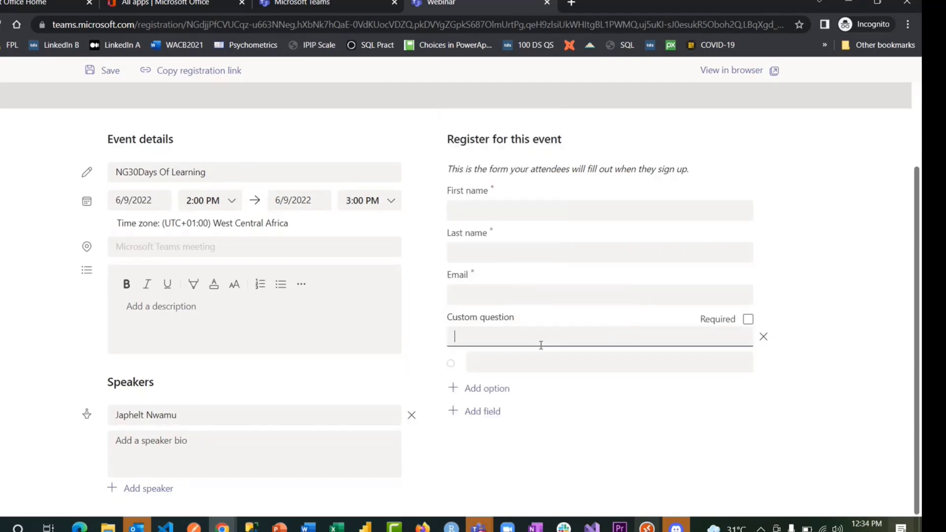
type("Gender")
left_click(526, 361)
type("Female")
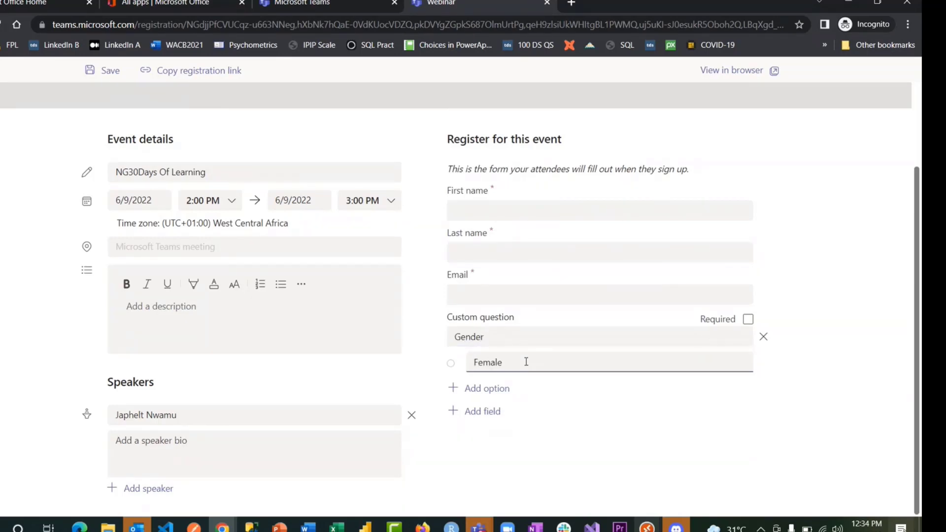
left_click(497, 389)
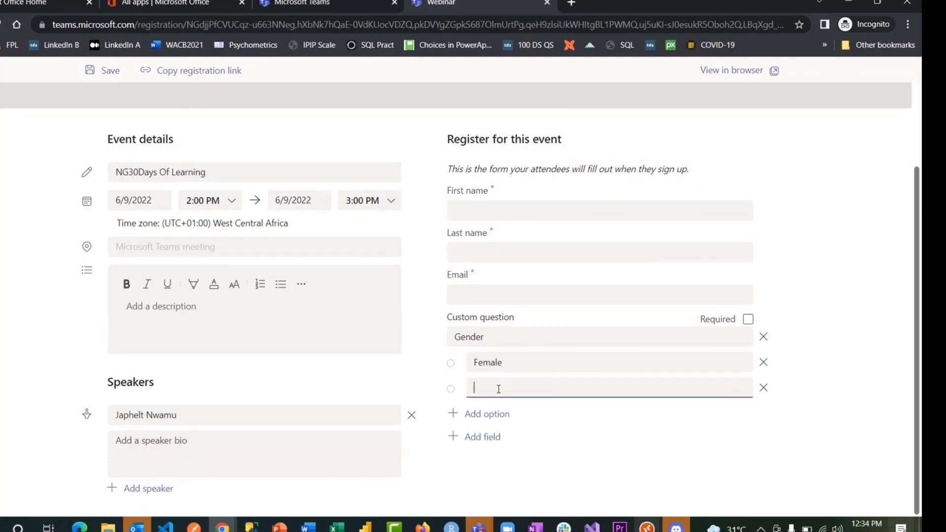
type("Male")
left_click(546, 482)
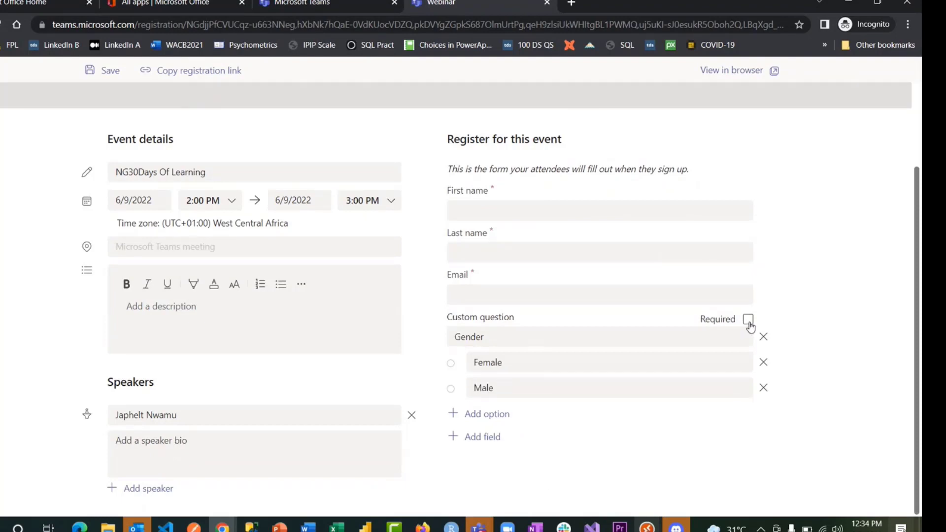
left_click(749, 322)
scroll(743, 197, "up", 2)
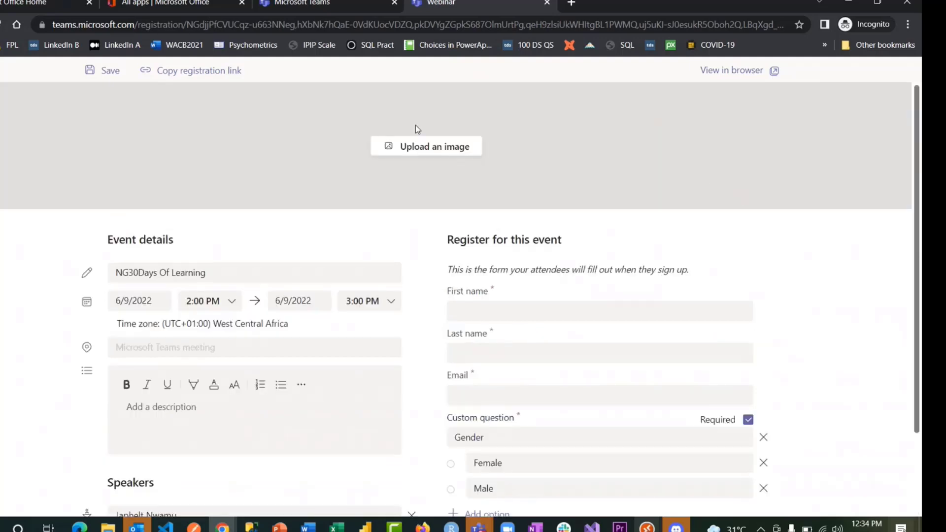
- Upload 6.png from Downloads > Webinar as the registration page banner and save the form
left_click(432, 149)
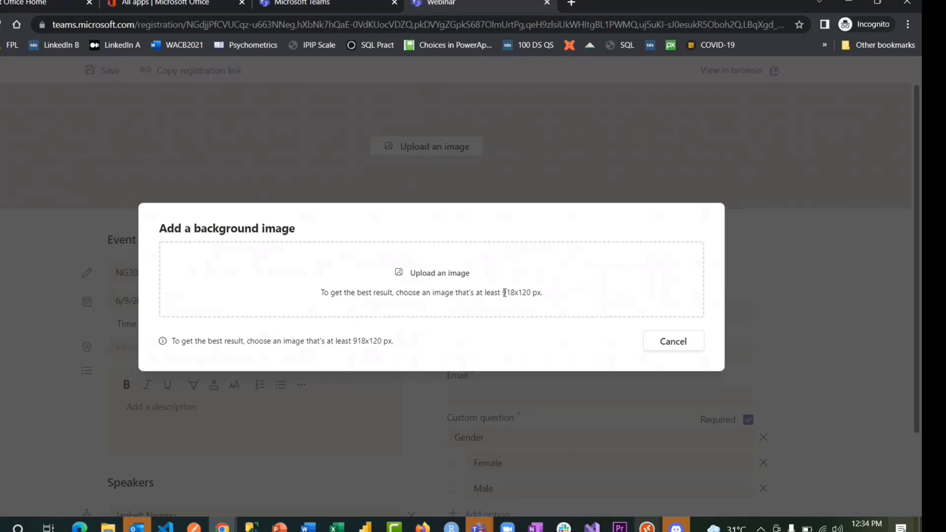
left_click_drag(502, 293, 552, 294)
double_click(466, 292)
left_click(426, 278)
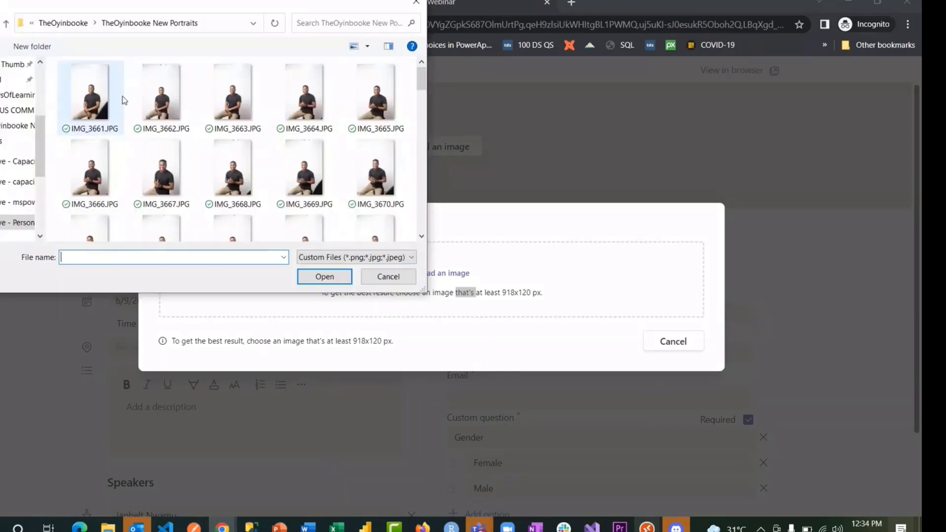
left_click(9, 104)
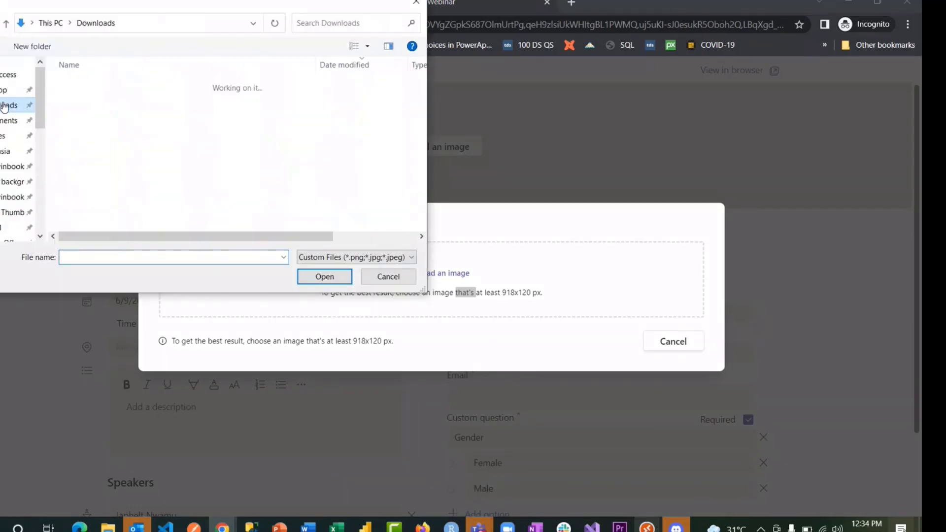
double_click(90, 200)
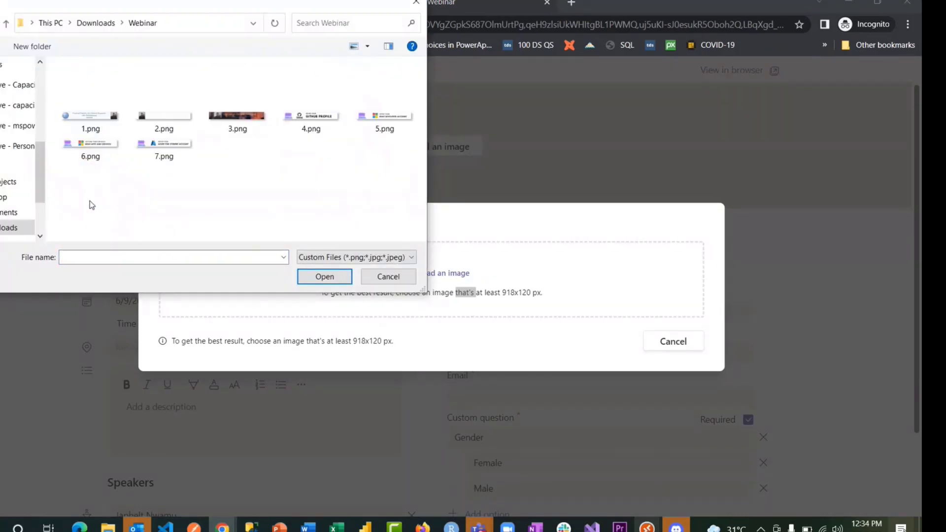
double_click(108, 150)
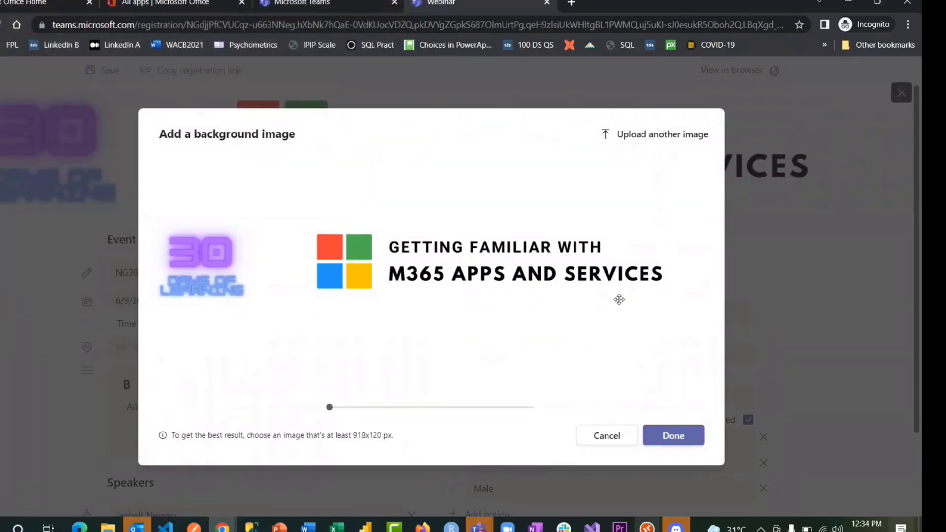
left_click(673, 435)
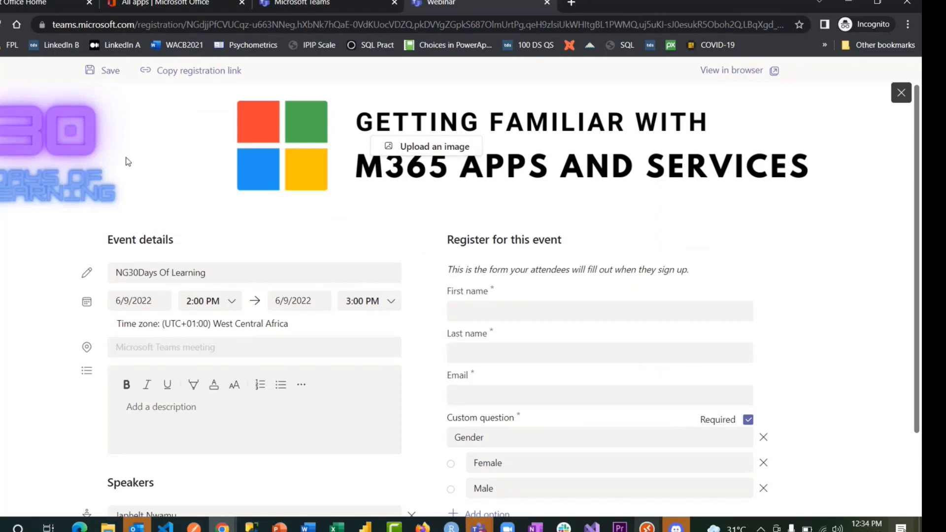
left_click(108, 71)
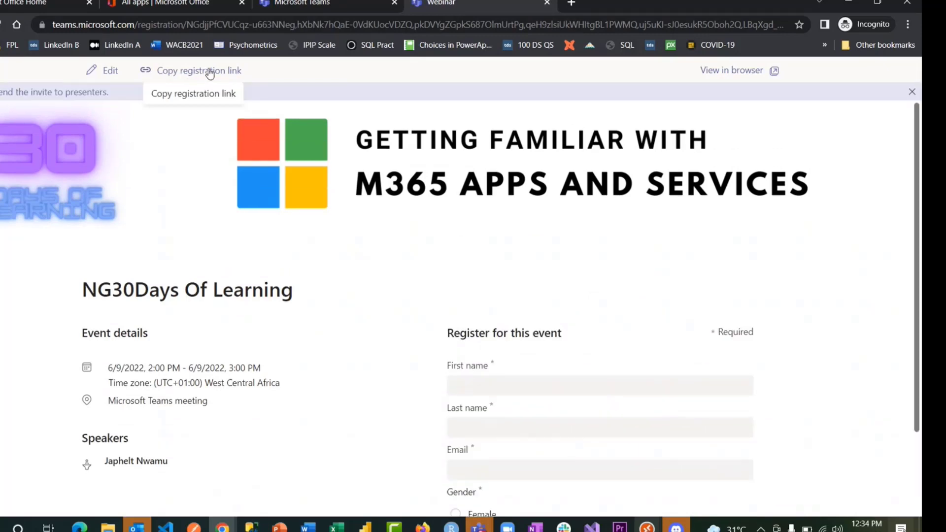
- Bring up the Intro to M365 Apps and Services meeting window and open its chat
mouse_move(478, 526)
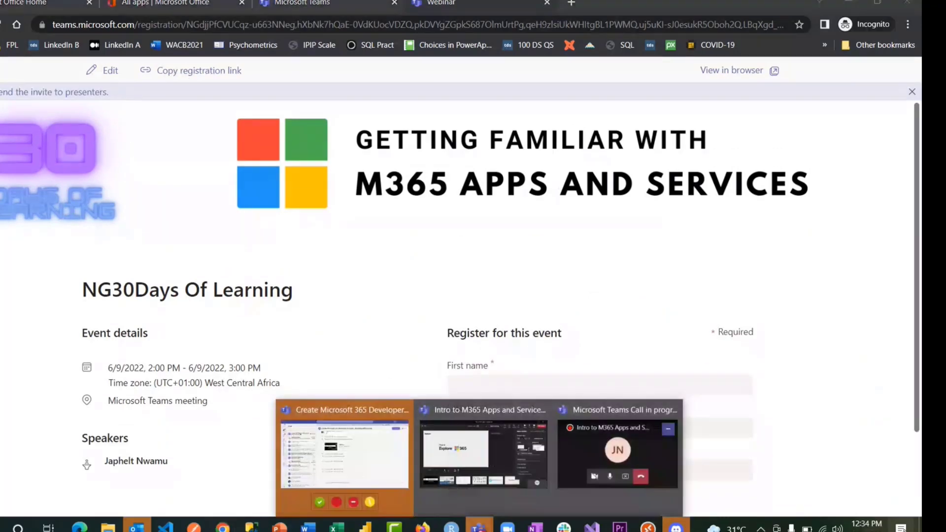
left_click(469, 449)
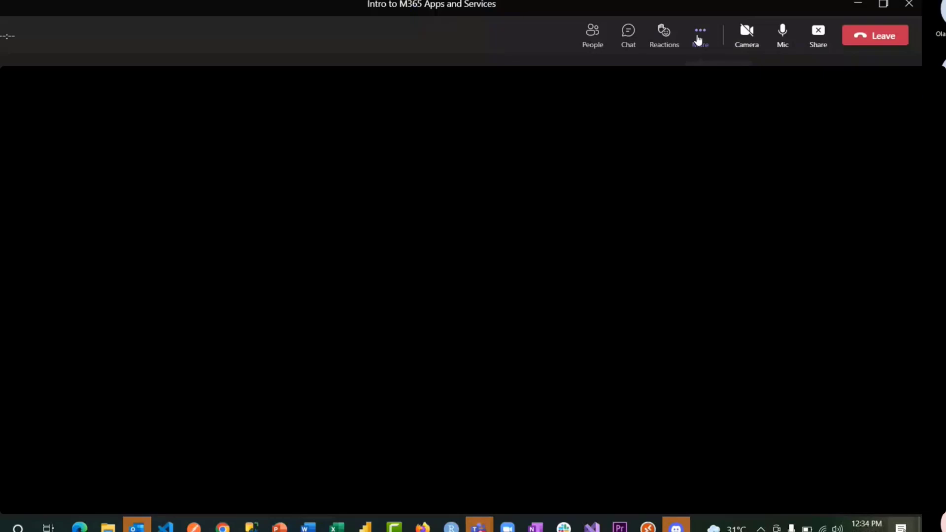
left_click(629, 36)
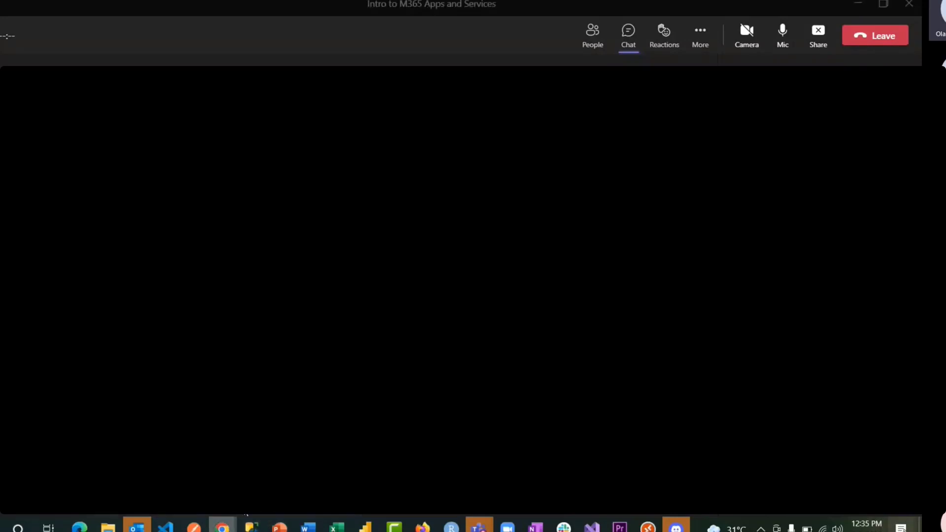
- Back on the registration page, open the attendee preview of the form in the browser
mouse_move(223, 527)
left_click(286, 487)
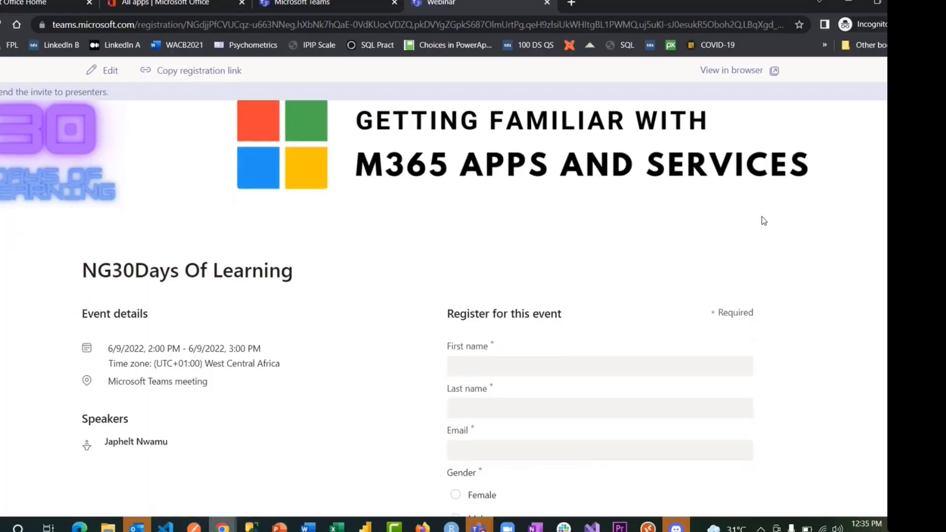
scroll(762, 220, "down", 3)
left_click(774, 71)
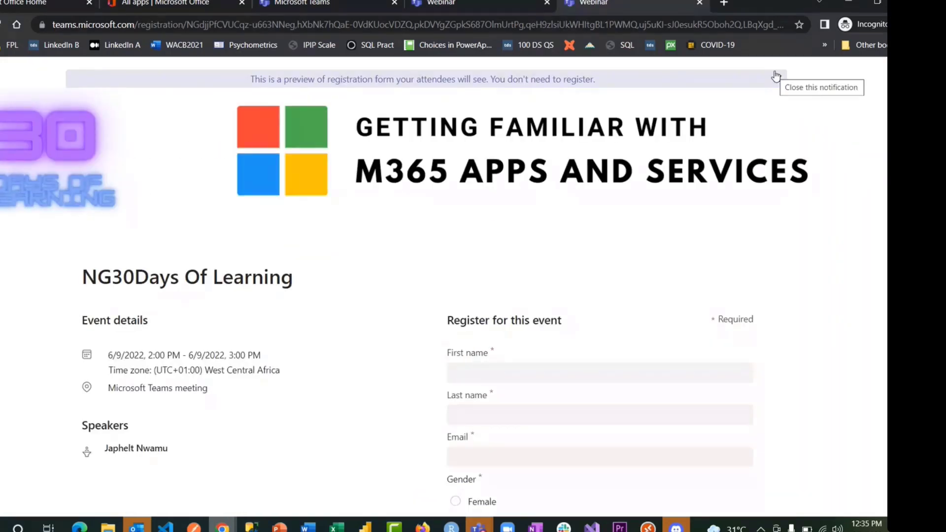
scroll(794, 243, "down", 3)
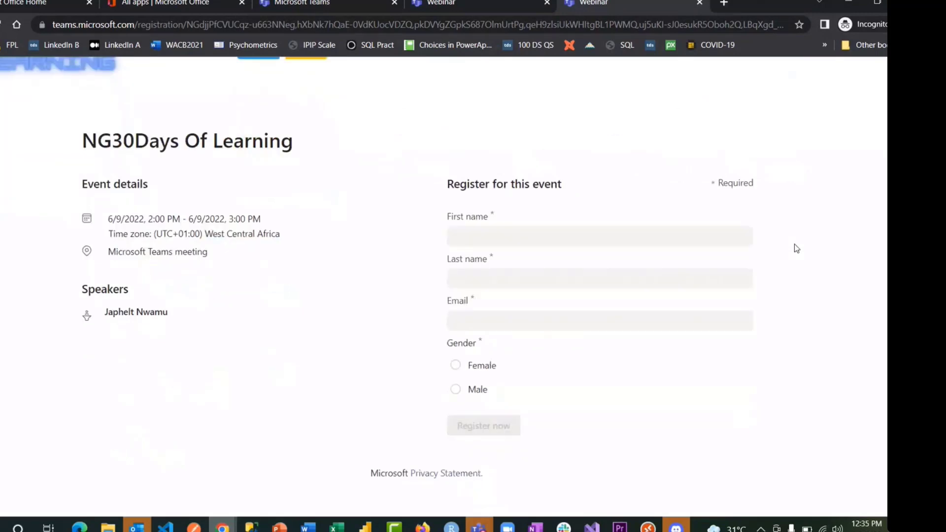
scroll(794, 244, "up", 3)
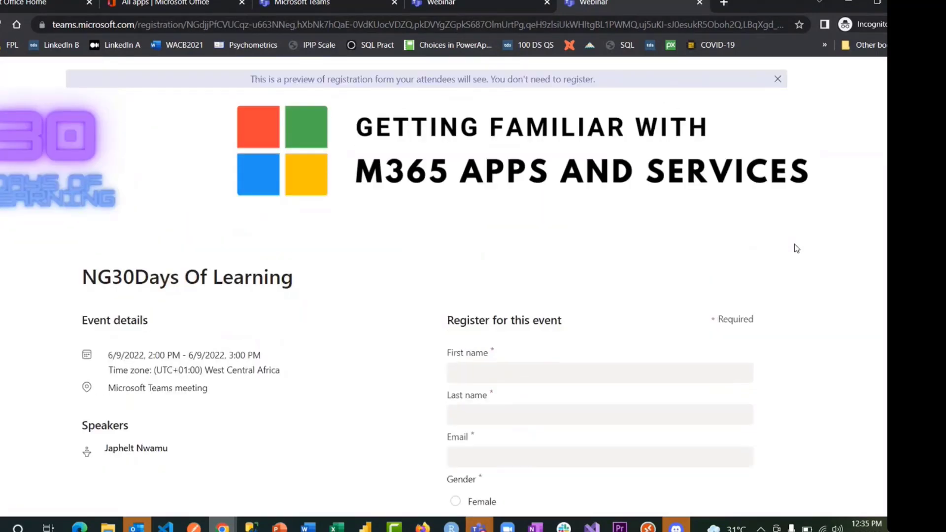
- Send the NG30 Days of Learning webinar invitation, then go to the Teams Chat view
left_click(299, 6)
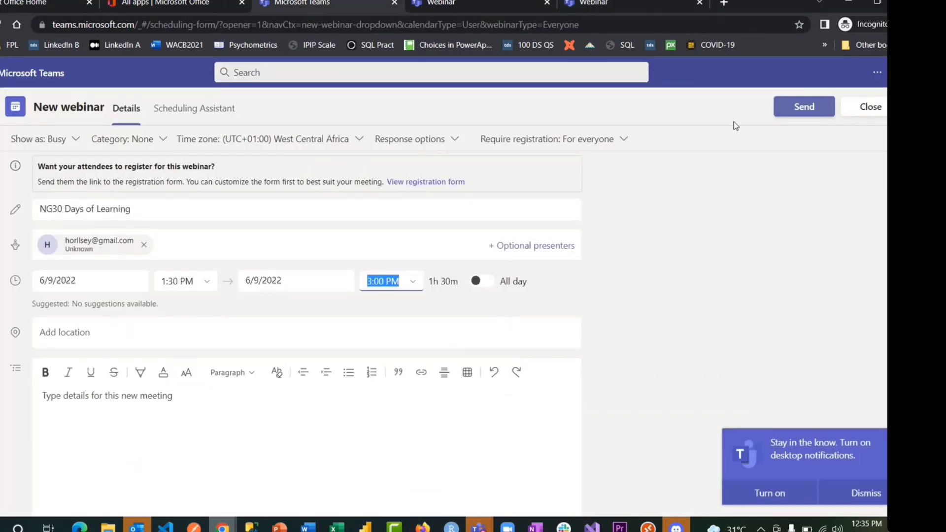
left_click(804, 107)
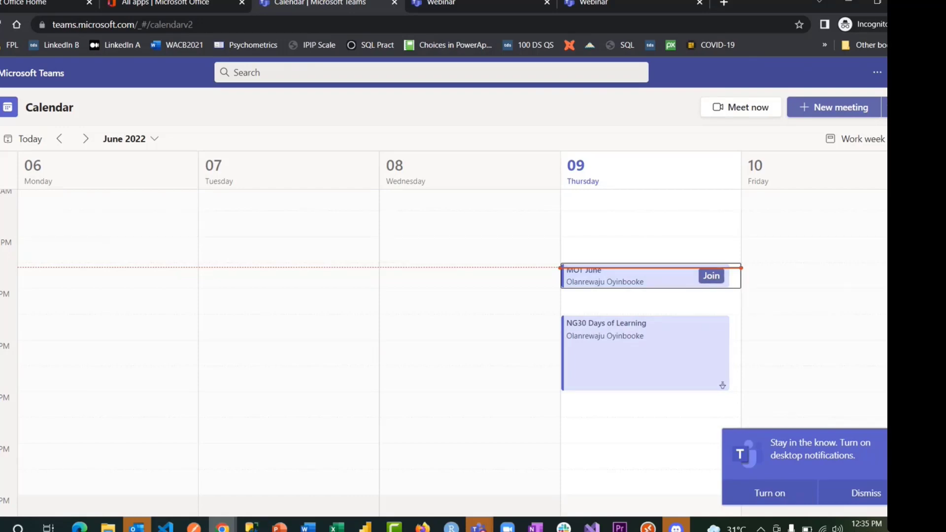
left_click(4, 140)
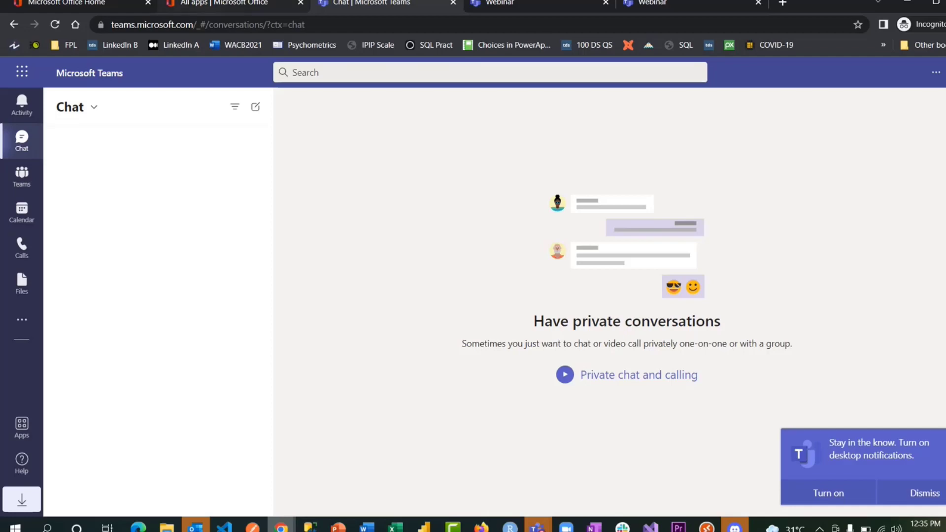
- Launch Microsoft Forms from the Office all-apps page
left_click(192, 4)
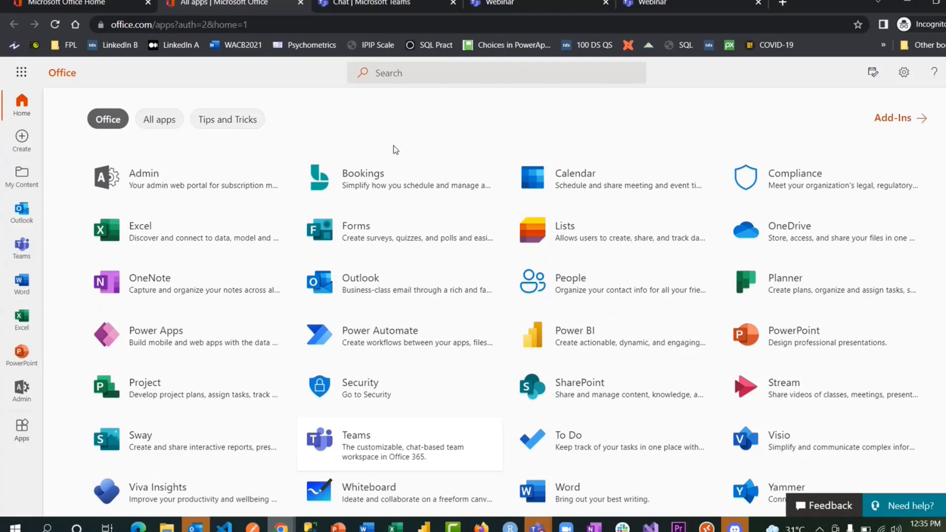
left_click(371, 237)
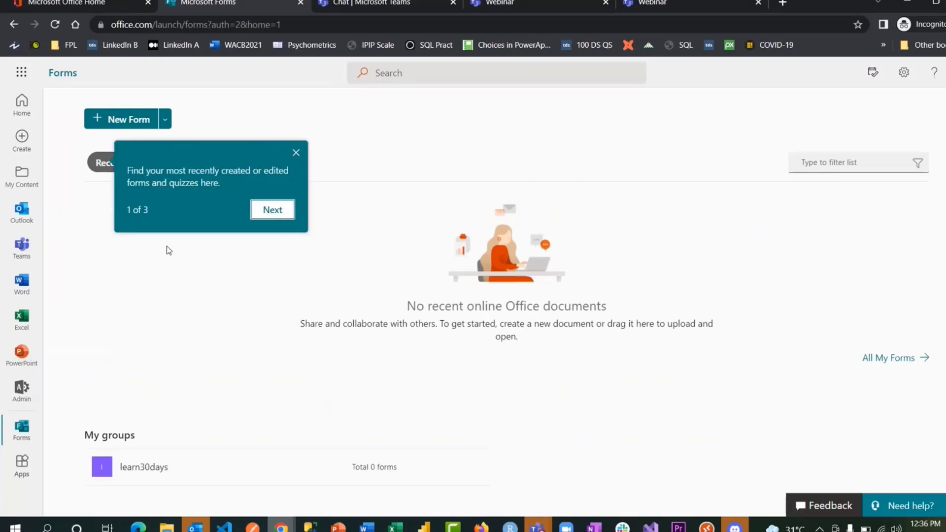
- Dismiss the three-tip Forms welcome tour, check the New Form options, then go to Office Home
left_click(274, 210)
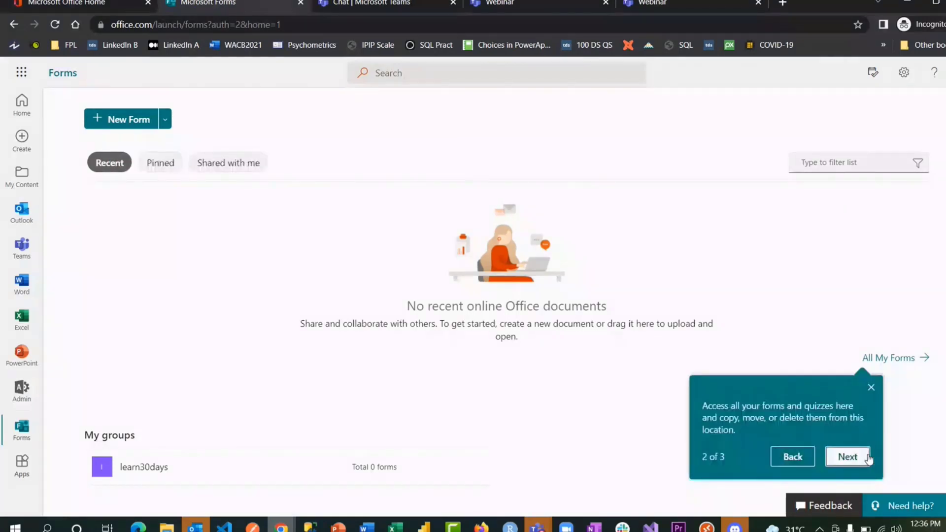
left_click(847, 457)
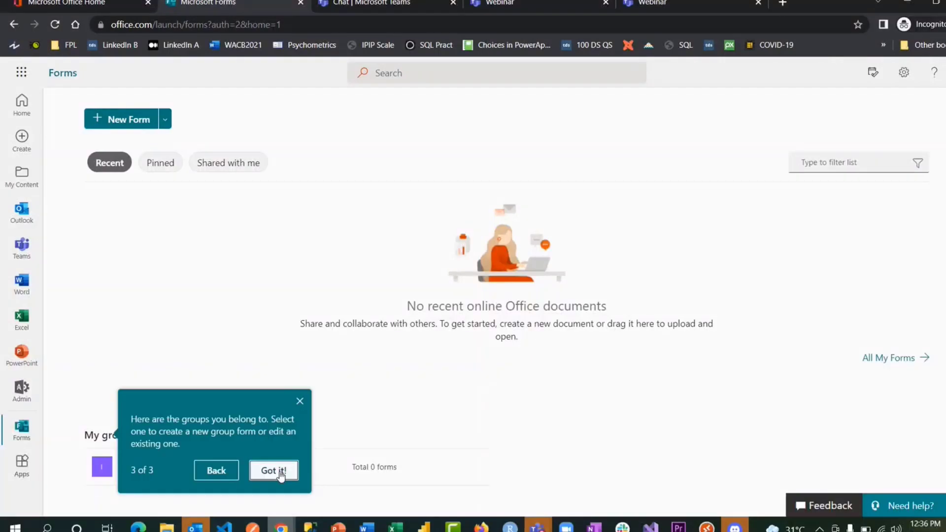
left_click(276, 471)
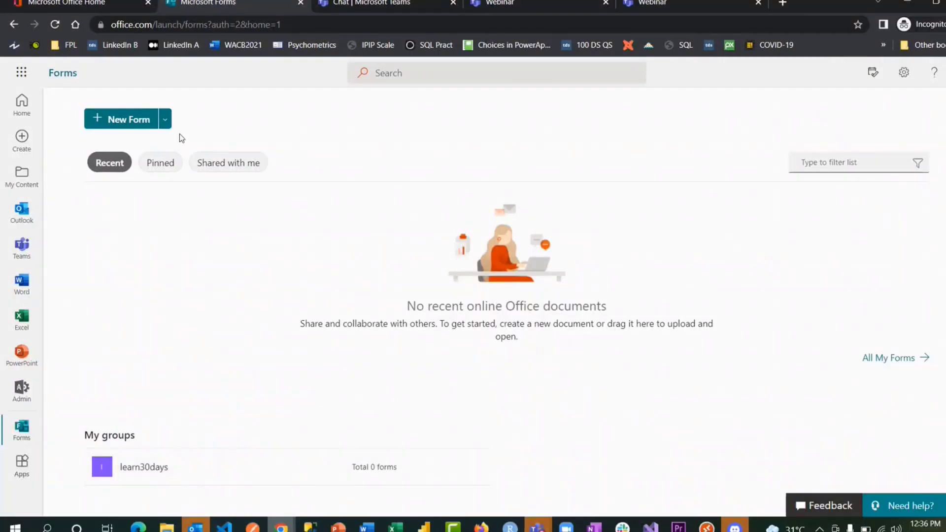
left_click(165, 120)
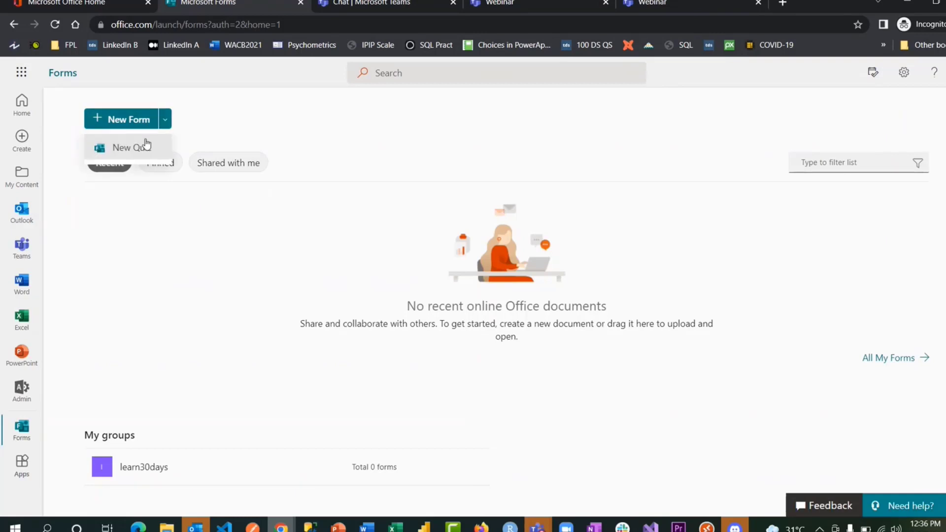
left_click(163, 229)
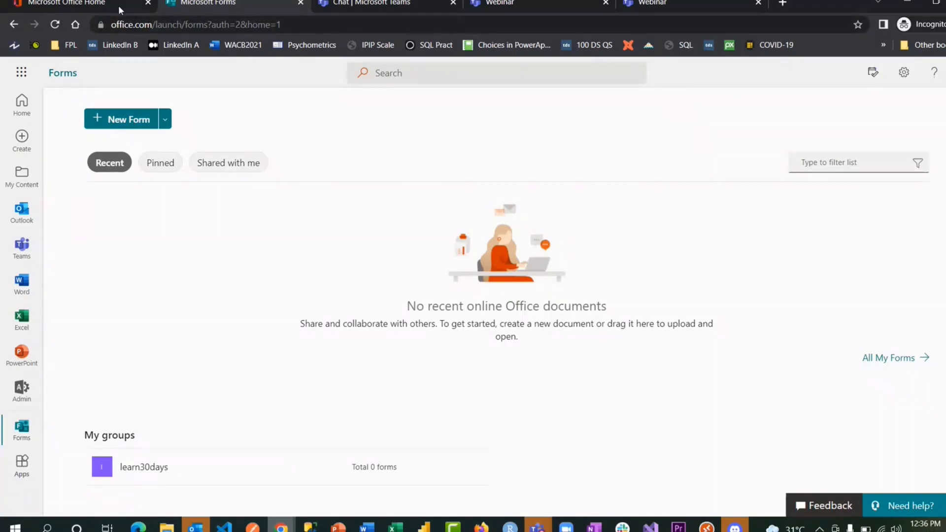
left_click(80, 4)
- Open 'Explore all your apps' from the app launcher in a new tab, then return to the Forms tab
left_click(263, 127)
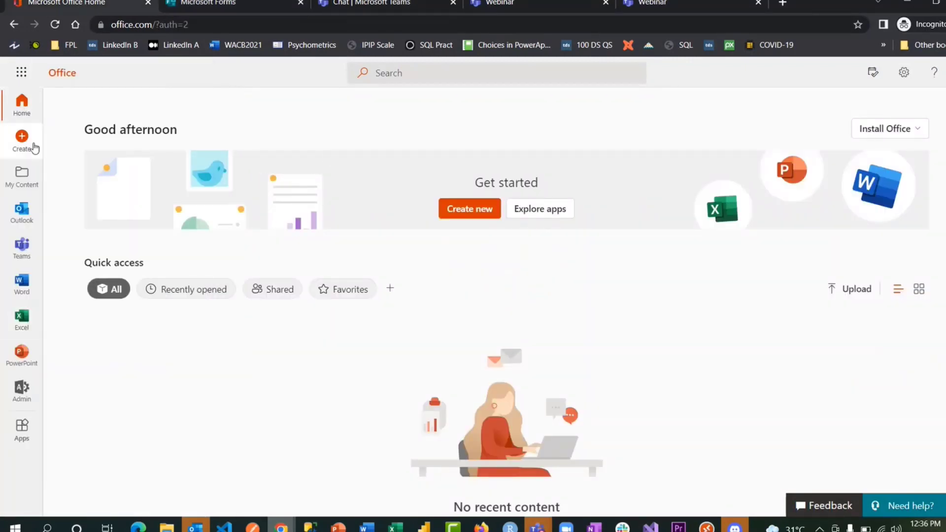
left_click(22, 73)
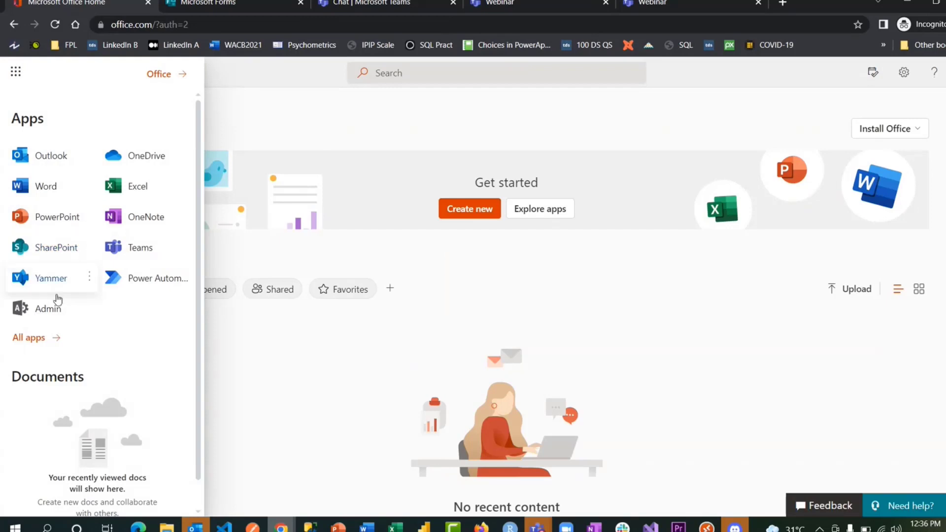
left_click(29, 338)
scroll(59, 316, "down", 2)
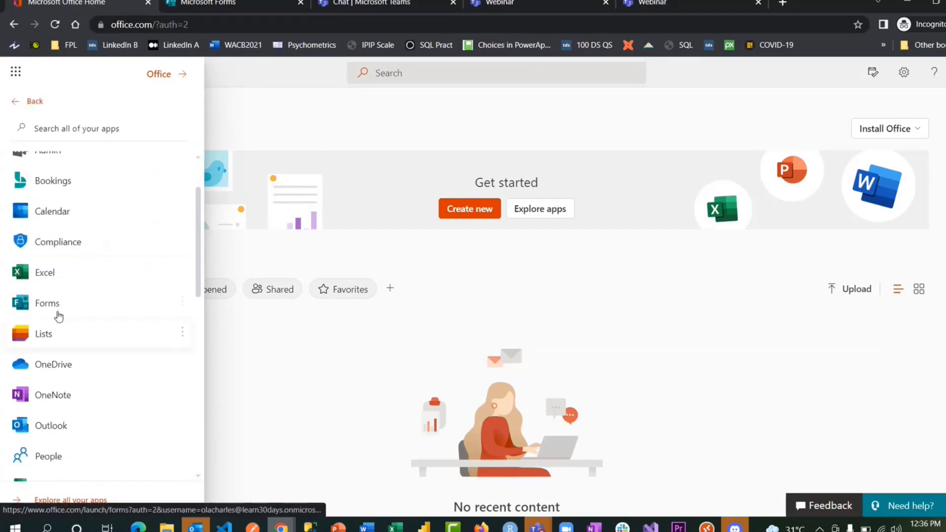
scroll(52, 305, "down", 5)
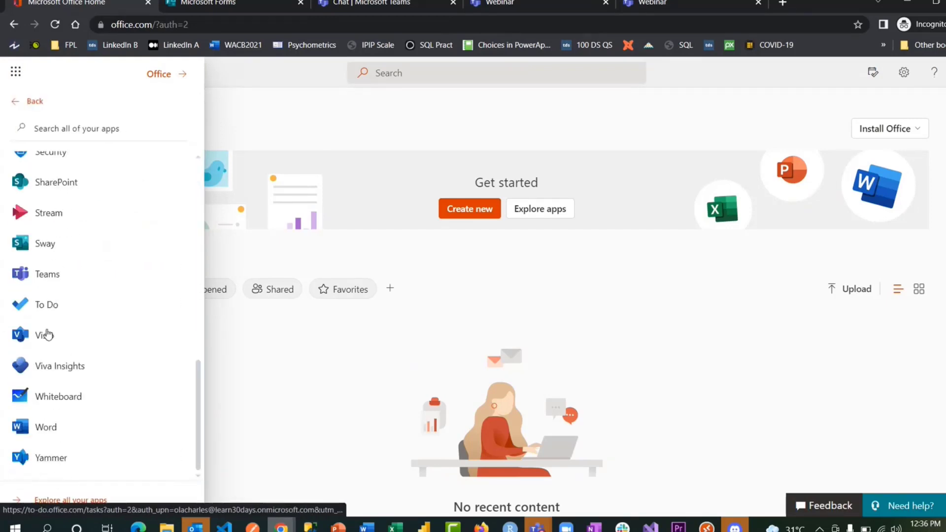
left_click(64, 501)
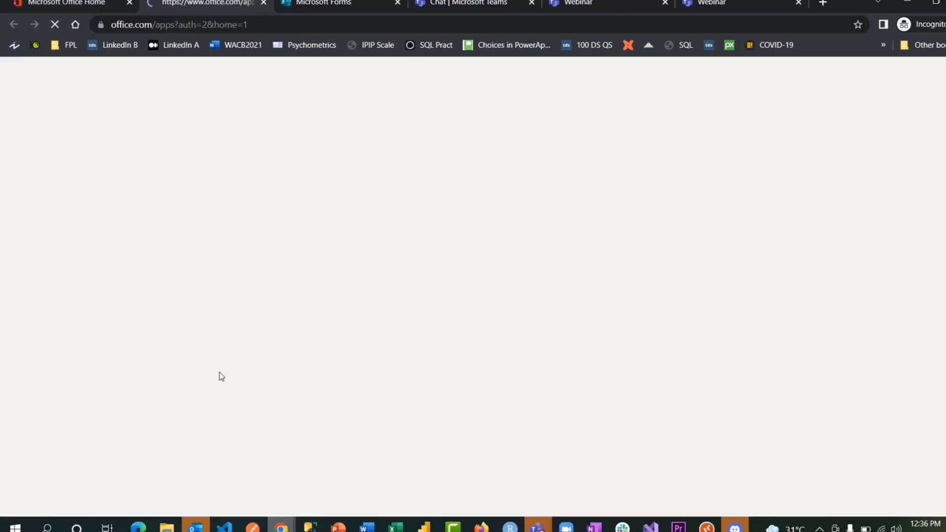
scroll(463, 295, "down", 1)
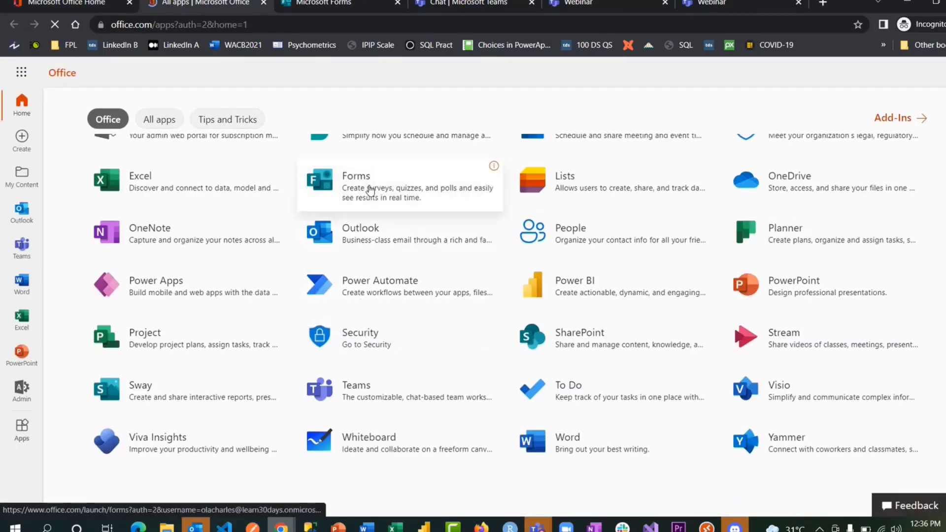
left_click(324, 4)
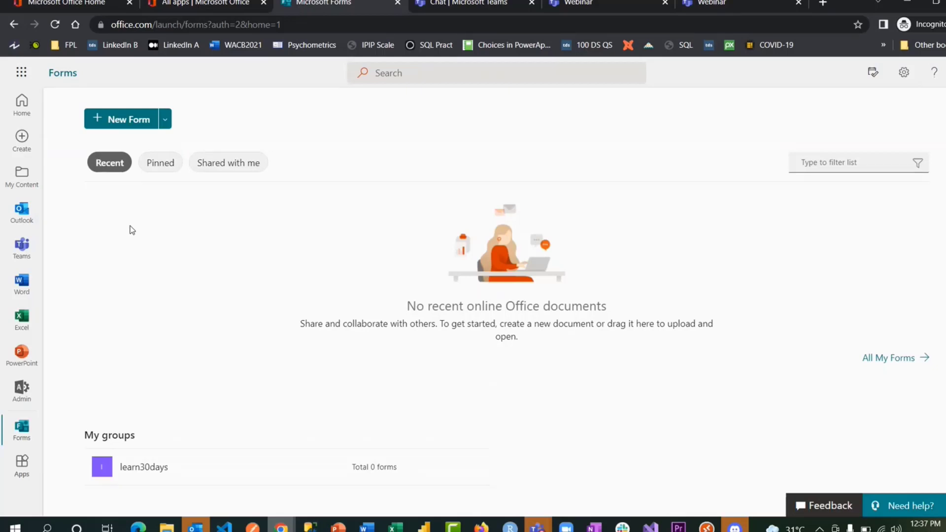
- Start a new blank form and title it 'Training'
left_click(126, 117)
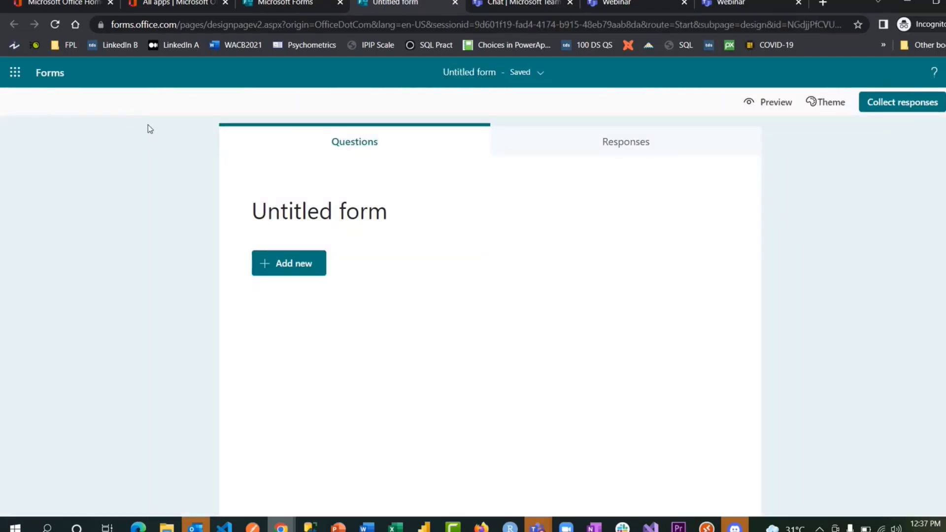
left_click(324, 219)
type("Training")
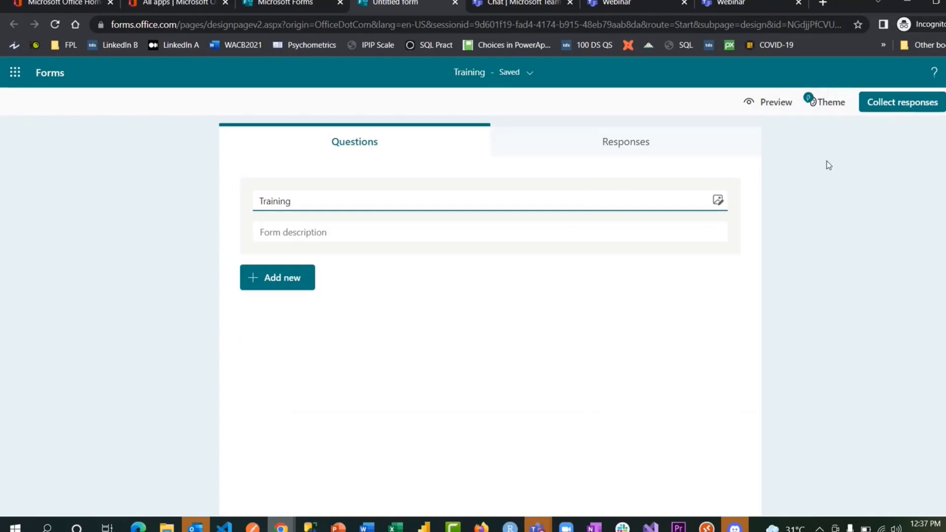
- Browse the theme ideas, then change the form title to 'MOT'
left_click(818, 102)
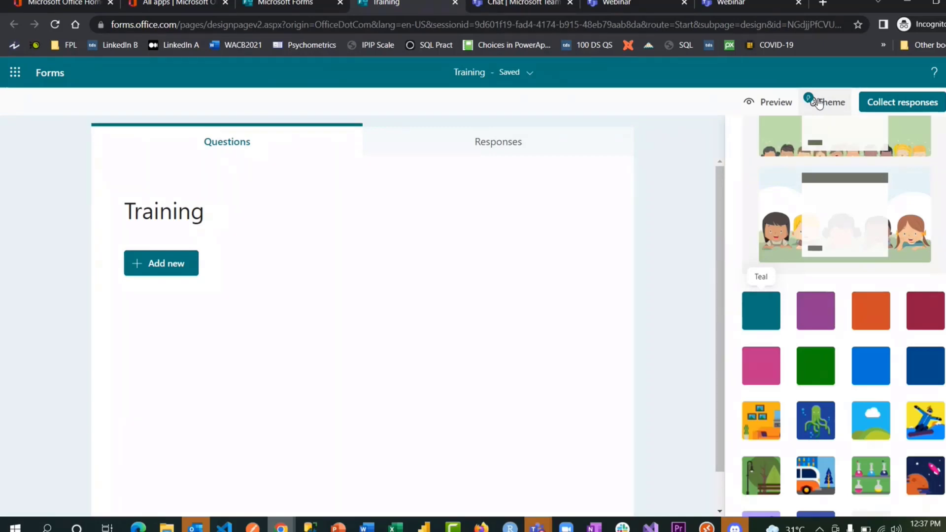
scroll(934, 233, "up", 1)
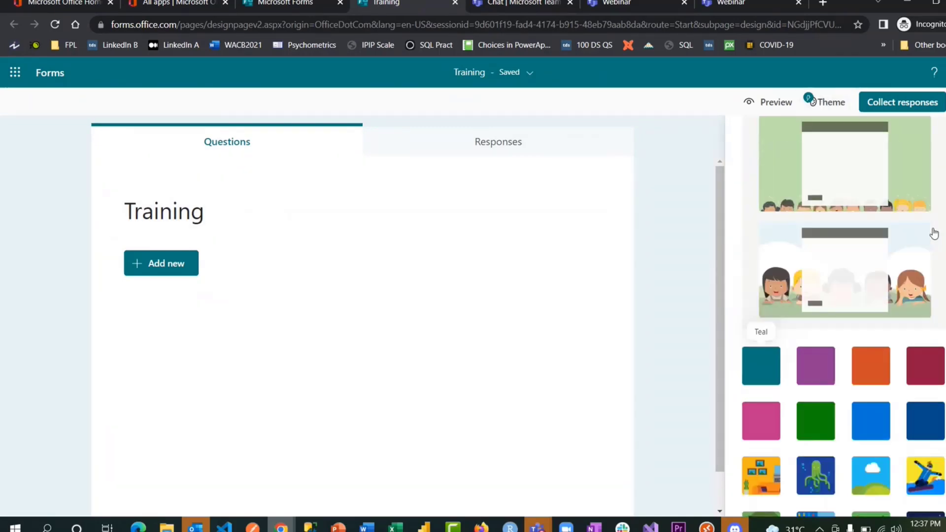
scroll(934, 233, "up", 8)
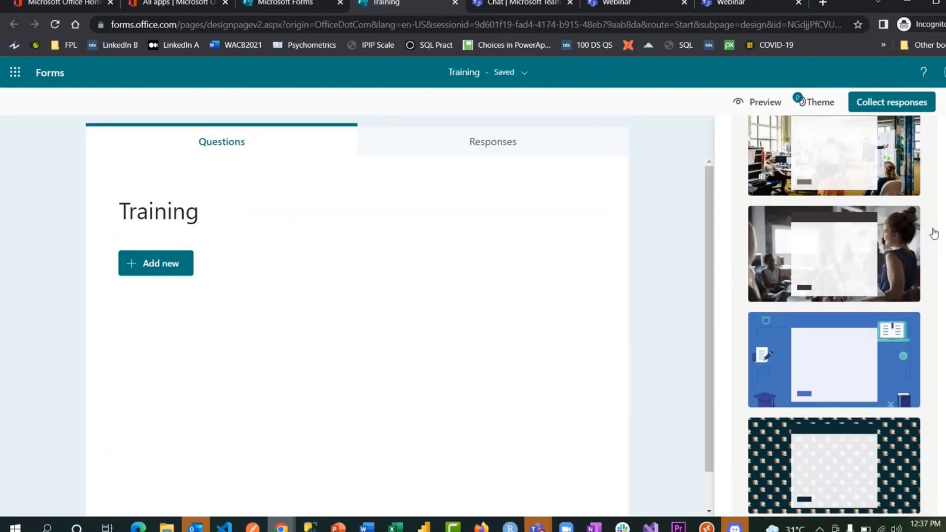
scroll(933, 233, "up", 1)
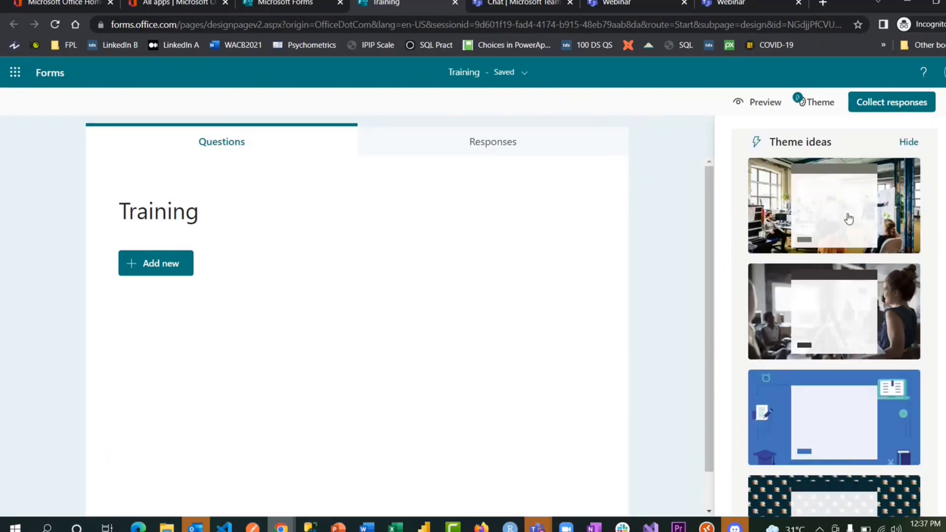
left_click(284, 206)
type("MOT")
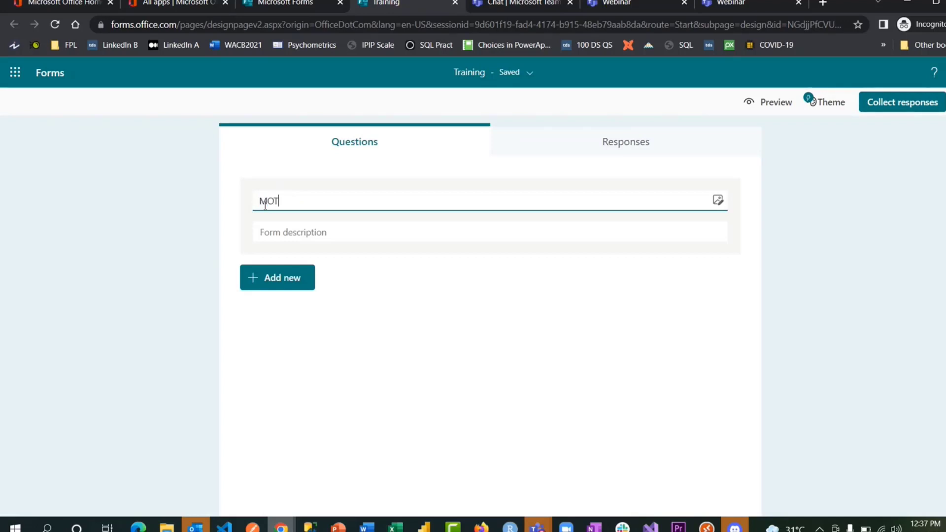
left_click(863, 188)
- Rename the form title from 'MOT' back to 'Training'
left_click(817, 105)
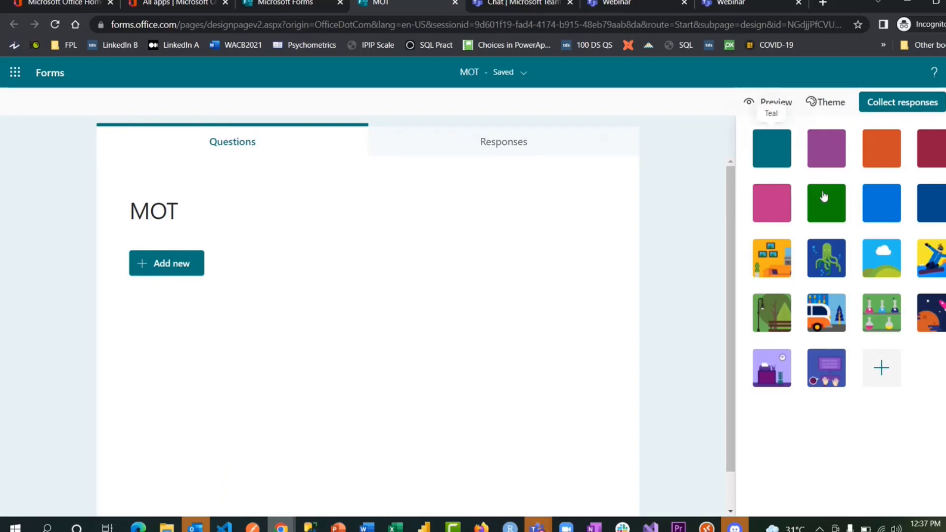
left_click(172, 217)
type("Training")
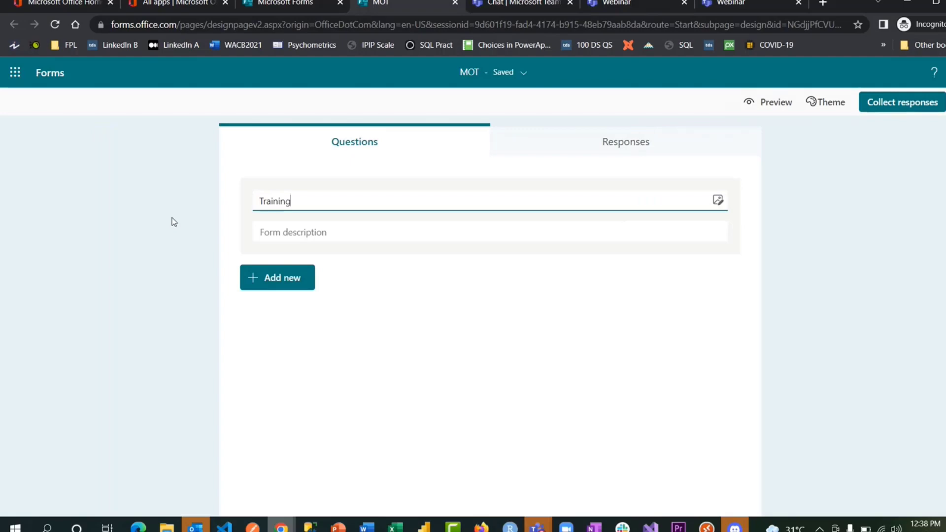
left_click(814, 191)
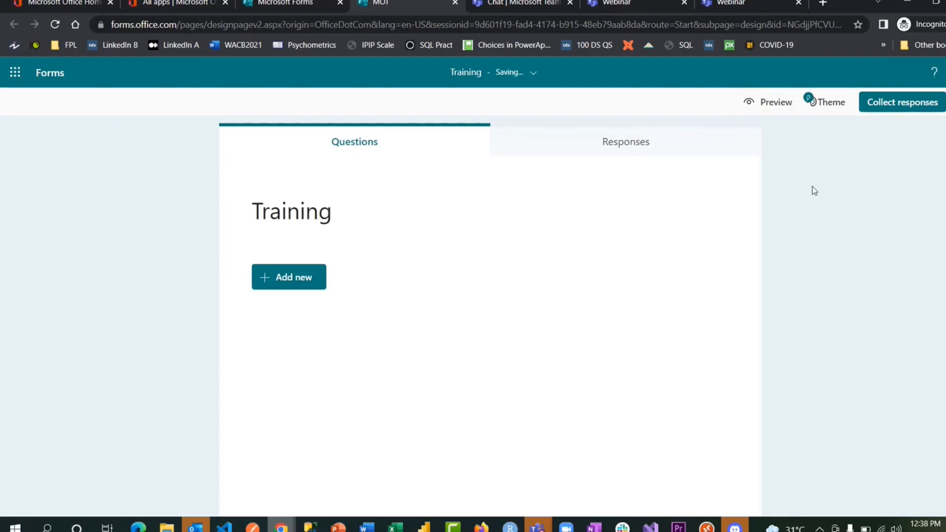
- Apply the second office-photo theme of people meeting and close the theme panel
left_click(827, 102)
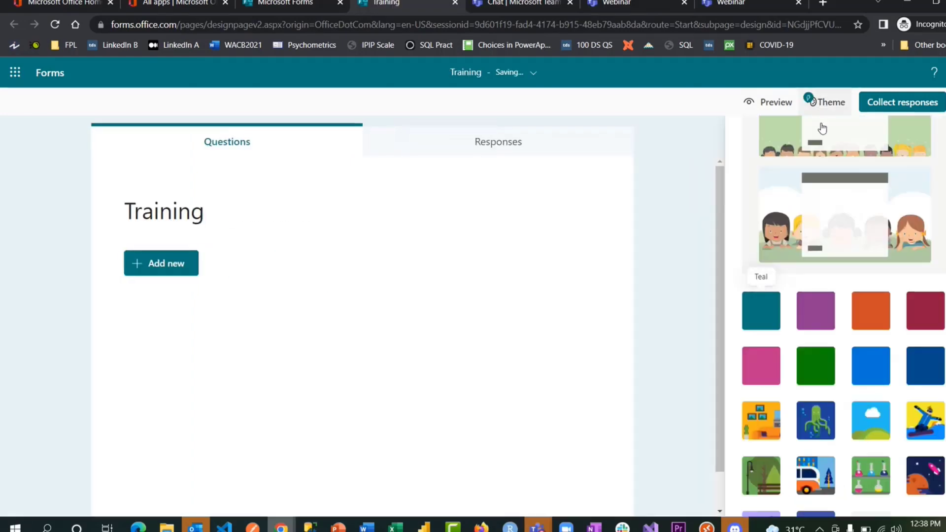
scroll(828, 218, "down", 5)
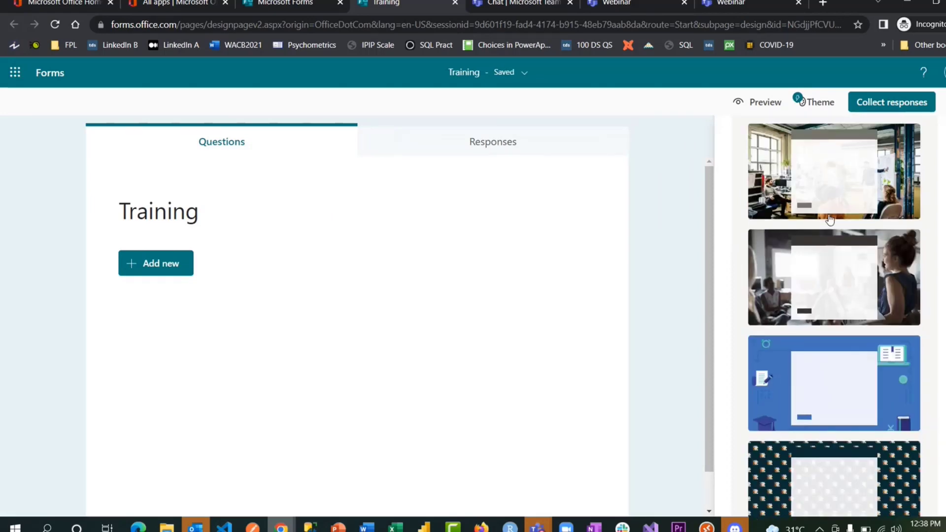
left_click(856, 320)
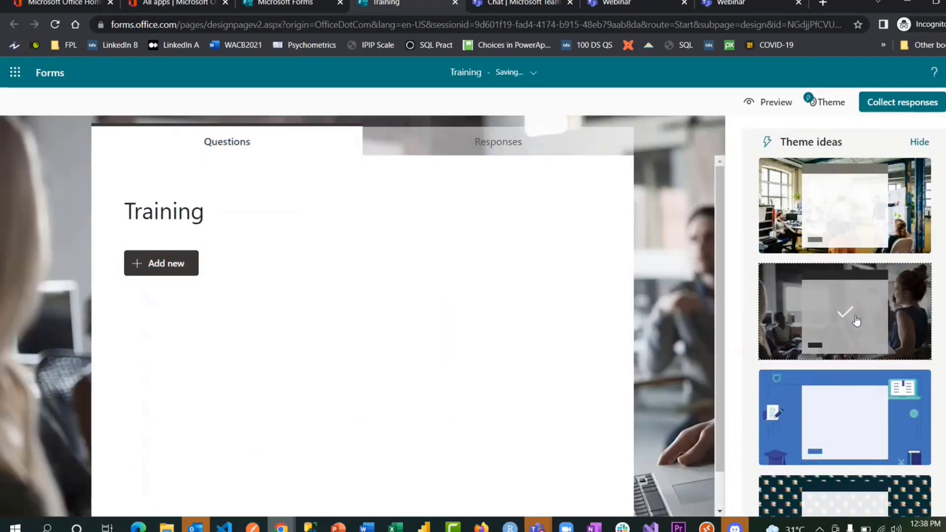
left_click(665, 229)
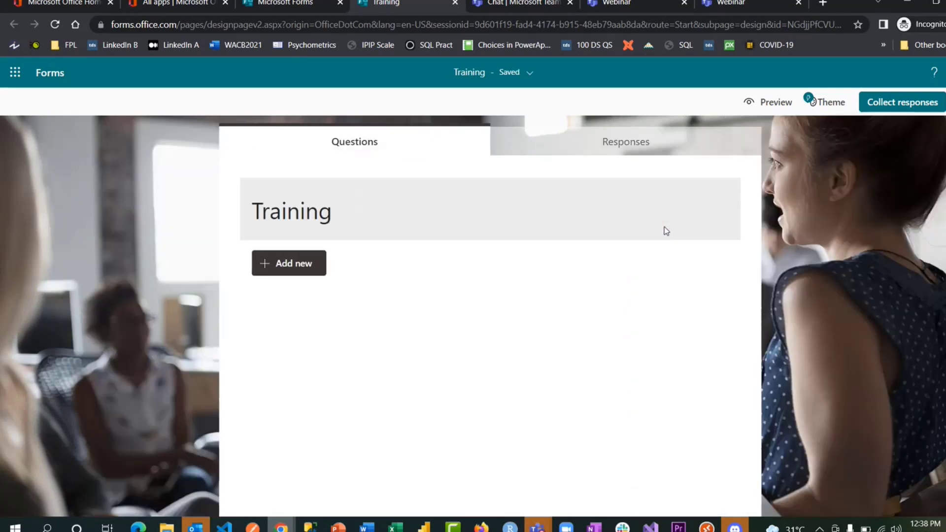
- Add a Choice question titled 'Gender'
left_click(294, 271)
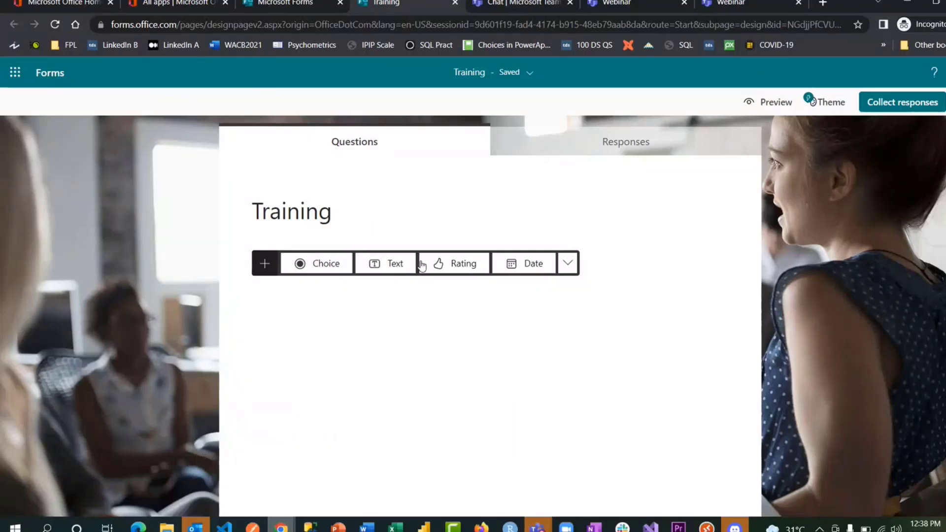
left_click(568, 264)
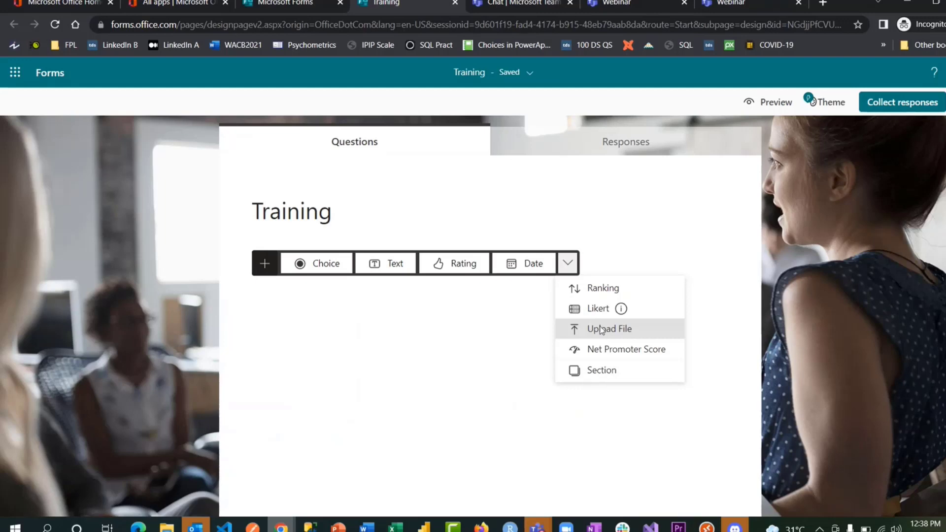
left_click(321, 264)
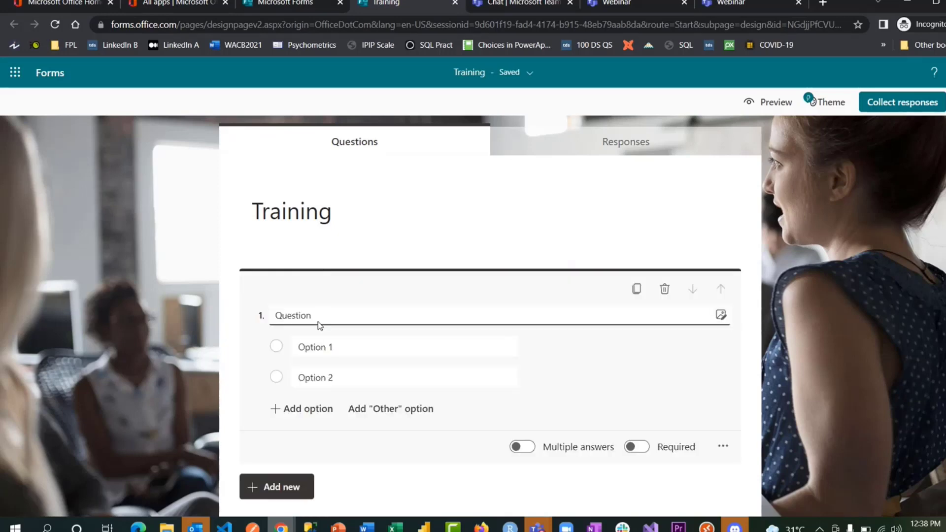
left_click(319, 320)
type("Gender")
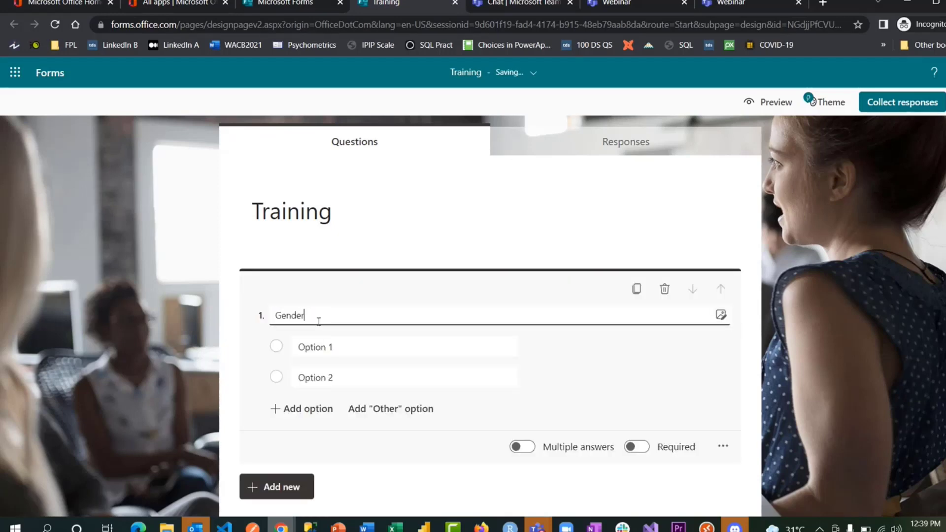
- Set the Gender answers to Female and Male
left_click(322, 346)
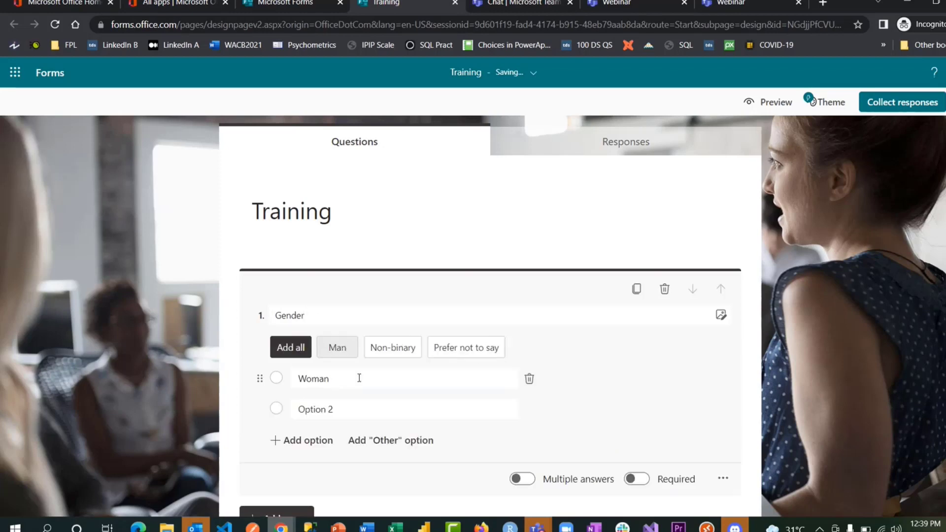
left_click(529, 379)
left_click(352, 376)
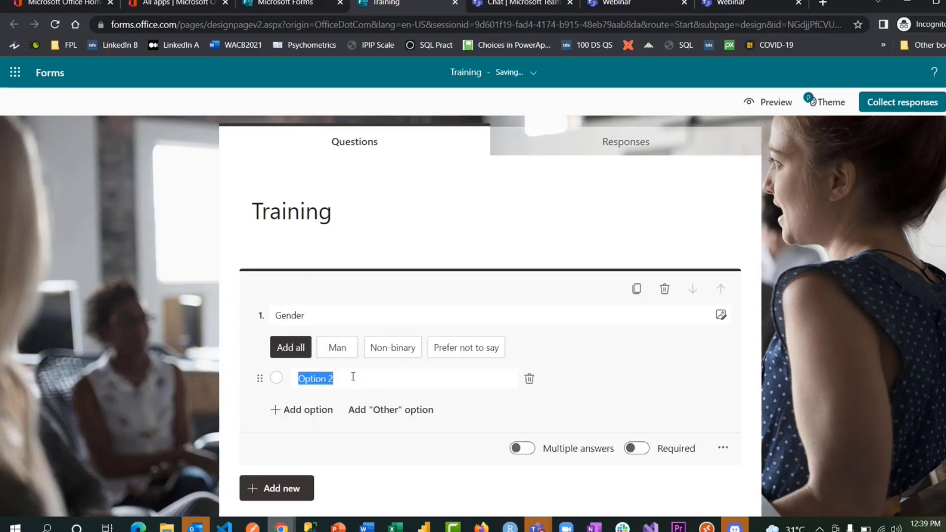
type("Female")
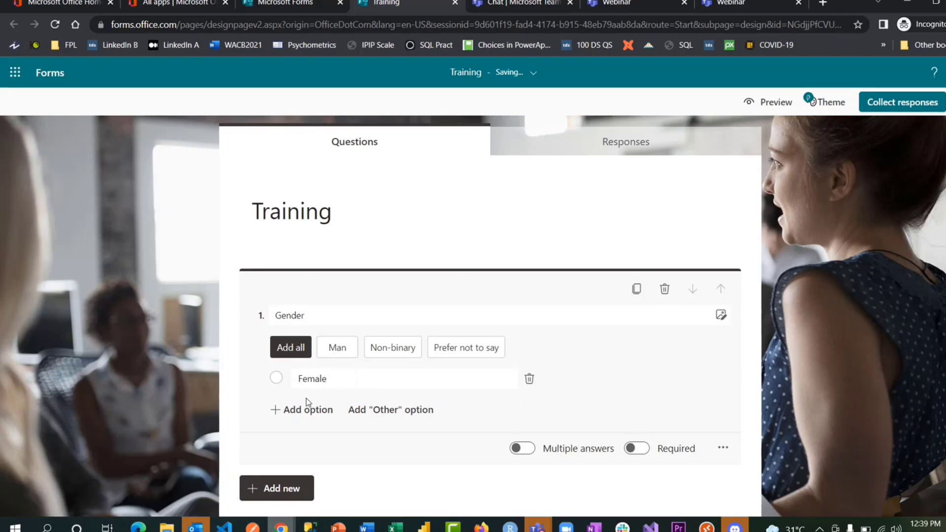
left_click(302, 416)
type("M")
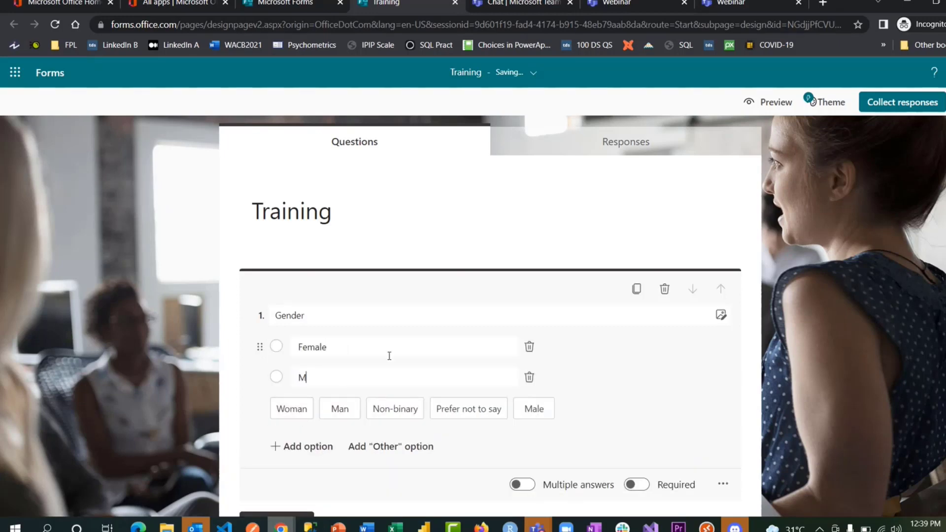
type("ale")
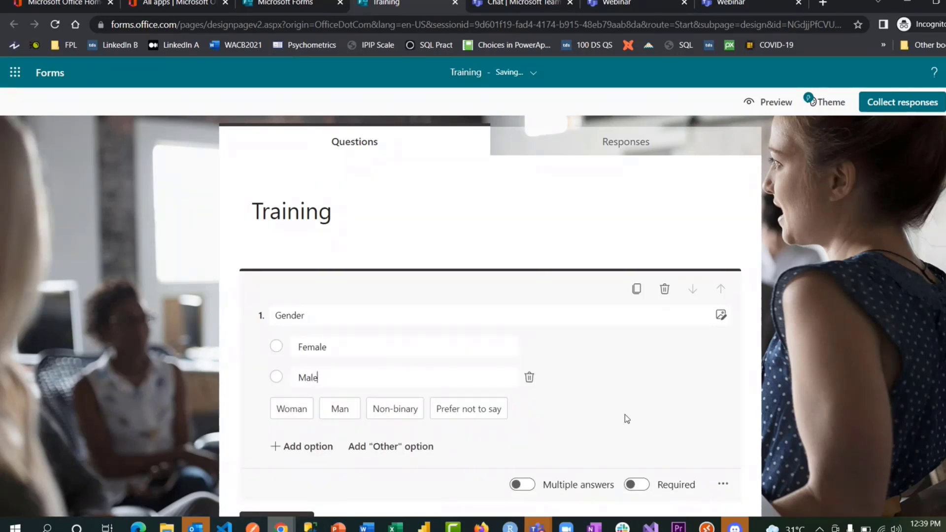
- Make the Gender question required and display its answers as a drop-down
left_click(637, 485)
left_click(723, 485)
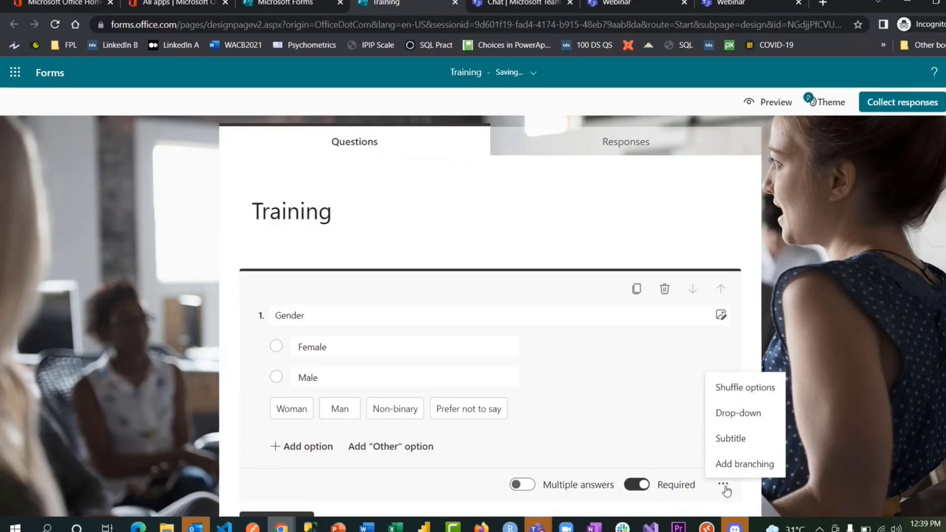
left_click(753, 414)
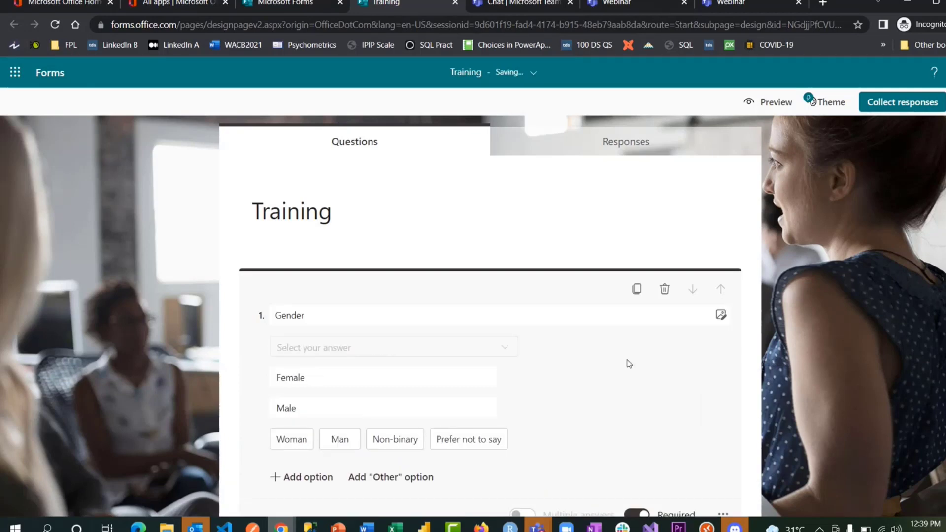
scroll(629, 364, "down", 3)
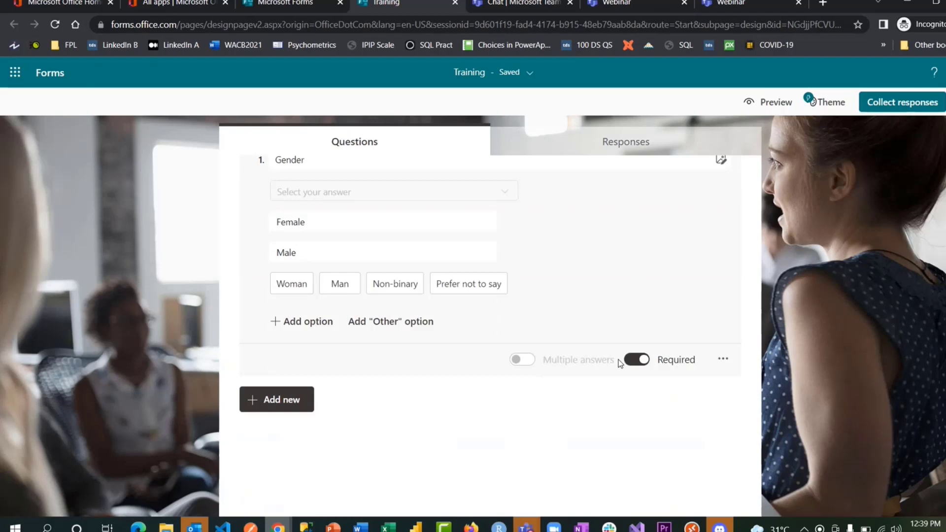
- Add a rating question titled 'How Interesting is this training'
left_click(288, 398)
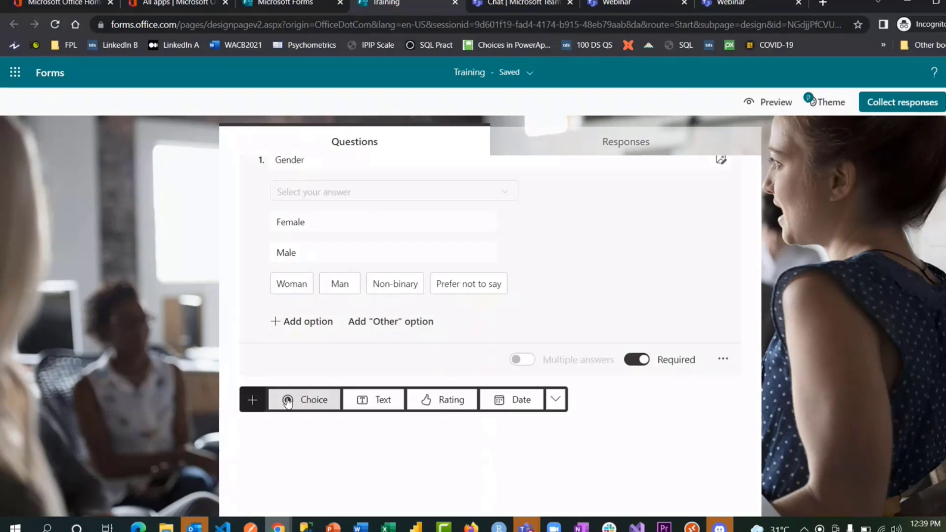
left_click(465, 398)
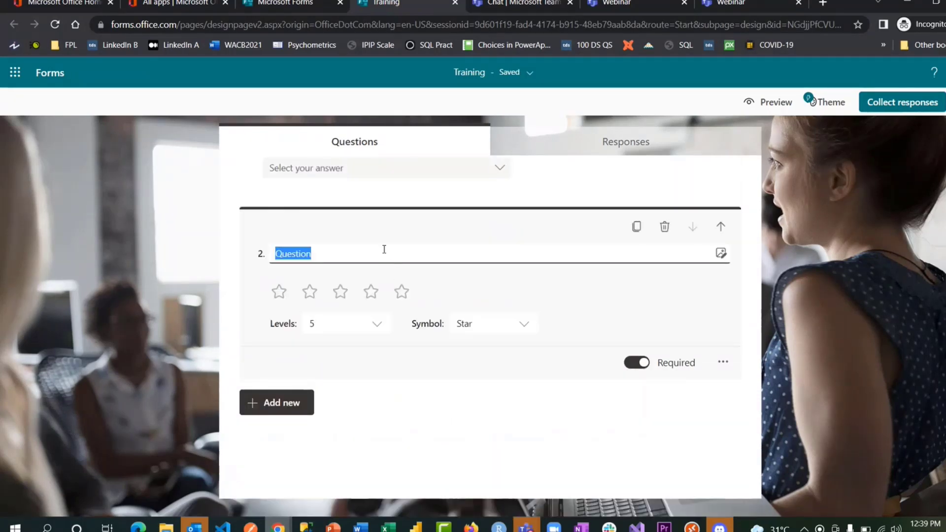
type("Ho")
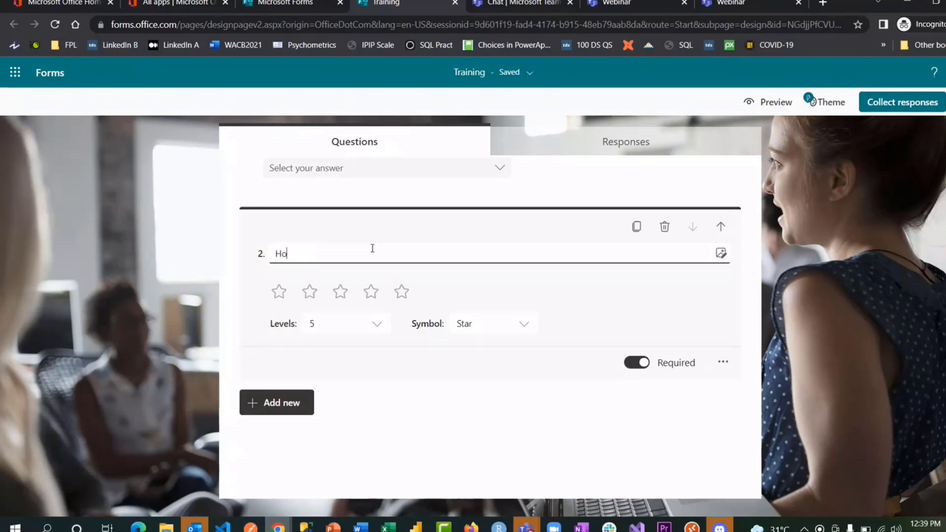
type("w Int")
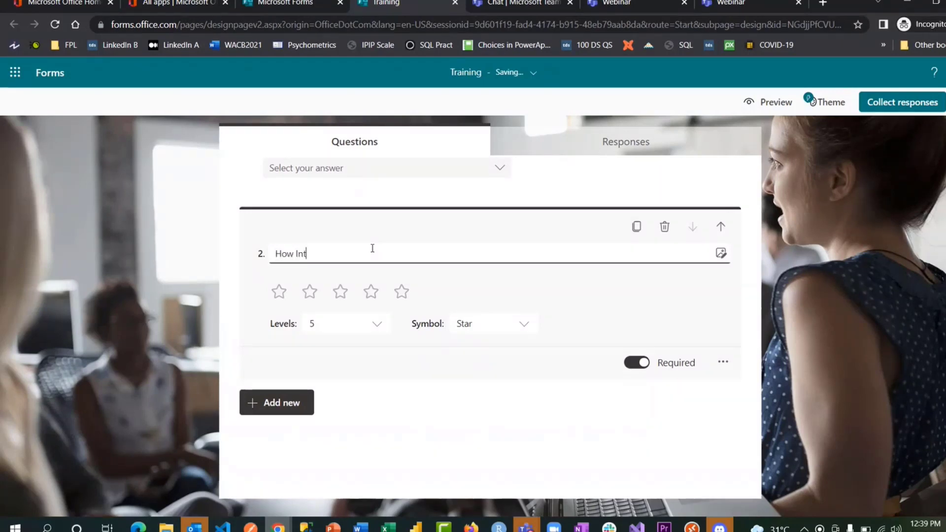
type("eresting is this training")
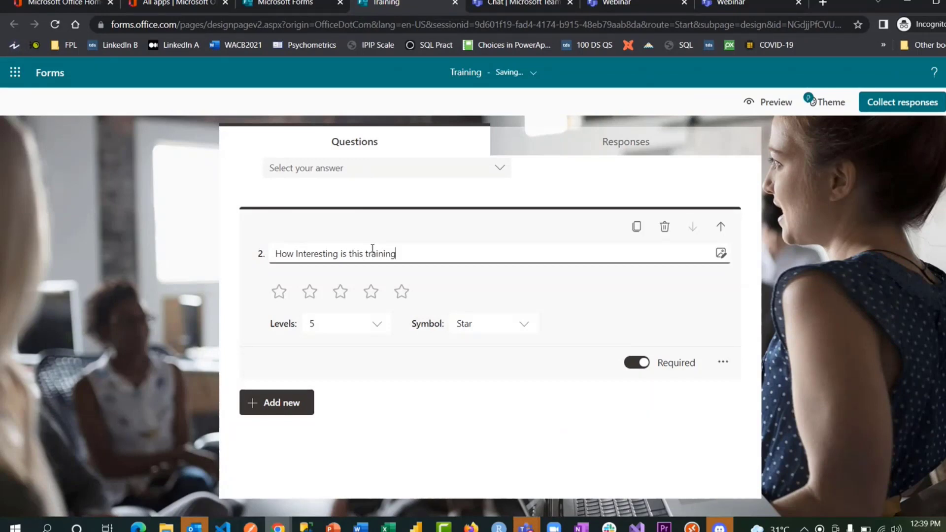
- Set the rating to 10 levels, trying Number symbols before returning to Star
left_click(341, 329)
scroll(359, 385, "down", 2)
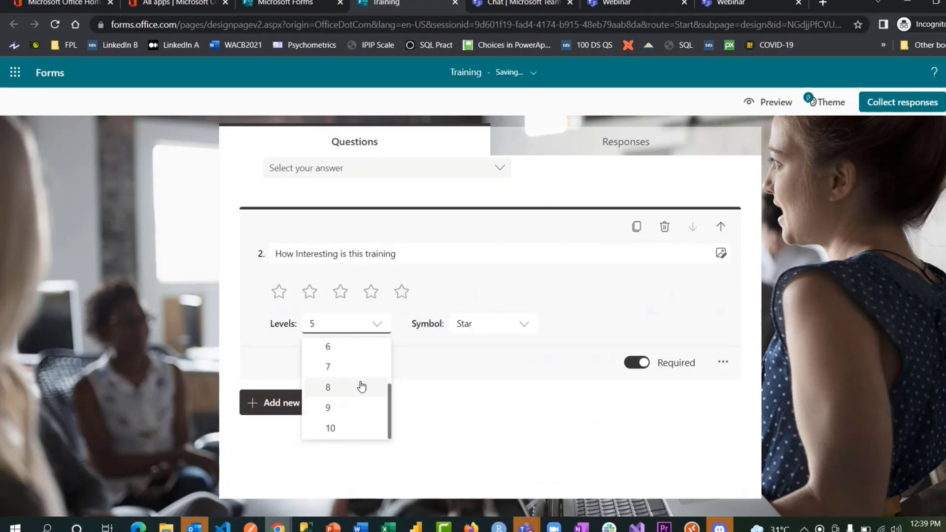
left_click(350, 434)
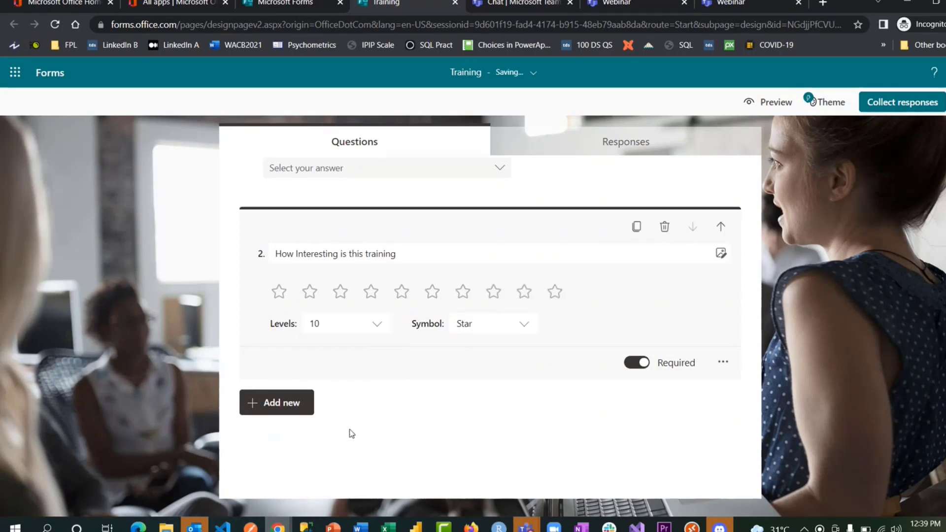
left_click(514, 328)
left_click(496, 349)
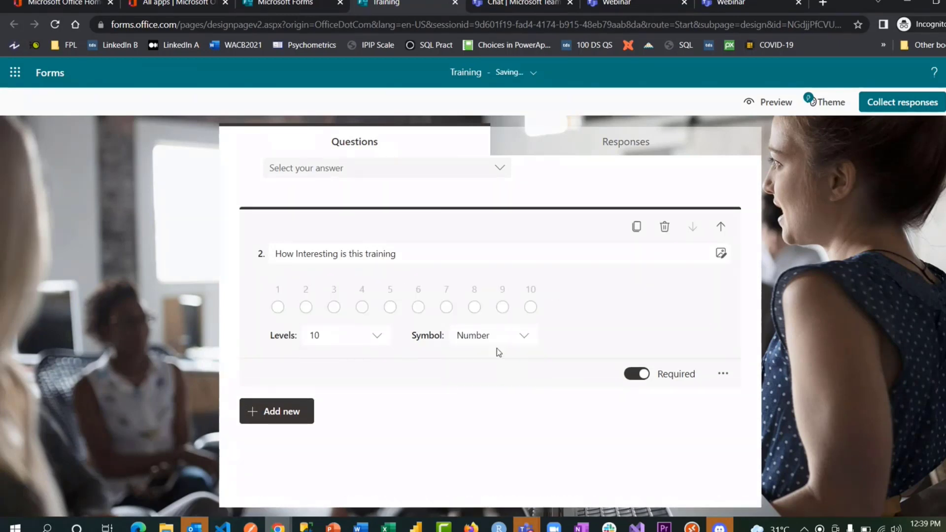
left_click(516, 341)
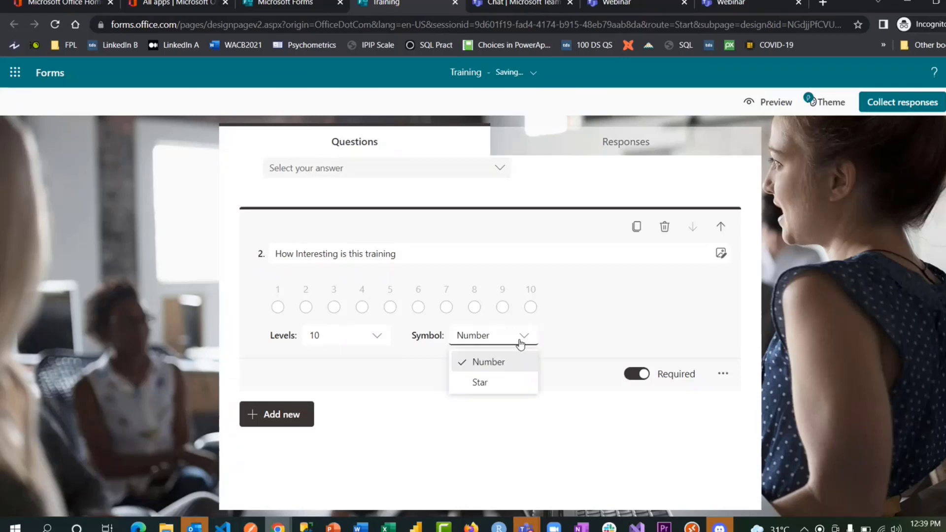
left_click(499, 382)
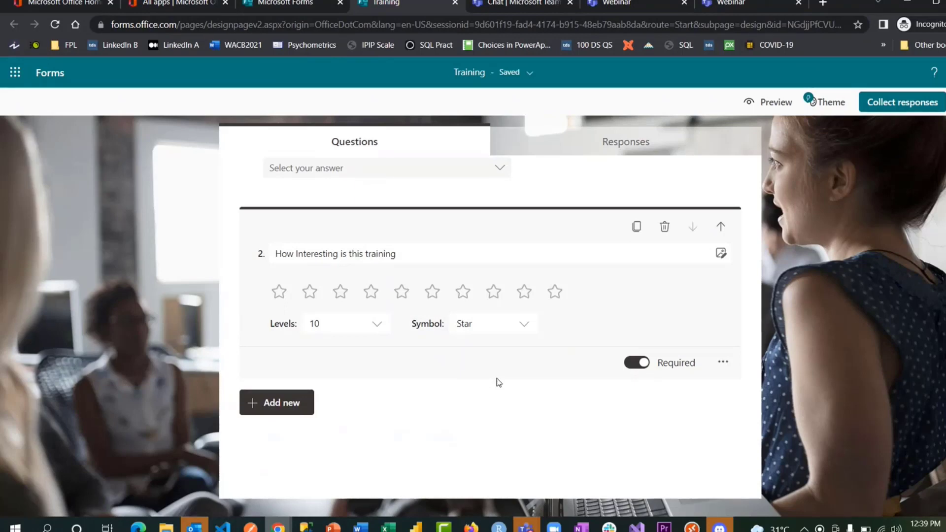
- Preview the form and submit a test response: Male, 8 stars
left_click(810, 294)
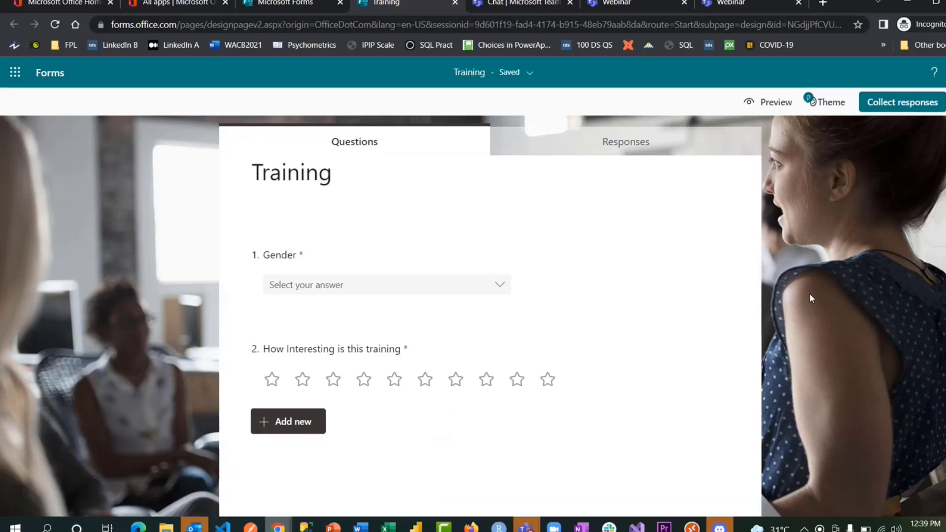
left_click(770, 101)
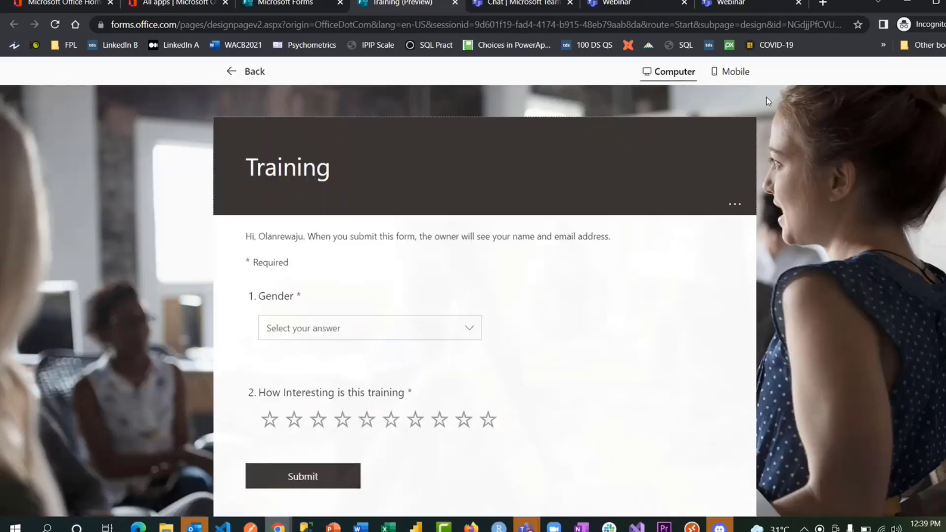
scroll(575, 294, "down", 2)
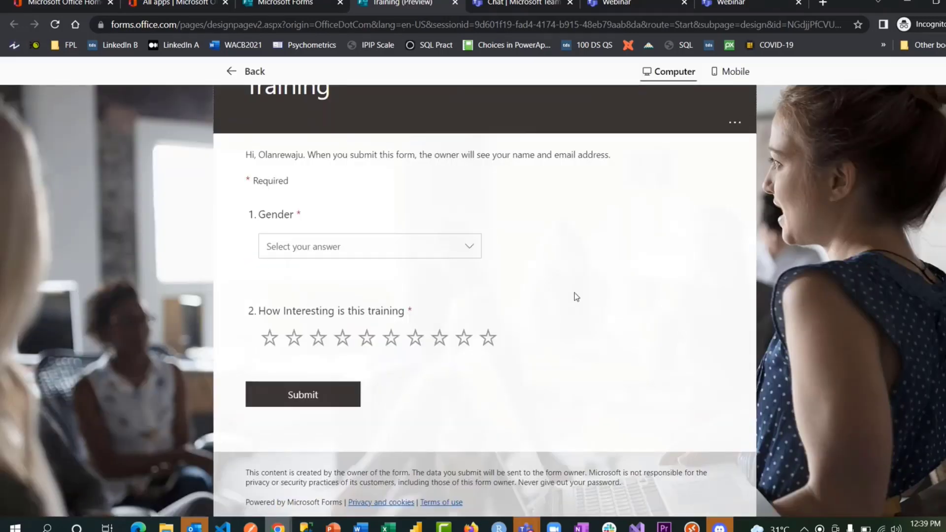
scroll(576, 296, "up", 2)
left_click(375, 328)
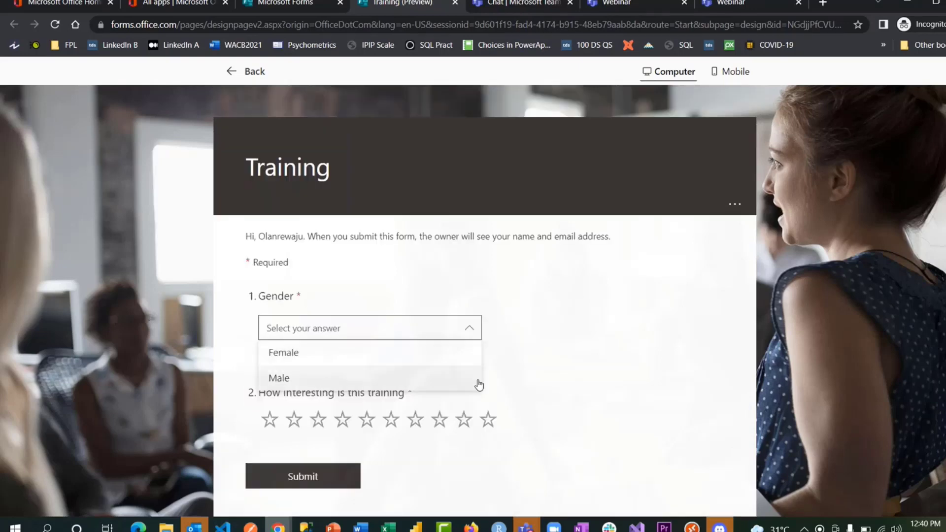
left_click(509, 384)
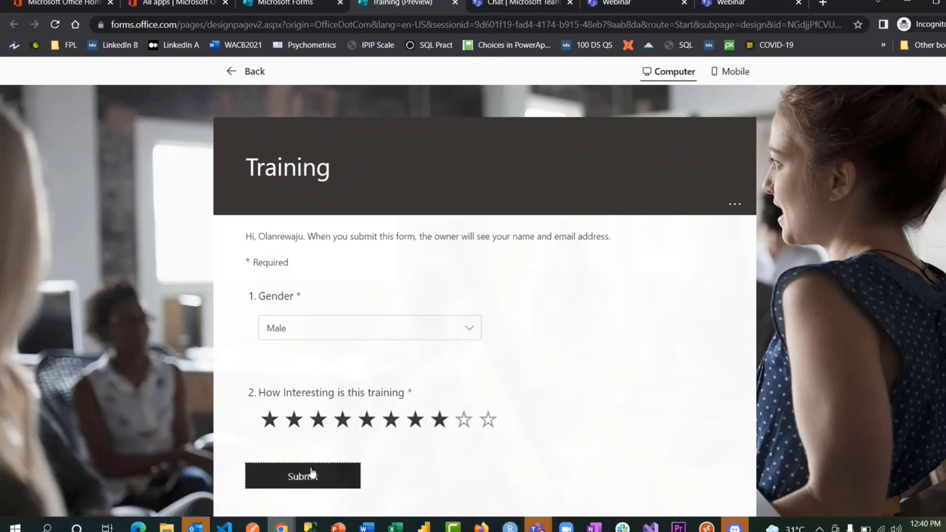
left_click(310, 475)
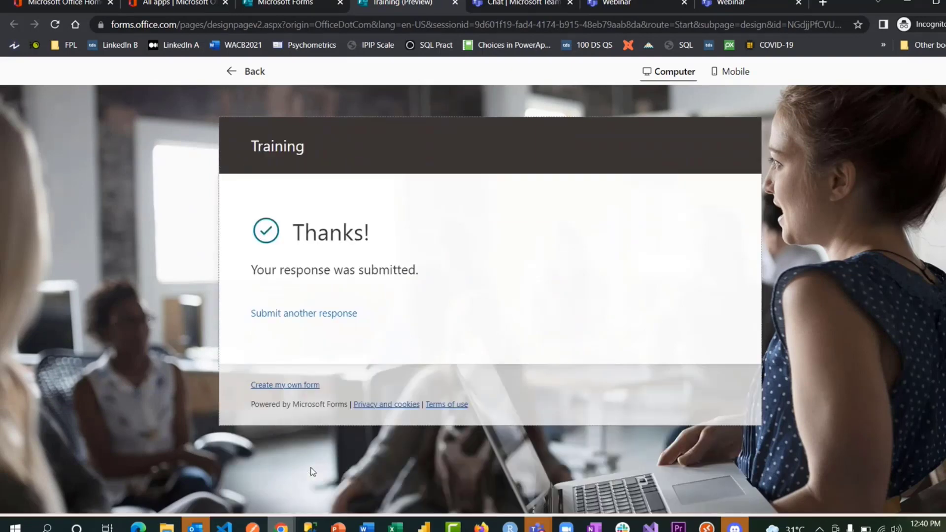
- Return to editing and view the Responses summary: 1 response, 00:11 average time
left_click(251, 70)
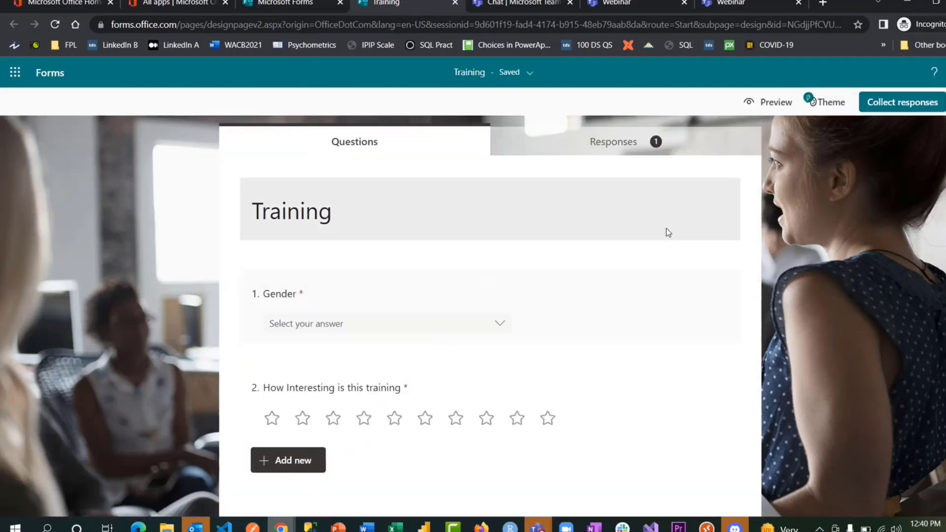
left_click(652, 152)
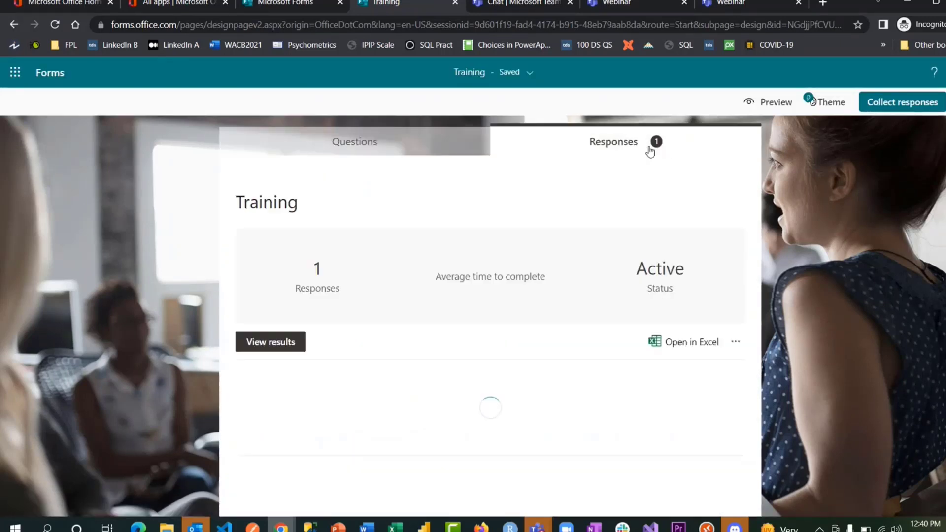
scroll(527, 347, "down", 3)
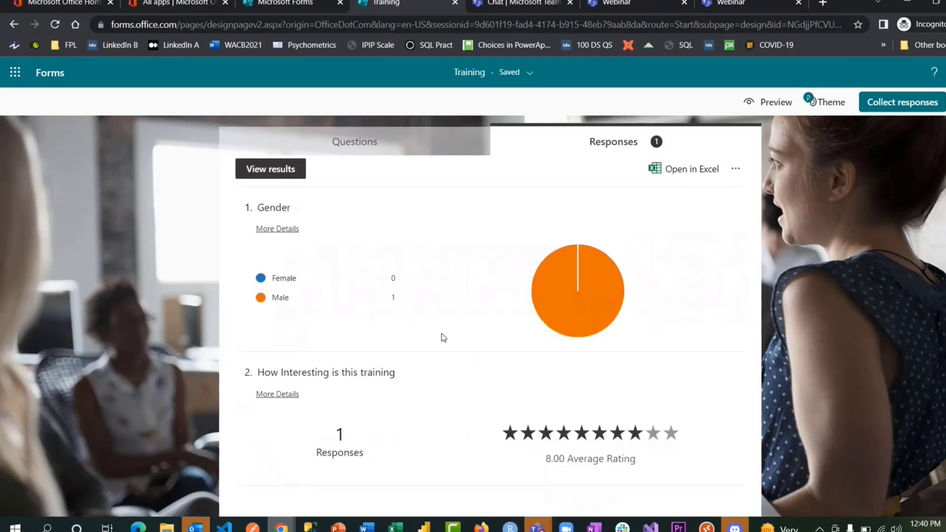
scroll(495, 236, "up", 3)
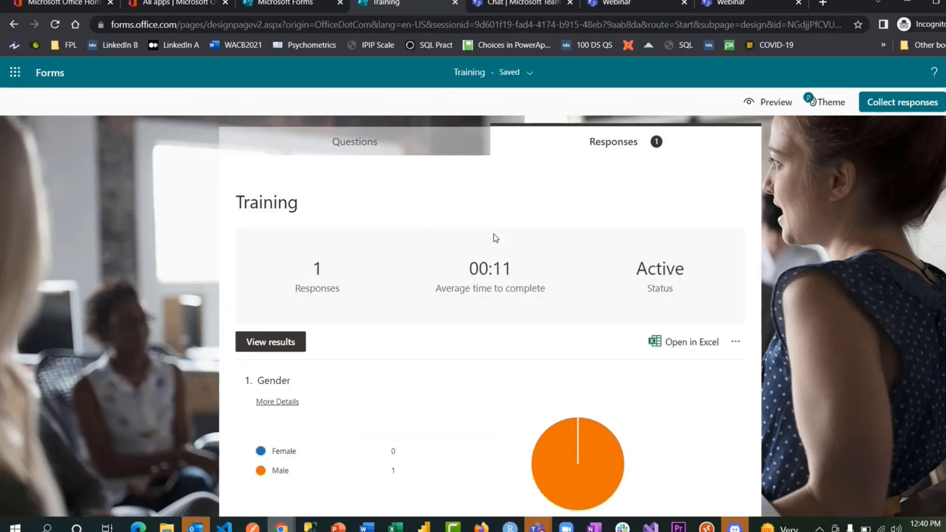
- Allow anyone to respond, view the QR code, and shorten the form link
left_click(900, 111)
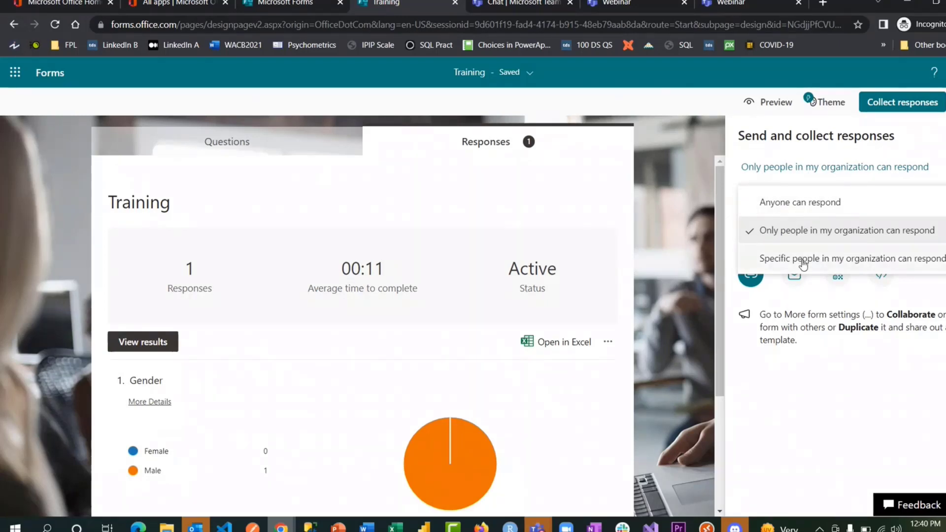
left_click(799, 203)
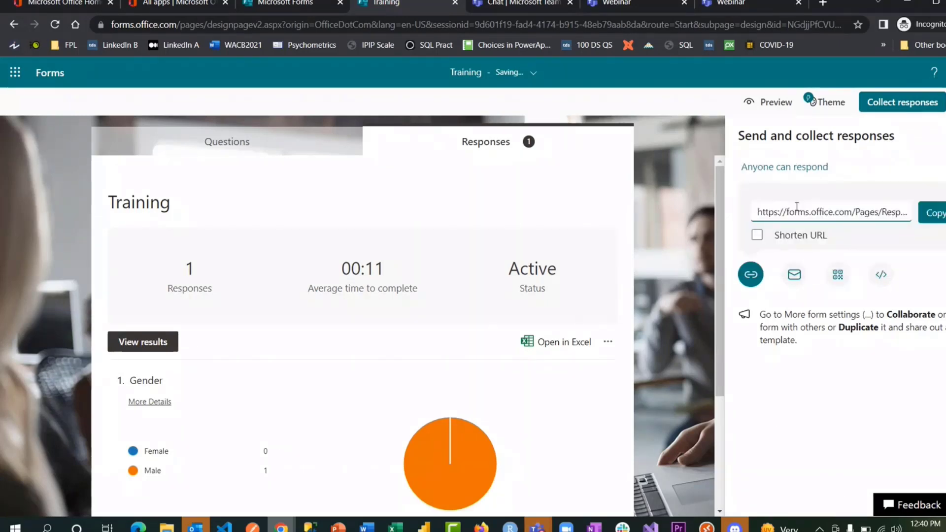
left_click(837, 278)
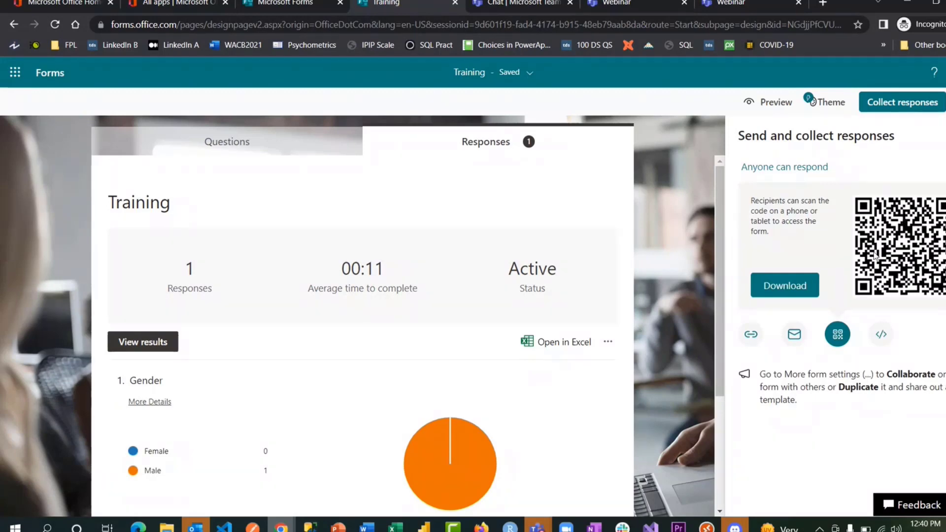
left_click(753, 333)
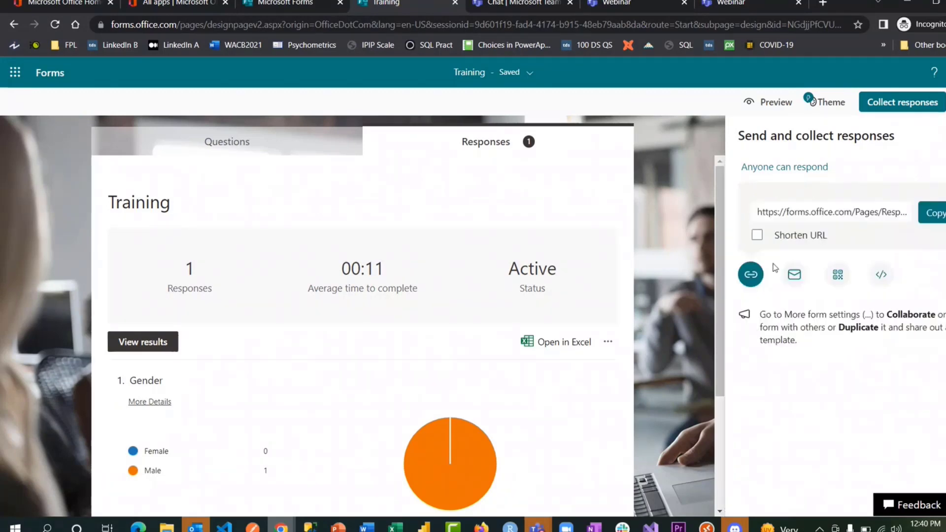
left_click(761, 236)
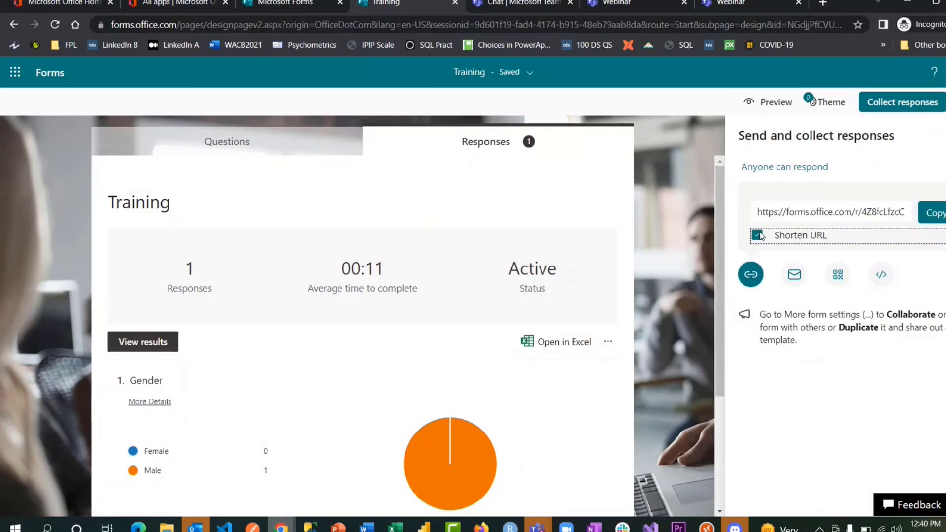
- Select the short link, try the Email and Embed options, then show the link again
left_click(907, 213)
left_click_drag(907, 212, 788, 216)
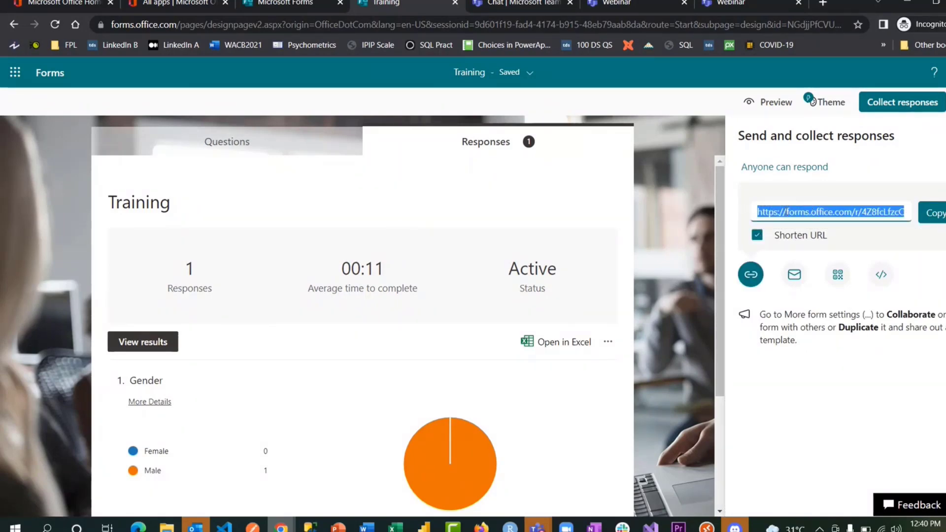
left_click(794, 275)
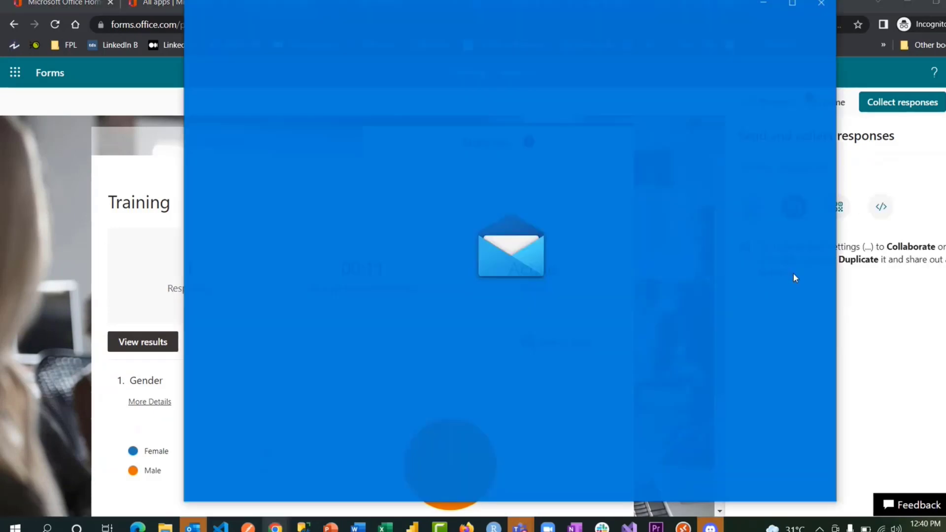
left_click(827, 6)
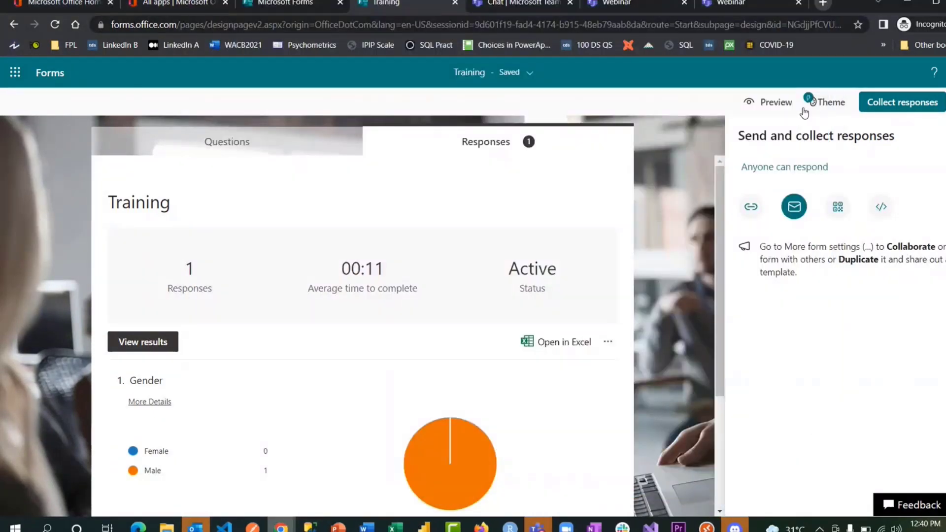
left_click(881, 206)
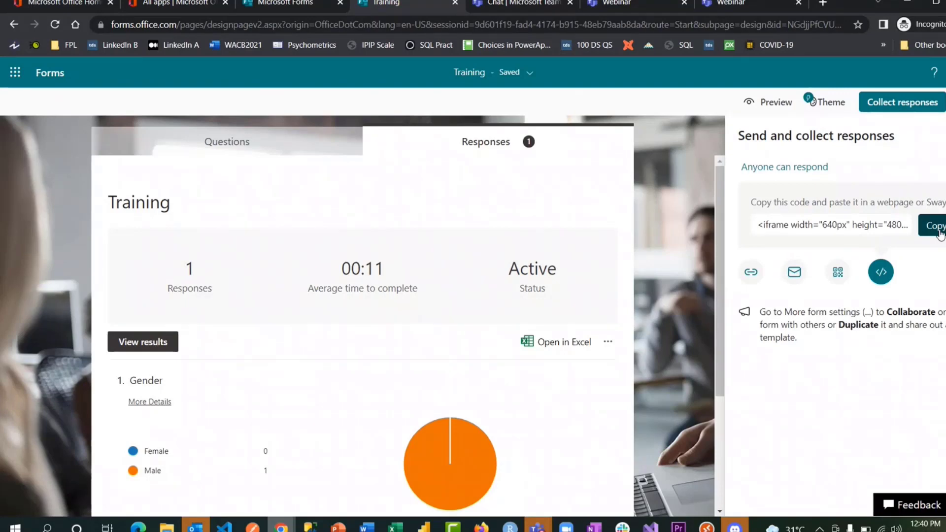
left_click(750, 272)
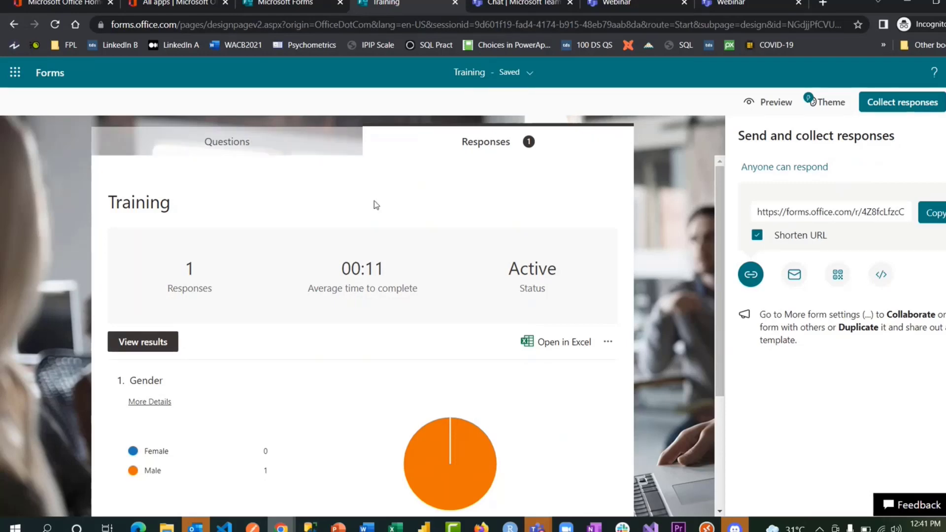
- Preview the form and submit a response: Female, 10 stars
left_click(769, 102)
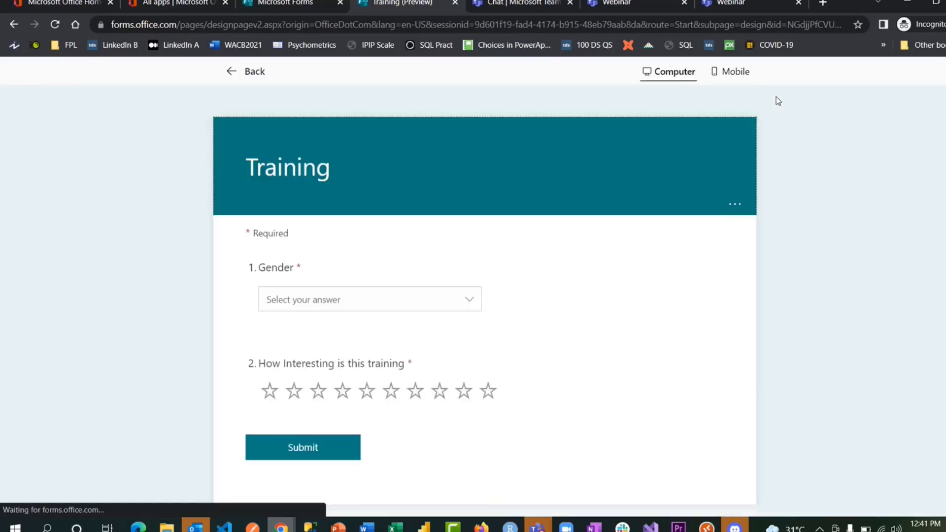
left_click(359, 298)
left_click(338, 321)
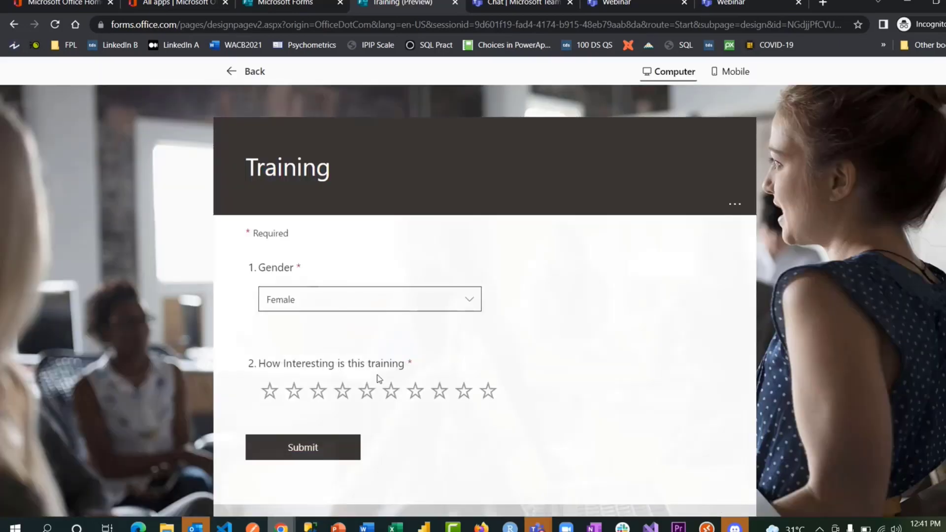
left_click(482, 397)
left_click(298, 447)
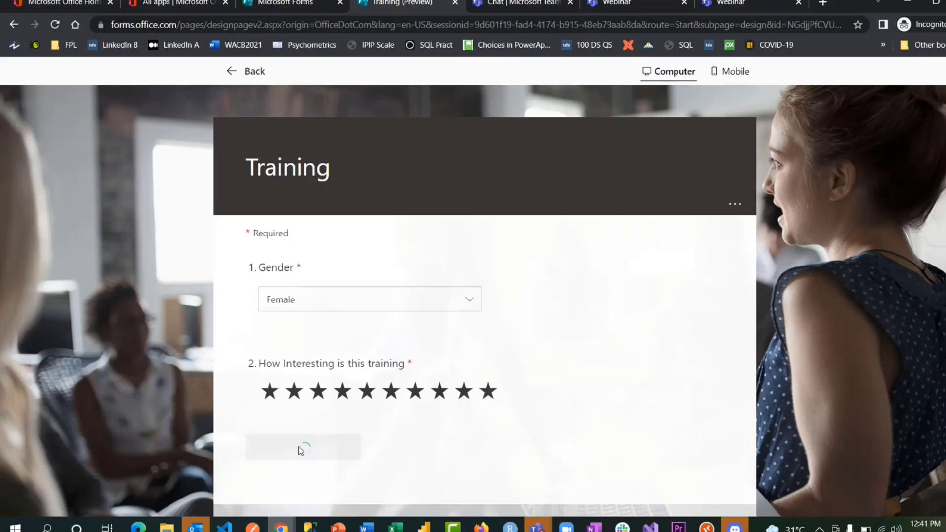
- Submit a second response (Male, 7 stars), then return to the form's Questions tab
left_click(298, 314)
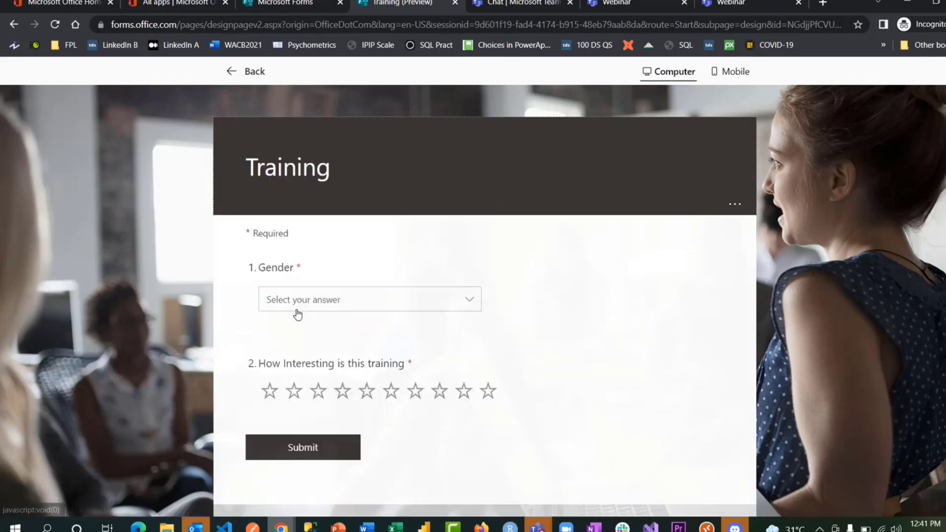
left_click(314, 302)
left_click(292, 347)
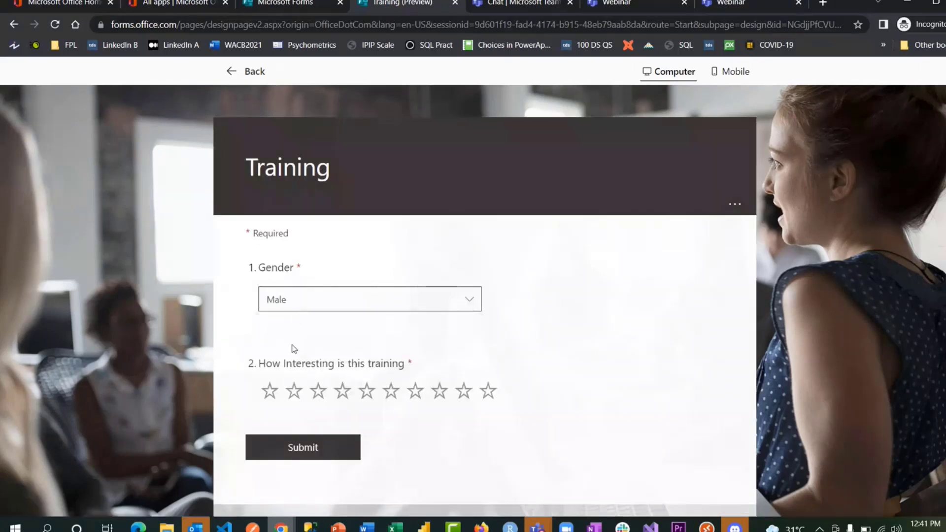
left_click(415, 397)
left_click(311, 445)
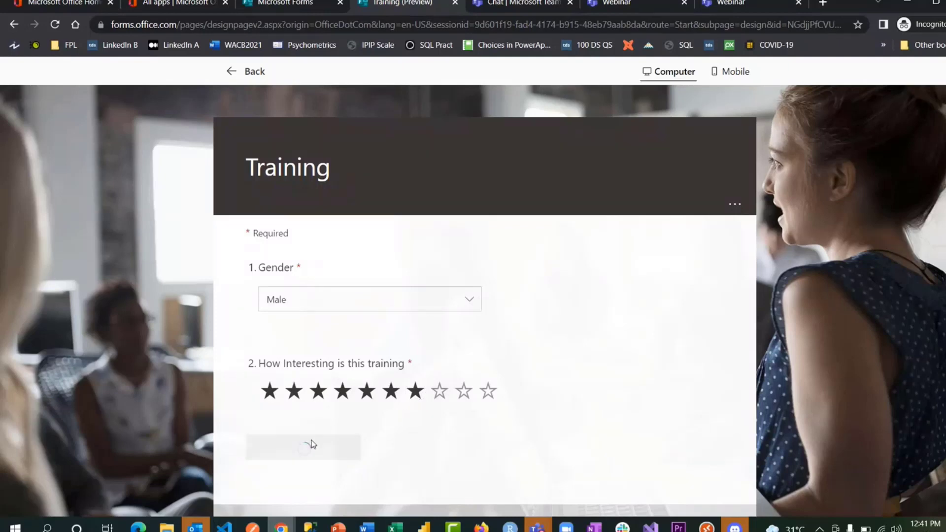
left_click(249, 71)
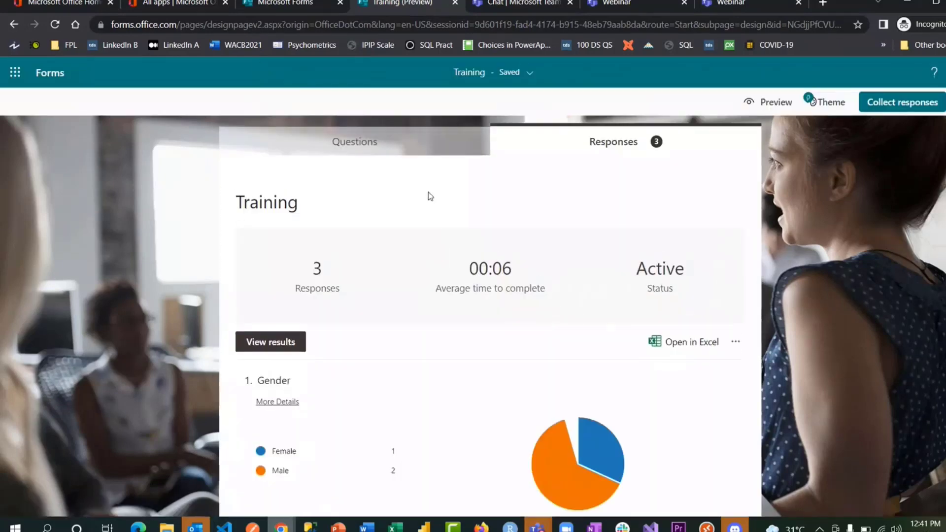
left_click(375, 147)
- From the Responses tab, export to Excel and open the downloaded Training(1-3).xlsx
left_click(608, 154)
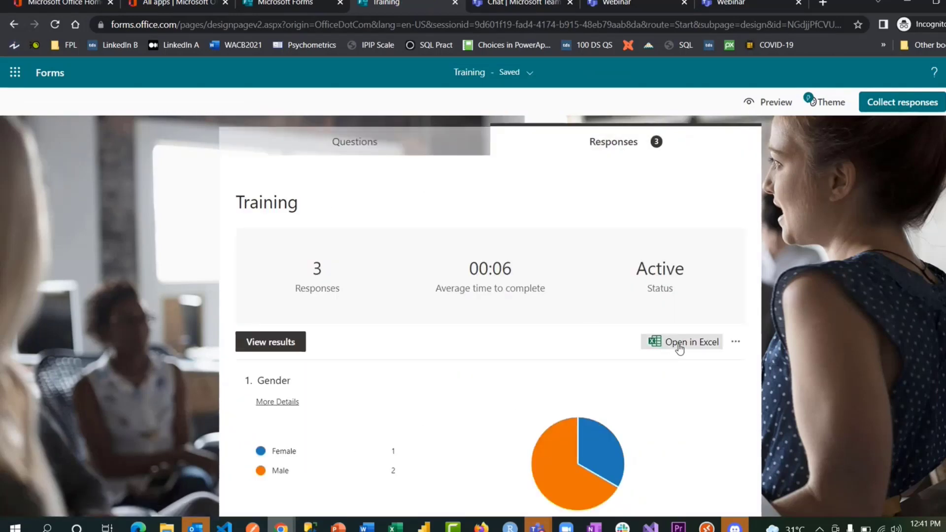
scroll(679, 348, "down", 2)
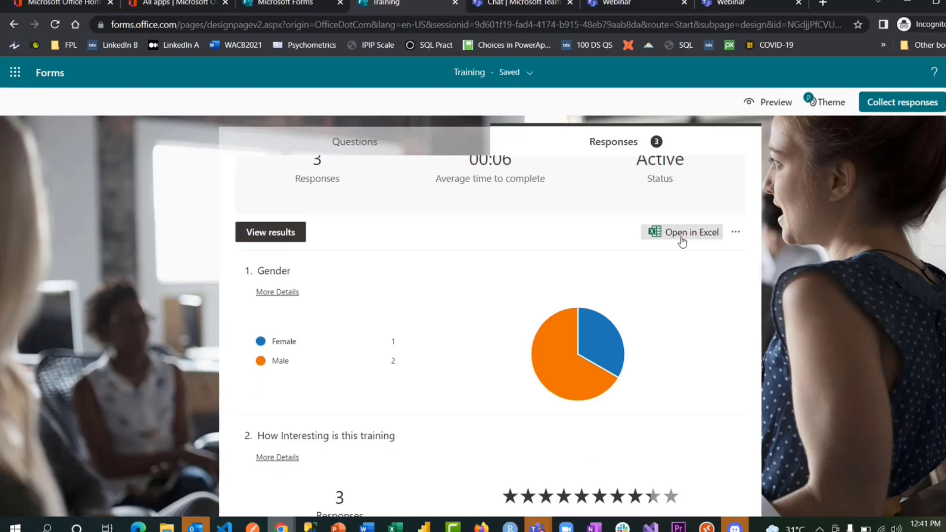
left_click(680, 235)
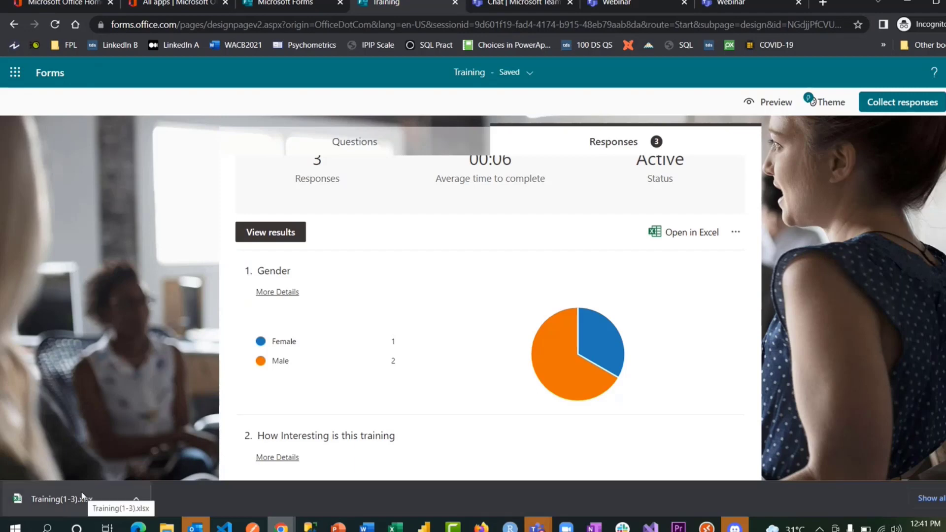
left_click(82, 498)
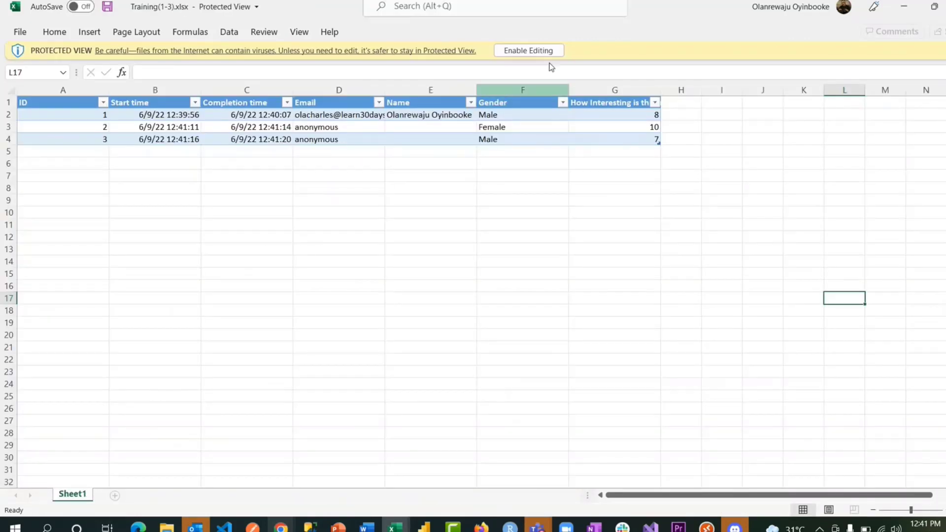
- Enable editing and compare the anonymous email/name cells D3:E4 with the named row D2:E2
left_click(525, 52)
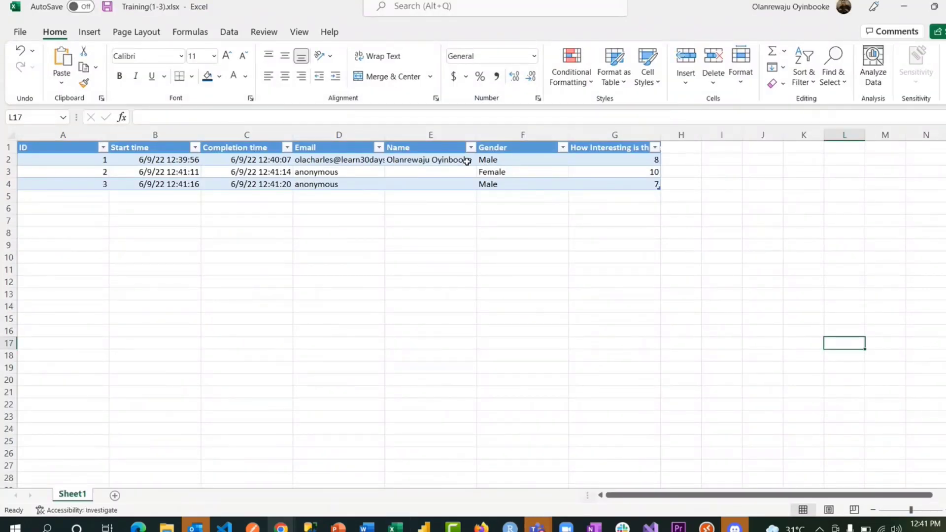
left_click(339, 176)
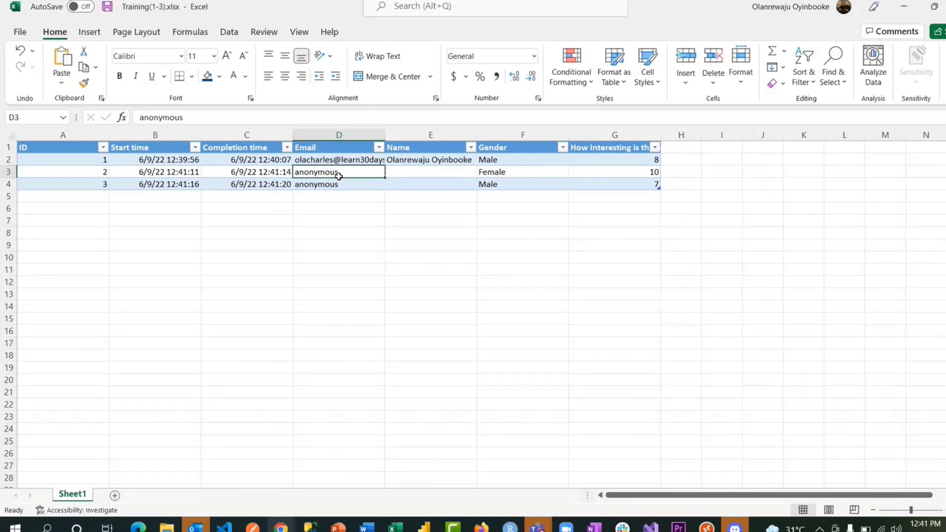
left_click_drag(339, 176, 436, 185)
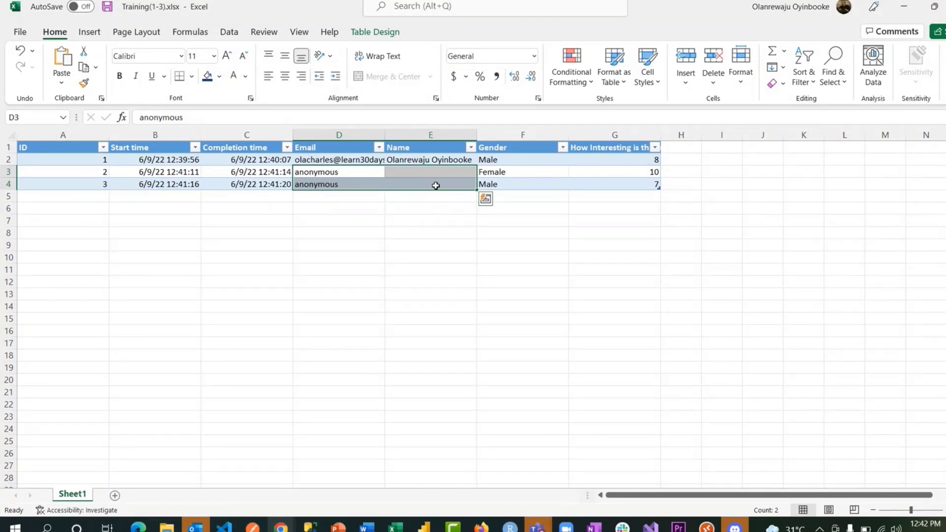
left_click_drag(340, 159, 416, 158)
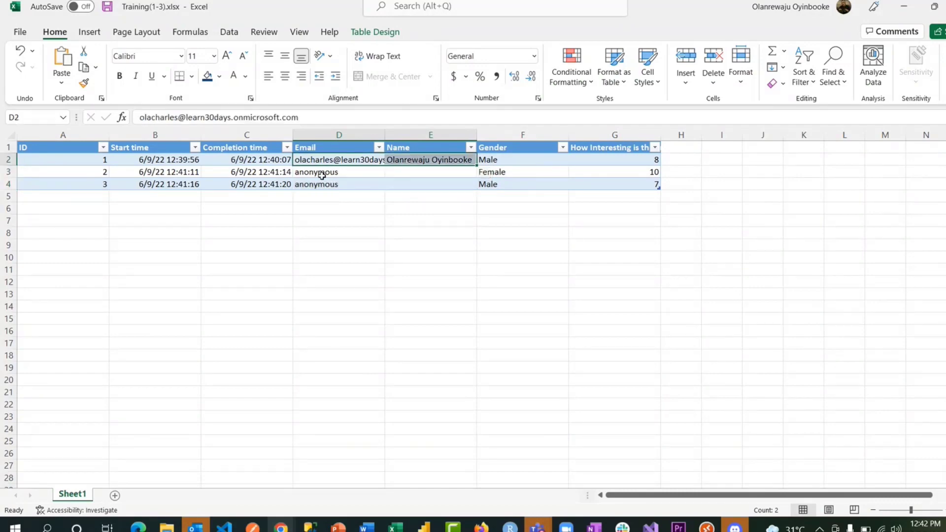
left_click_drag(326, 172, 450, 183)
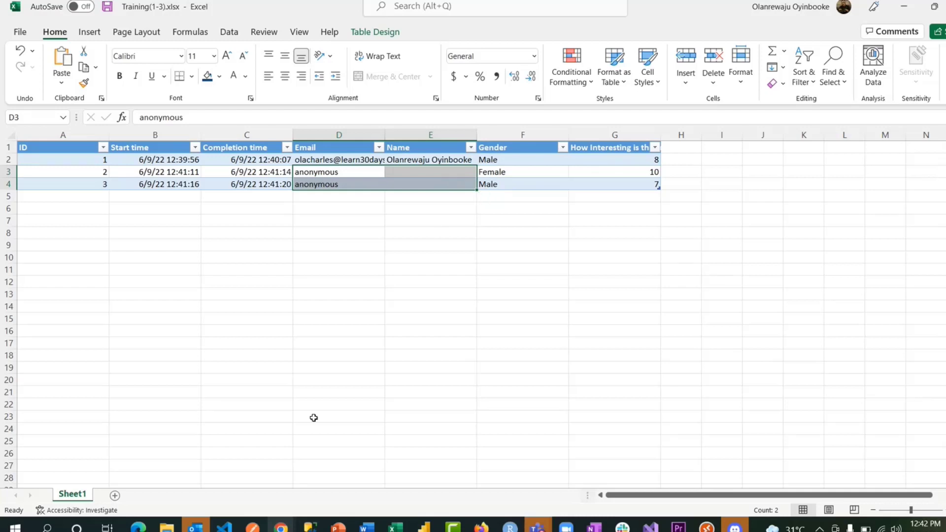
left_click(281, 528)
left_click(350, 468)
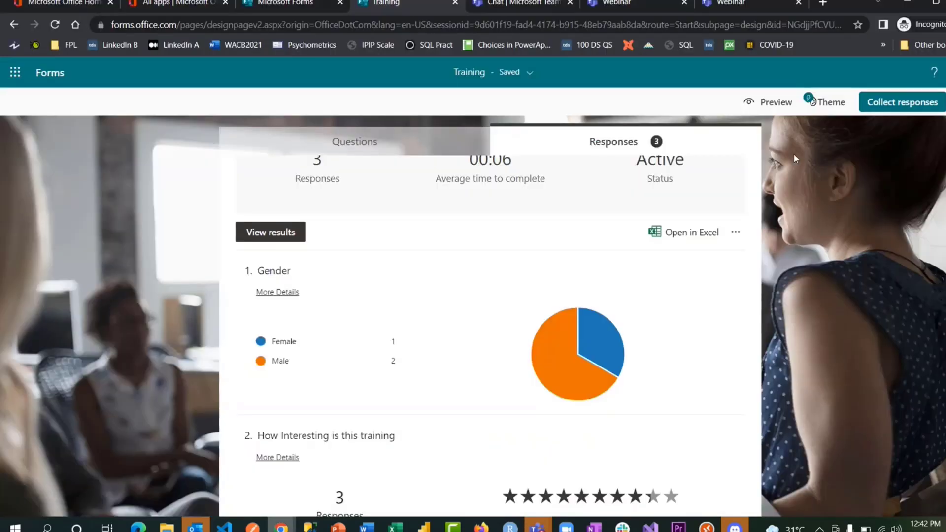
left_click(916, 104)
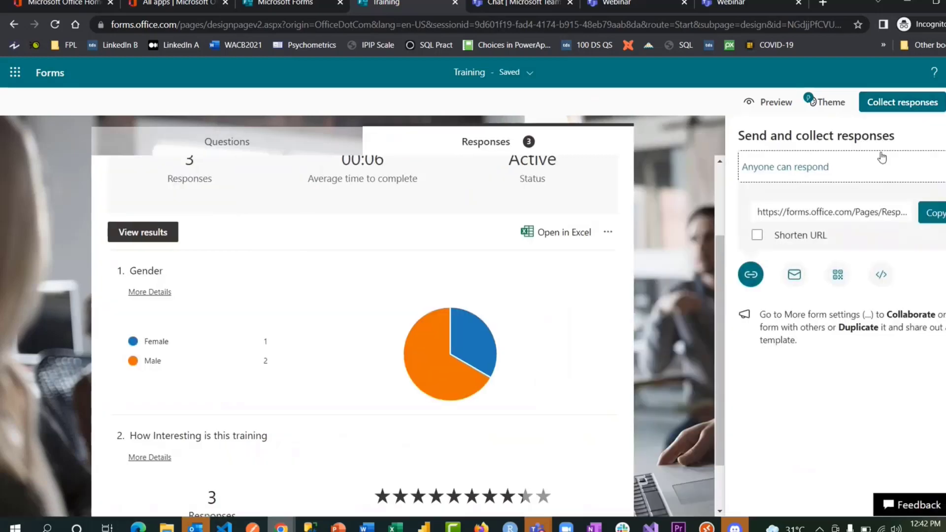
left_click(818, 167)
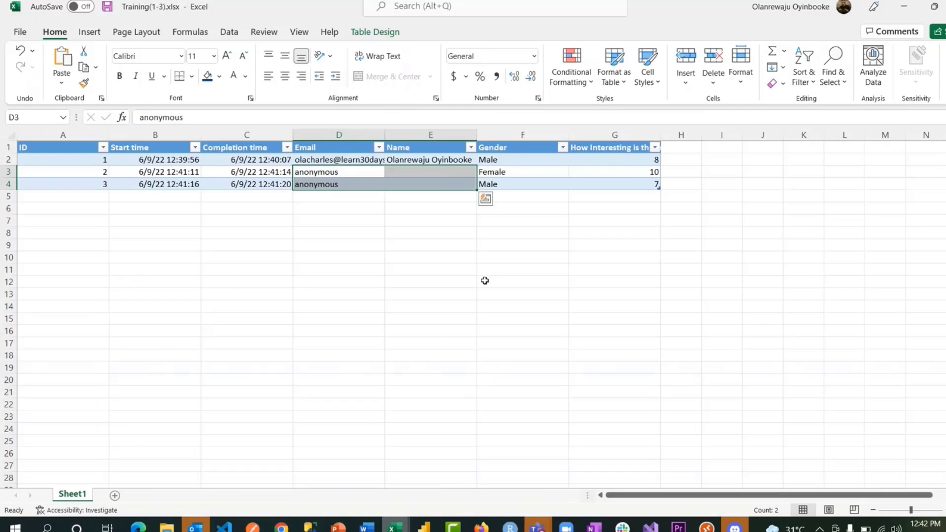
- Use Analyze Data to insert the rating pivot table by Email and Gender and the bar chart by Gender
left_click(522, 173)
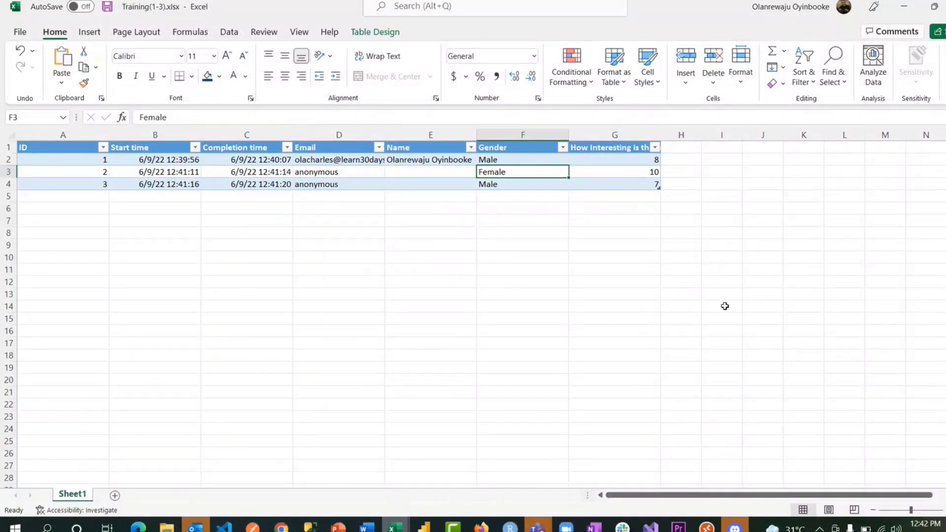
left_click(874, 65)
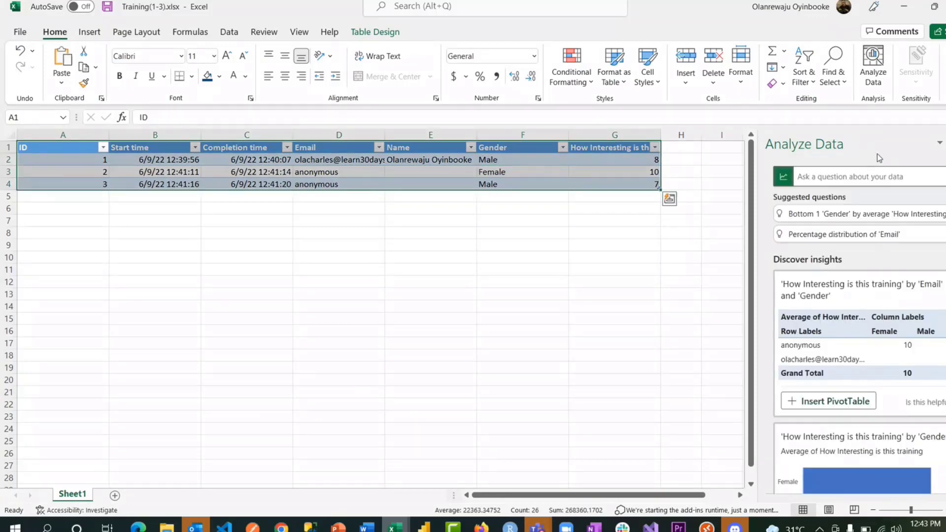
scroll(906, 274, "down", 2)
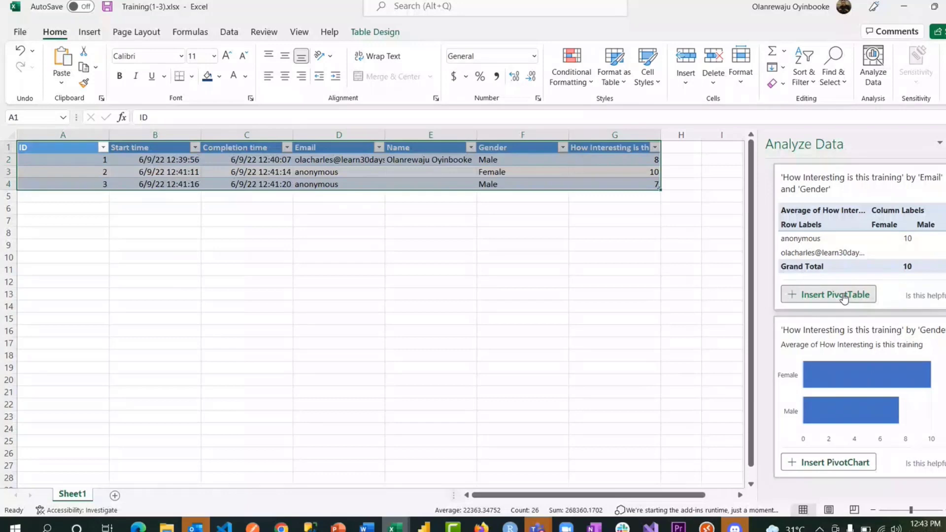
left_click(844, 298)
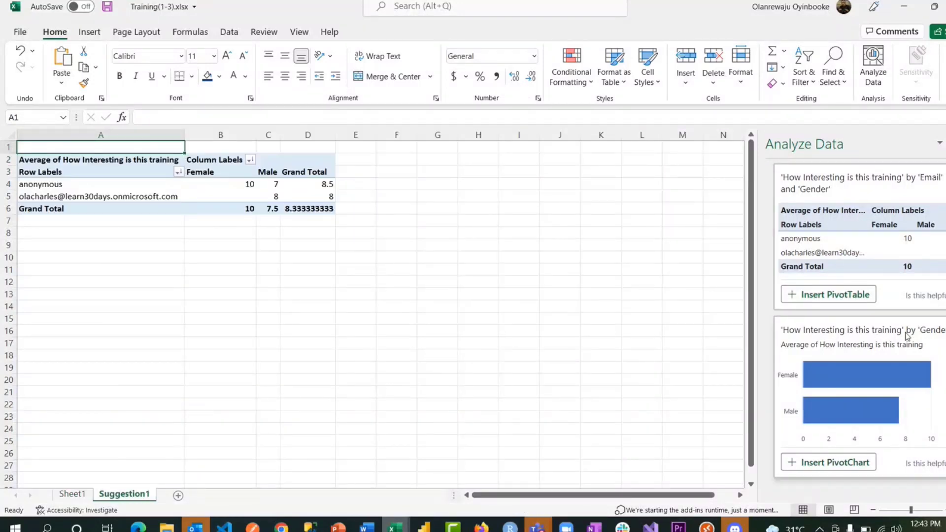
left_click(845, 464)
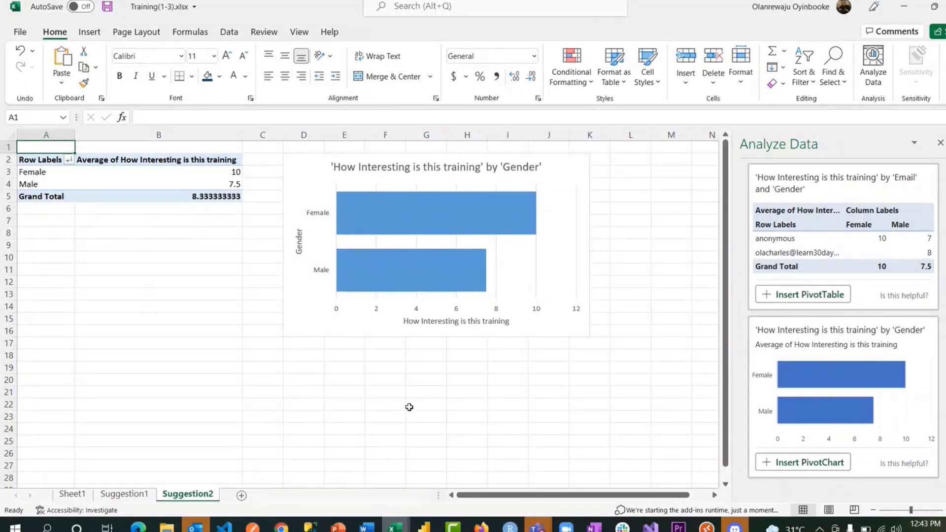
left_click(74, 495)
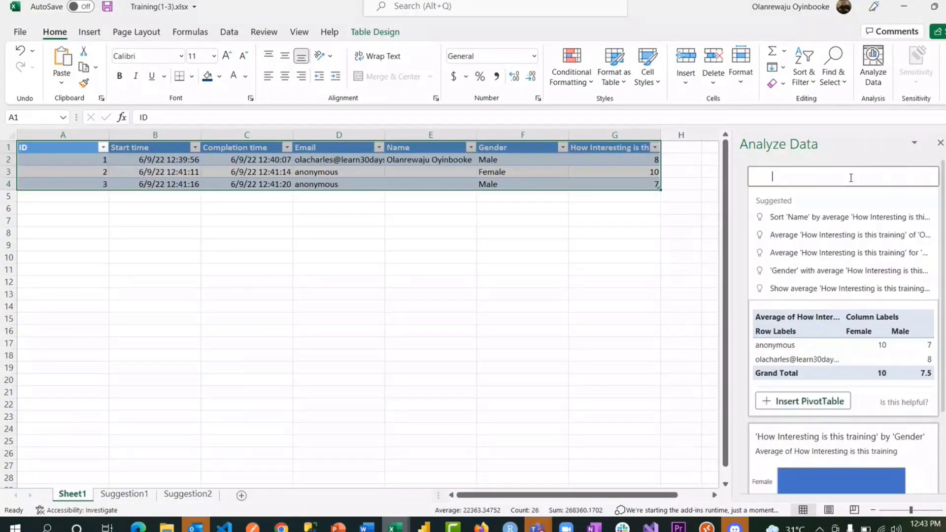
left_click(866, 176)
- Ask Analyze Data 'how intreting is this training by completion time' and insert the resulting pivot chart
type("ho")
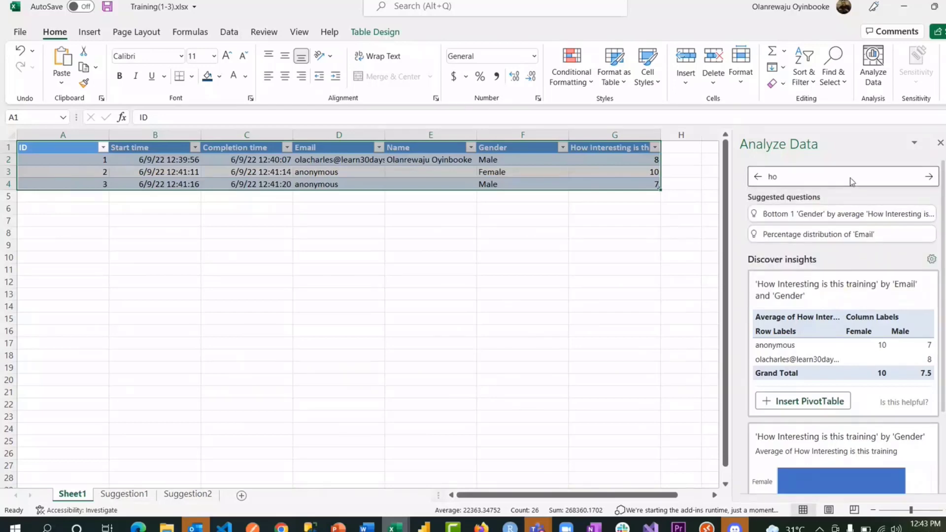
type("w intreting is this training by comple")
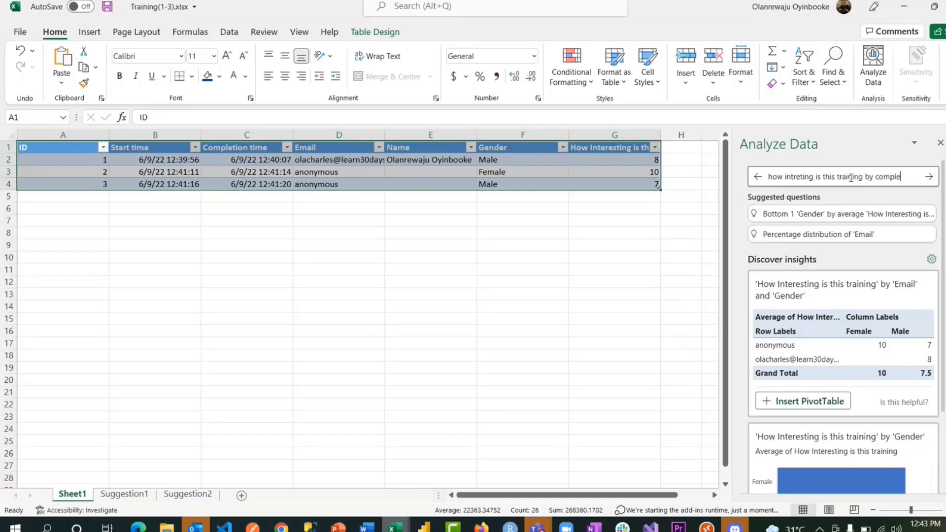
type("tion time")
key("Return")
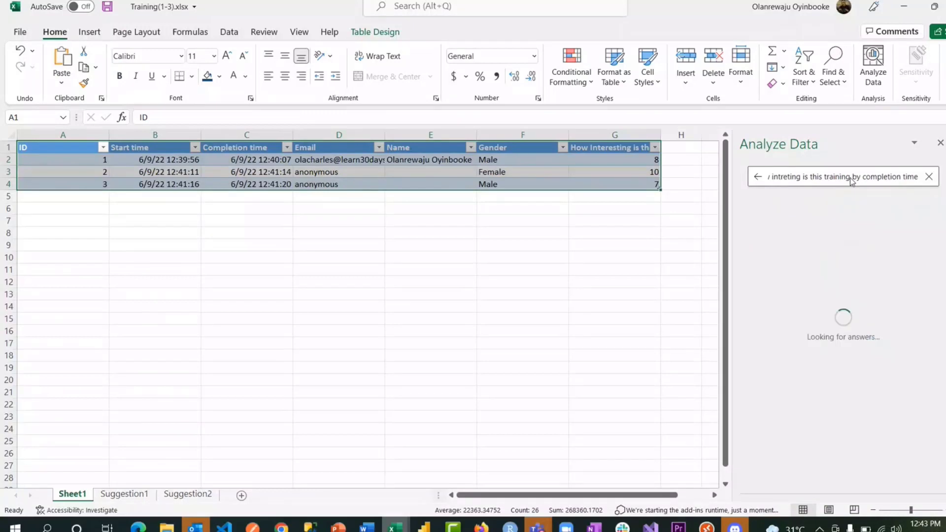
scroll(846, 353, "down", 1)
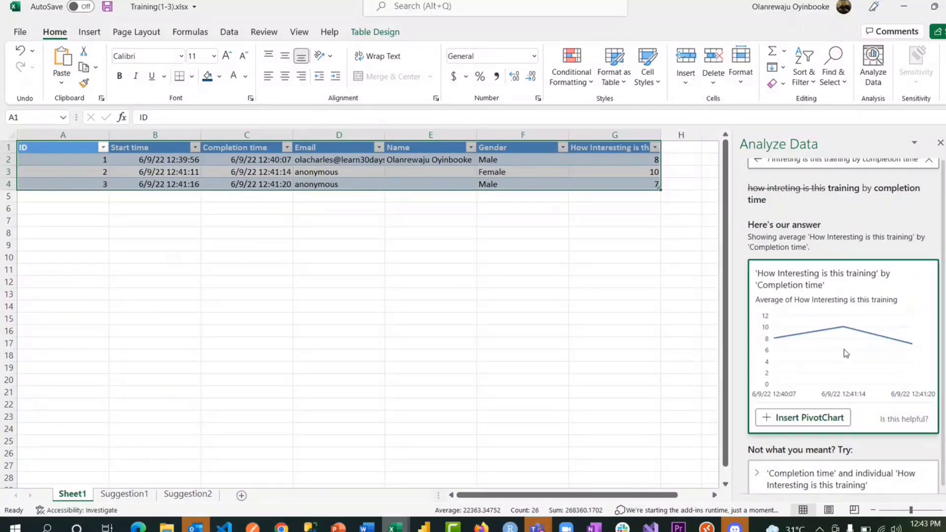
scroll(846, 353, "up", 1)
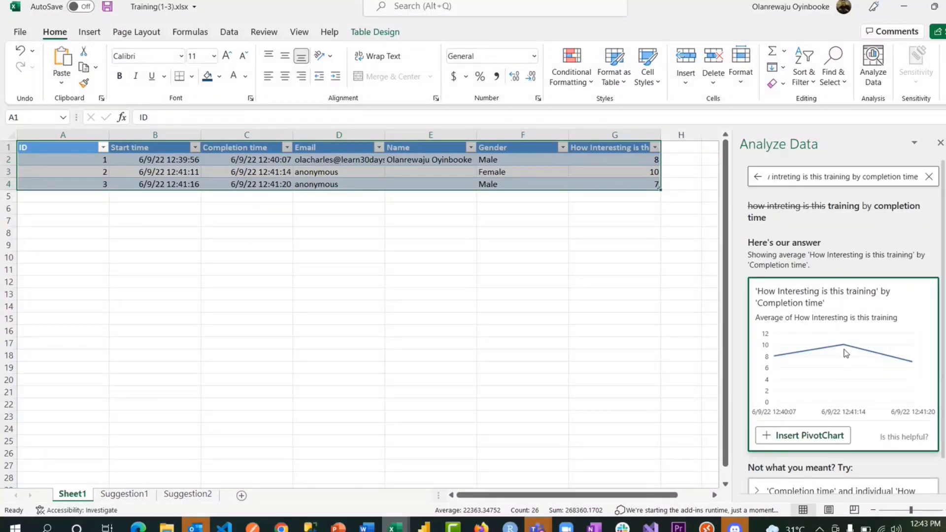
scroll(846, 353, "down", 1)
scroll(846, 354, "down", 1)
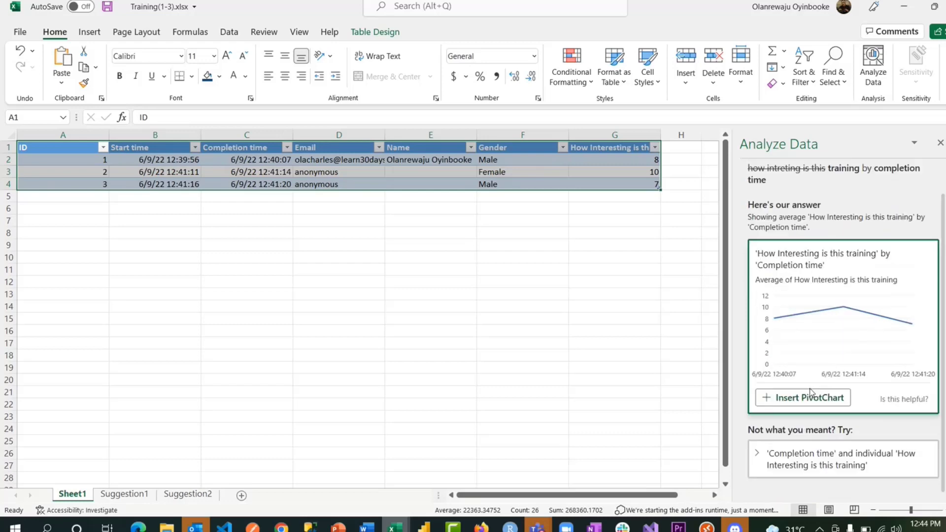
left_click(809, 399)
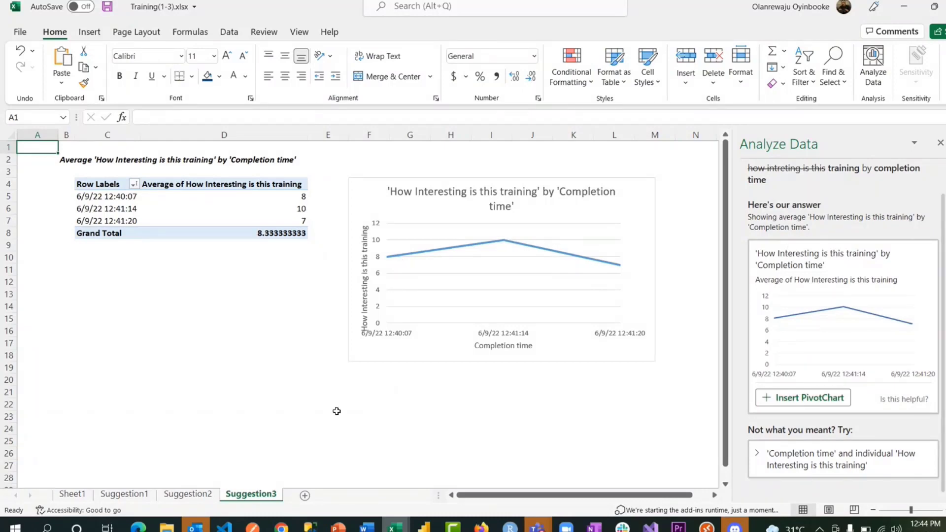
- Return to Sheet1's responses table and clear the selection
scroll(831, 320, "up", 1)
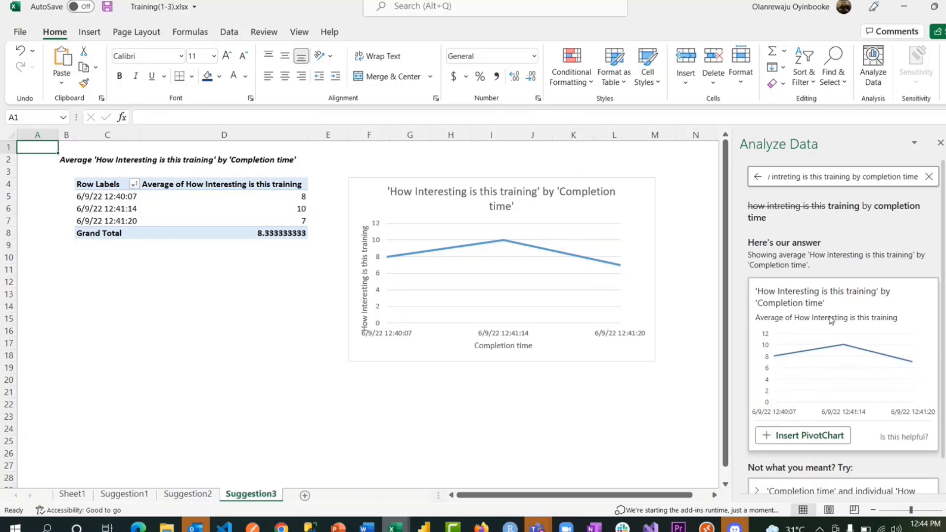
left_click(72, 494)
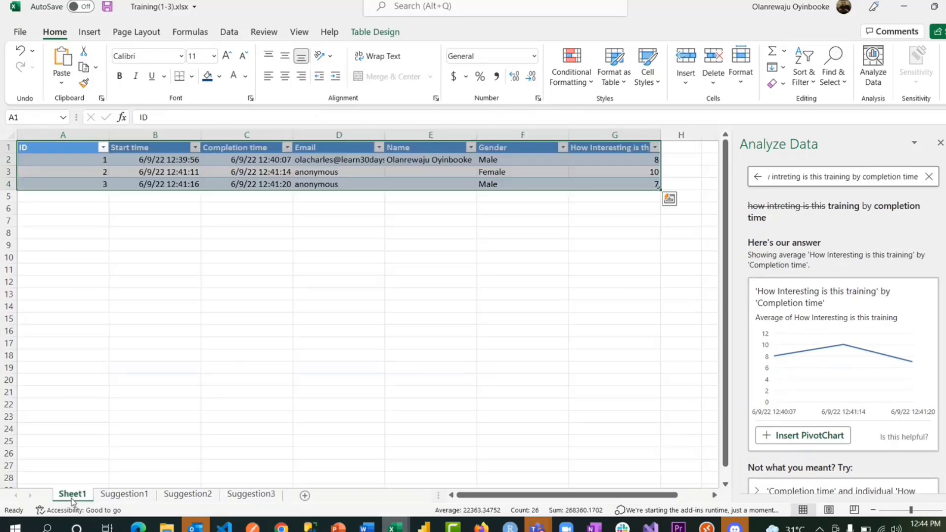
left_click(434, 294)
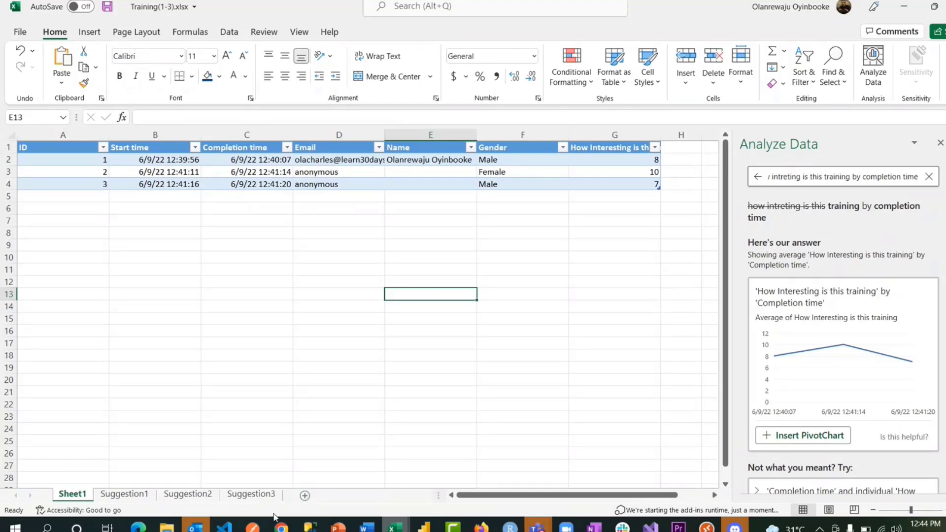
- Bring Chrome back and return to the Training form's Responses page via the Forms tabs
mouse_move(282, 525)
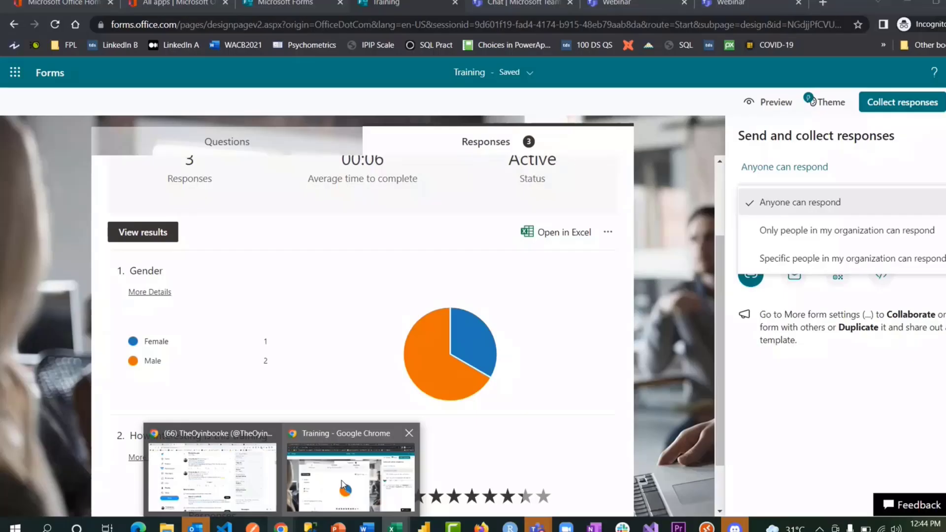
left_click(342, 482)
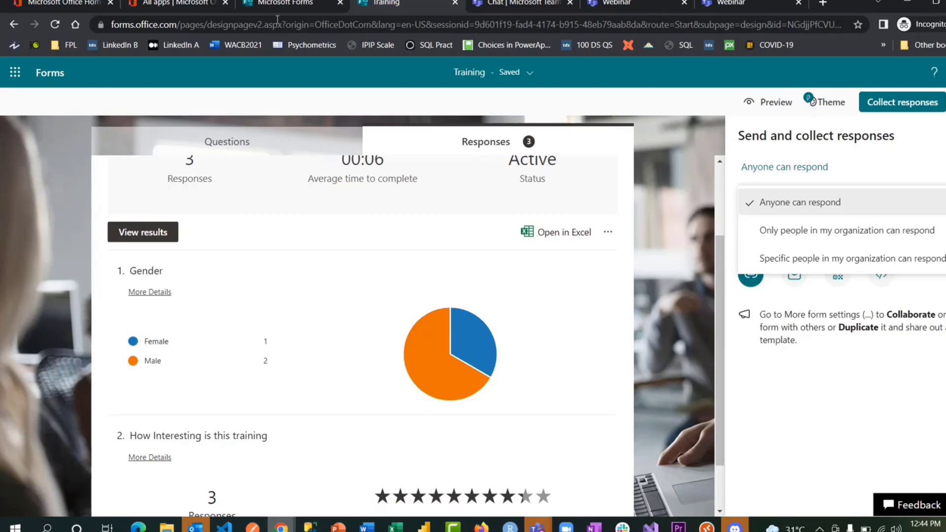
left_click(183, 3)
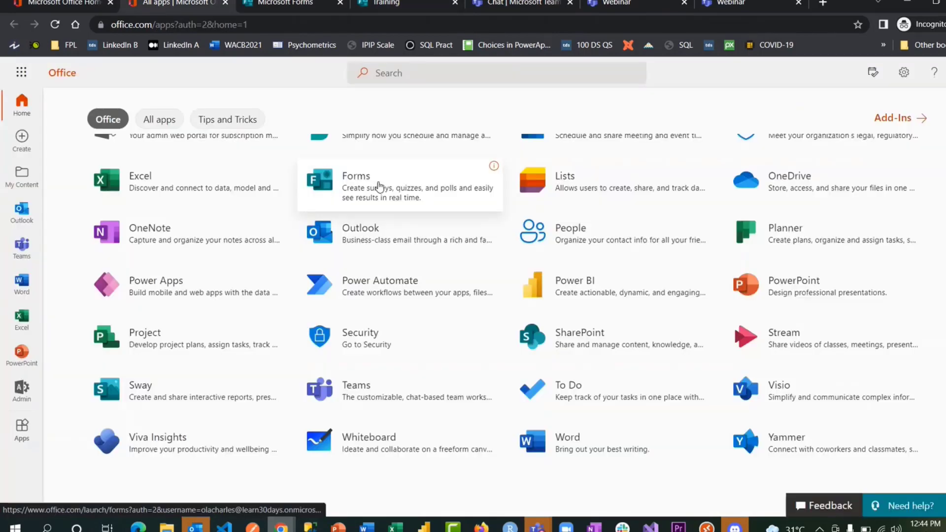
left_click(300, 3)
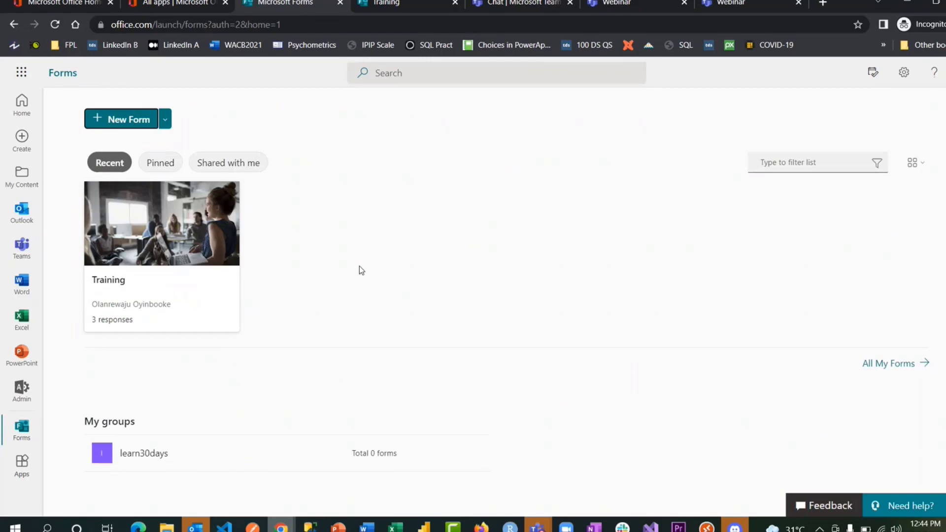
left_click(397, 4)
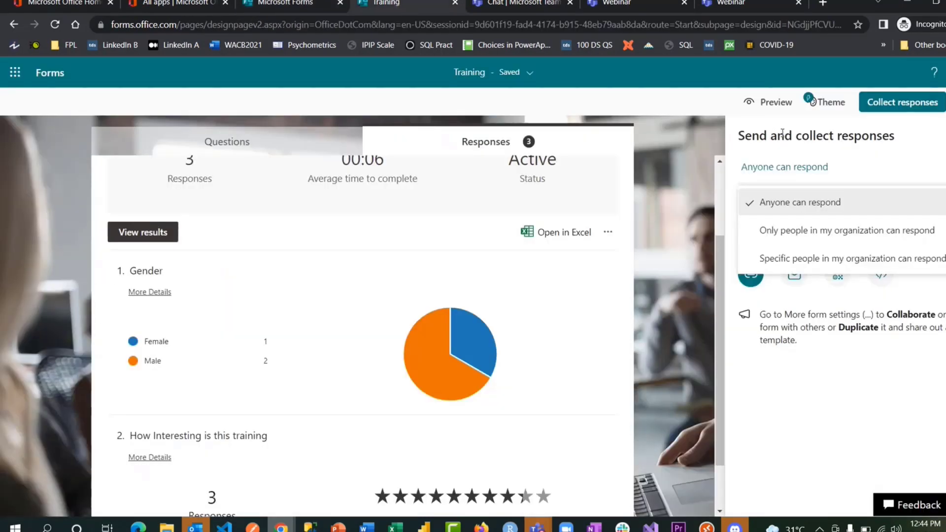
- Preview the form and submit a test response: Female, 6-star rating
left_click(773, 100)
left_click(771, 101)
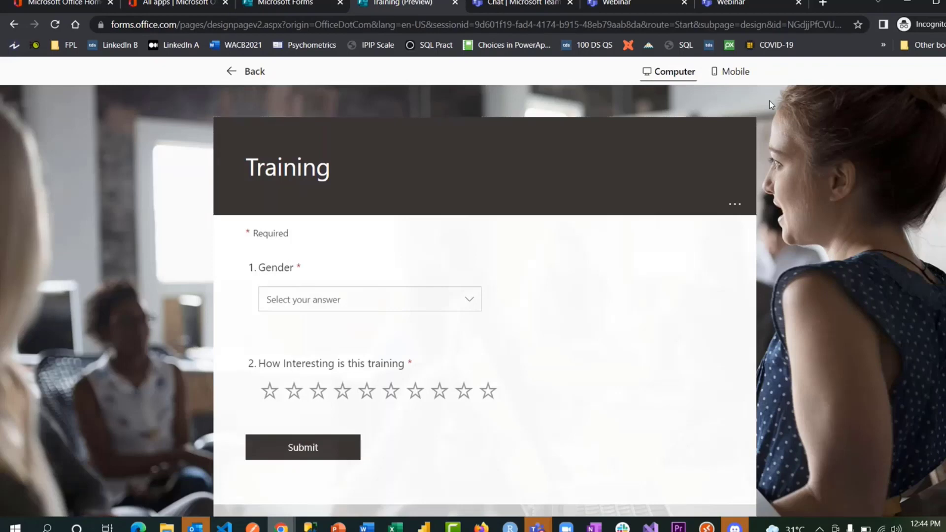
left_click(456, 296)
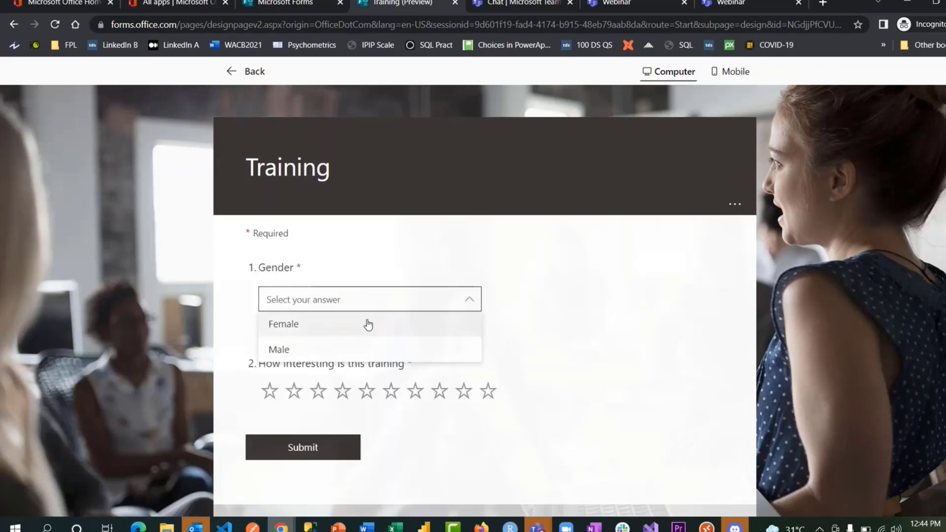
left_click(364, 324)
left_click(390, 390)
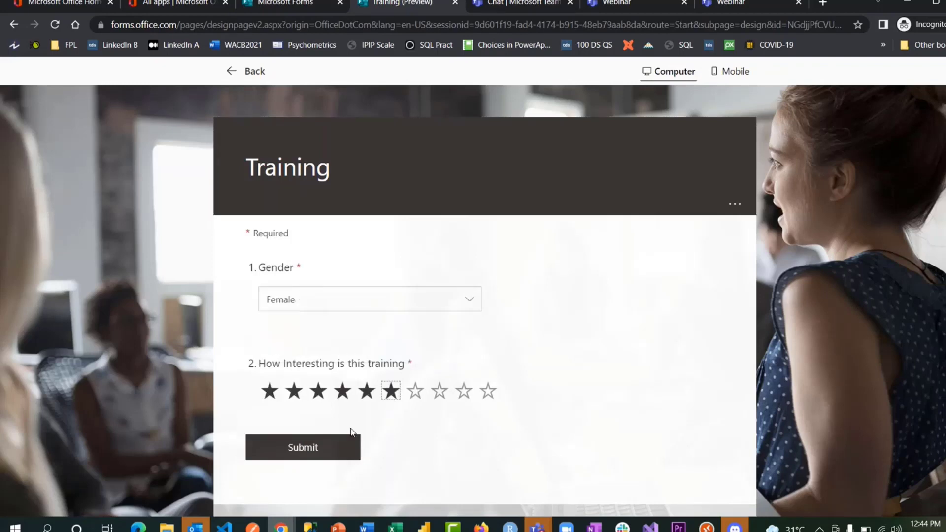
left_click(331, 446)
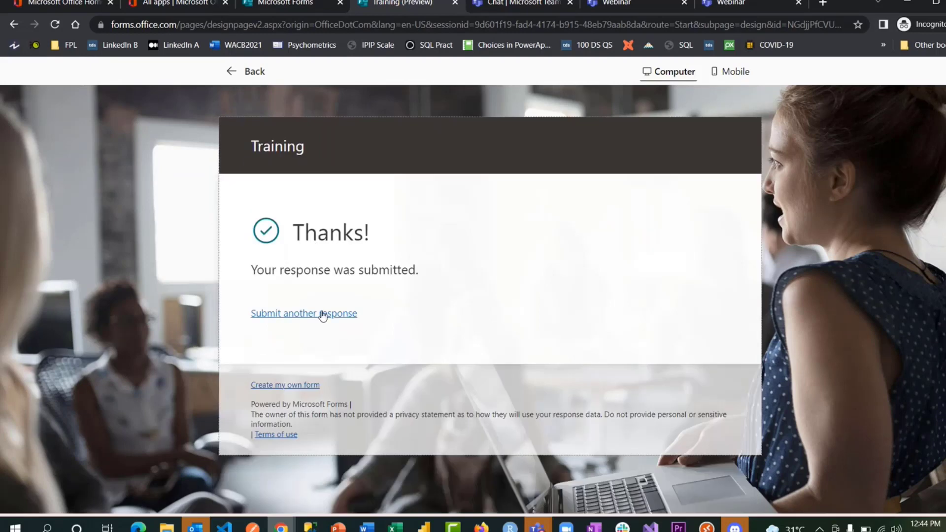
- Submit a second test response as Female with a 9-star rating, then leave the preview
left_click(321, 312)
left_click(324, 310)
left_click(292, 350)
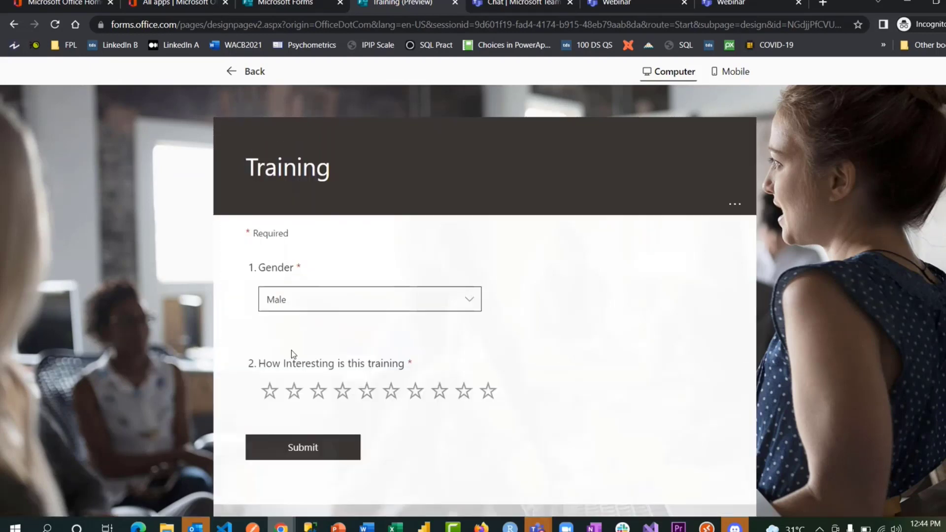
left_click(313, 304)
left_click(308, 326)
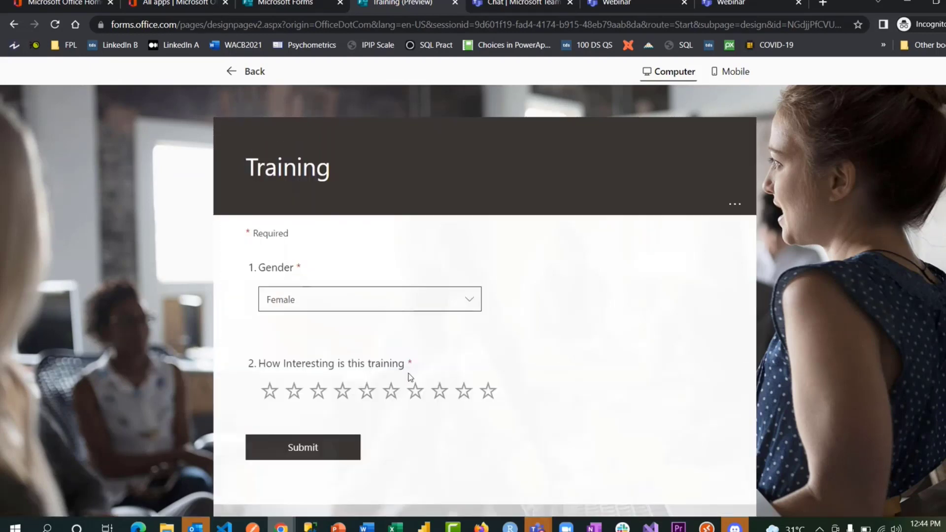
left_click(463, 390)
left_click(321, 448)
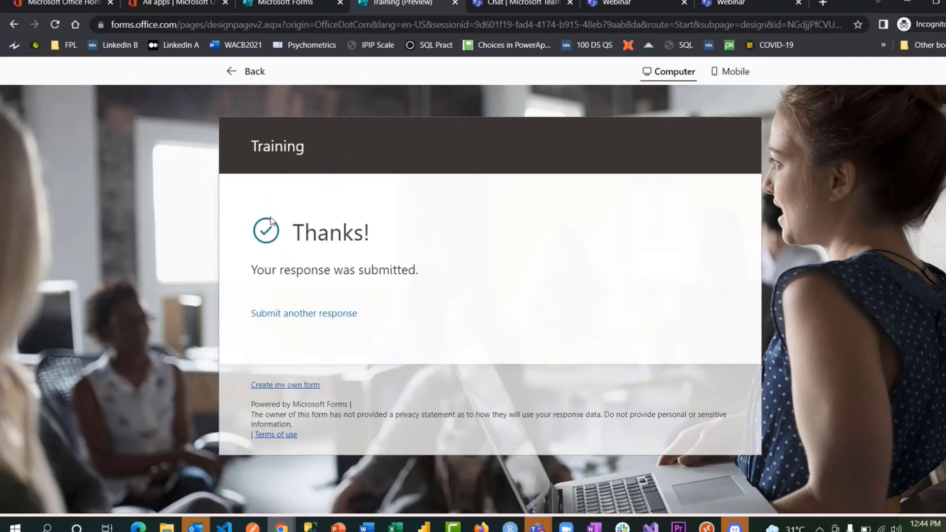
left_click(247, 73)
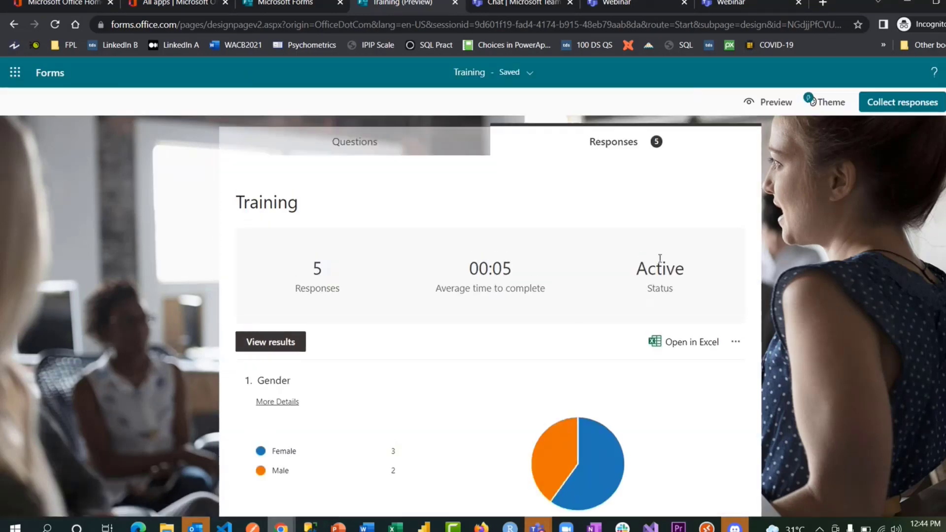
- Look over the earlier Training(1-3) Excel export
mouse_move(396, 527)
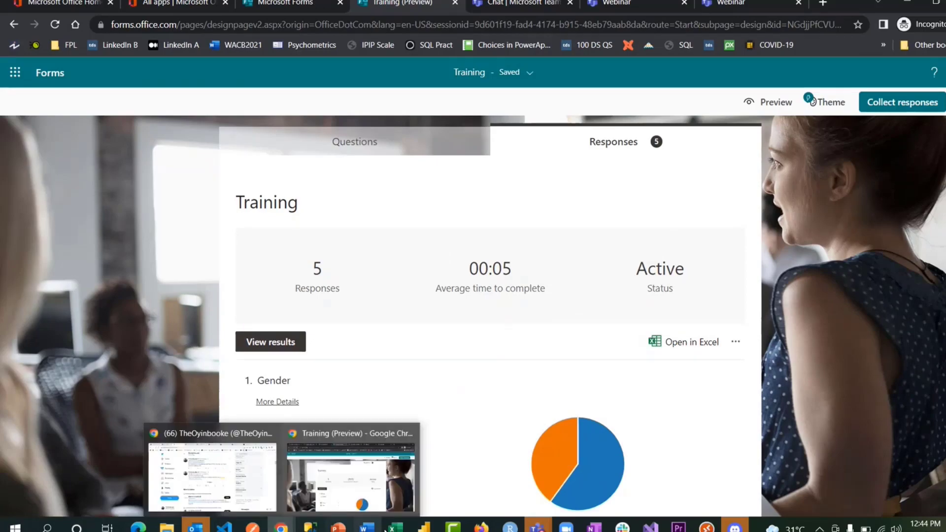
left_click(427, 475)
left_click(375, 294)
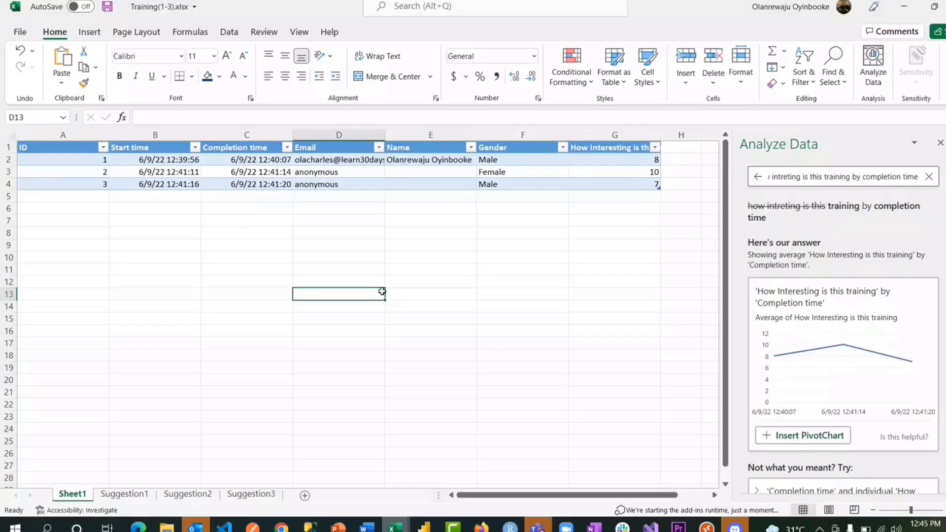
left_click(333, 246)
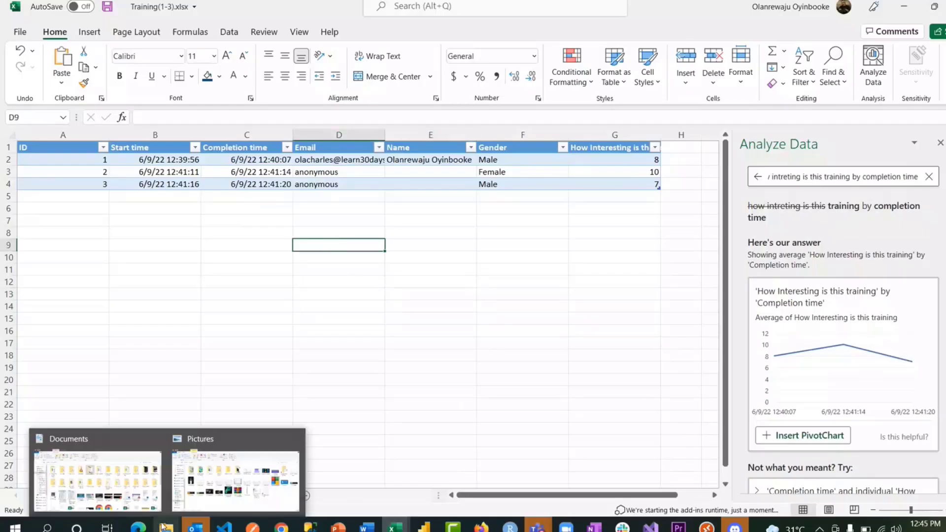
- Export all five responses to Excel as Training(1-5).xlsx and go to the Forms home
mouse_move(281, 527)
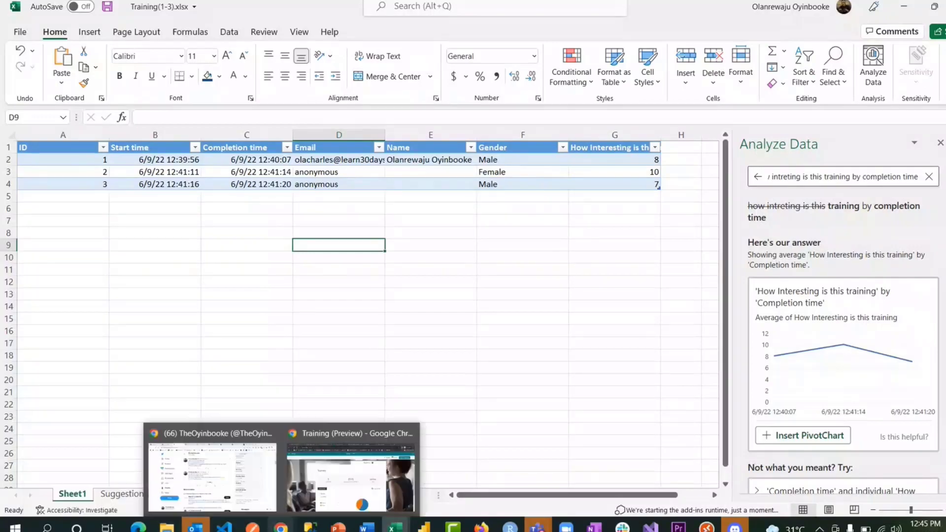
left_click(345, 470)
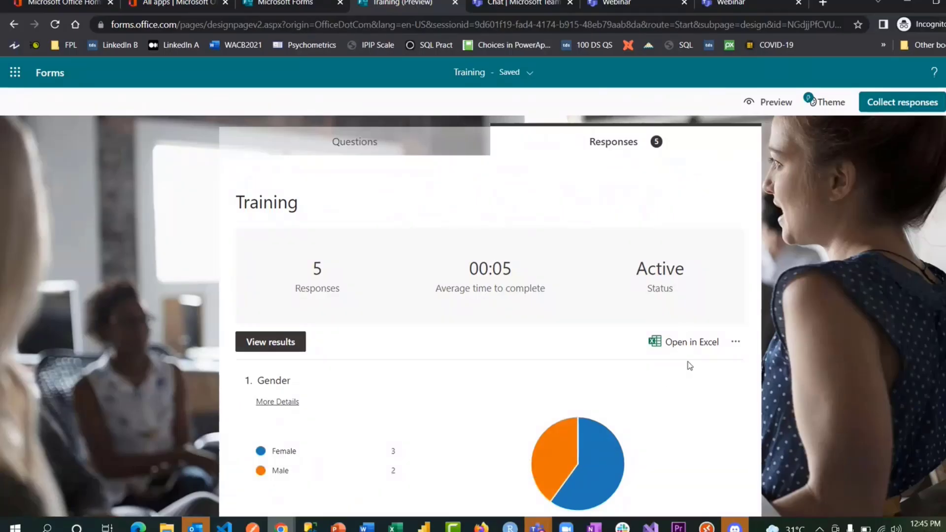
scroll(690, 366, "down", 1)
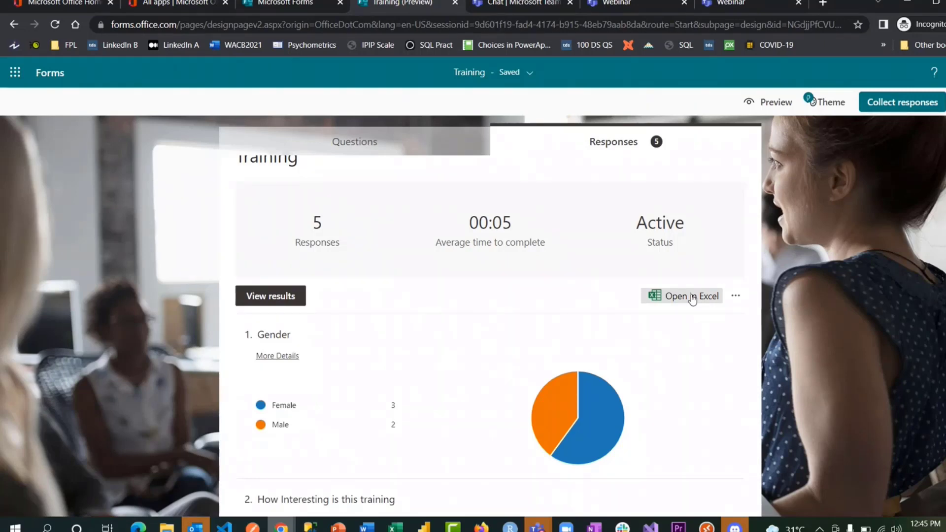
left_click(693, 298)
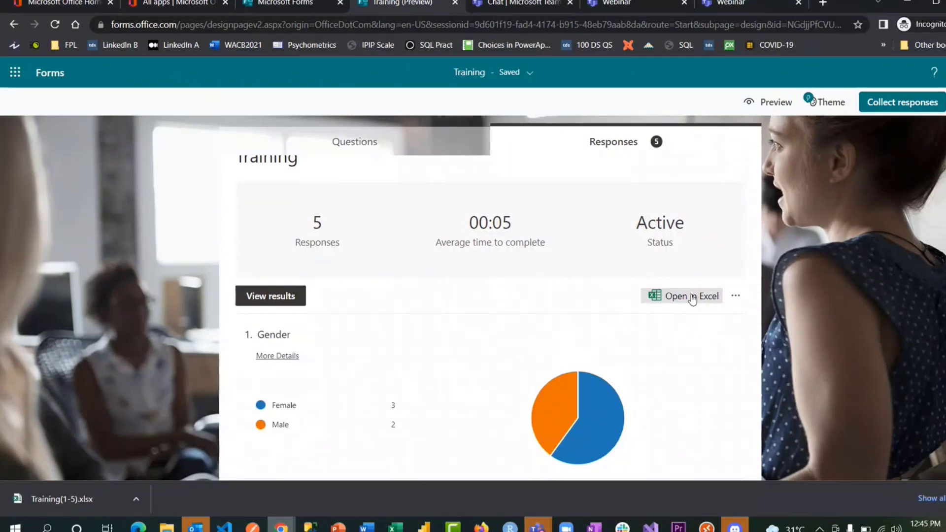
left_click(284, 5)
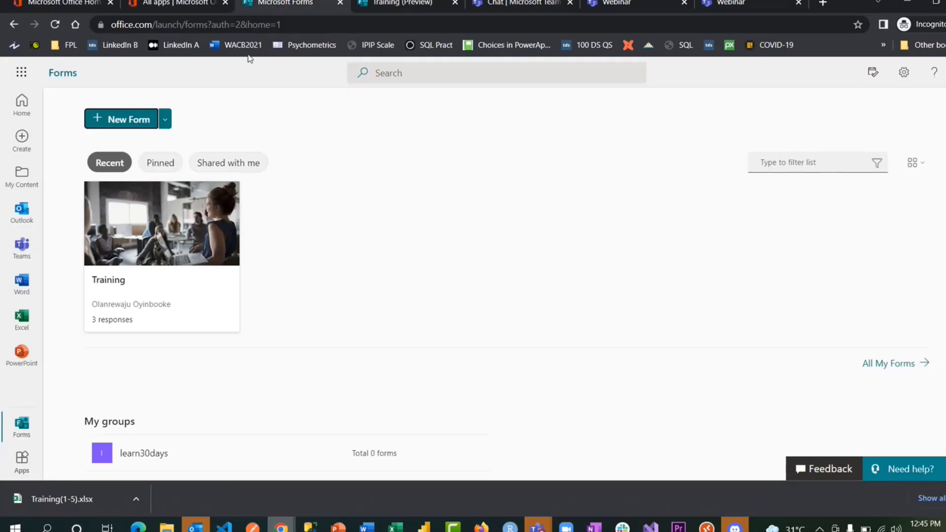
- From the Office app launcher, create a new blank Excel workbook, Book.xlsx
left_click(18, 69)
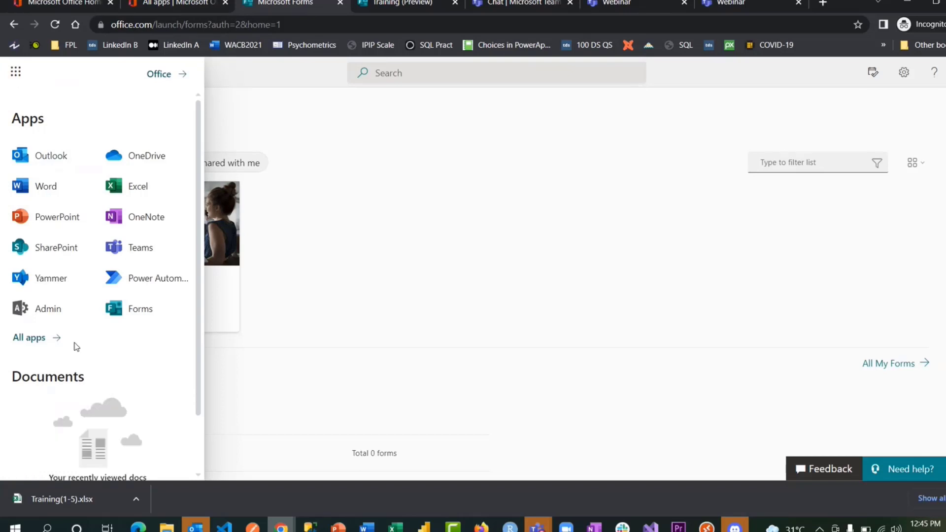
scroll(50, 387, "down", 2)
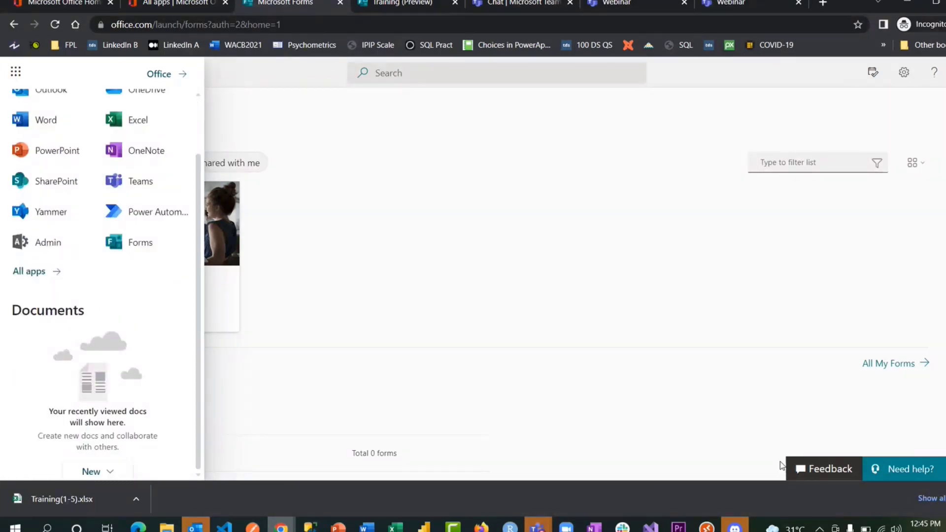
left_click(945, 498)
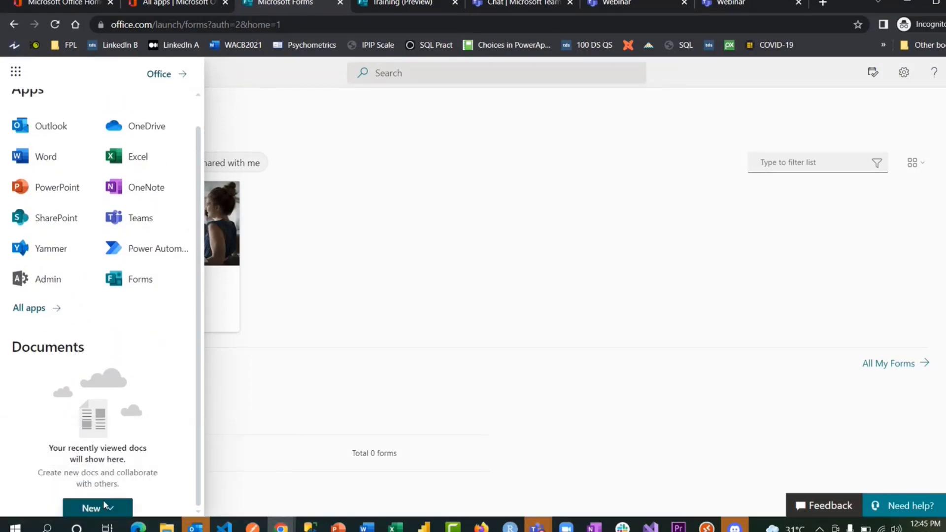
left_click(103, 500)
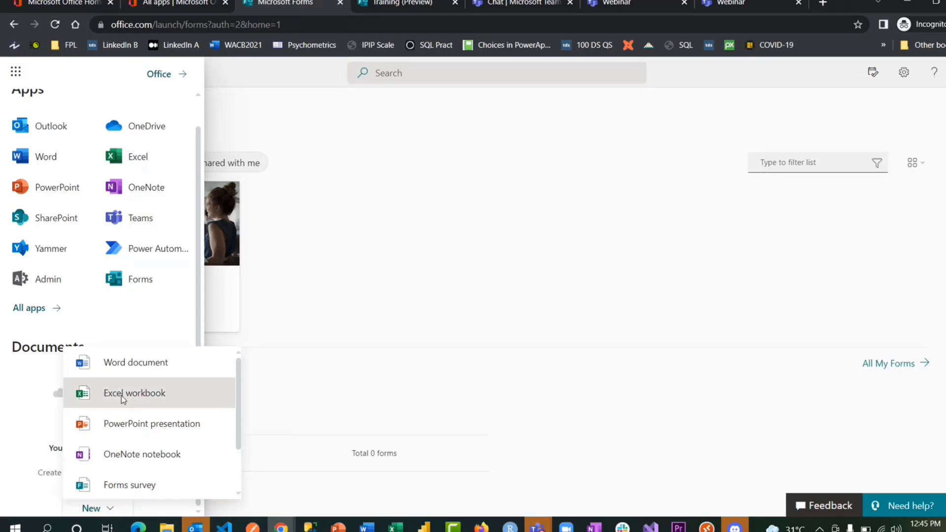
left_click(132, 156)
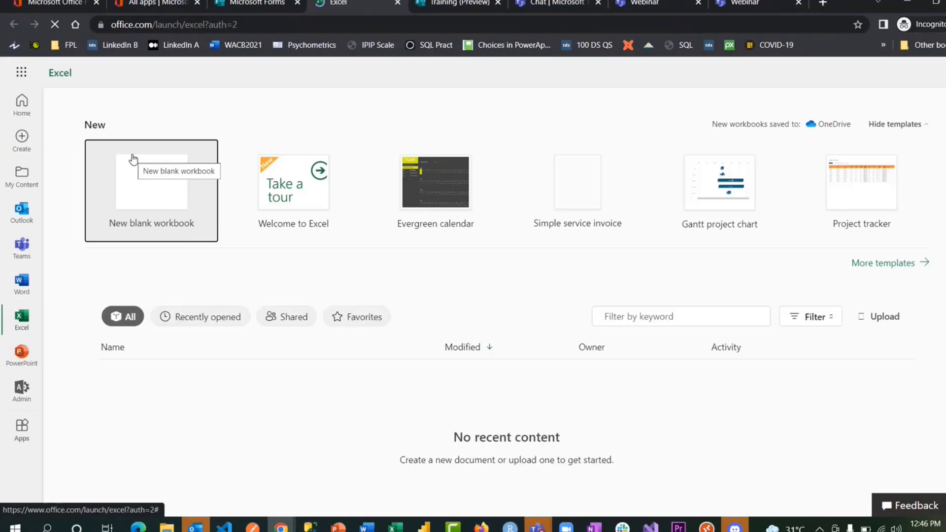
left_click(162, 183)
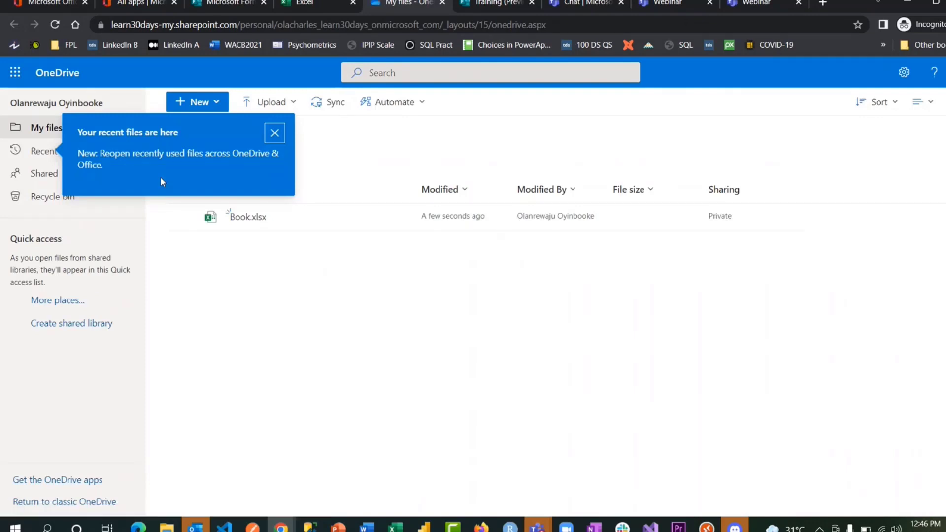
- Close OneDrive, reload the Excel start page, create blank workbook Book 1 and dismiss the privacy notice
left_click(442, 3)
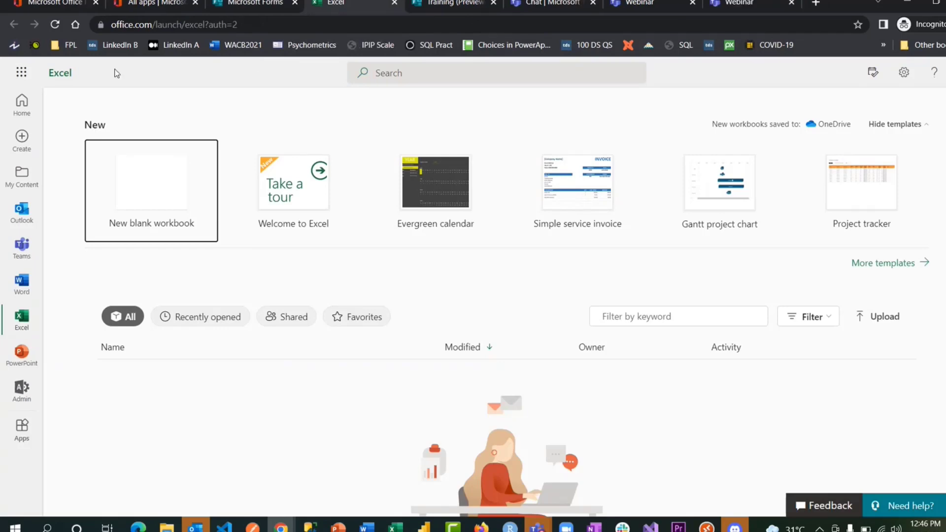
left_click(55, 25)
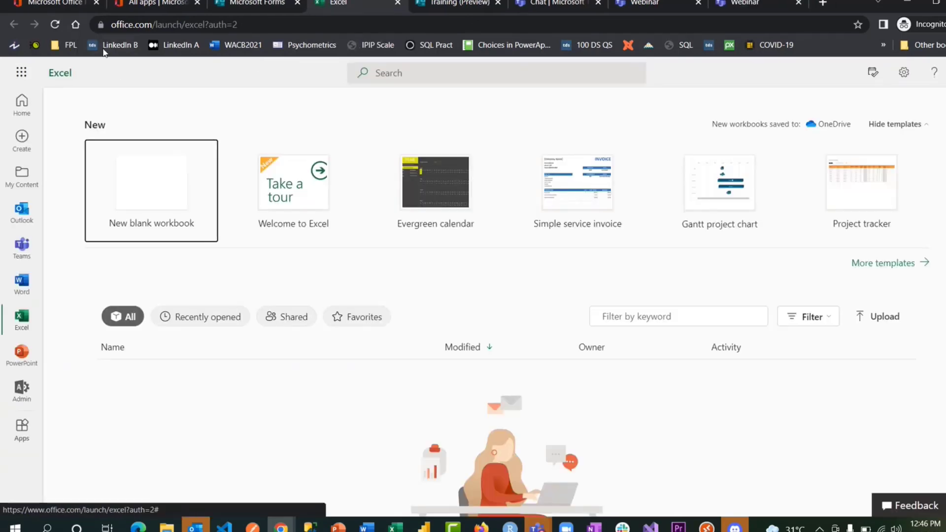
left_click(167, 183)
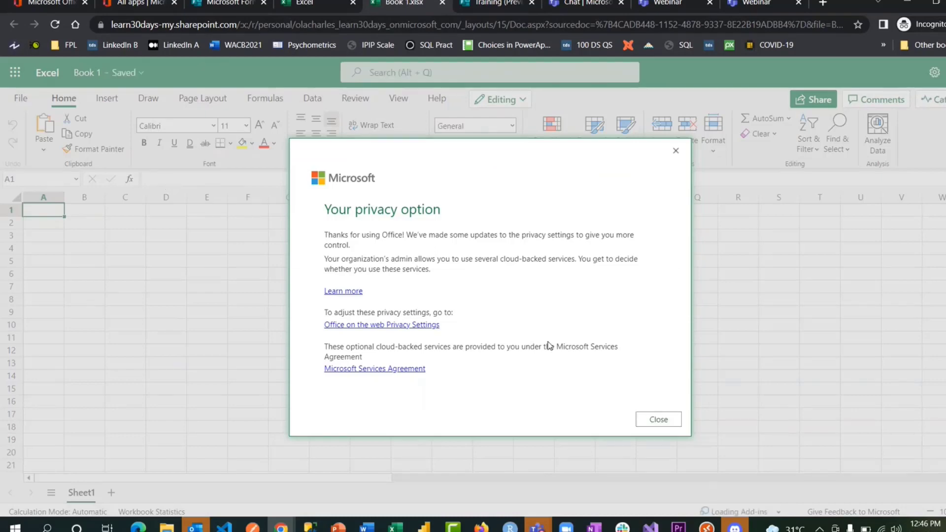
left_click(658, 419)
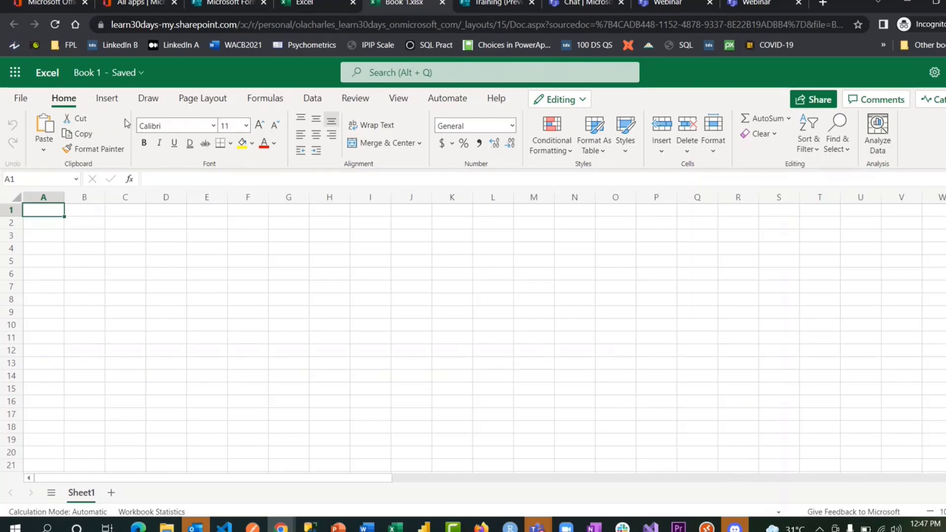
- Rename the blank Excel for the web workbook 'Book 1' to 'NG30Days Of Learning'
left_click(119, 72)
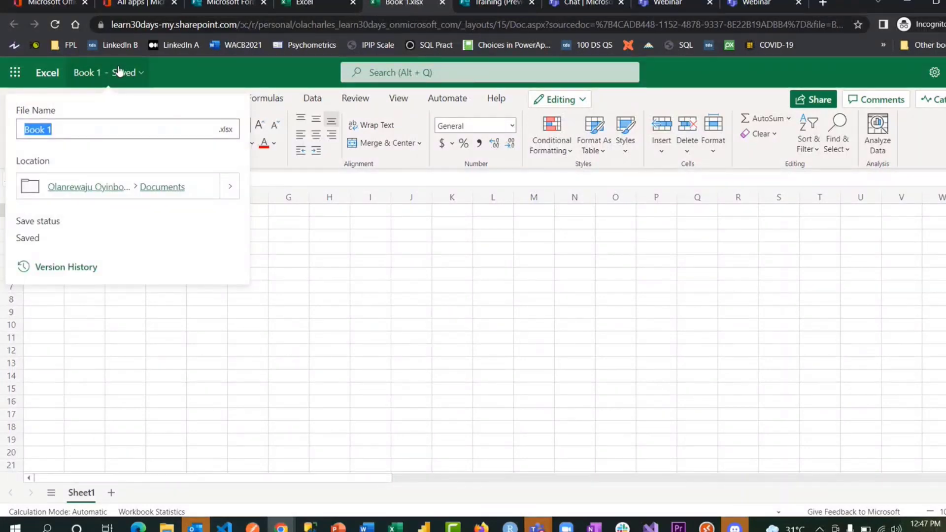
type("NG30Days ")
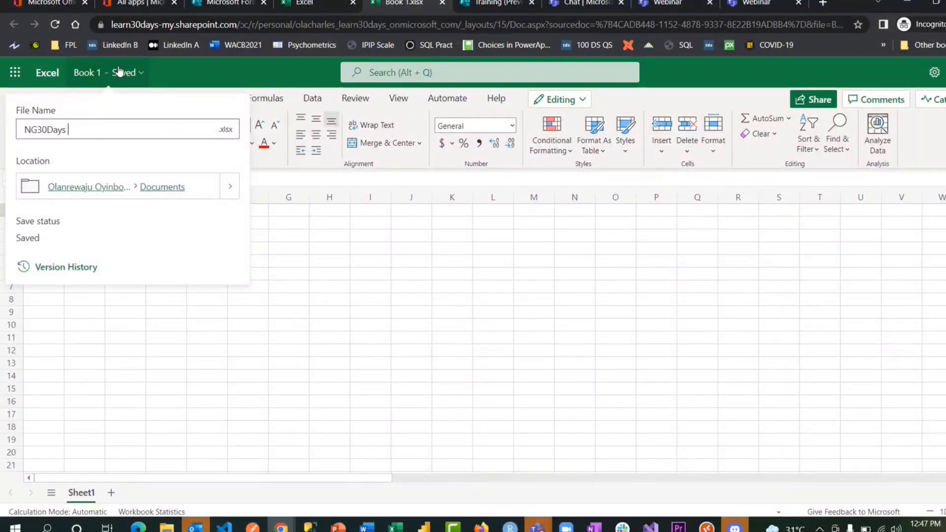
type("Of Learning")
key("Return")
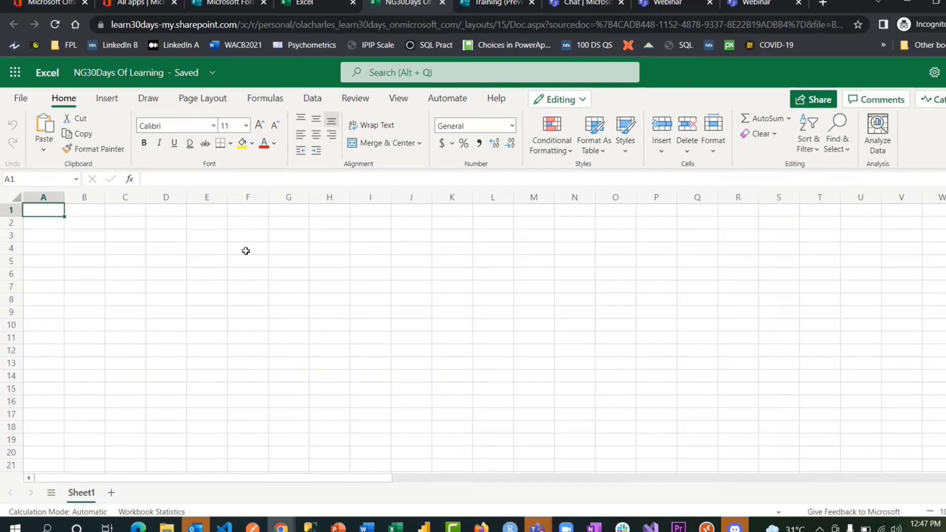
- Open the Insert tab, then view the Illustrations options in the desktop Training workbook
left_click(114, 99)
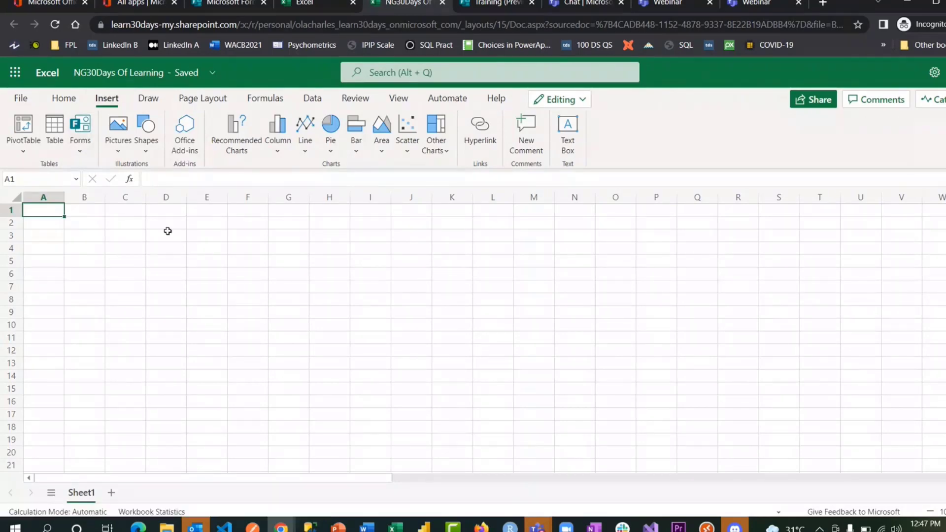
mouse_move(395, 526)
left_click(434, 481)
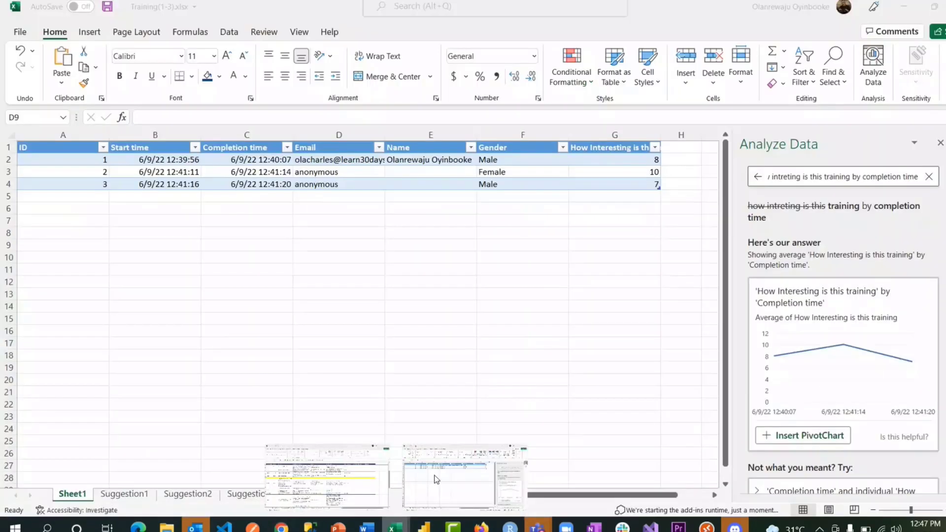
left_click(87, 31)
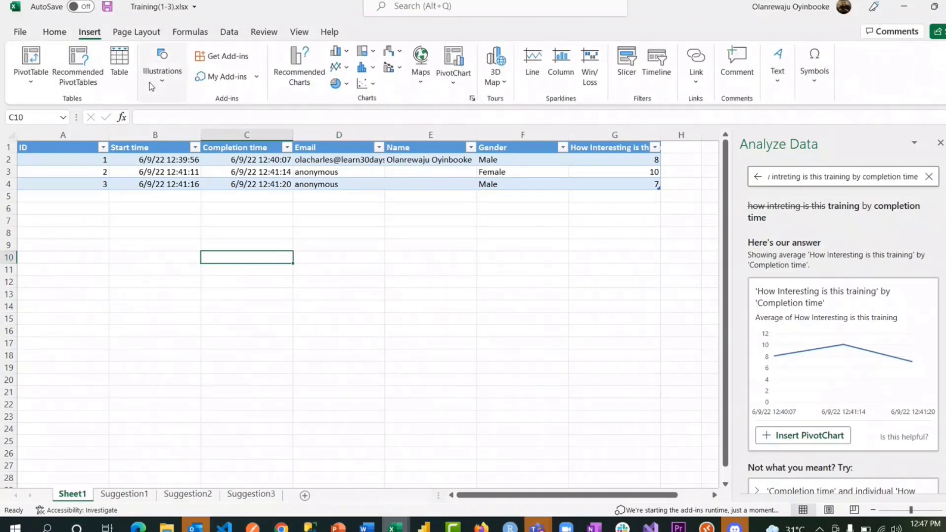
left_click(164, 87)
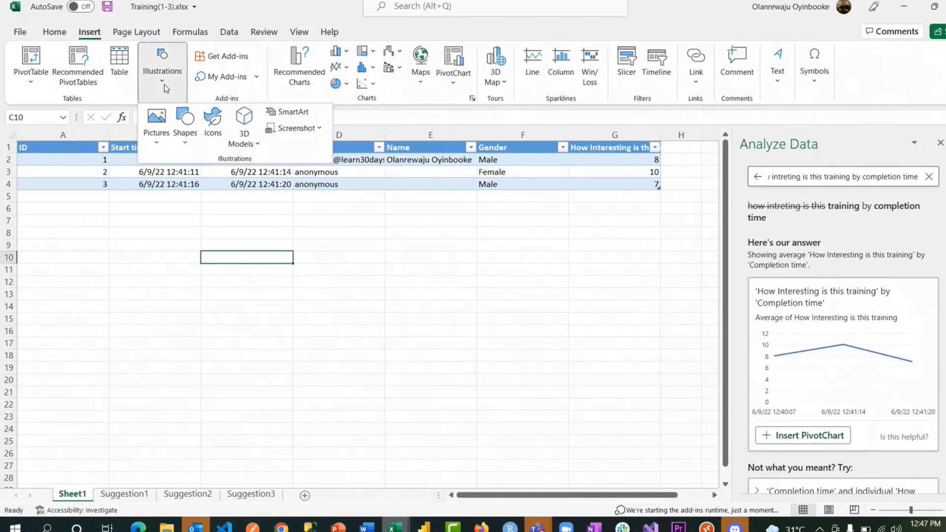
left_click(431, 269)
- Back in the browser workbook, open the Insert tab's Forms dropdown
left_click(312, 527)
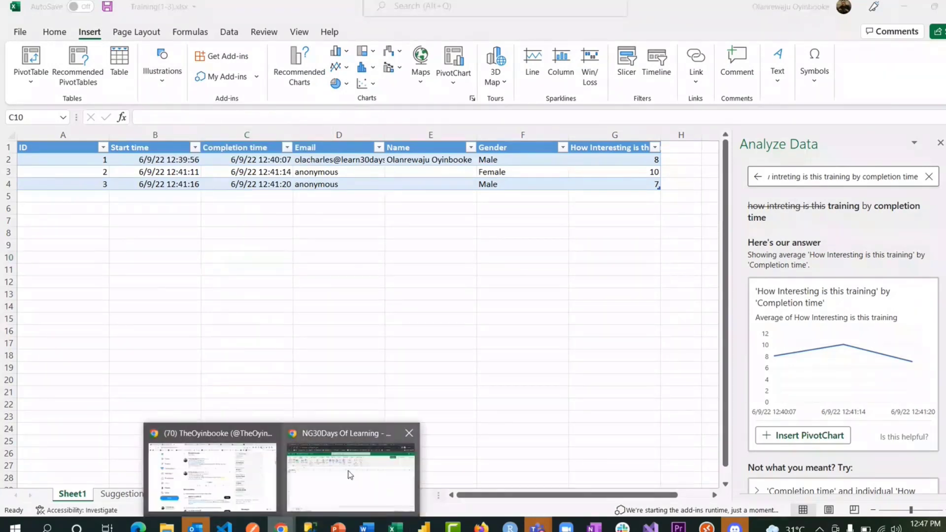
left_click(353, 461)
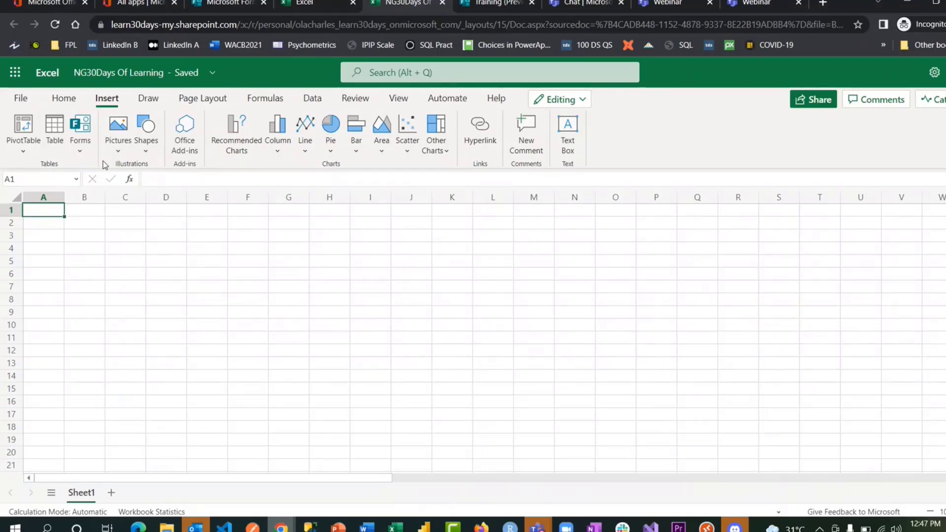
left_click(80, 144)
- Create a new form linked to the workbook and check the new Form1 response sheet
left_click(108, 169)
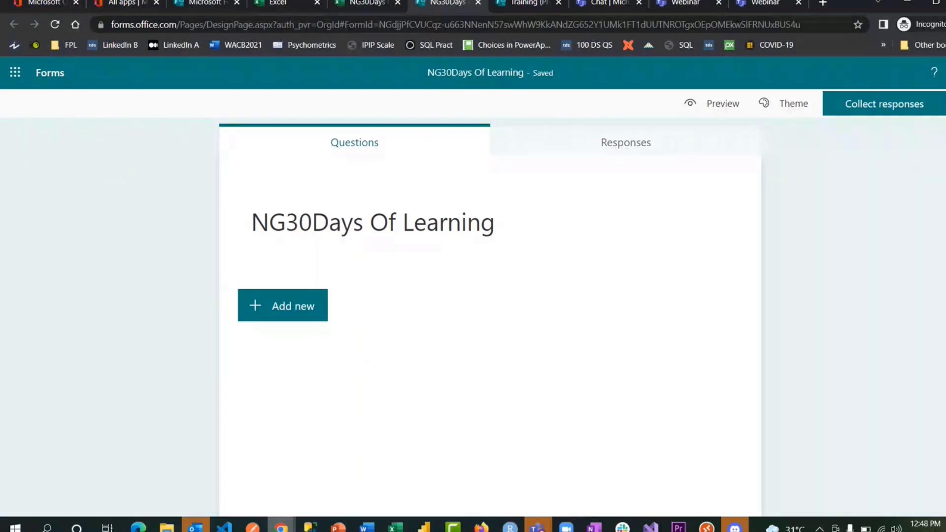
left_click(363, 3)
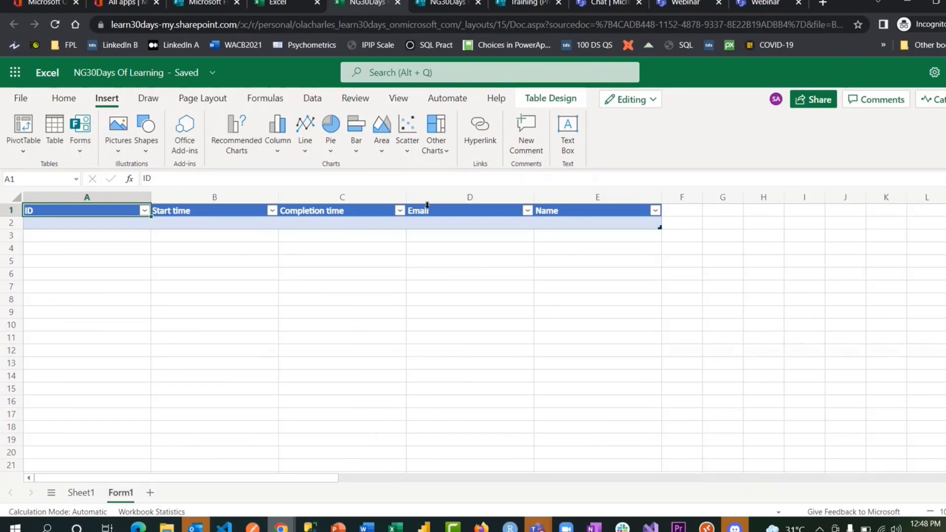
left_click_drag(705, 308, 105, 156)
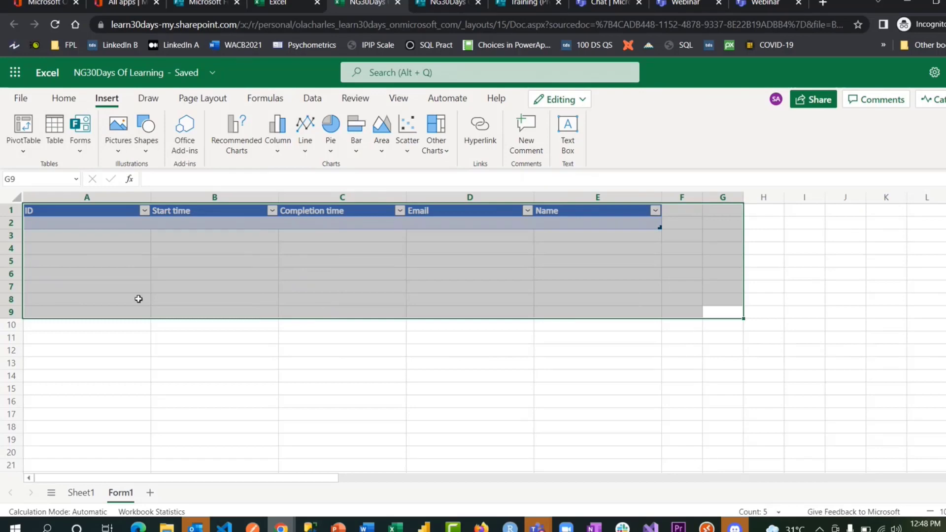
left_click(86, 271)
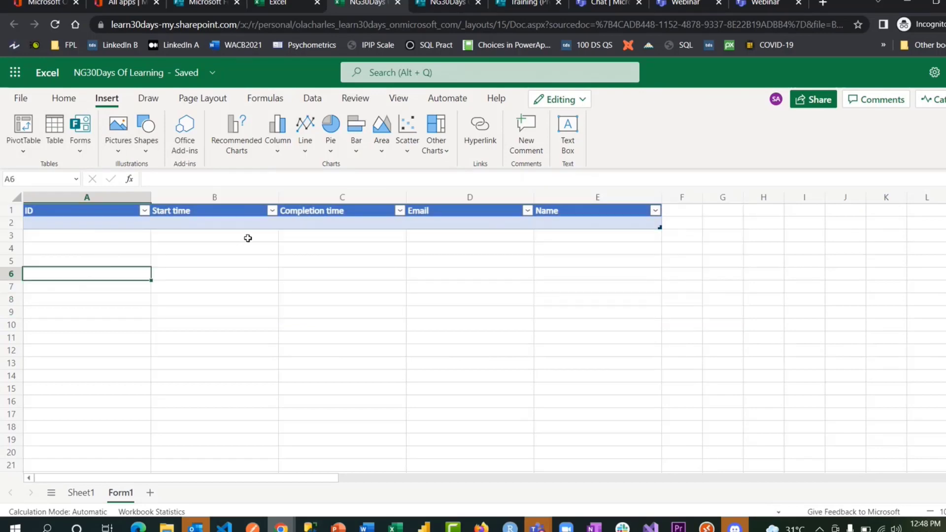
left_click(453, 245)
left_click(570, 245)
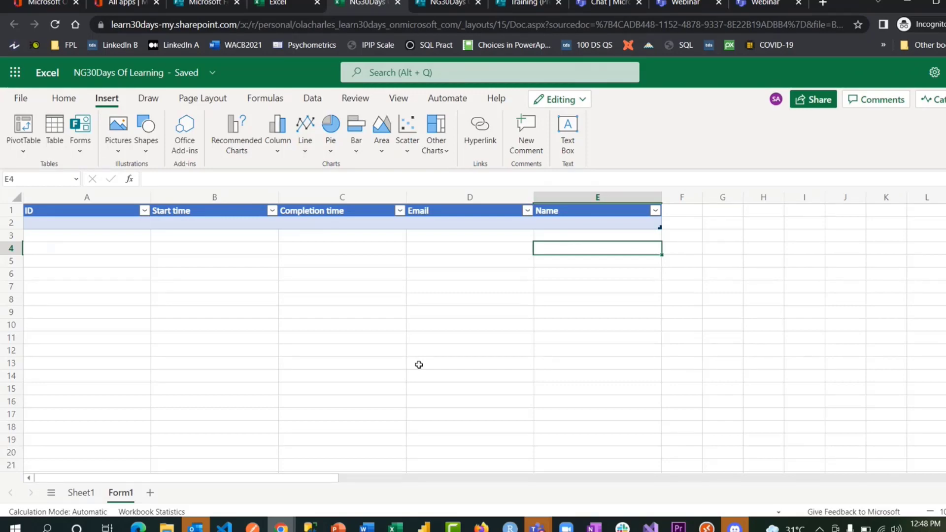
left_click(430, 7)
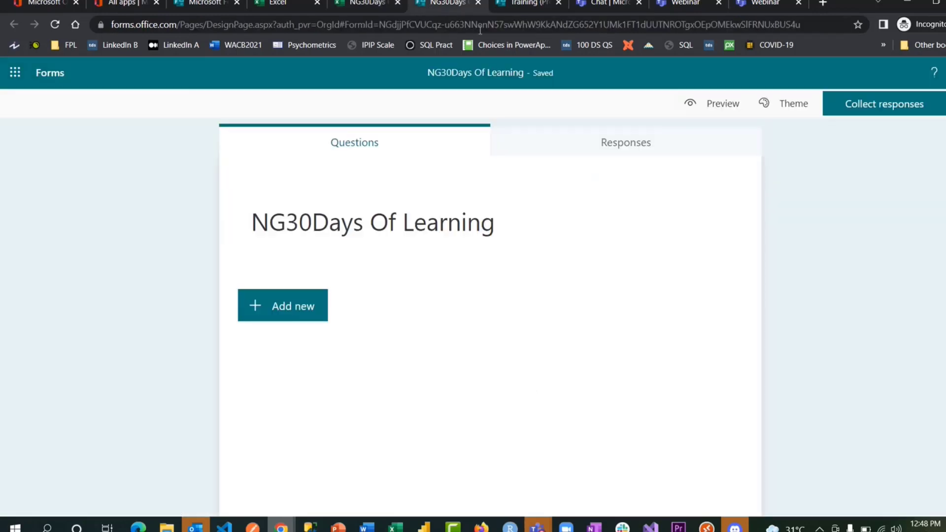
- Add a Gender choice question with options Female and Male
left_click(297, 291)
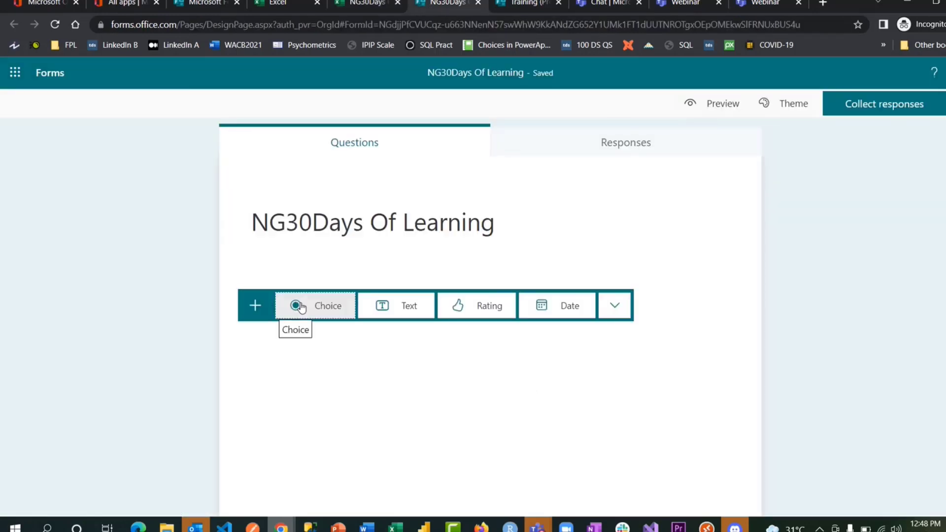
left_click(326, 308)
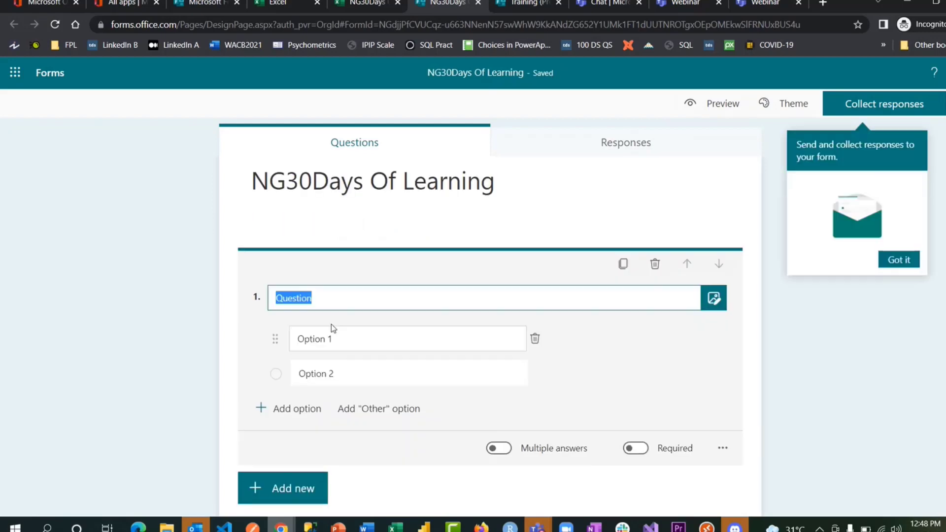
type("Gender")
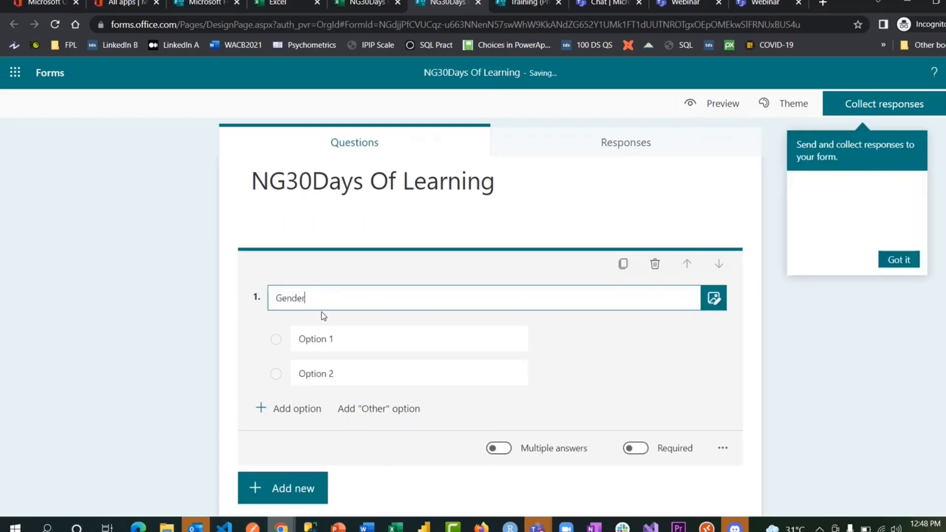
left_click(338, 373)
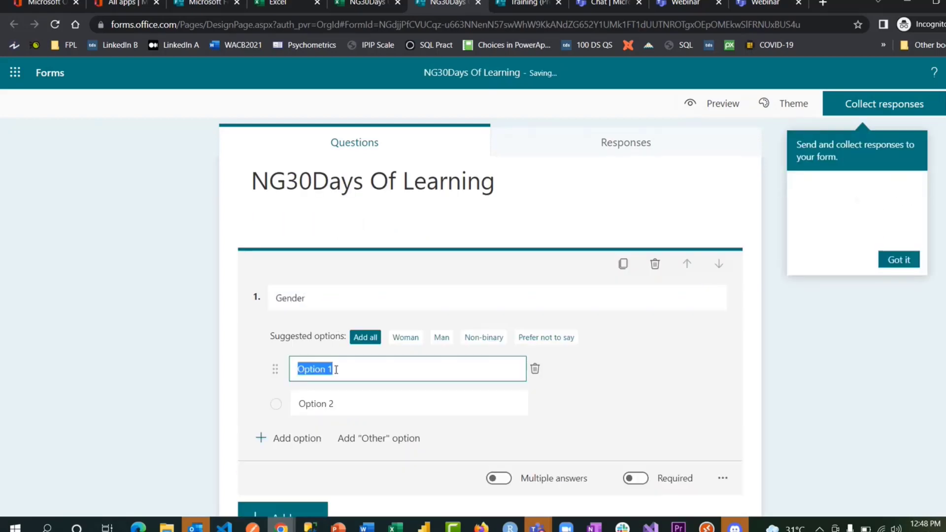
type("Female")
left_click(338, 401)
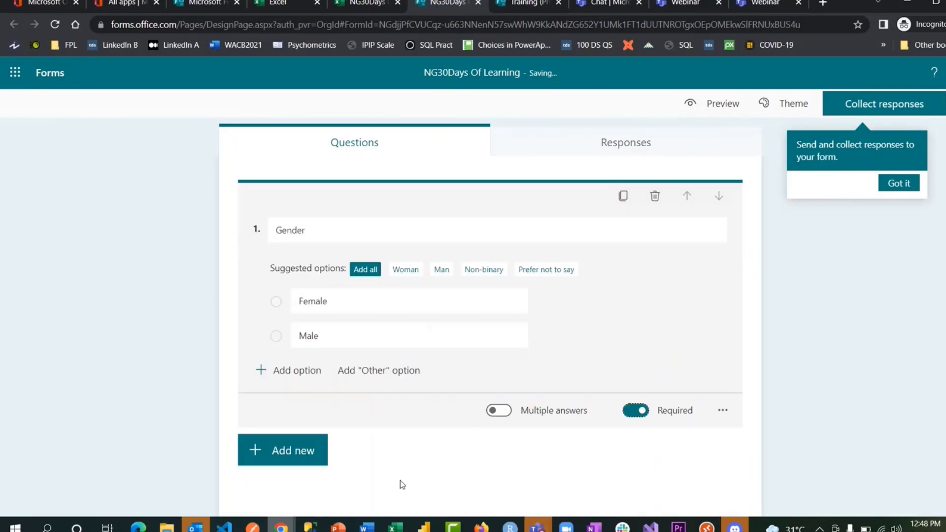
- Add a 10-level rating question titled 'Are you enjoying this training?'
left_click(326, 459)
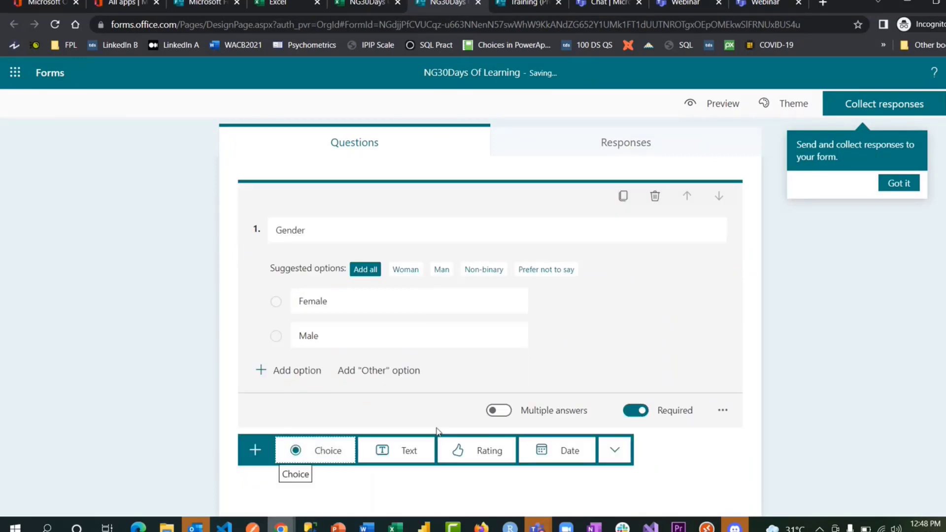
left_click(471, 463)
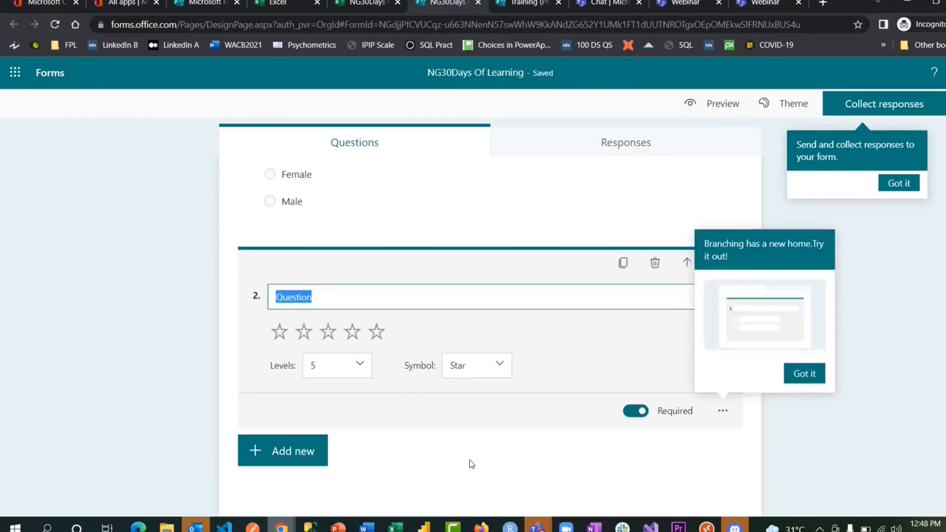
left_click(357, 365)
scroll(348, 437, "down", 2)
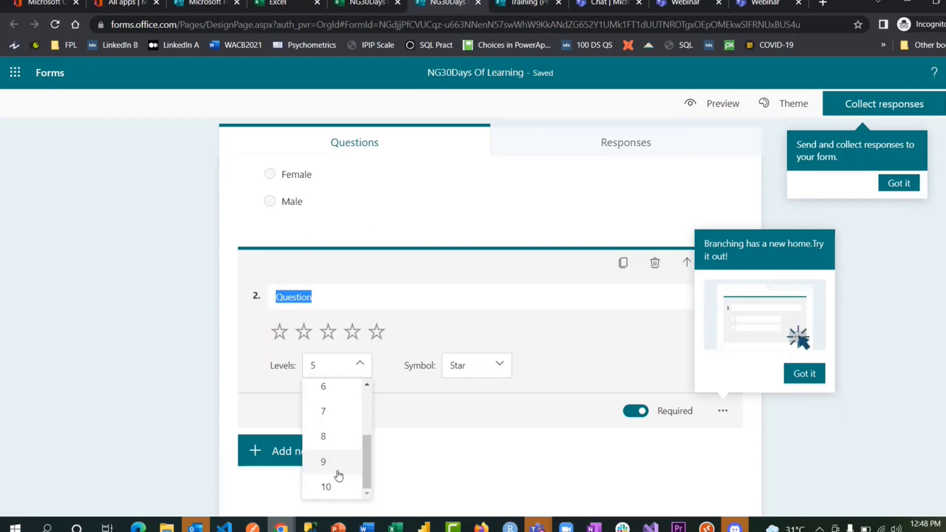
left_click(327, 486)
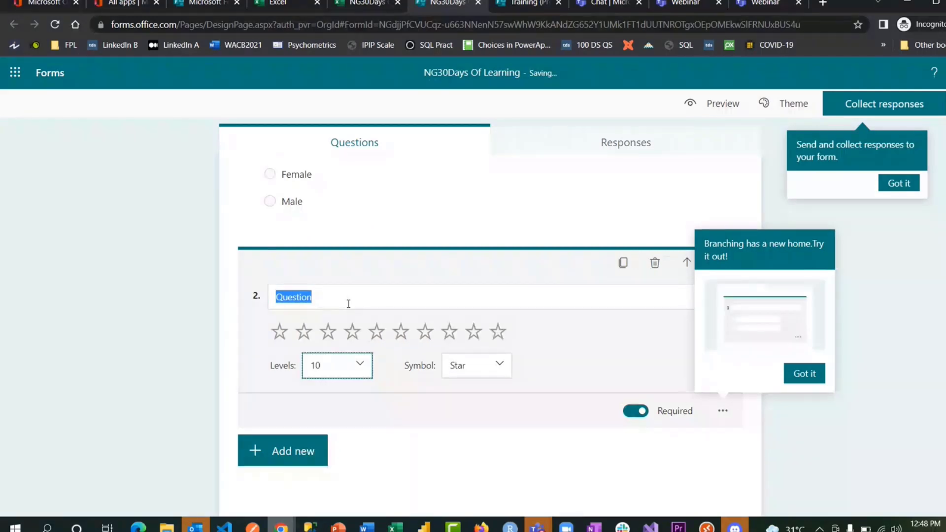
key("space")
left_click(328, 290)
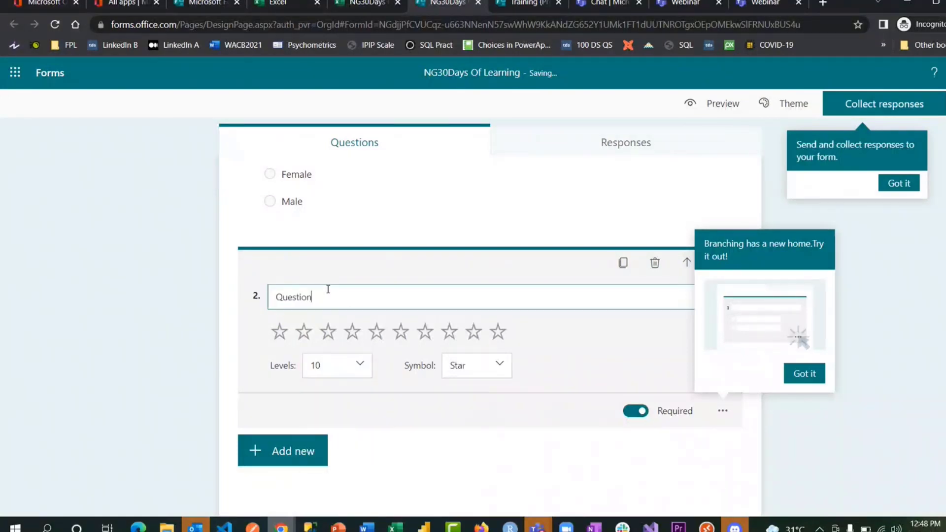
type("Are you e")
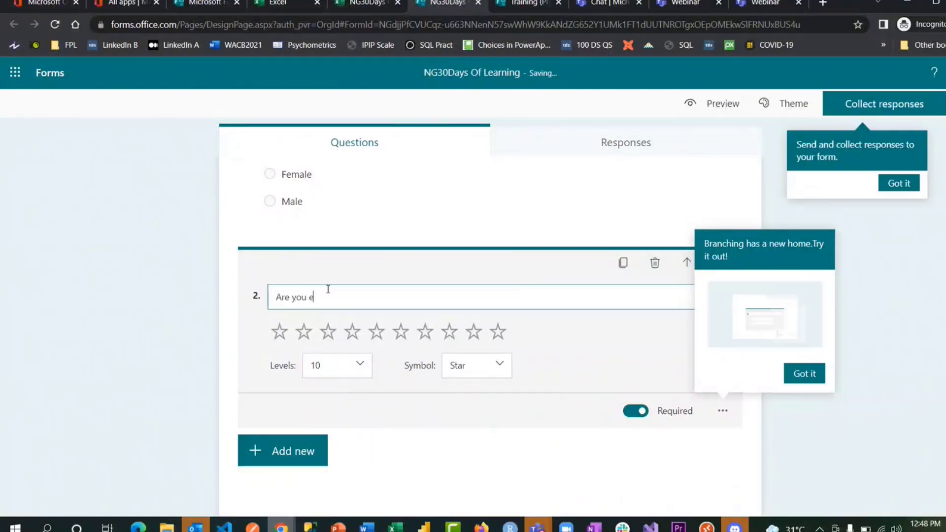
type("njoying this")
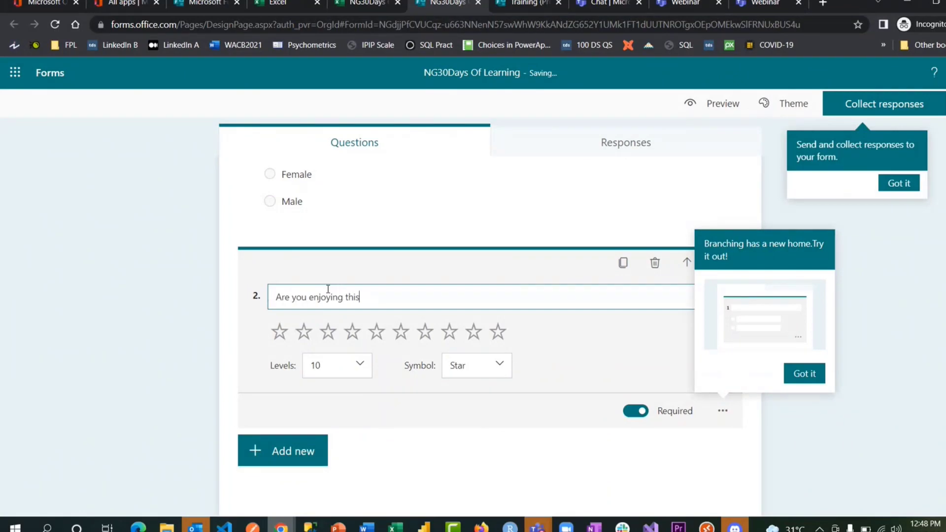
type(" training?")
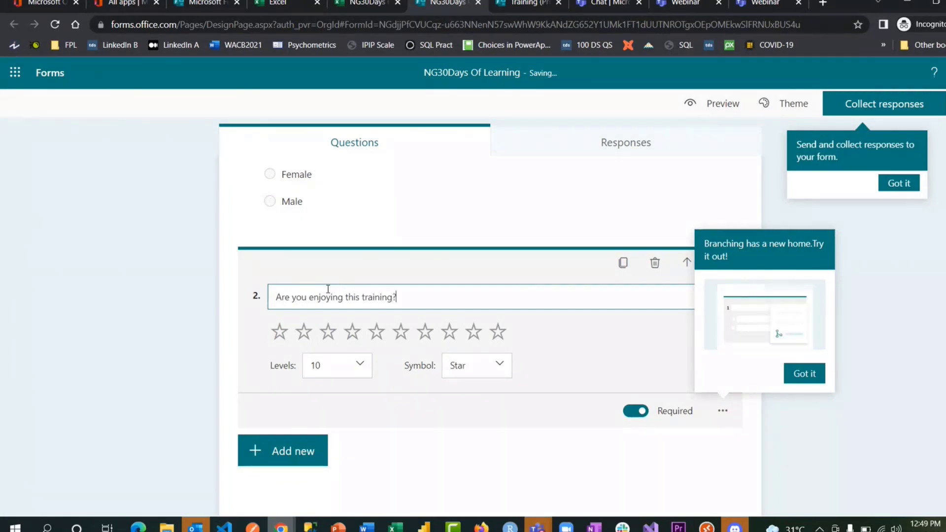
left_click(815, 436)
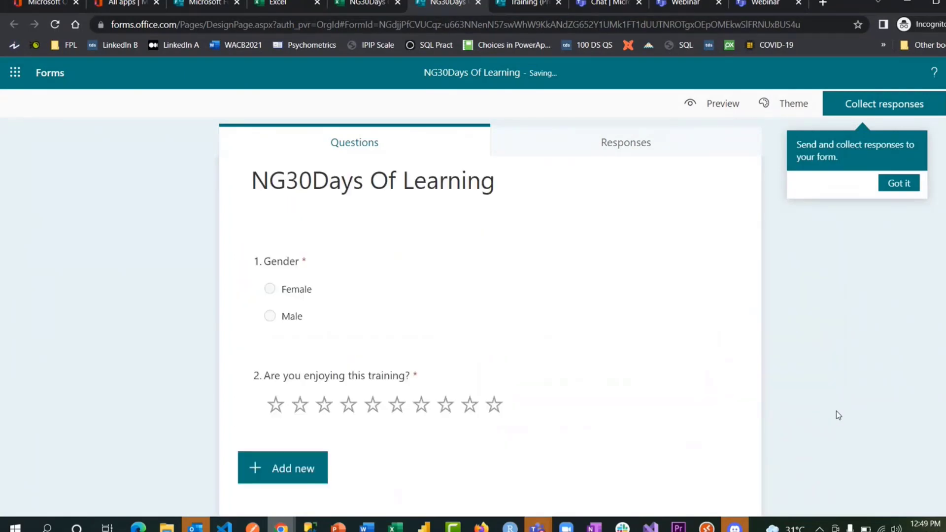
- Turn the Gender question's answers into a drop-down list
left_click(628, 338)
left_click(724, 477)
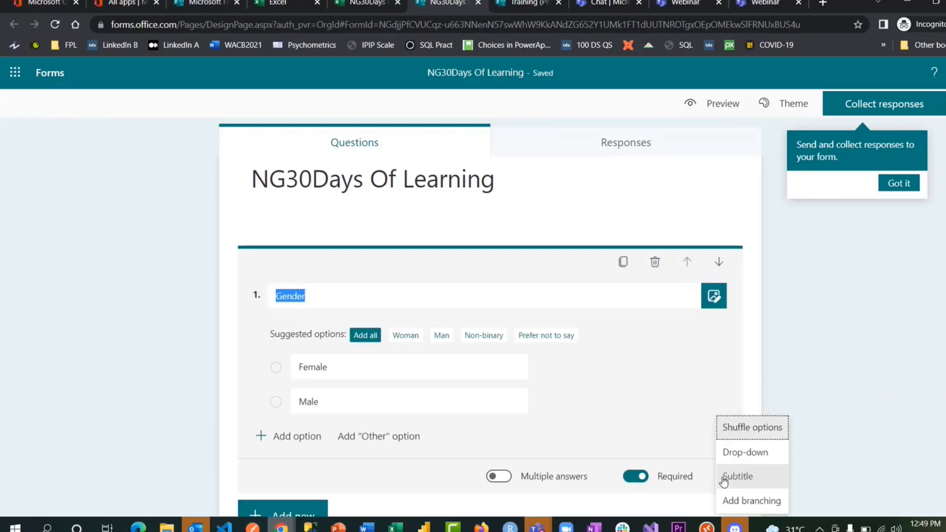
left_click(745, 452)
left_click(814, 303)
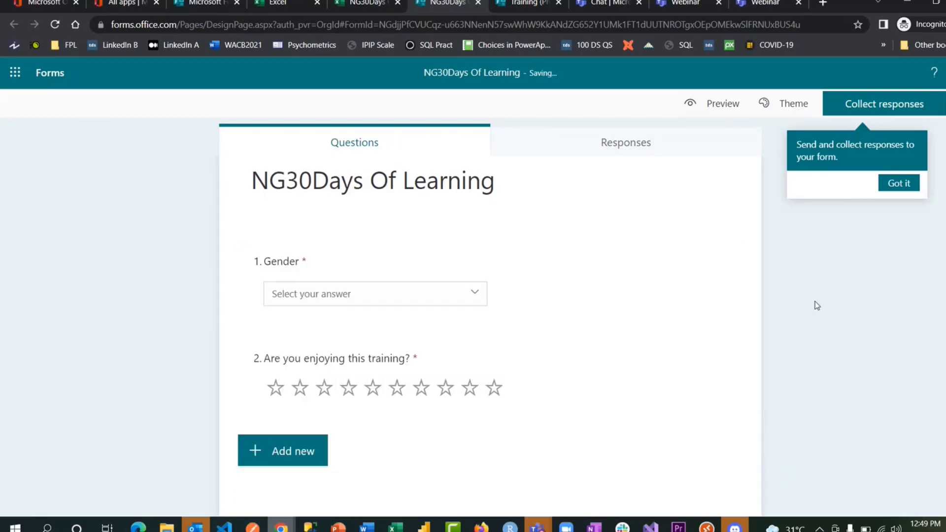
- Let anyone respond to the form and copy its shortened share link
left_click(888, 105)
left_click(896, 182)
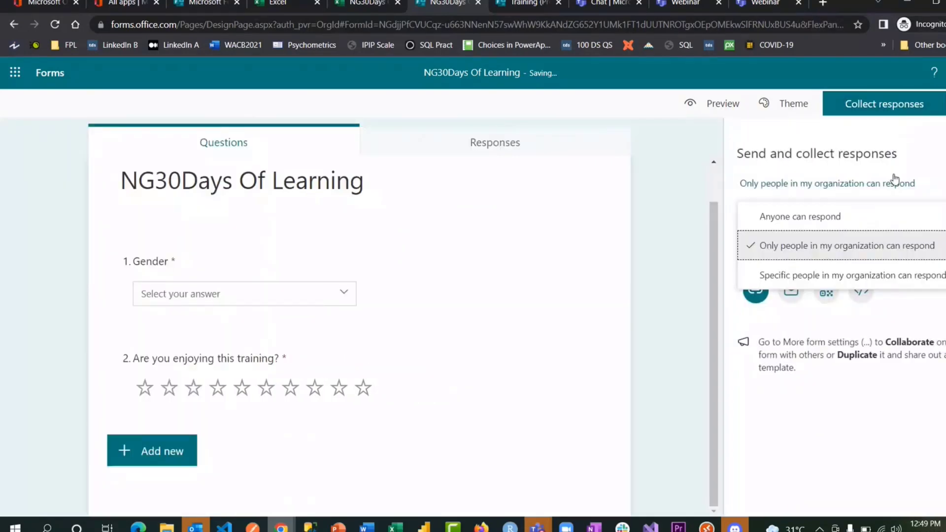
left_click(829, 215)
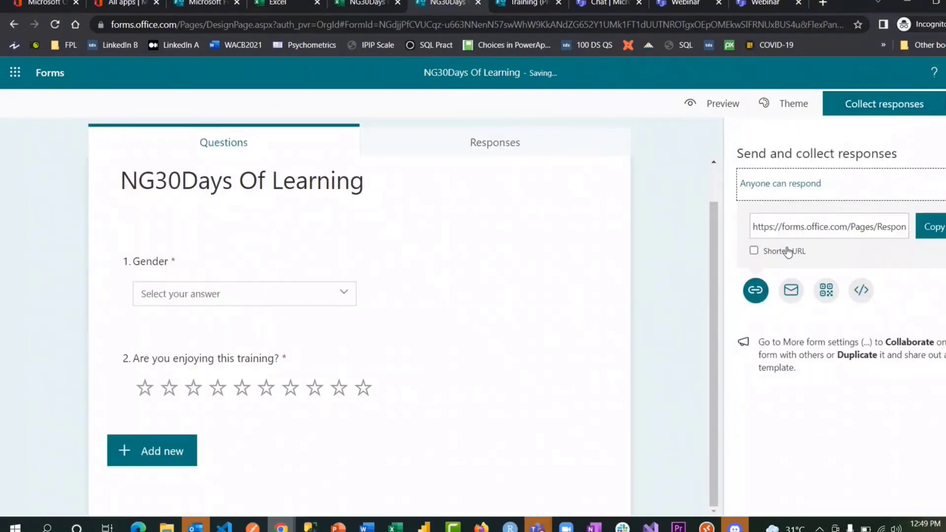
left_click(753, 252)
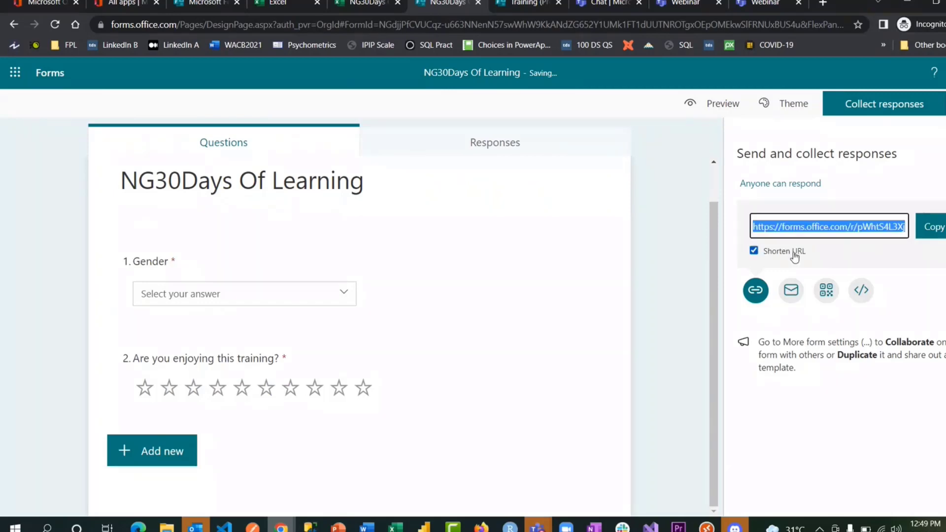
left_click(933, 232)
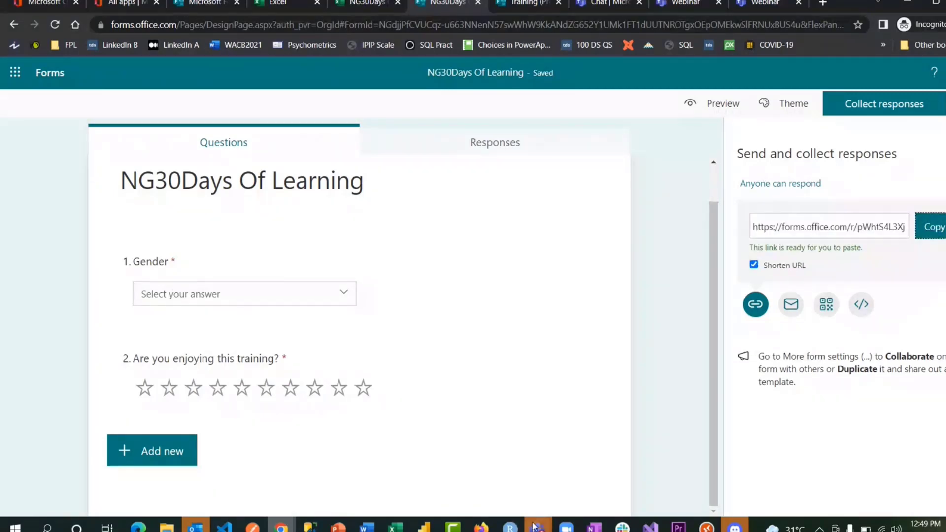
- Post the shortened form link in the Teams meeting chat, then return to the browser
mouse_move(537, 526)
left_click(574, 467)
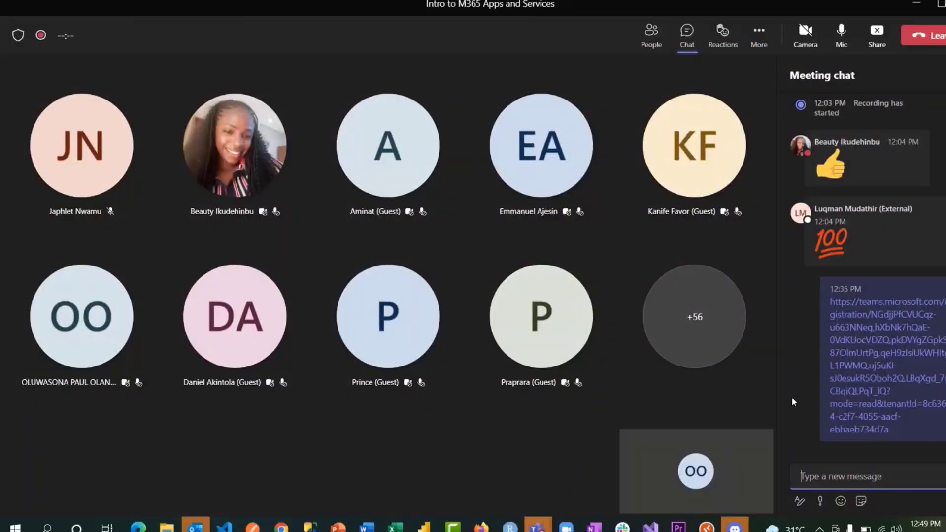
key("ctrl+v")
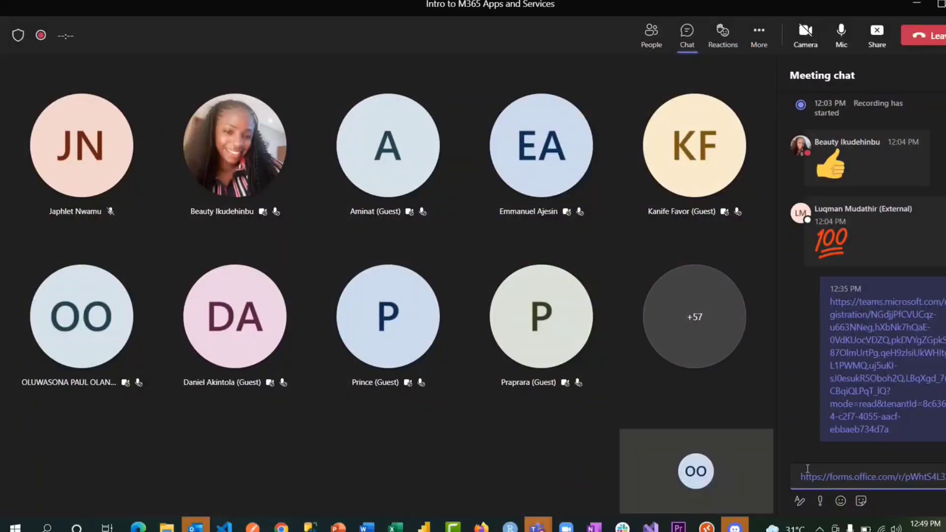
key("Return")
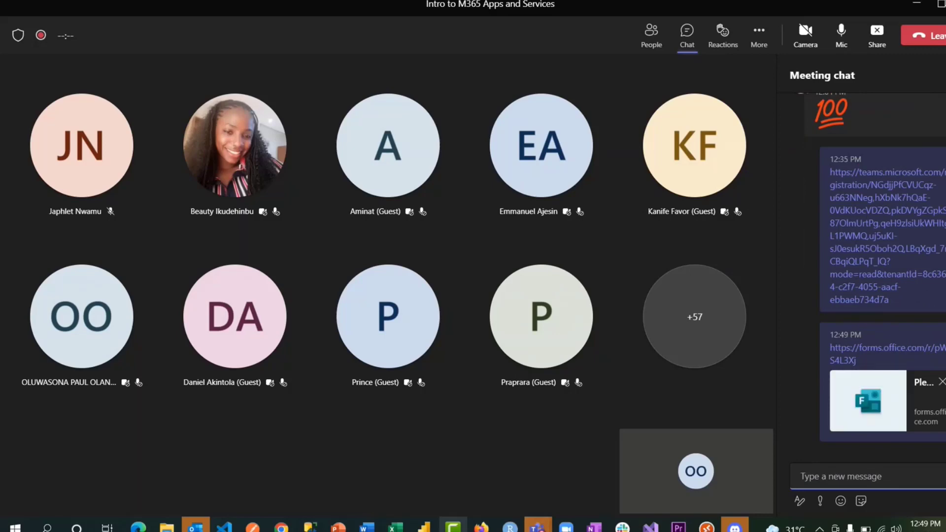
mouse_move(281, 526)
left_click(351, 468)
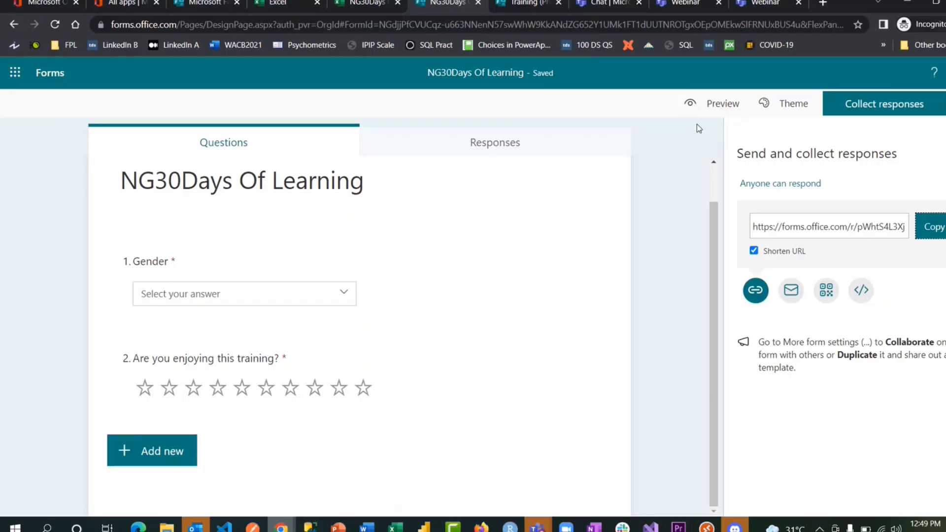
- Submit a test response in preview: Gender Male with a 10-star rating
right_click(661, 154)
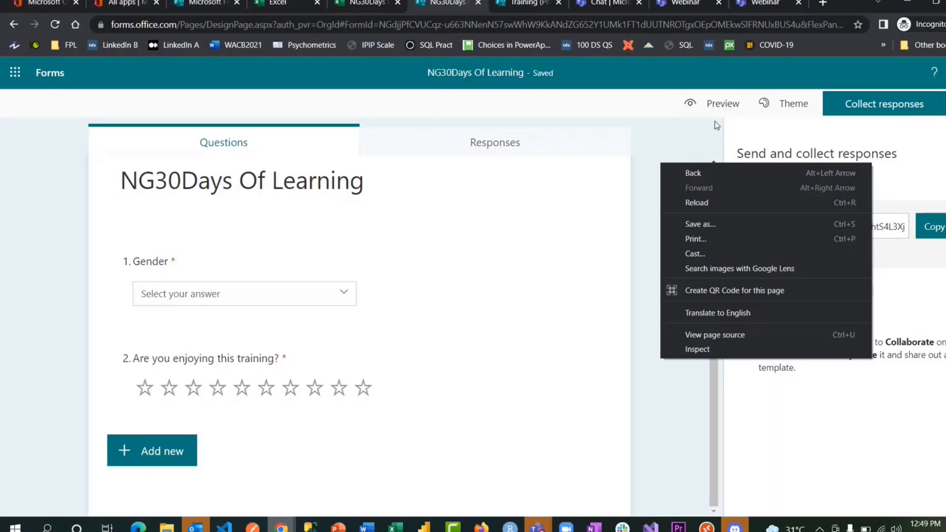
left_click(674, 172)
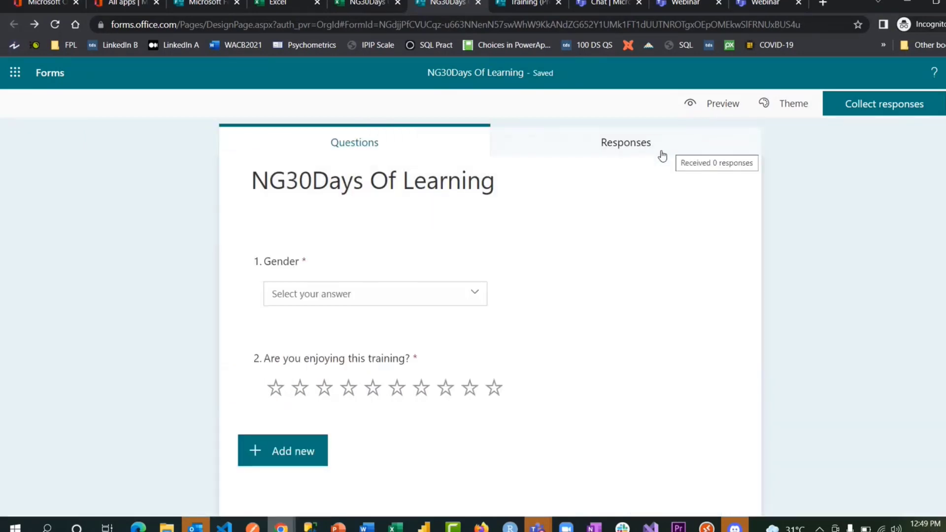
left_click(722, 106)
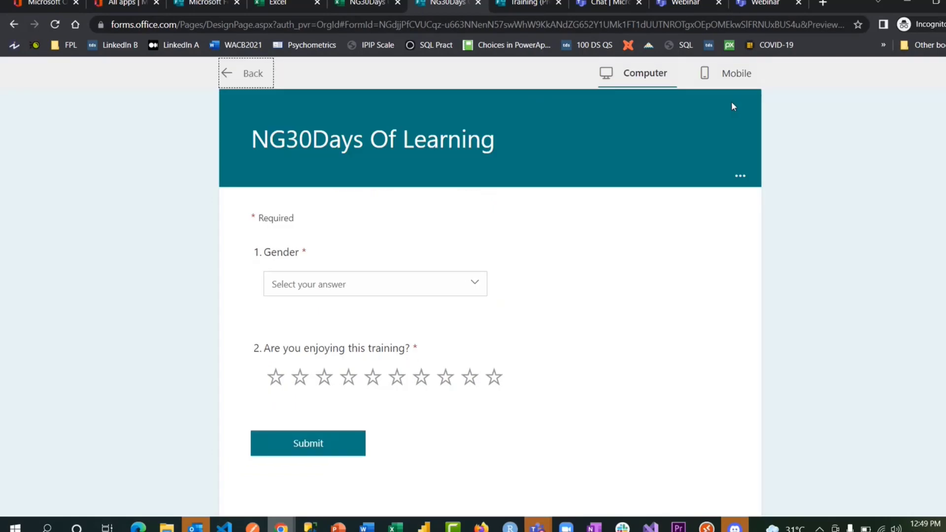
left_click(350, 281)
left_click(326, 331)
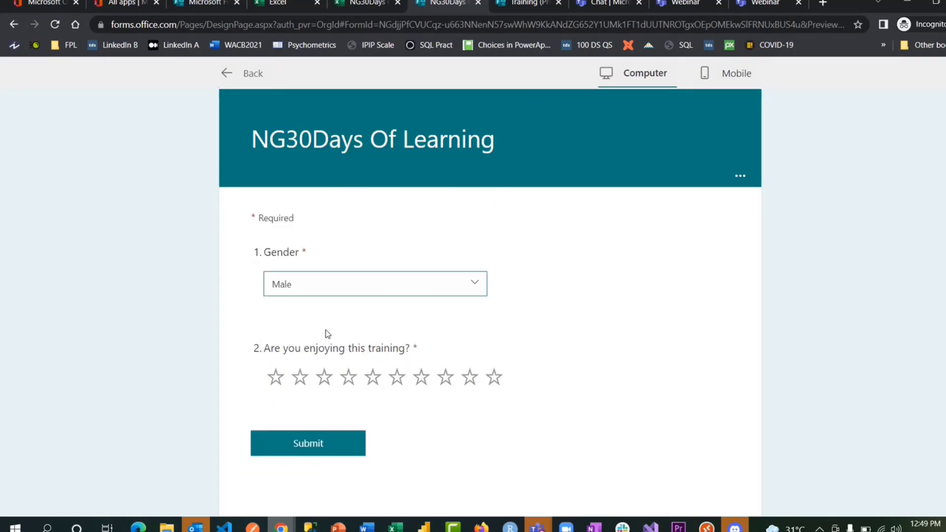
left_click(494, 379)
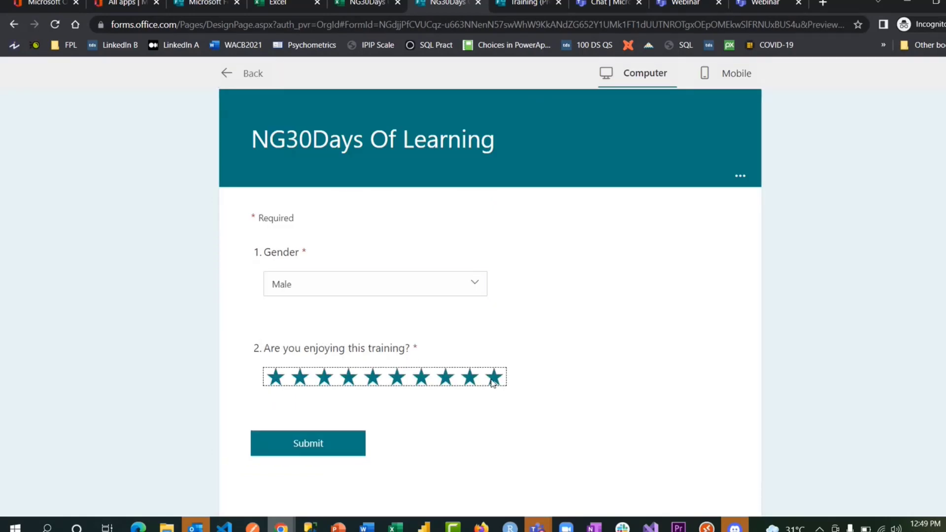
left_click(325, 443)
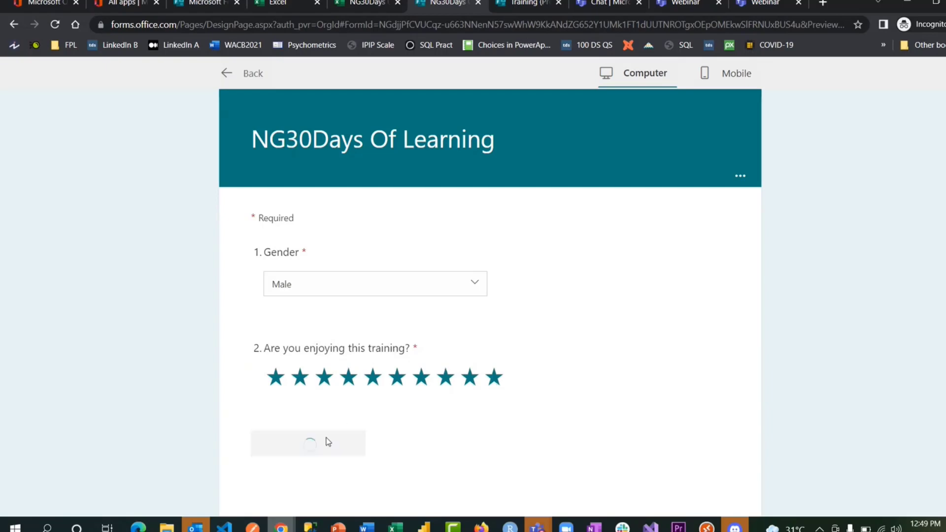
- View the form's Responses summary, comparing it with the Training form's responses
left_click(239, 78)
left_click(602, 152)
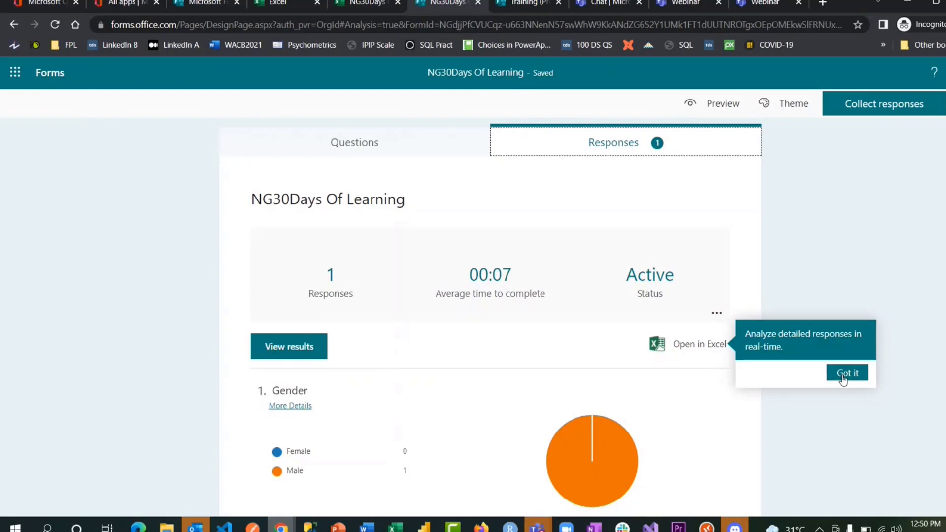
left_click(519, 7)
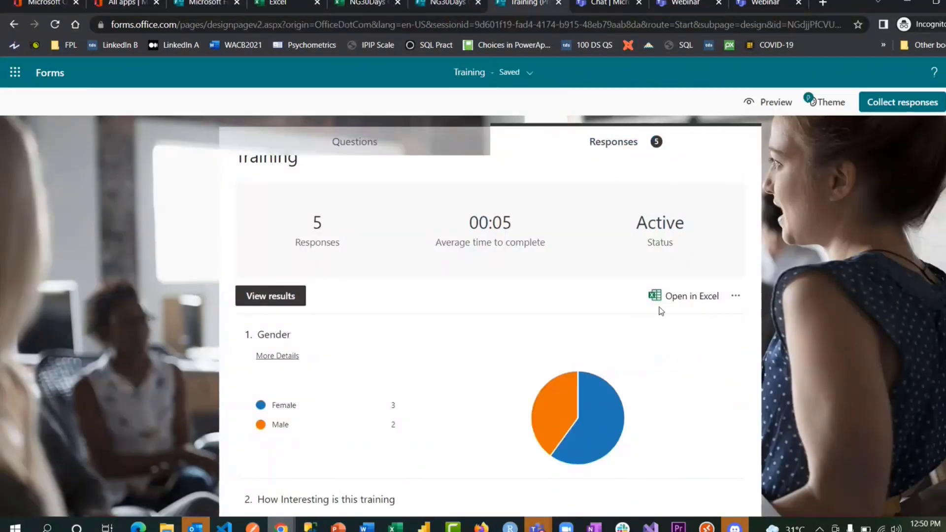
left_click(445, 6)
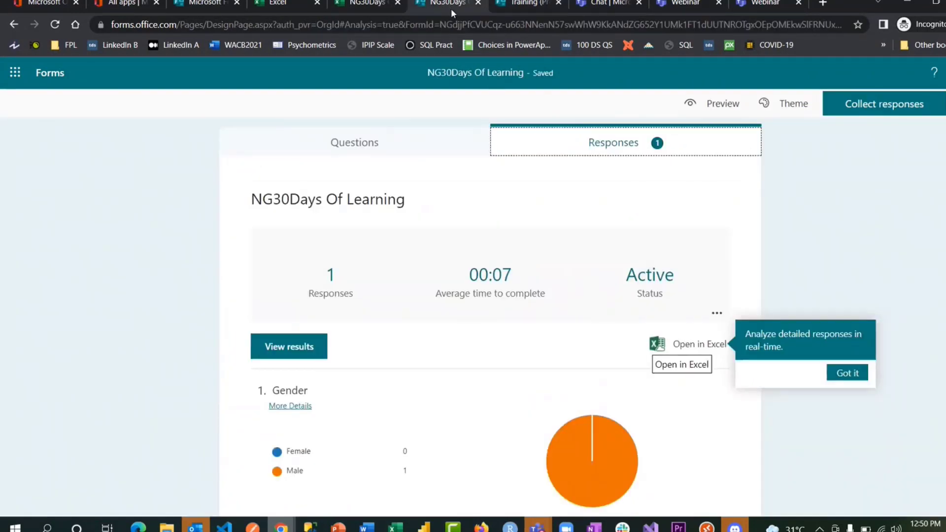
- In the response workbook, dismiss the changes notice and inspect the synced Gender (F2) and rating (G2) cells
left_click(346, 6)
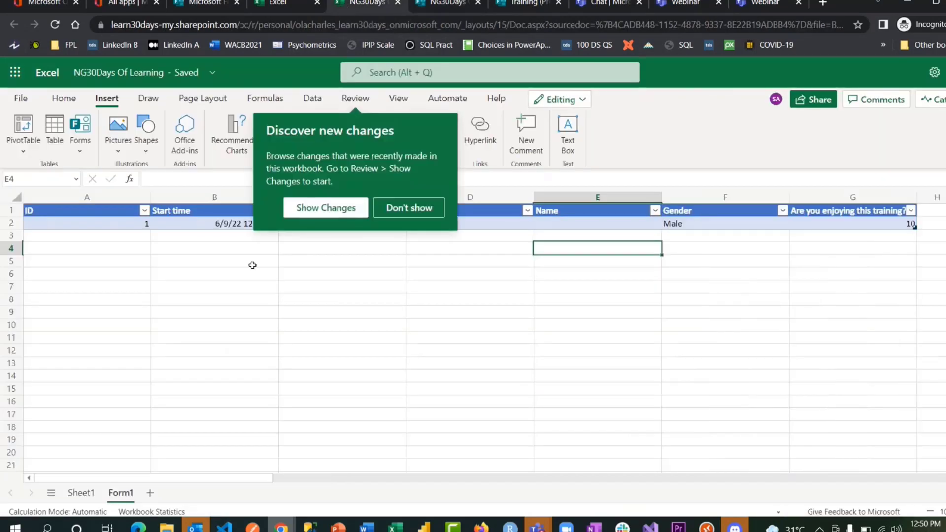
left_click(241, 324)
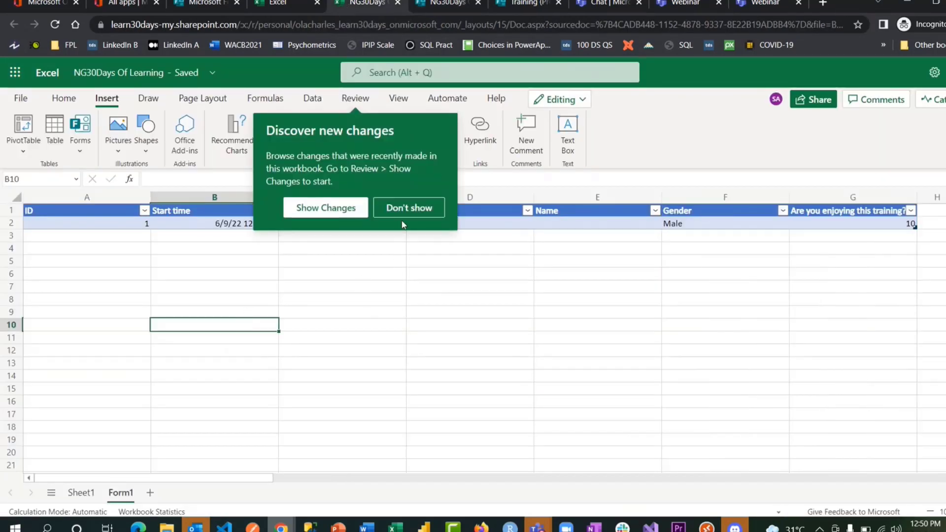
left_click(409, 208)
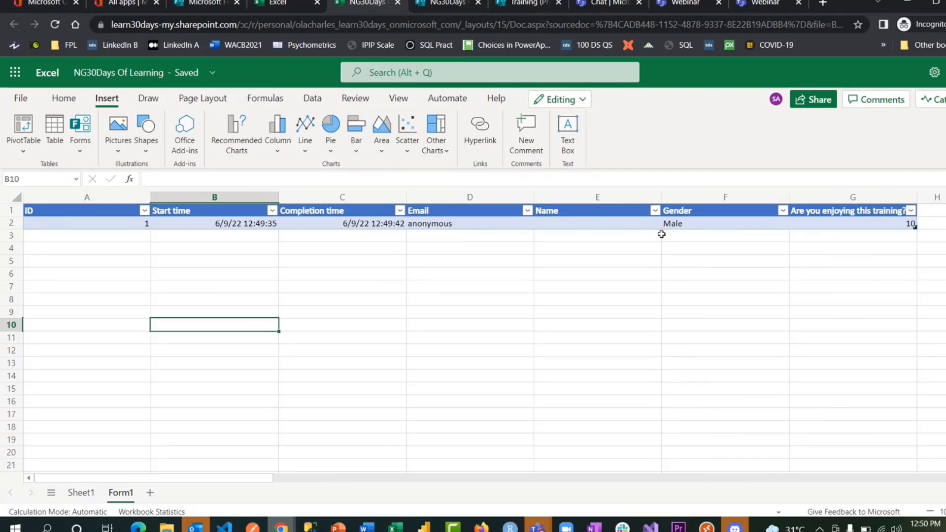
left_click(723, 223)
left_click(835, 223)
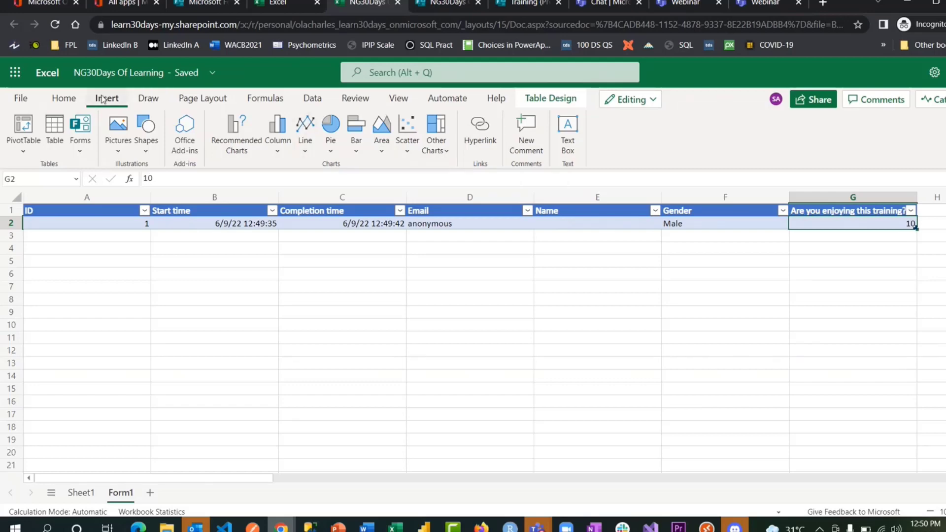
- Browse the Data and Home tabs, select cell D9, and return to the Forms responses
left_click(303, 103)
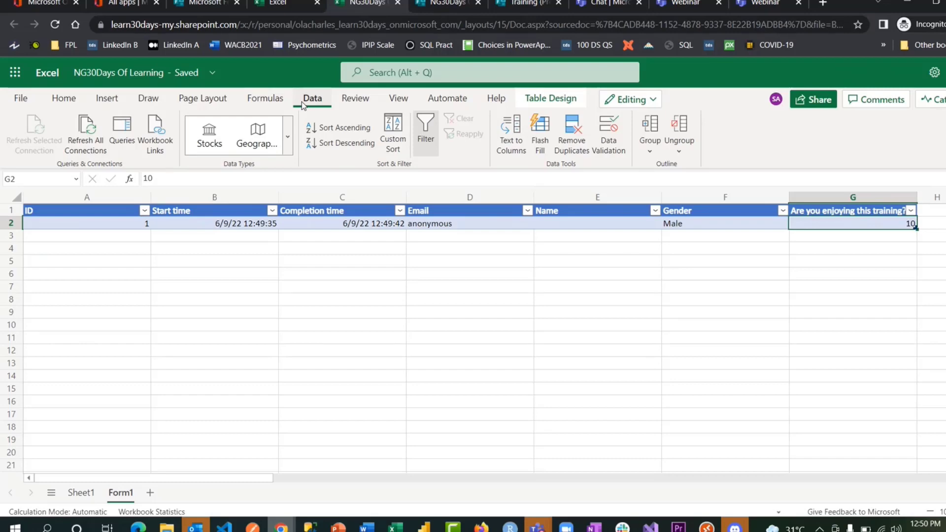
left_click(69, 100)
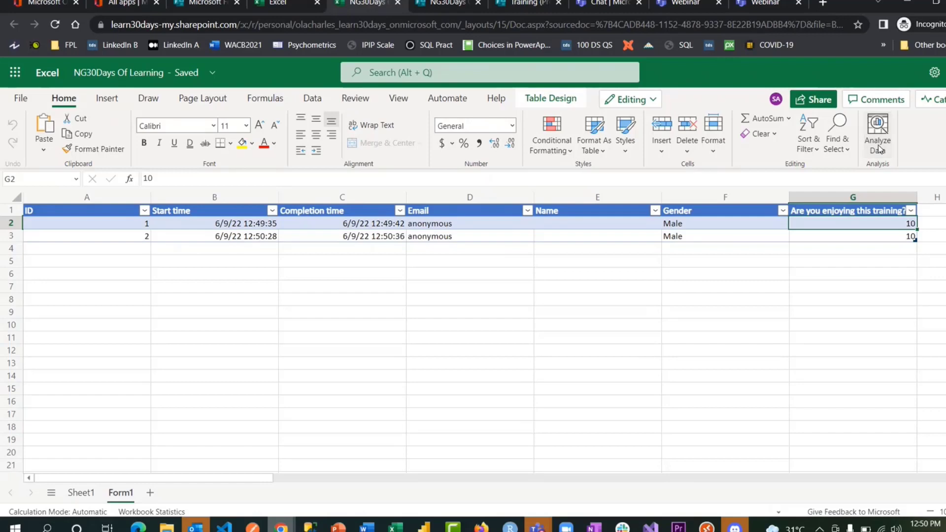
left_click(513, 313)
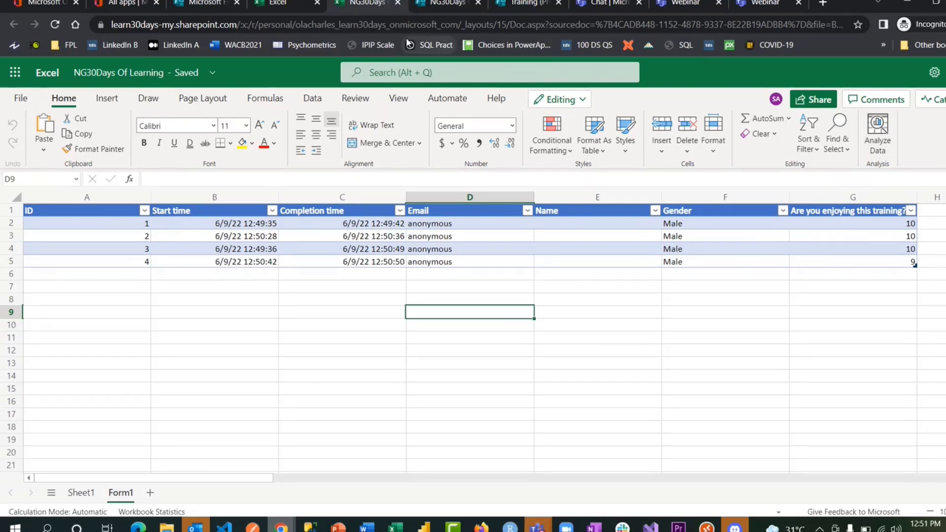
left_click(441, 4)
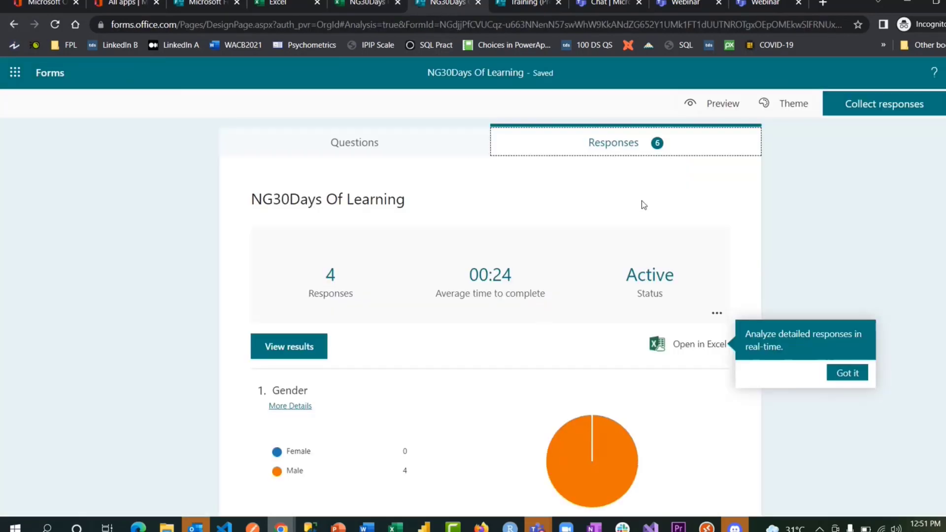
- Review the rating question's results, then return to the response workbook
scroll(524, 275, "down", 3)
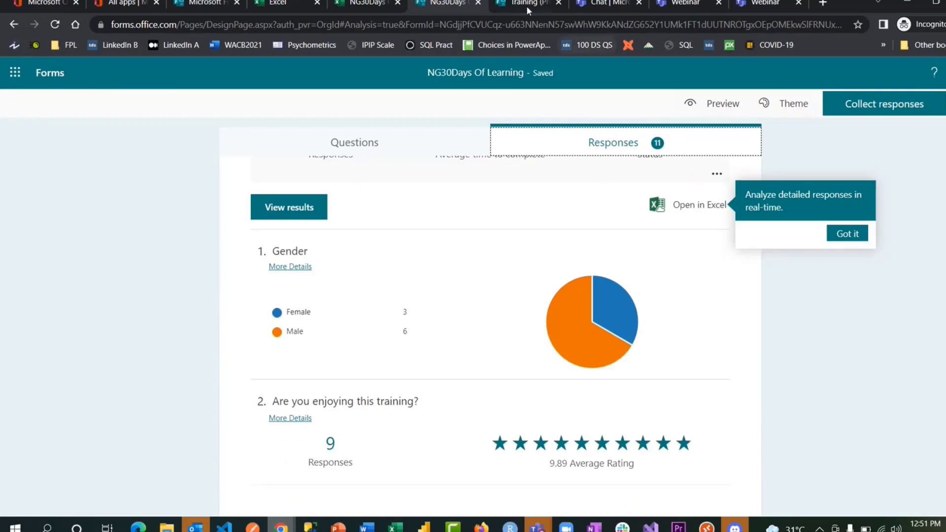
left_click(363, 4)
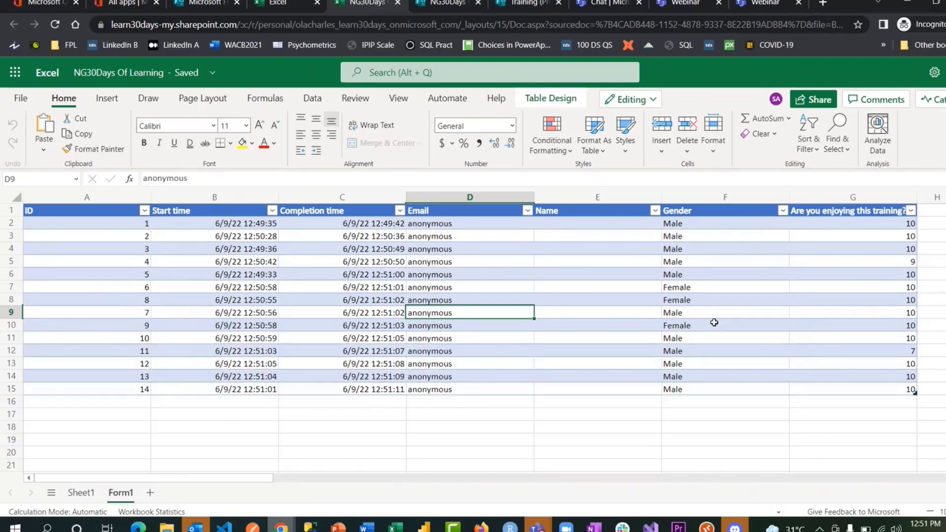
- Open the response workbook in desktop Excel, always allowing such links to open Excel
left_click(714, 322)
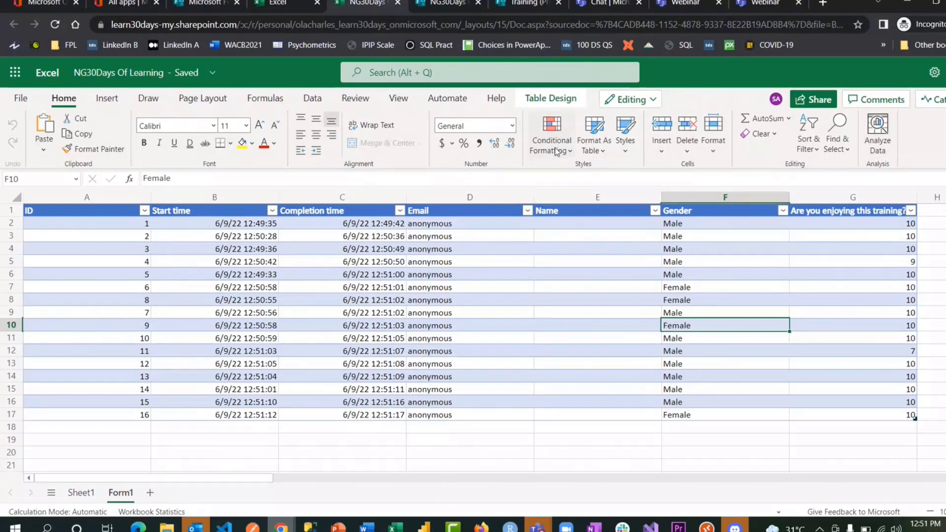
left_click(629, 99)
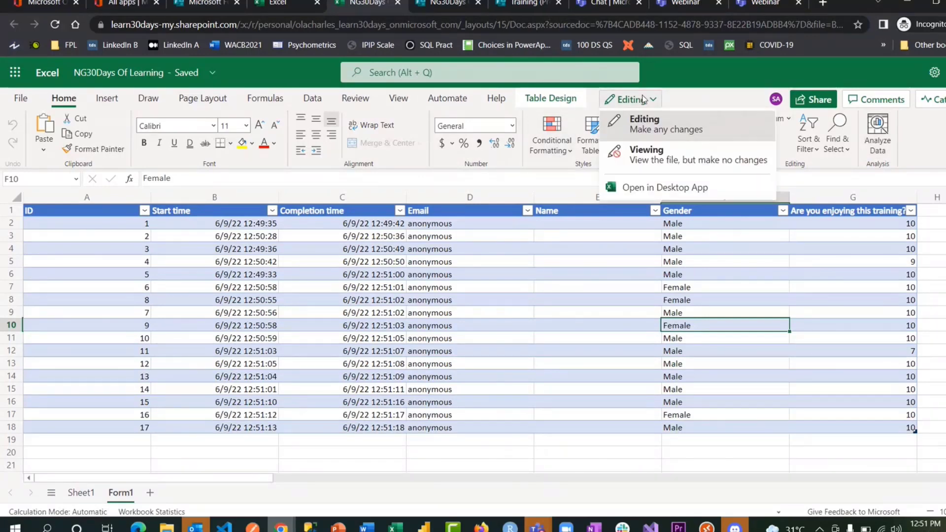
left_click(669, 192)
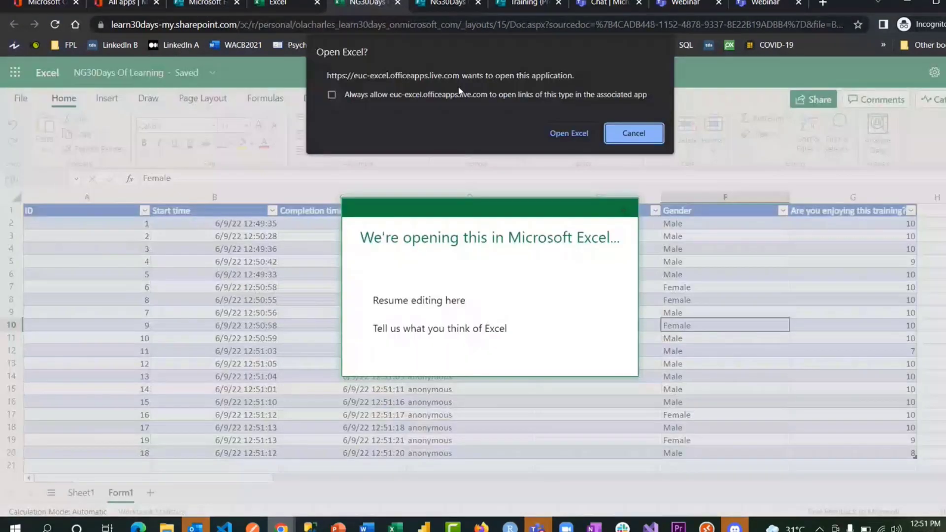
left_click(331, 94)
- Open the workbook in desktop Excel and sign in with the work account for this app only
left_click(569, 133)
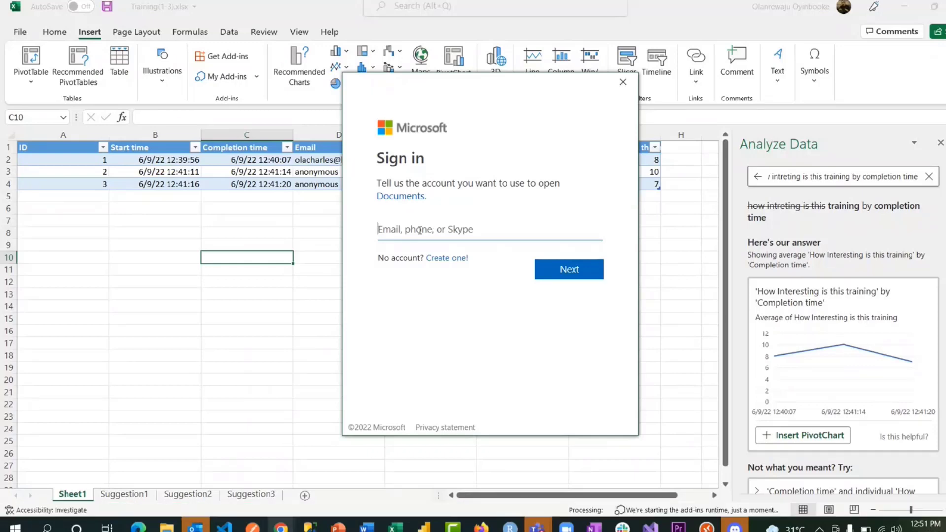
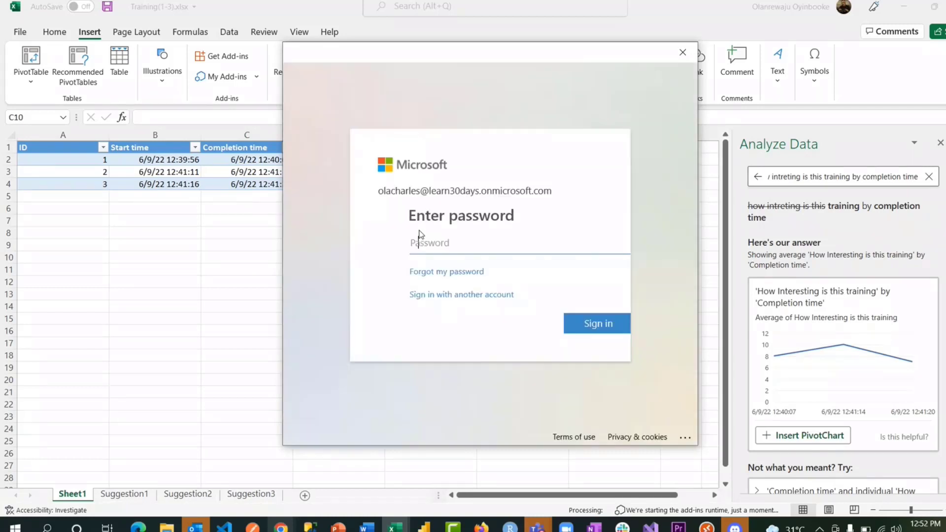
type("********")
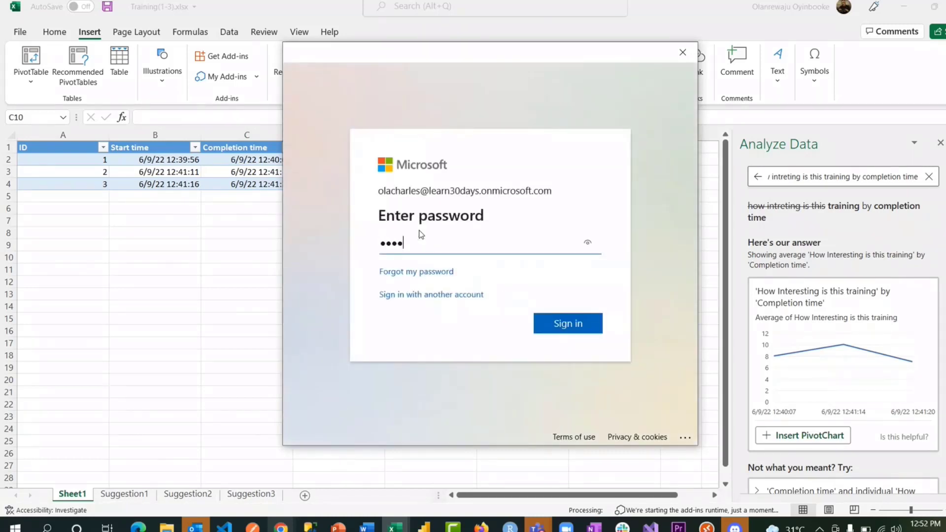
type("*********")
key("Return")
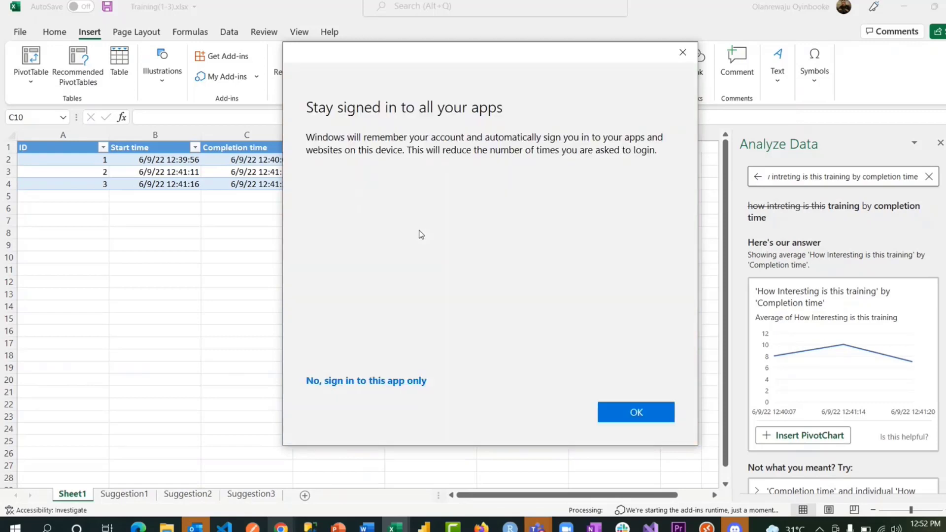
left_click(395, 381)
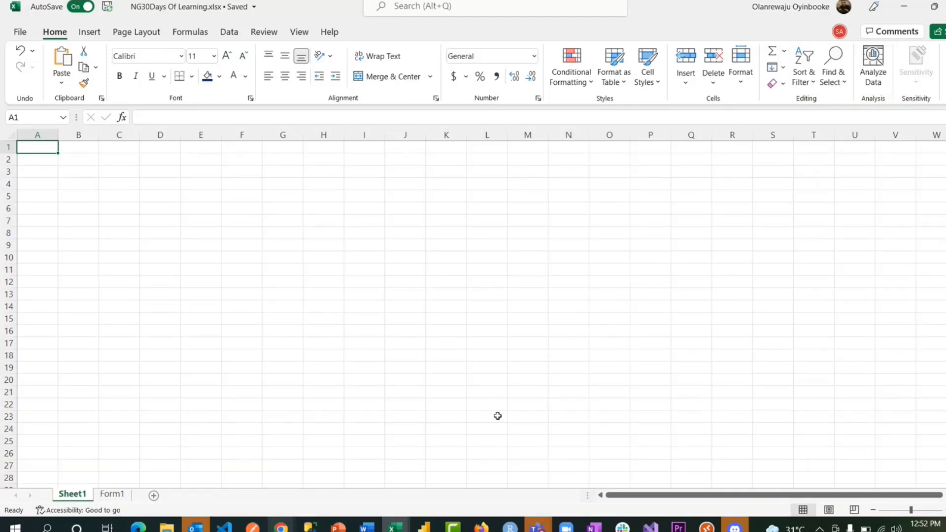
- Switch to the Form1 response table and run Analyze Data to see suggested insights
left_click(112, 495)
scroll(662, 391, "down", 9)
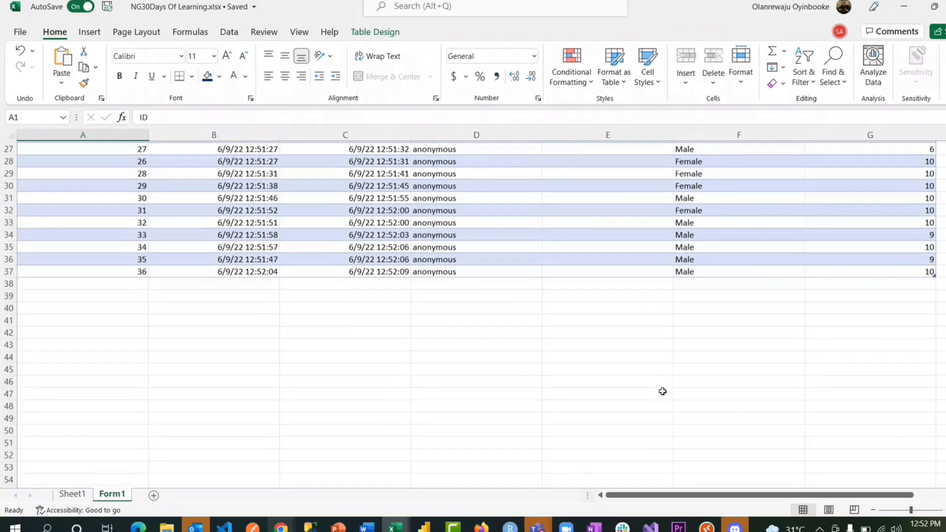
scroll(662, 390, "up", 9)
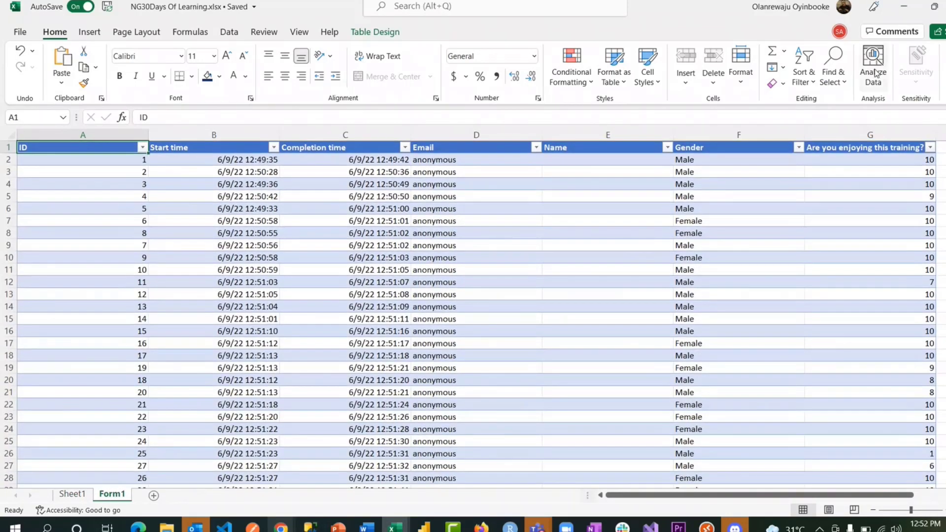
left_click(873, 69)
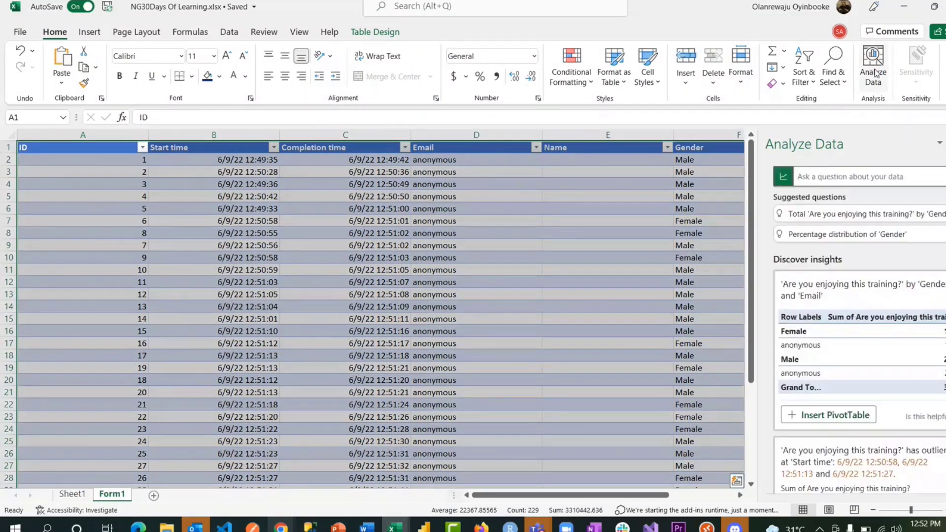
scroll(841, 394, "down", 6)
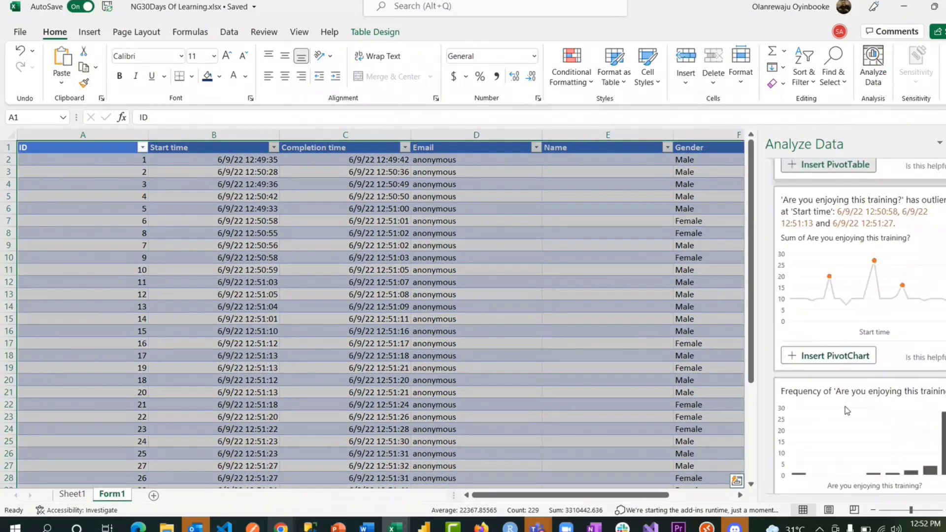
scroll(841, 306, "down", 4)
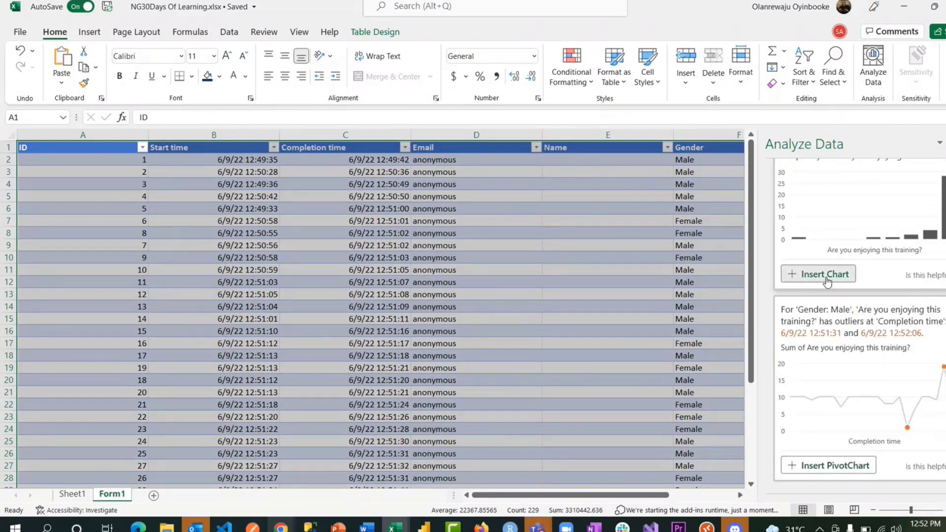
- Insert the frequency chart of 'Are you enjoying this training?' and drag it below the response table
left_click(826, 276)
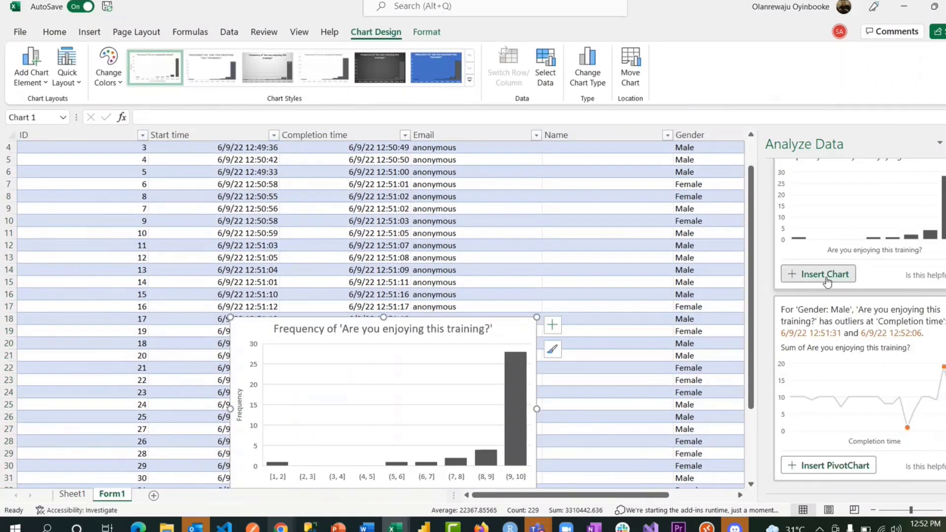
scroll(535, 316, "down", 3)
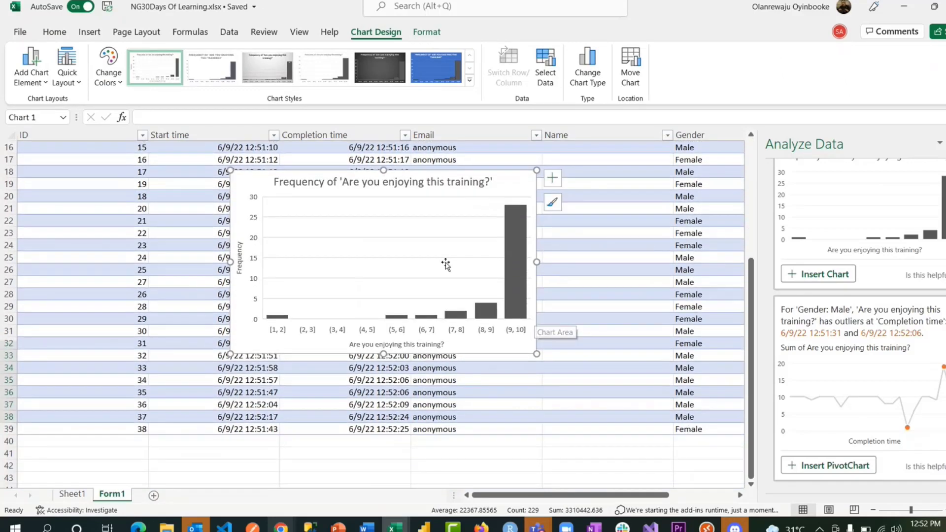
left_click(423, 250)
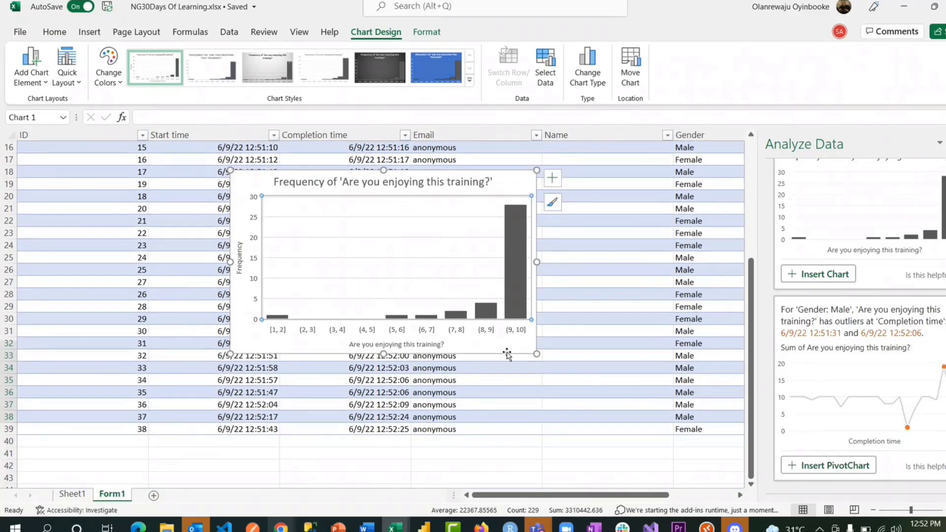
left_click_drag(507, 355, 464, 487)
left_click_drag(410, 530, 409, 504)
scroll(467, 474, "down", 2)
scroll(467, 475, "down", 1)
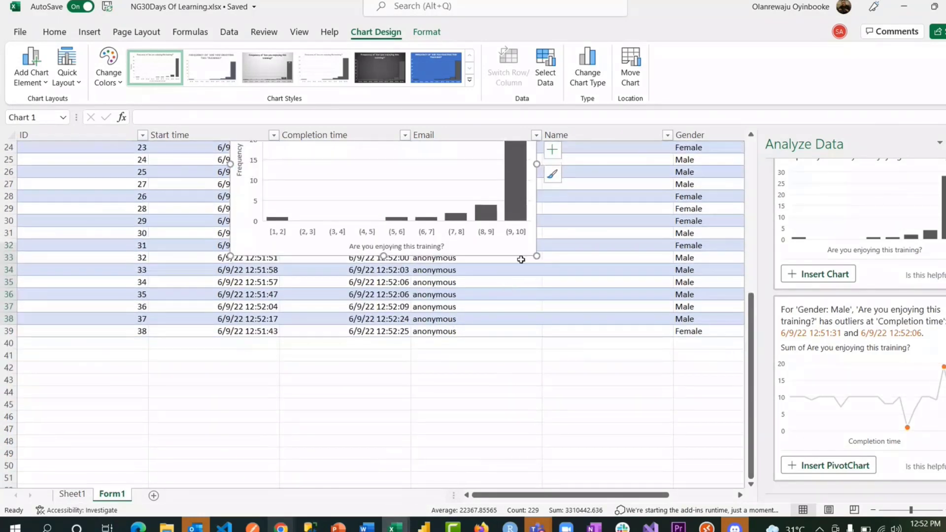
left_click_drag(519, 256, 443, 440)
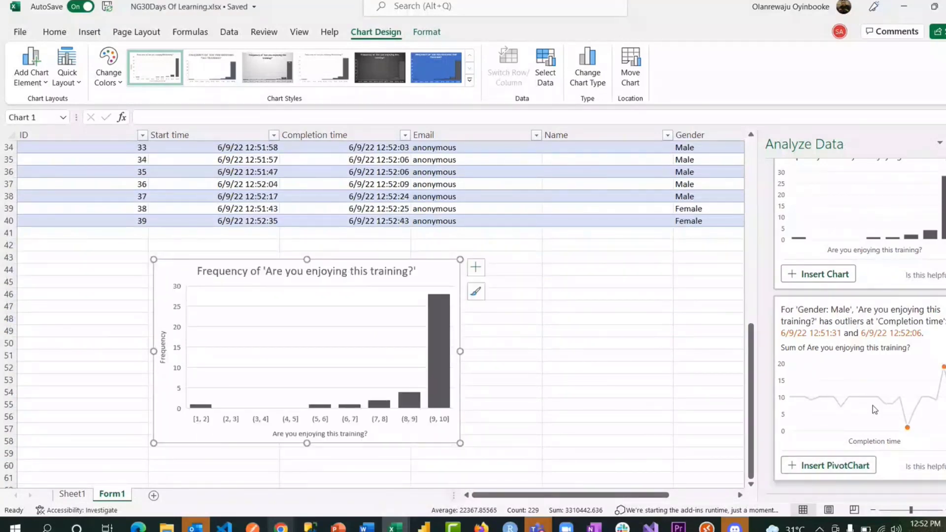
scroll(838, 434, "down", 1)
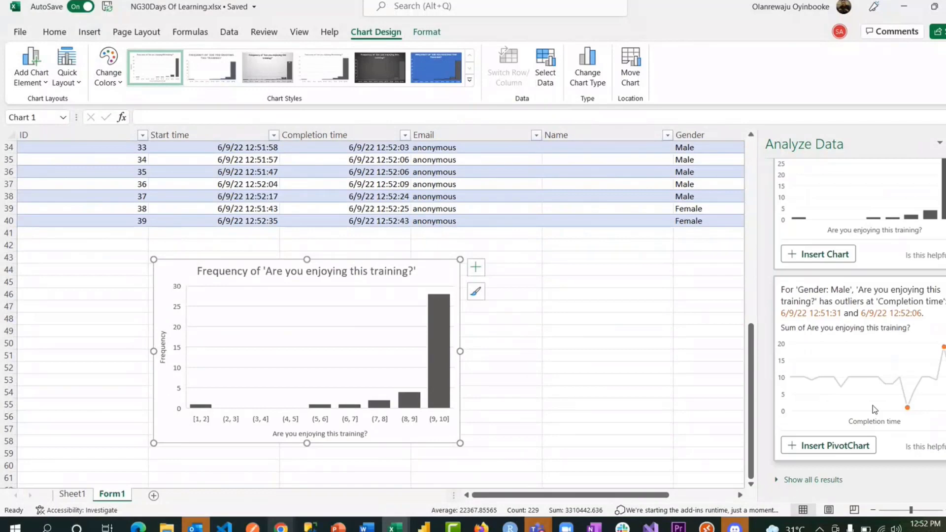
left_click(825, 482)
scroll(827, 485, "down", 3)
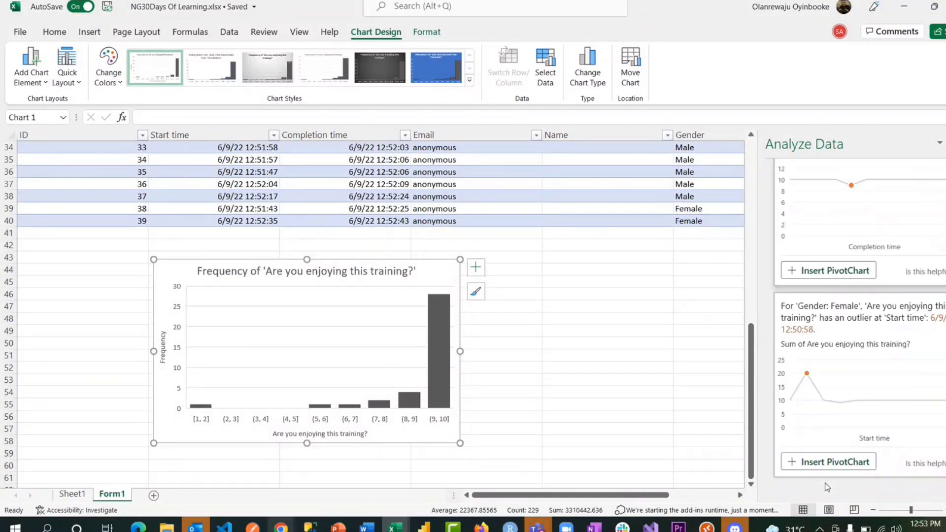
- Ask Analyze Data 'are you enjoying this training by gender' and insert the resulting PivotChart
scroll(827, 487, "up", 5)
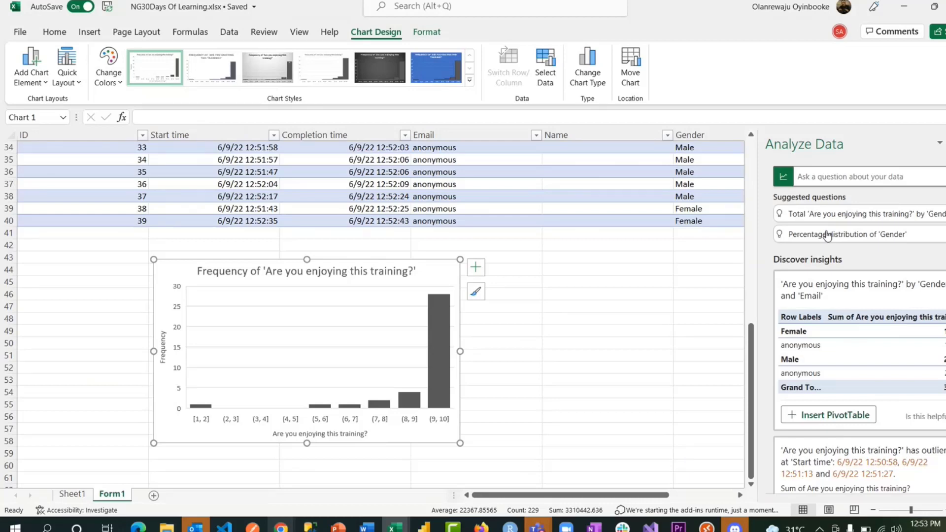
left_click(828, 177)
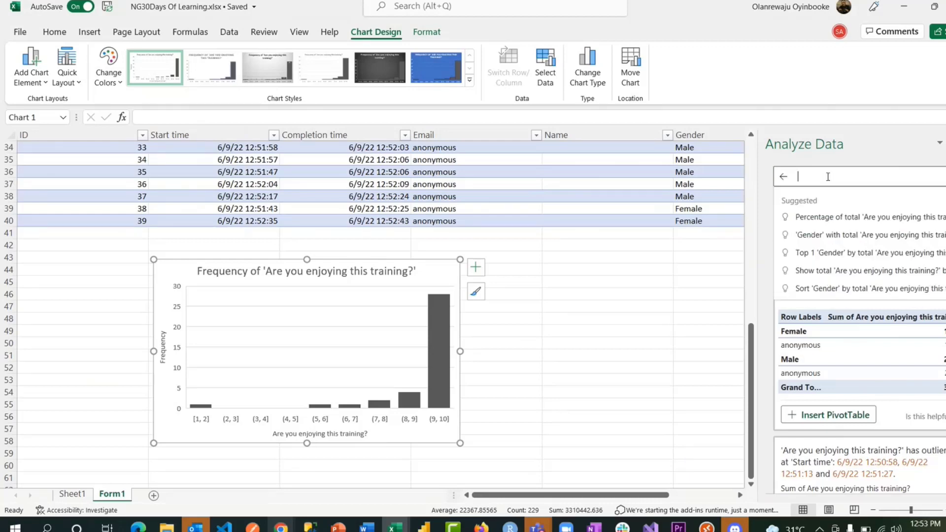
type("are you en")
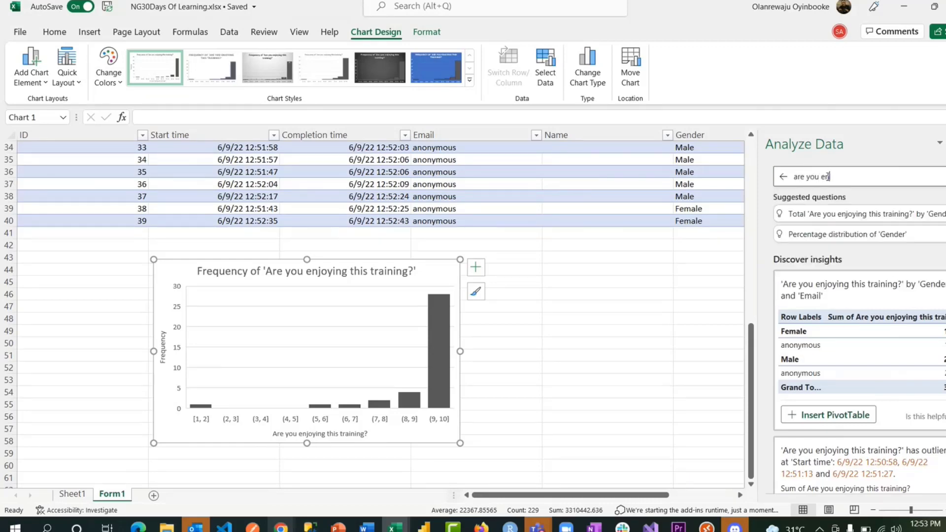
type("joying this training by gender")
key("Return")
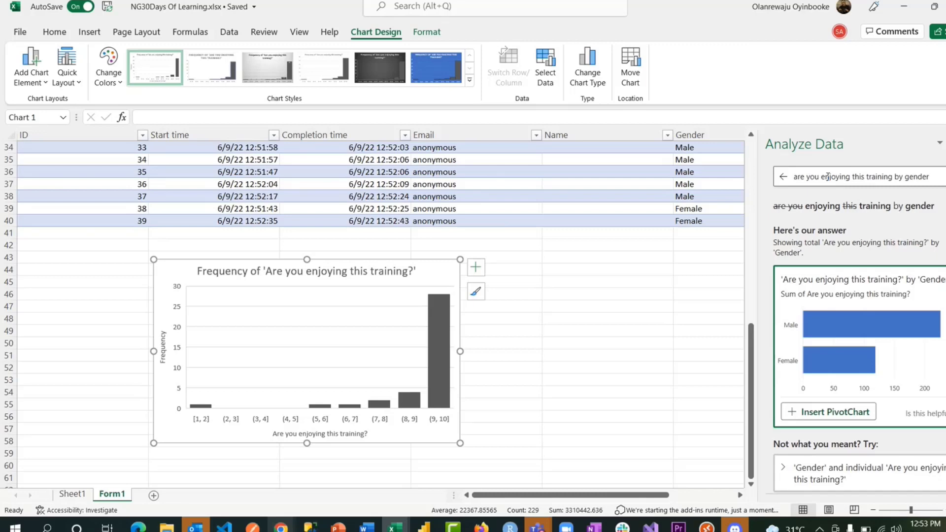
left_click(832, 418)
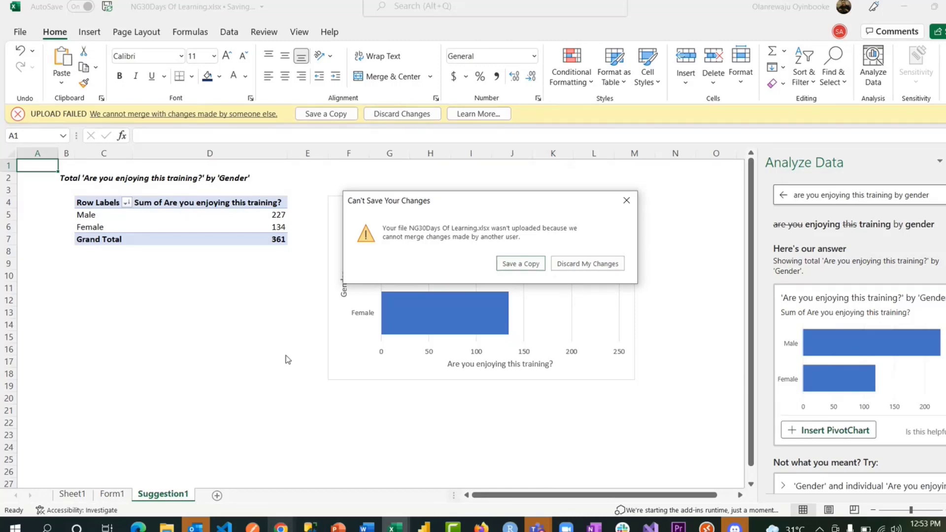
- Discard the desktop changes that failed to upload and continue in the browser workbook
left_click(601, 263)
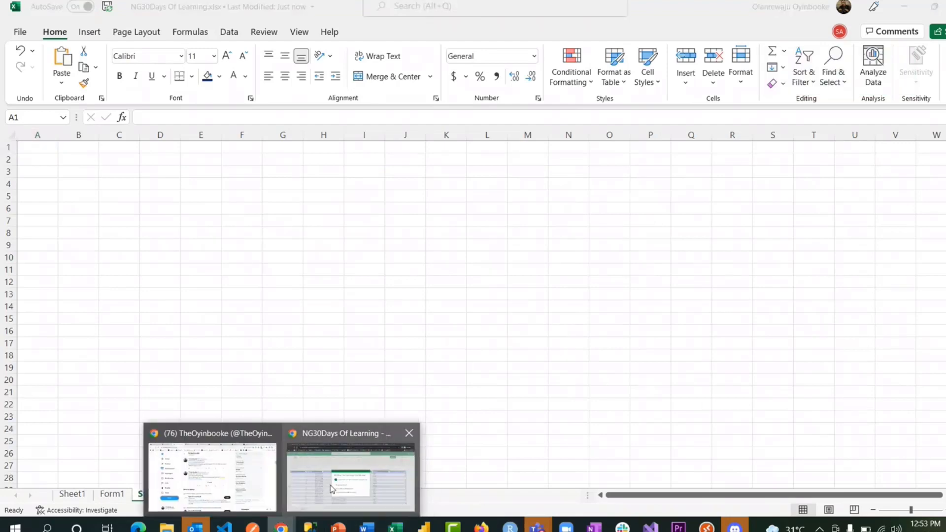
left_click(353, 465)
left_click(621, 210)
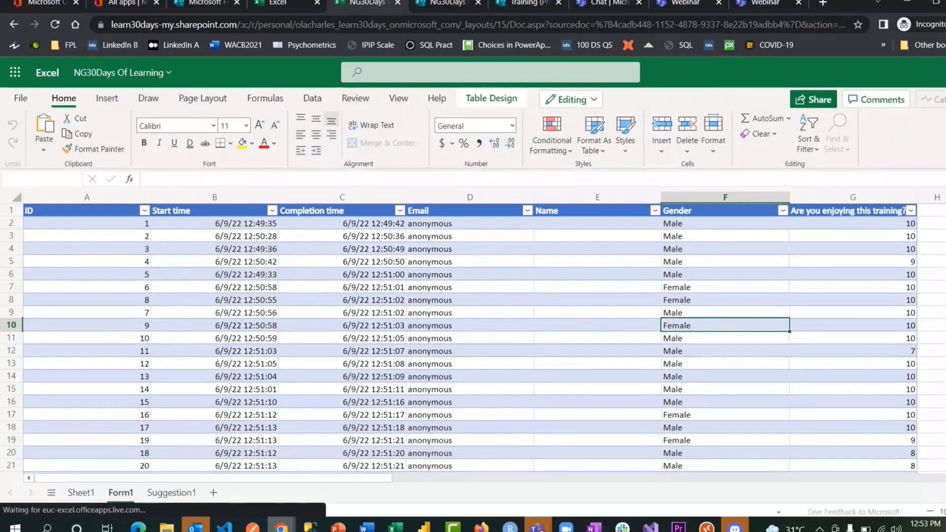
- Scroll Form1 as new responses arrive up to ID 42, then open Analyze Data
scroll(369, 288, "down", 9)
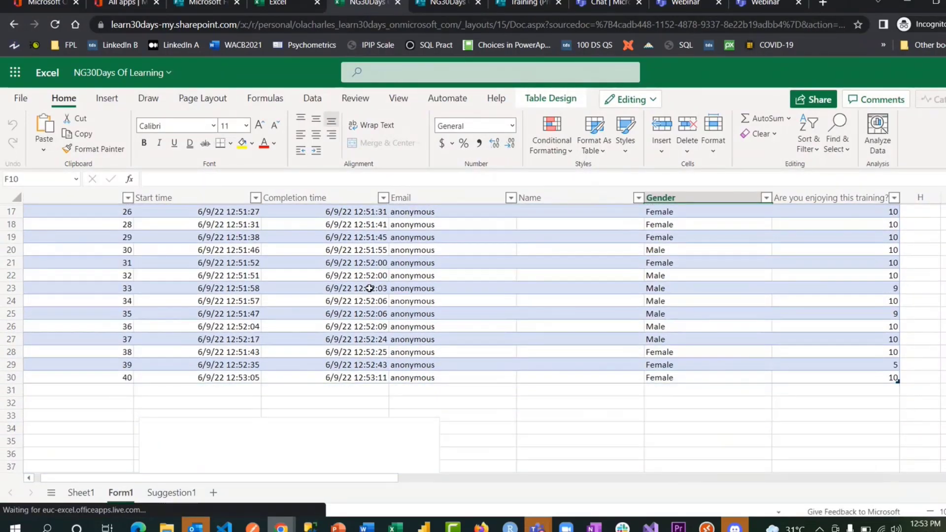
scroll(369, 288, "down", 1)
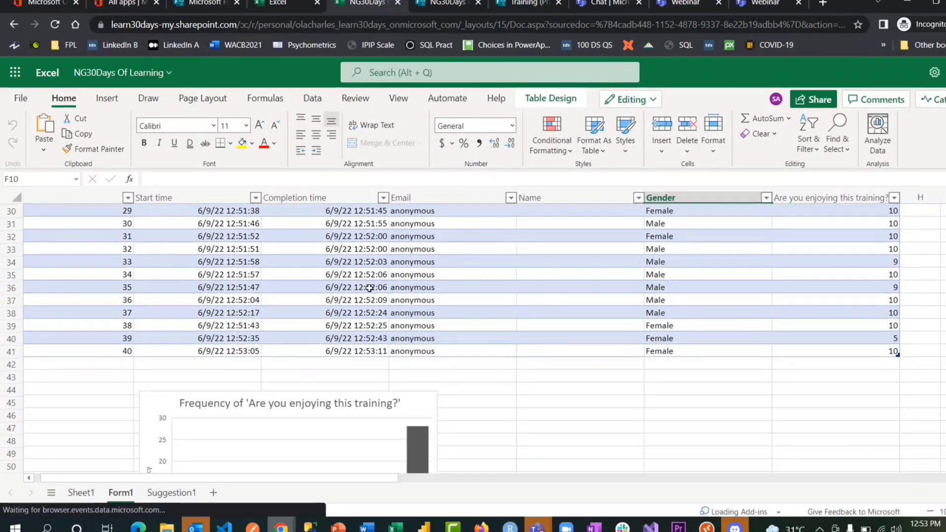
scroll(369, 288, "down", 3)
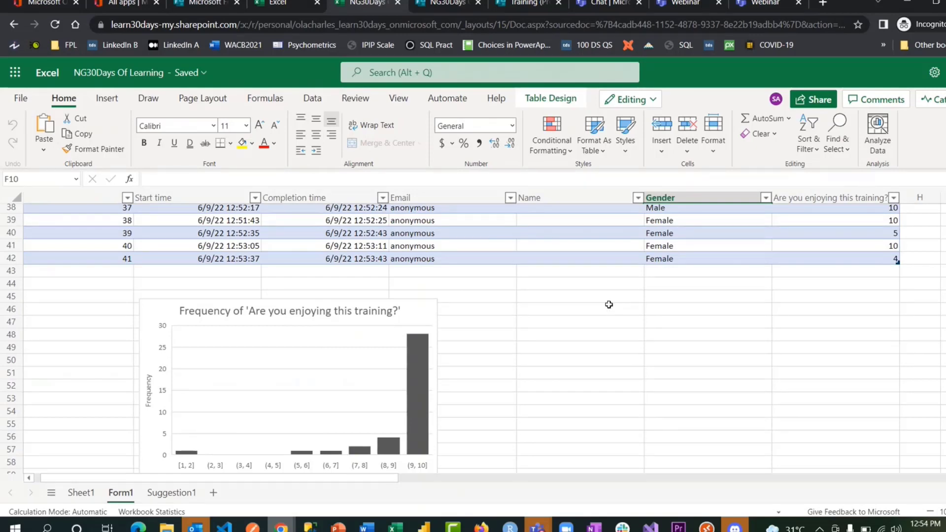
left_click(421, 313)
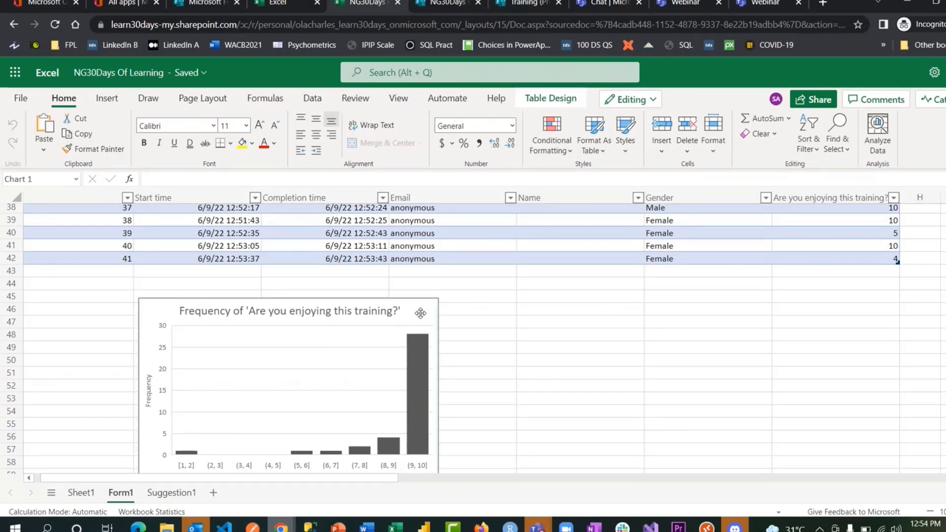
left_click(583, 343)
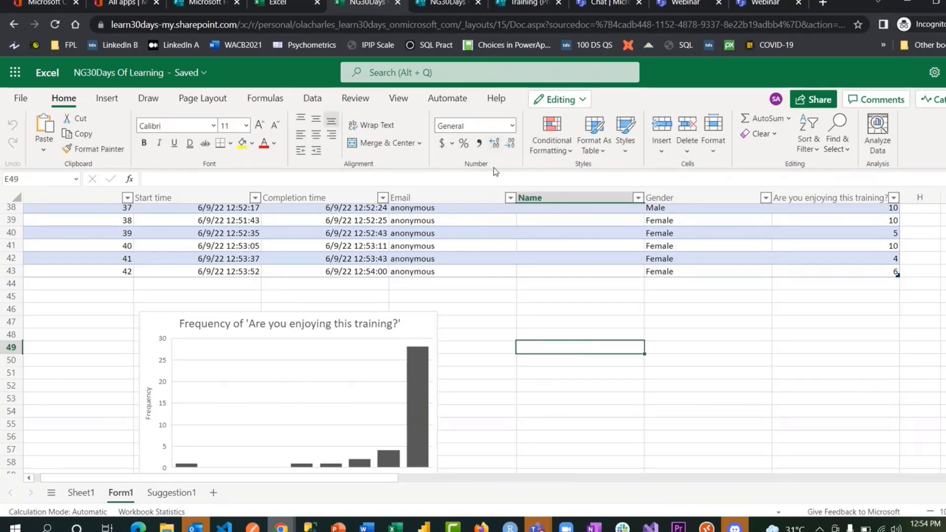
left_click(876, 136)
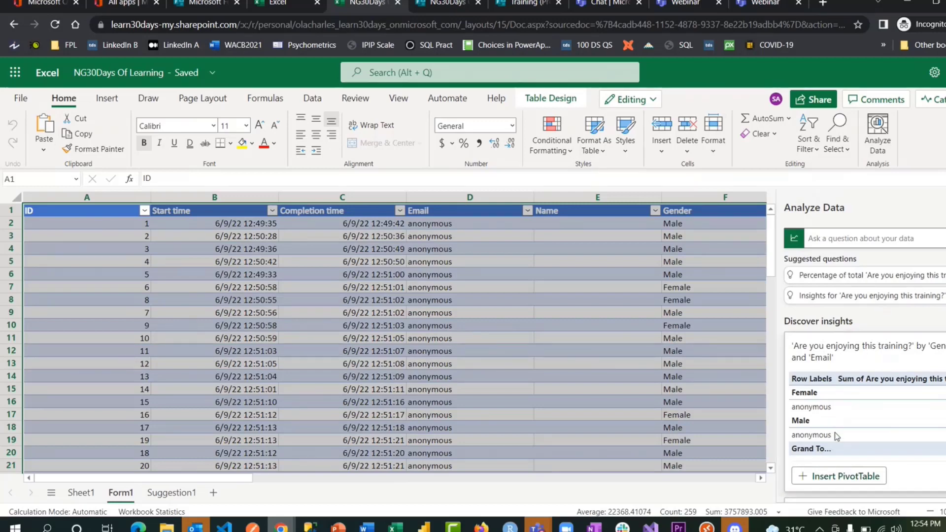
- Ask 'are you enjoying this training by gender', insert the PivotChart as Suggestion2, and return to Form1
left_click(825, 238)
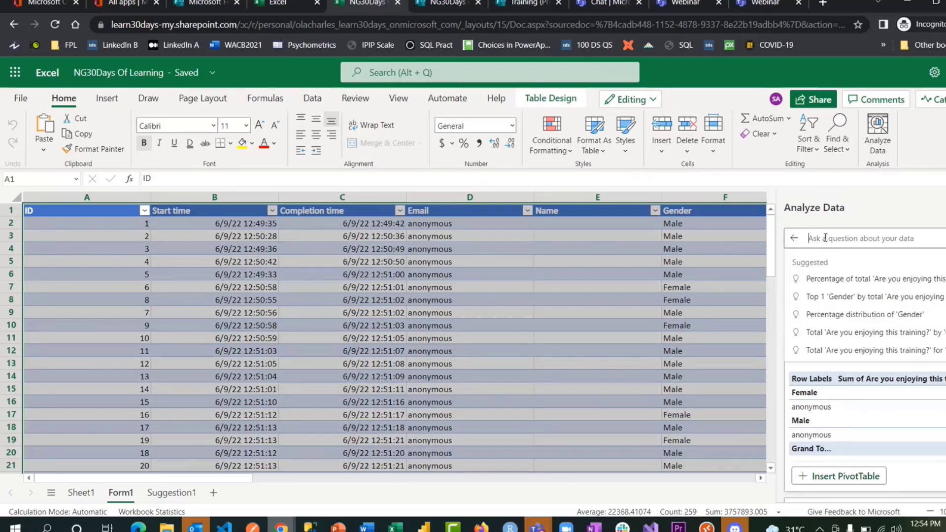
type("are you en")
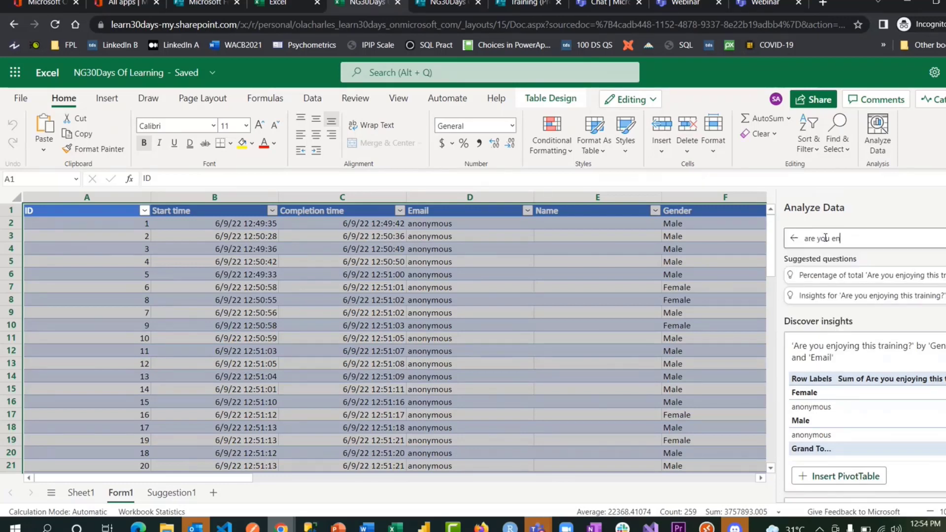
type("joyin")
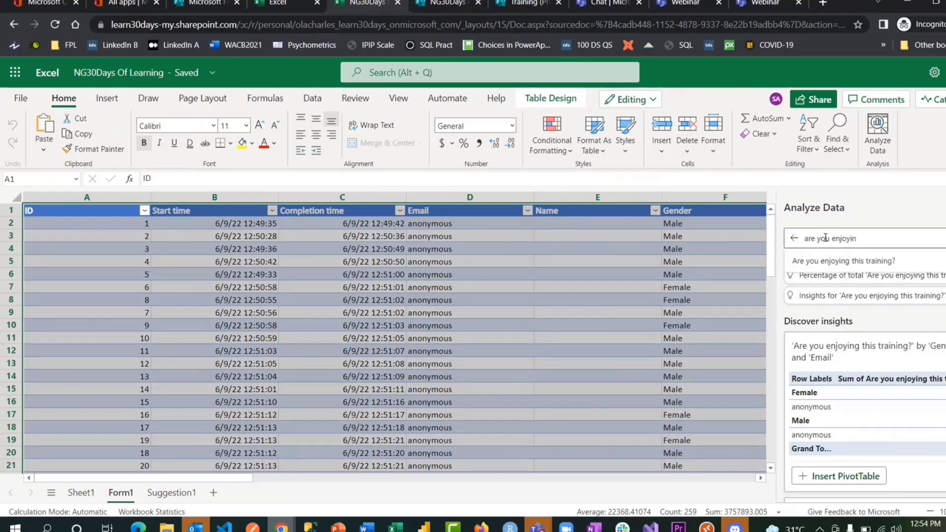
type("g this trai")
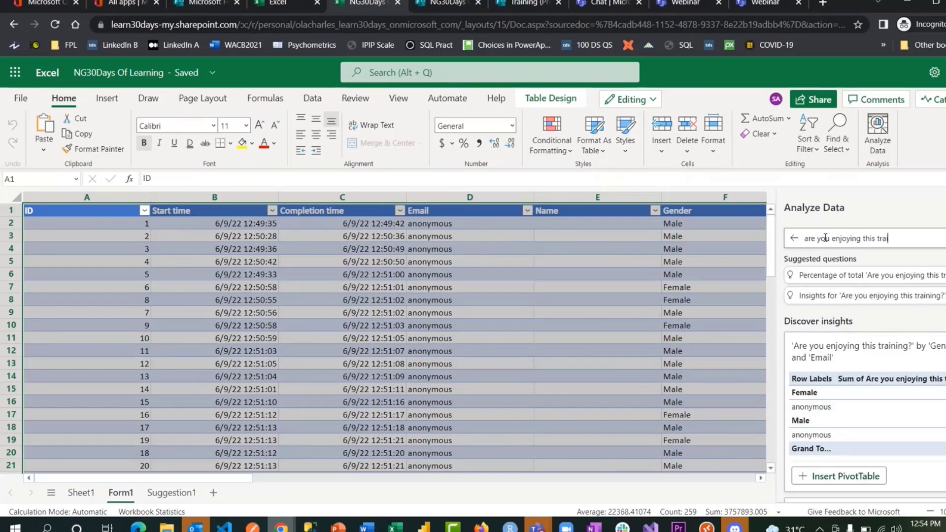
type("ning by gender")
key("Return")
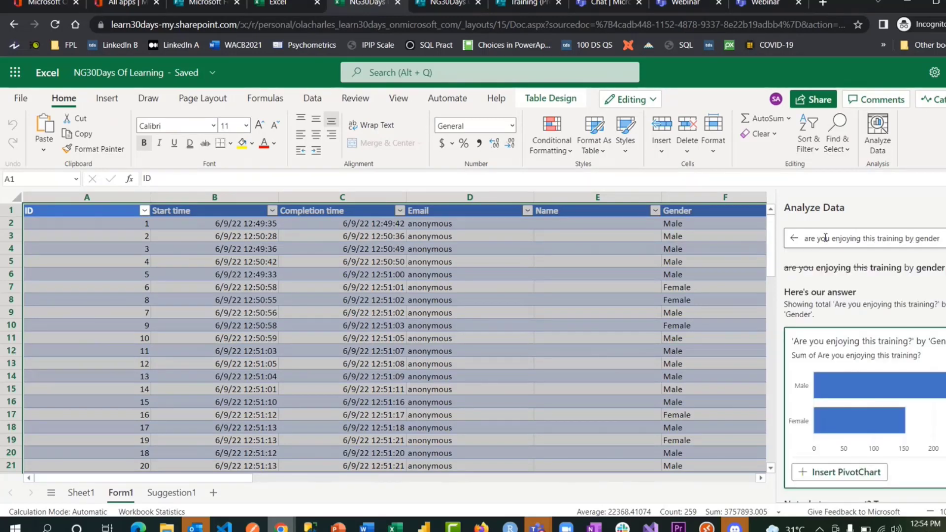
left_click(857, 473)
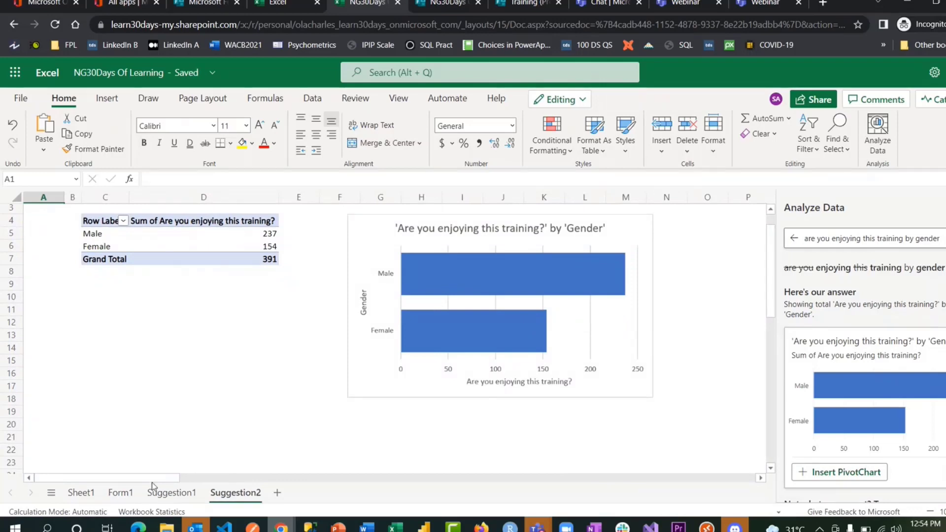
left_click(121, 493)
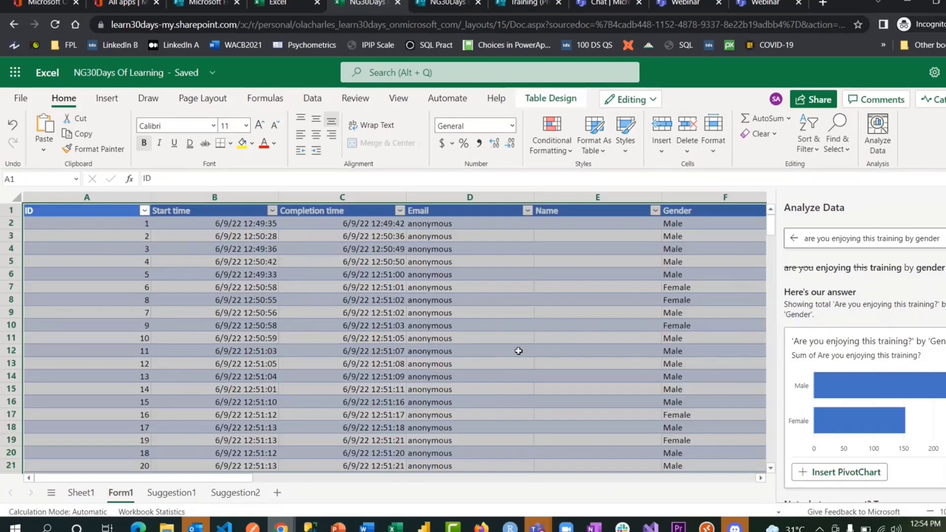
- Format the 'Are you enjoying this training?' column as Number, then view the Suggestion2 sheet
scroll(587, 322, "right", 3)
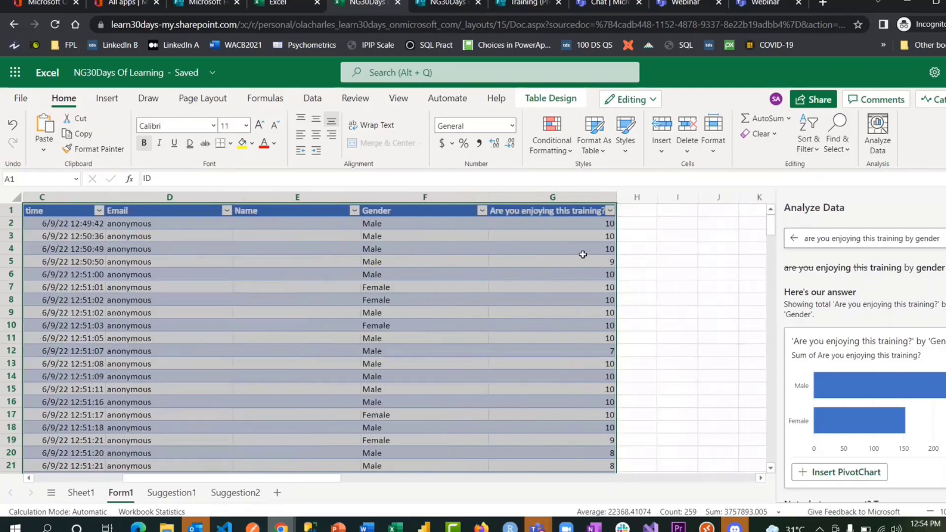
left_click(576, 237)
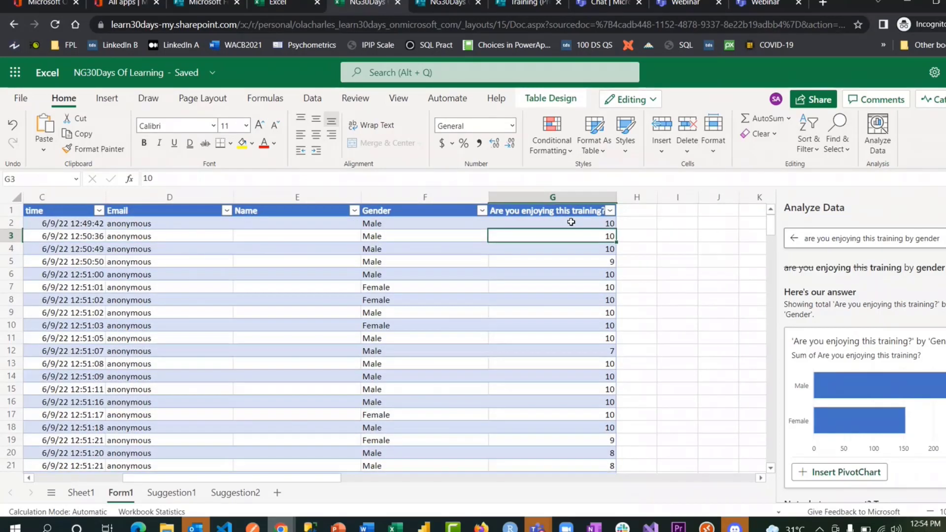
left_click(559, 198)
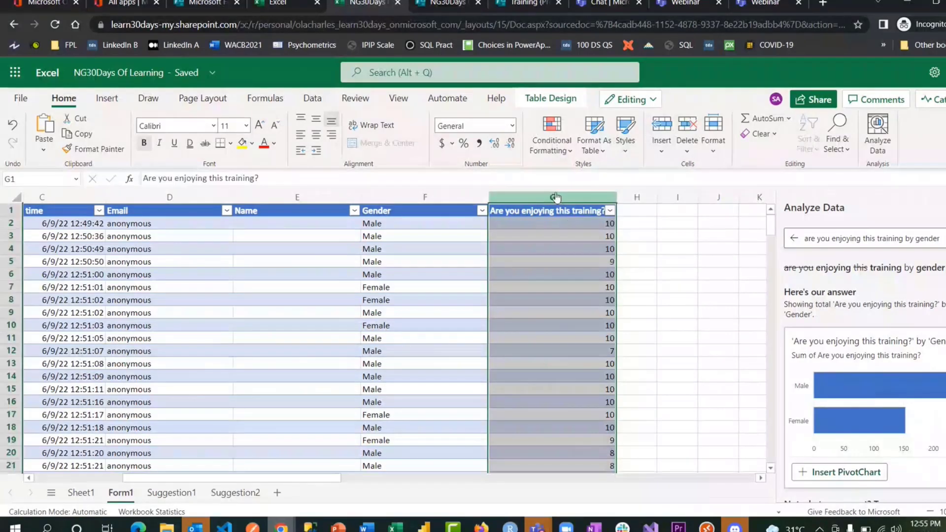
left_click(512, 126)
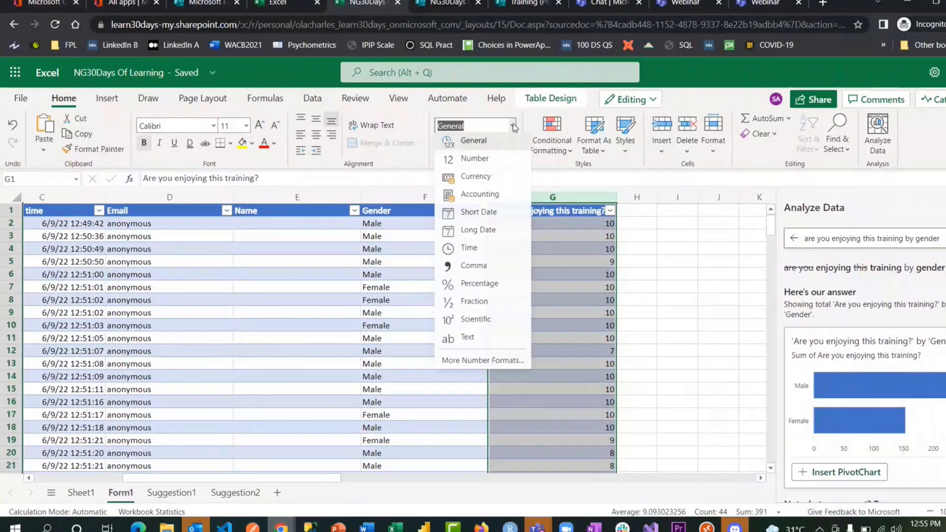
left_click(482, 158)
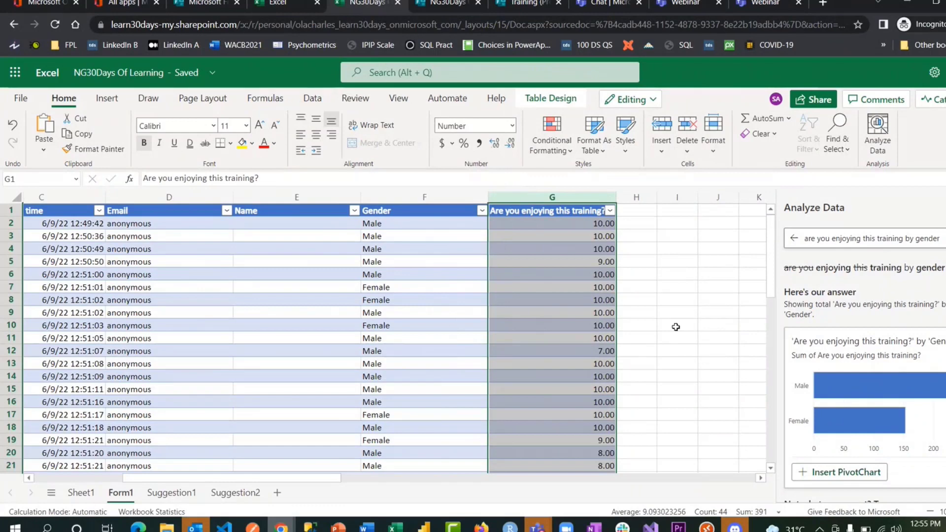
left_click(235, 492)
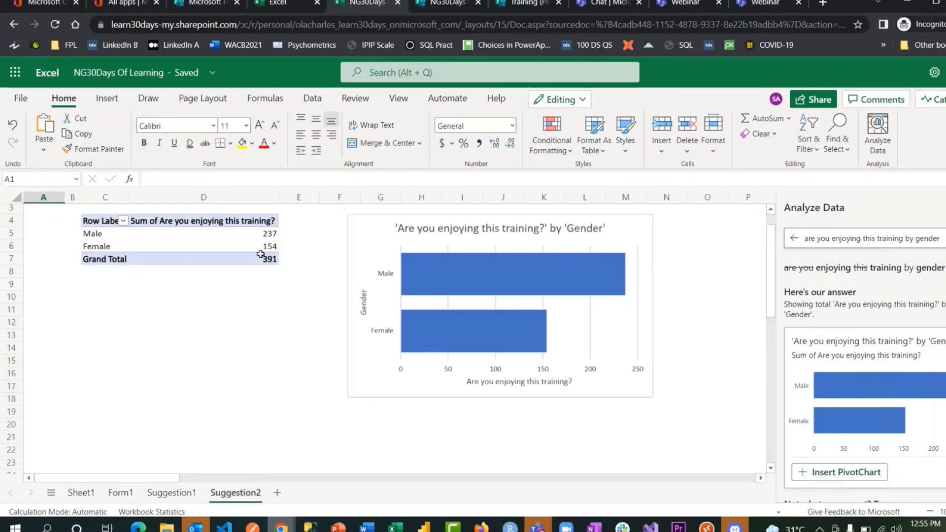
- Change the Suggestion2 PivotTable to average the enjoyment ratings by gender instead of summing them
left_click(221, 220)
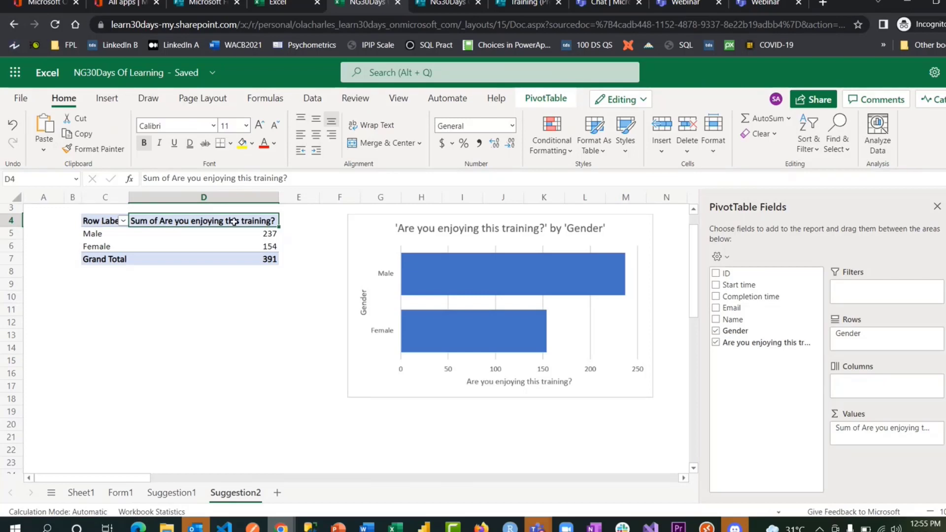
right_click(233, 222)
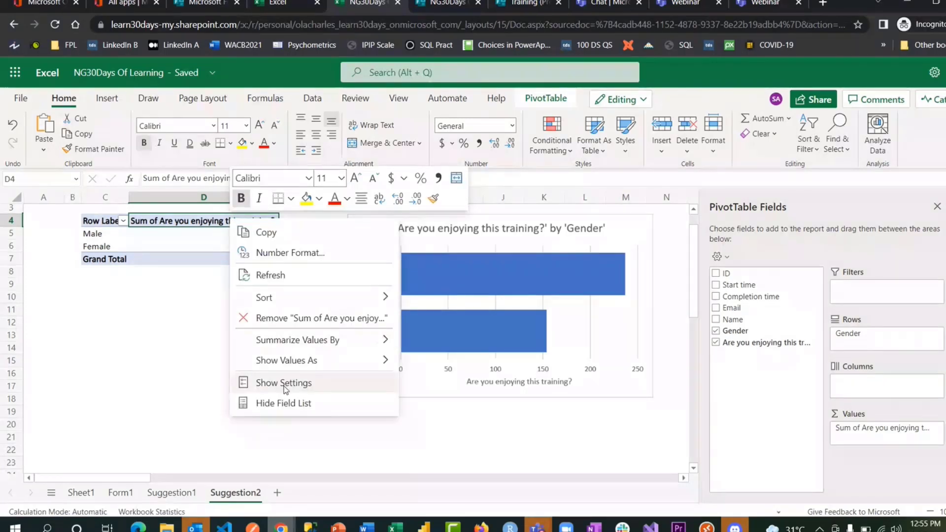
mouse_move(359, 341)
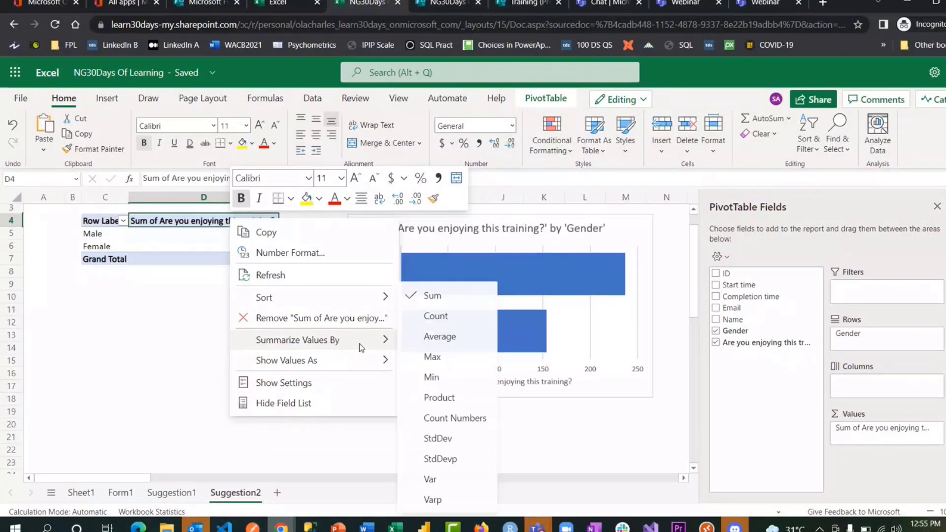
left_click(451, 339)
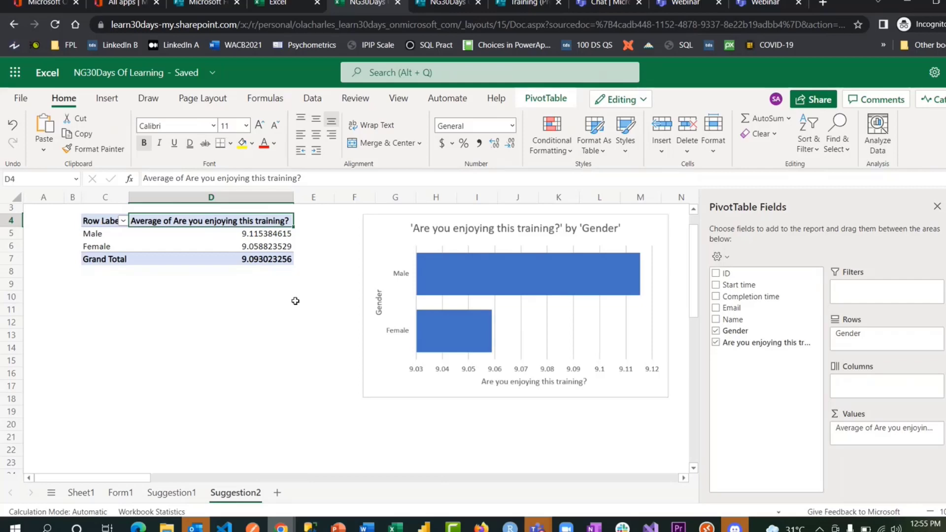
left_click(81, 493)
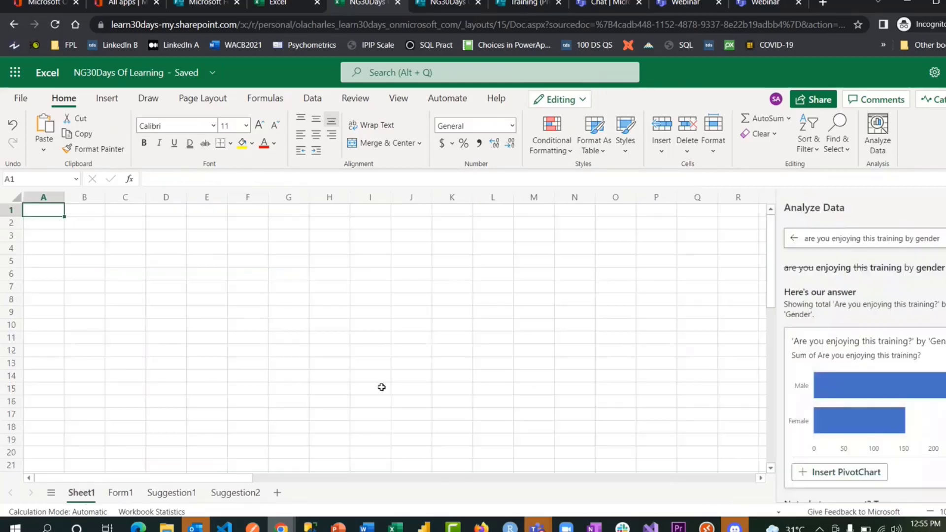
- Open Form1 and scroll to the end of the response table
left_click(124, 492)
left_click(661, 284)
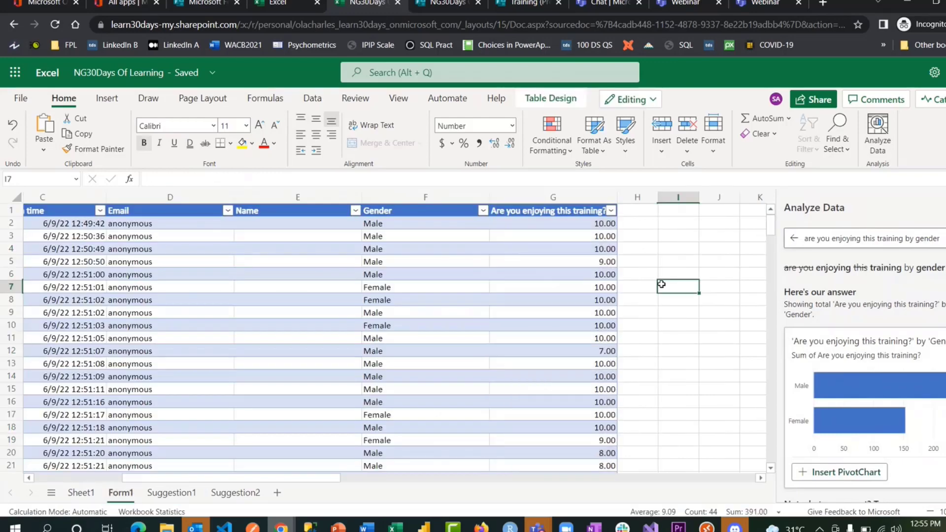
scroll(661, 285, "left", 4)
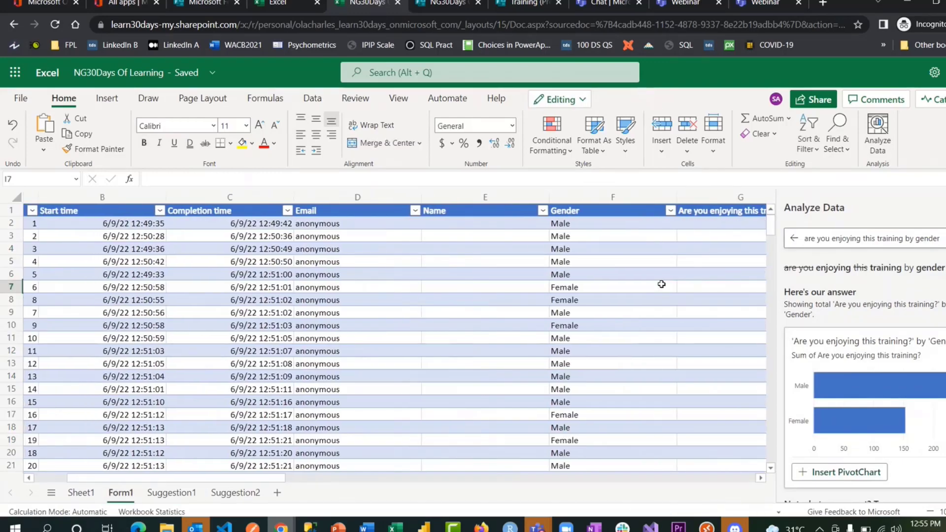
left_click(661, 284)
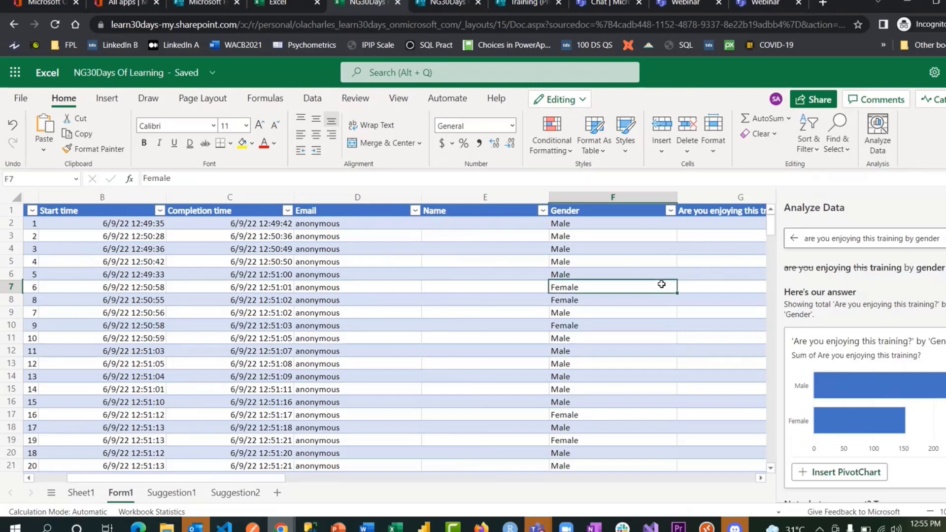
scroll(661, 284, "down", 4)
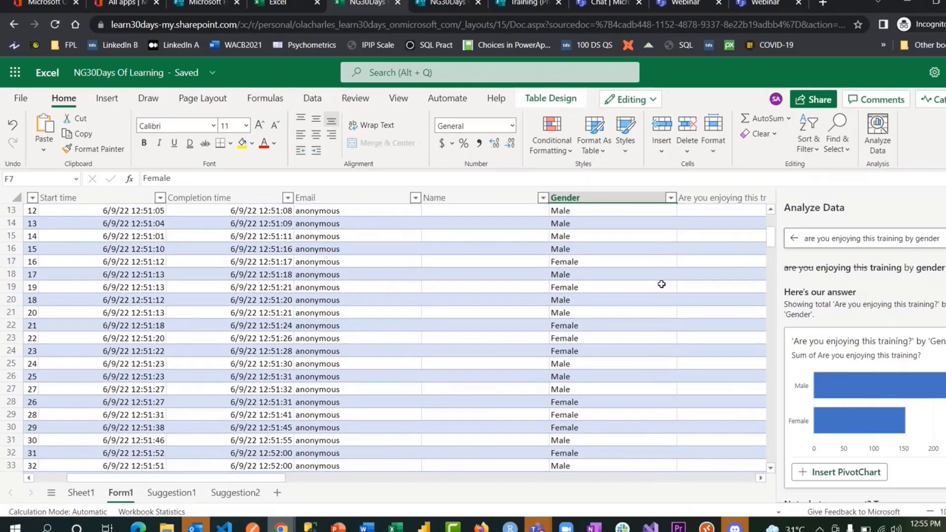
scroll(661, 284, "down", 8)
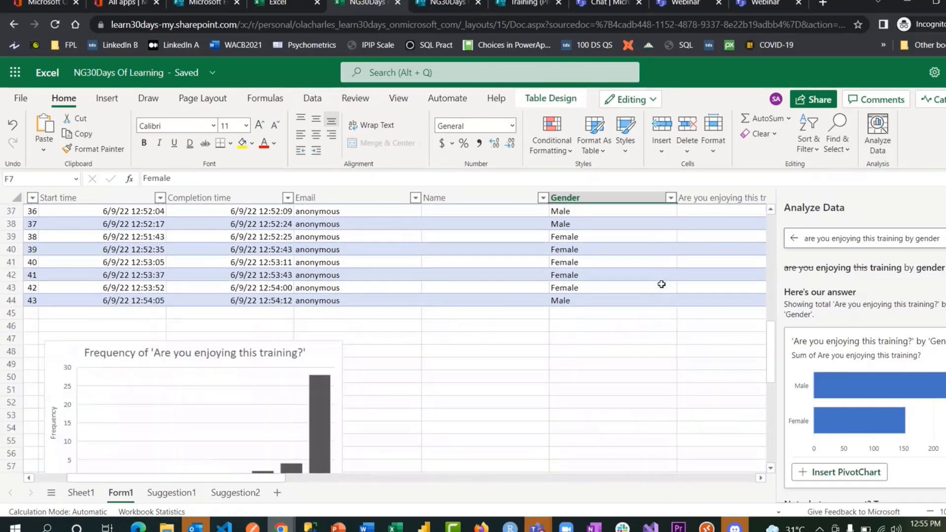
- Refresh the workbook to show the 45th response dated 6/9/22 12:55, then open Suggestion1
left_click(285, 6)
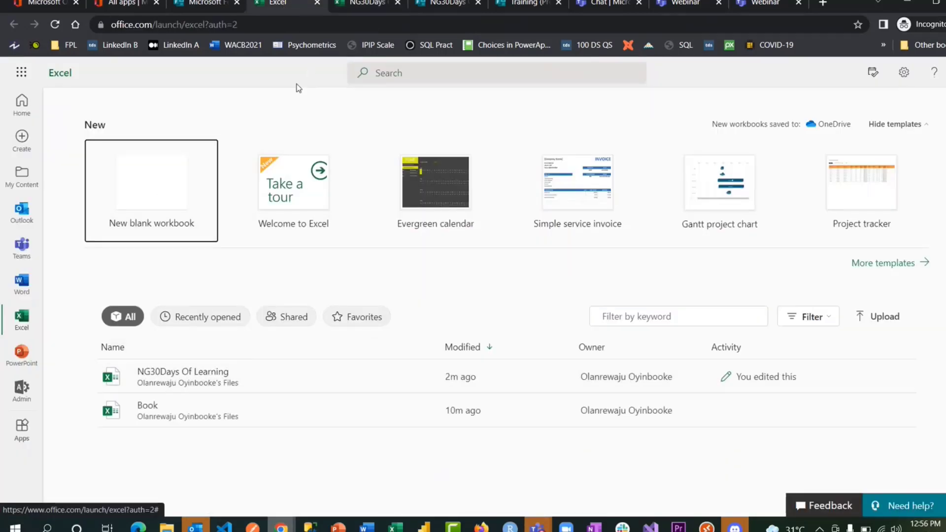
left_click(365, 4)
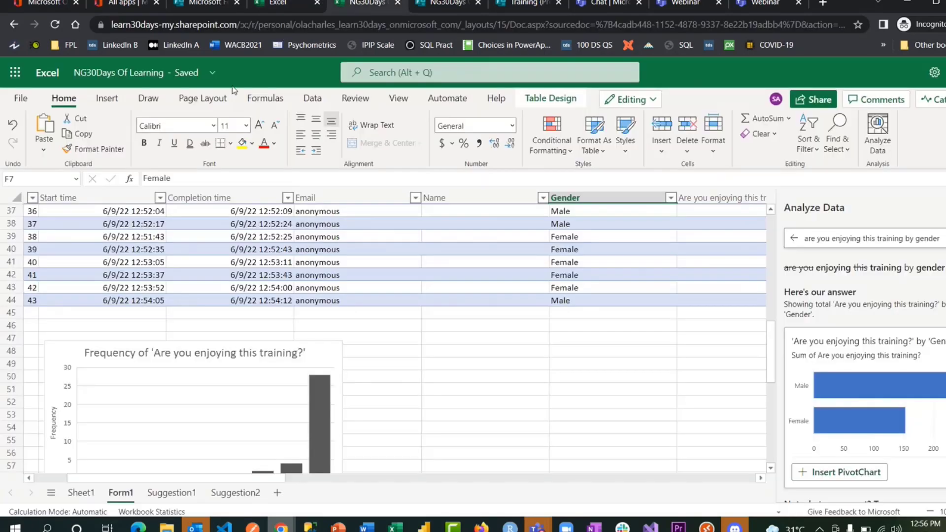
left_click(110, 99)
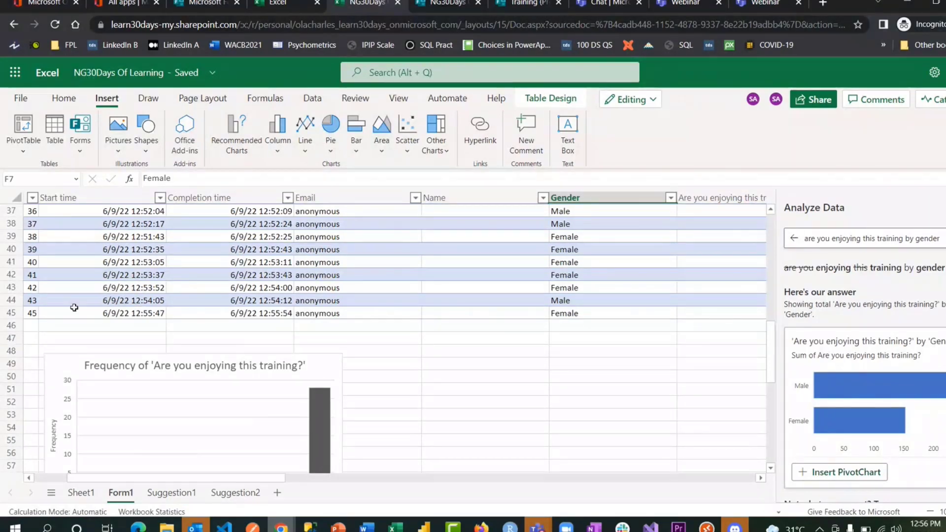
scroll(268, 331, "down", 2)
scroll(268, 332, "down", 2)
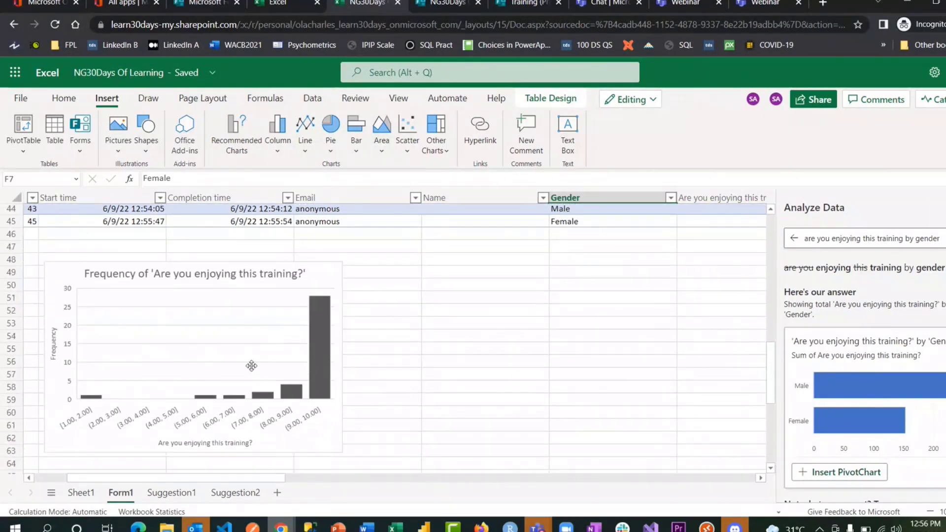
left_click(304, 317)
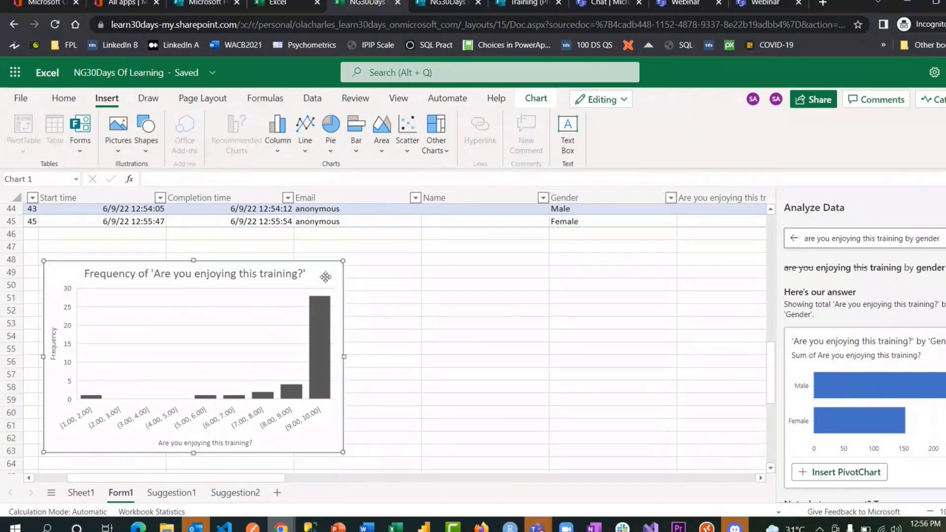
left_click(191, 493)
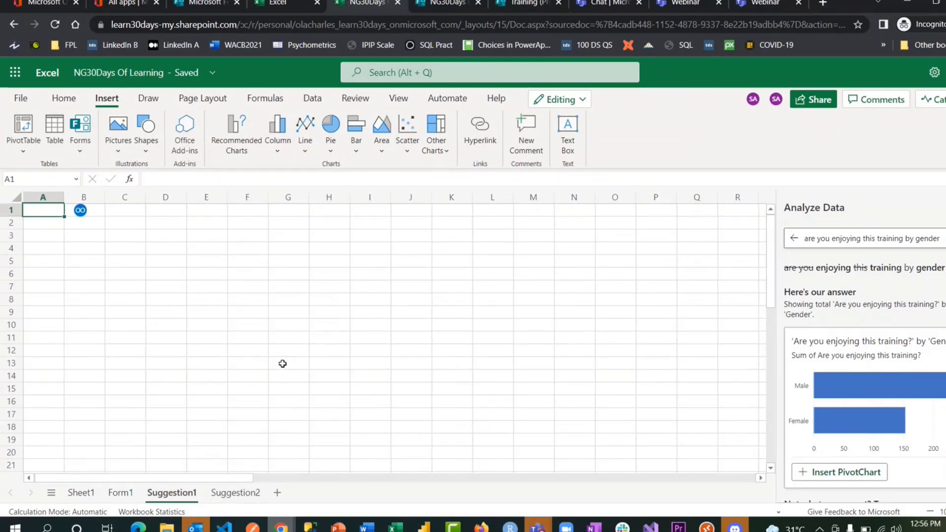
- Refresh the Suggestion2 pivot table to show Female 9.111111111 and Grand Total 9.113636364, then return to Form1
left_click(254, 494)
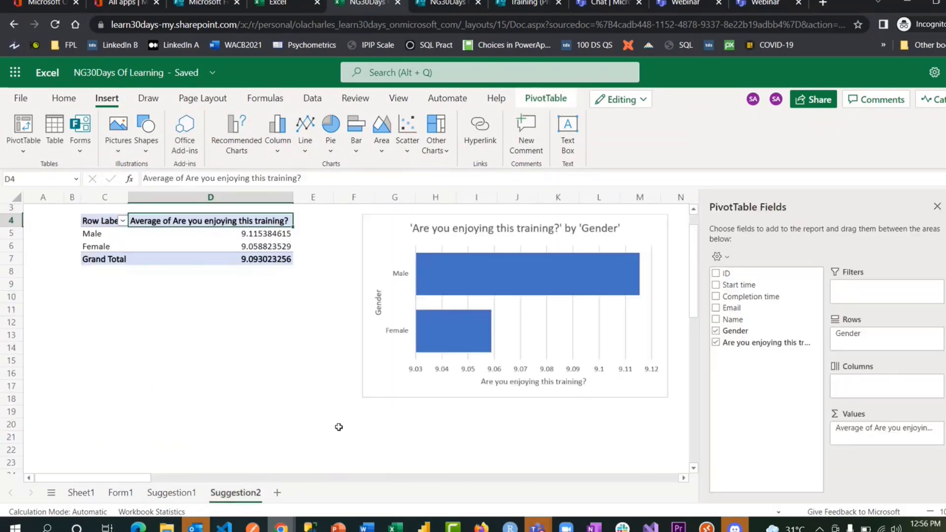
left_click(209, 235)
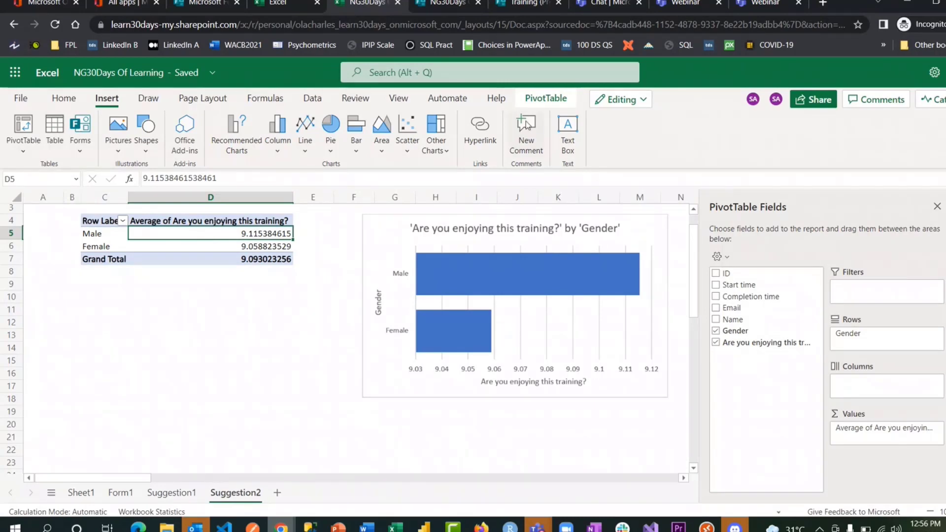
left_click(549, 100)
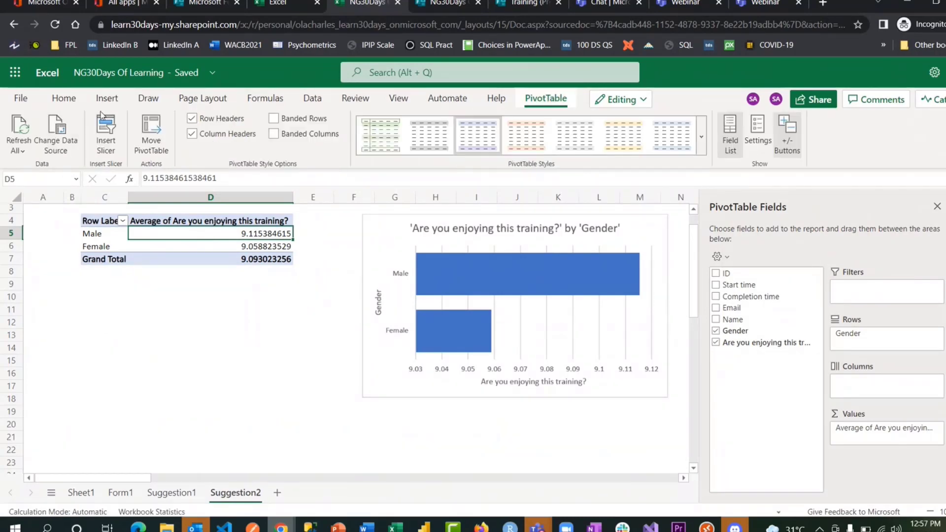
left_click(21, 129)
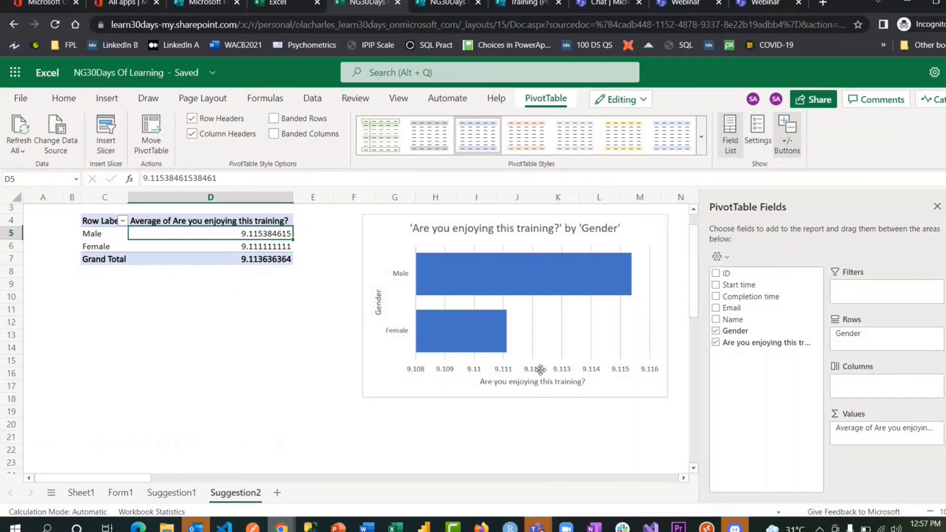
left_click(114, 493)
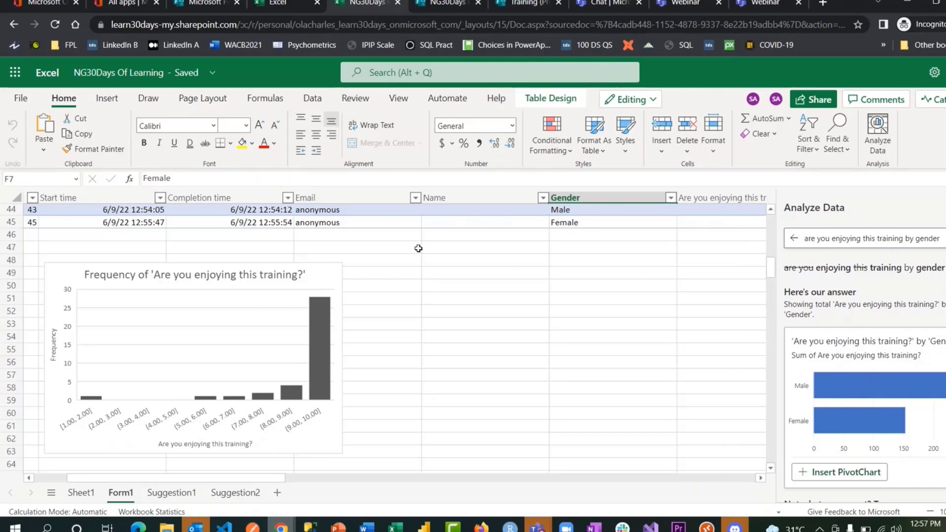
- Open SharePoint in a new tab from the Microsoft 365 app launcher, then return to the NG30Days workbook
left_click(191, 7)
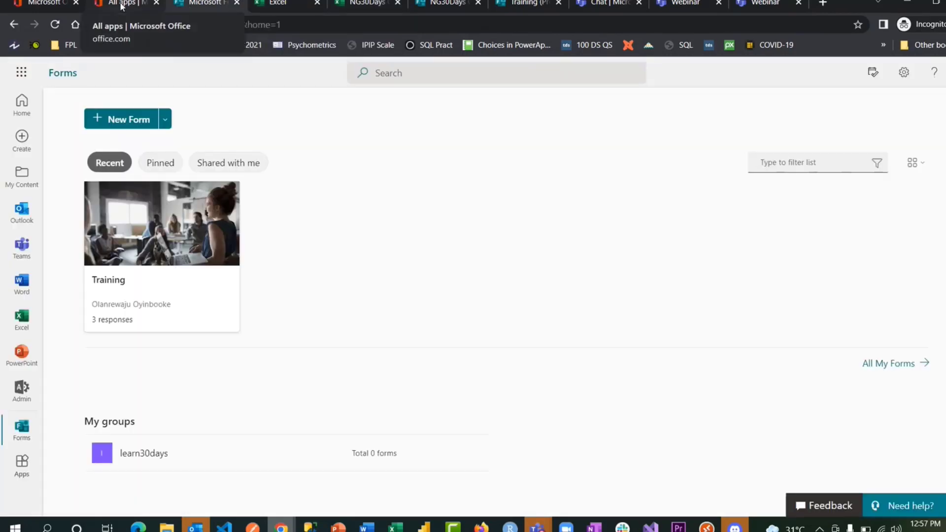
left_click(253, 10)
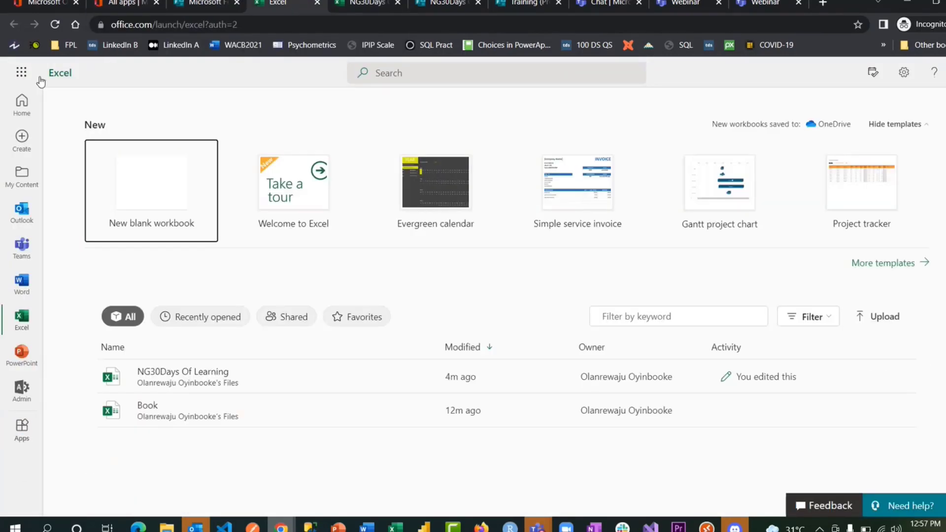
left_click(22, 75)
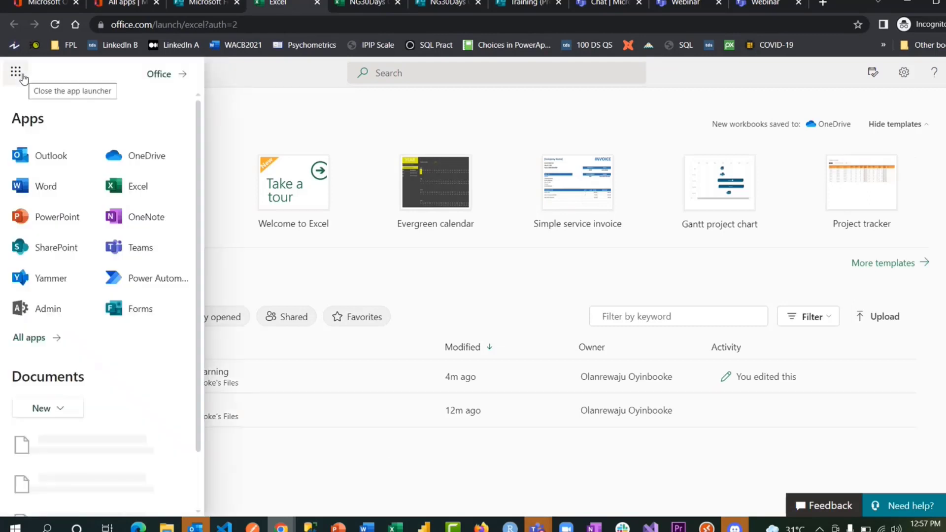
left_click(47, 249)
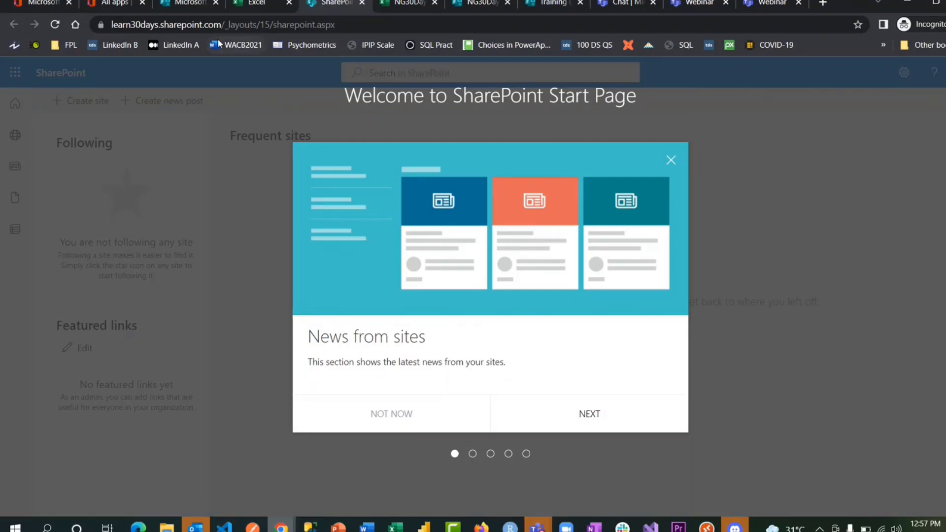
left_click(257, 5)
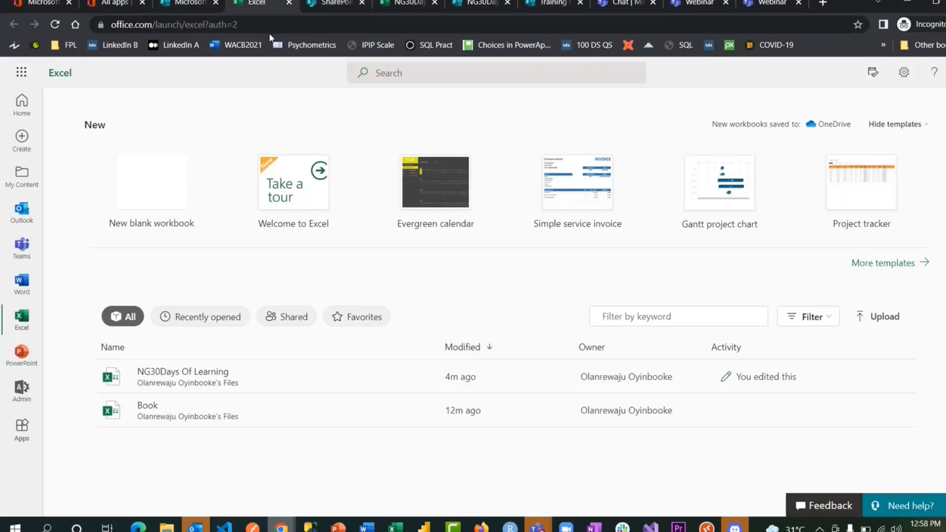
left_click(398, 5)
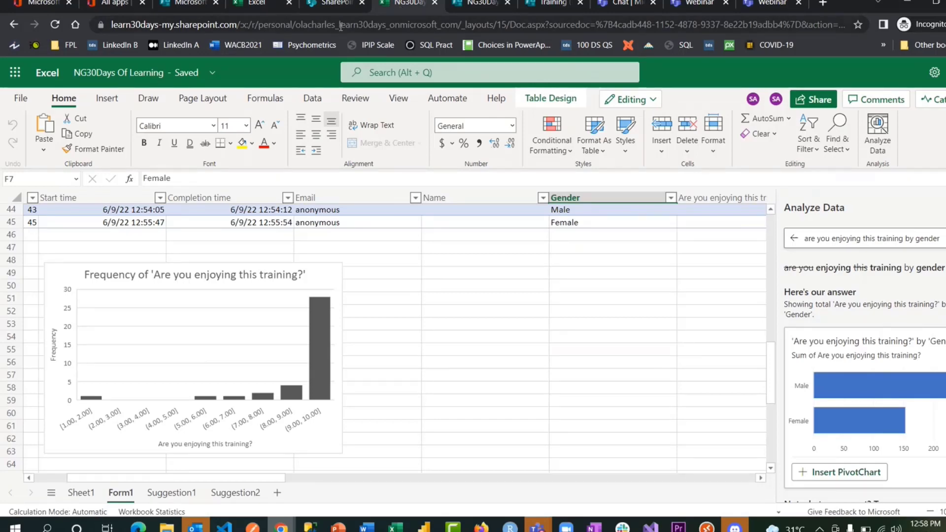
- Inspect the workbook URL's personal account and SharePoint domain parts, then switch to the SharePoint tab
left_click(147, 26)
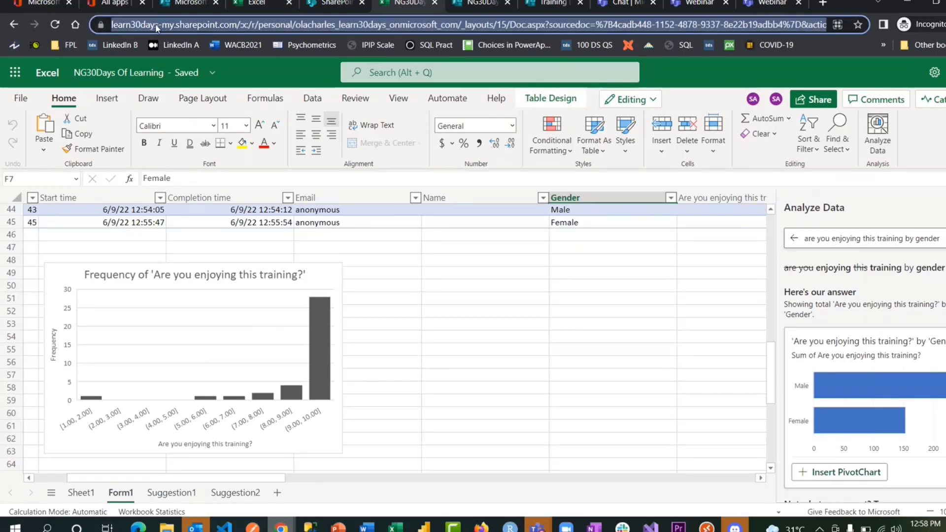
left_click(231, 26)
left_click_drag(292, 25, 375, 27)
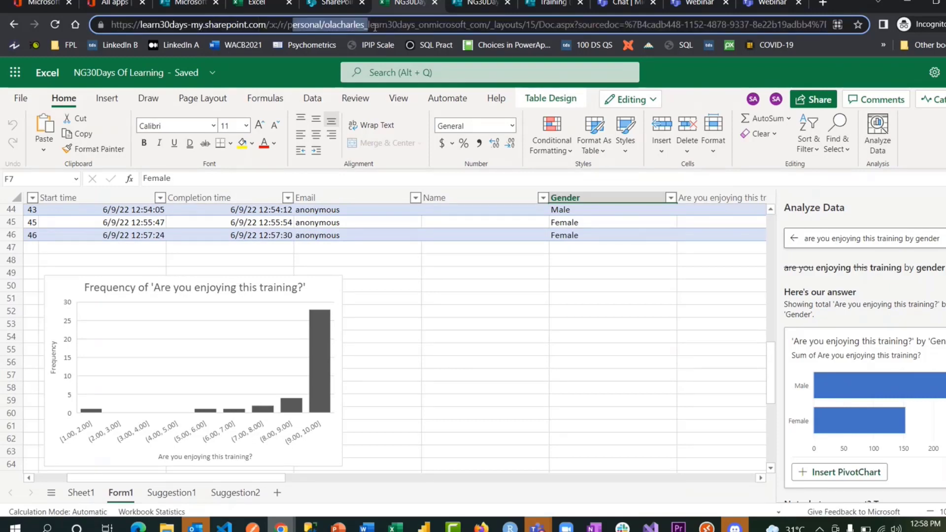
left_click_drag(269, 25, 151, 24)
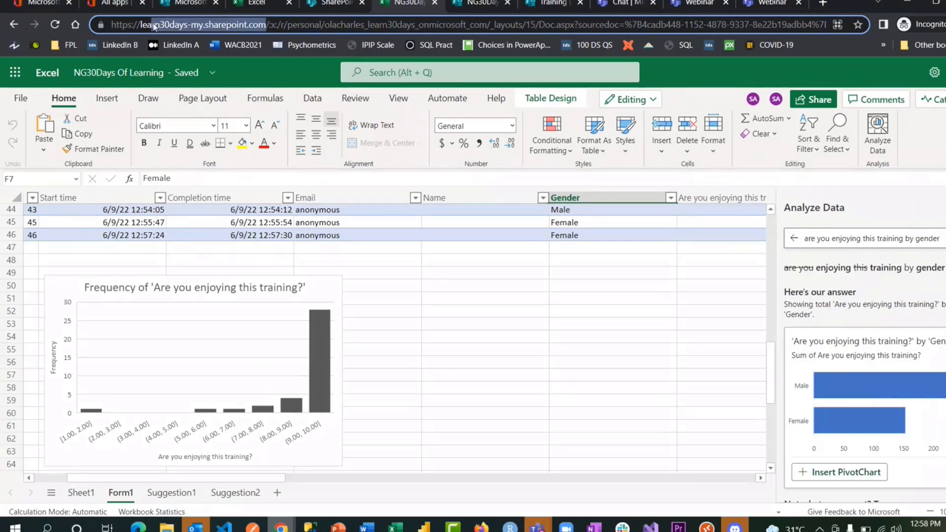
left_click(327, 7)
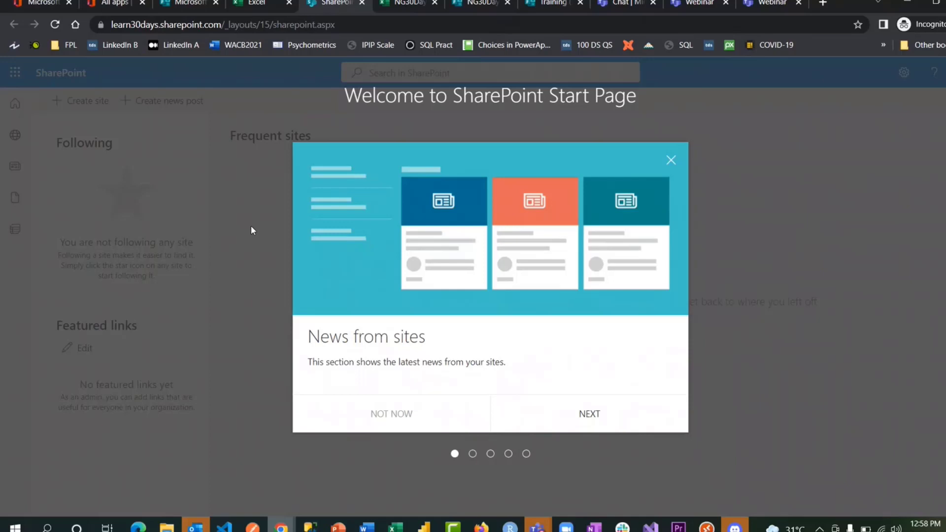
- Dismiss the News from sites dialog and start creating a new SharePoint site
left_click(671, 161)
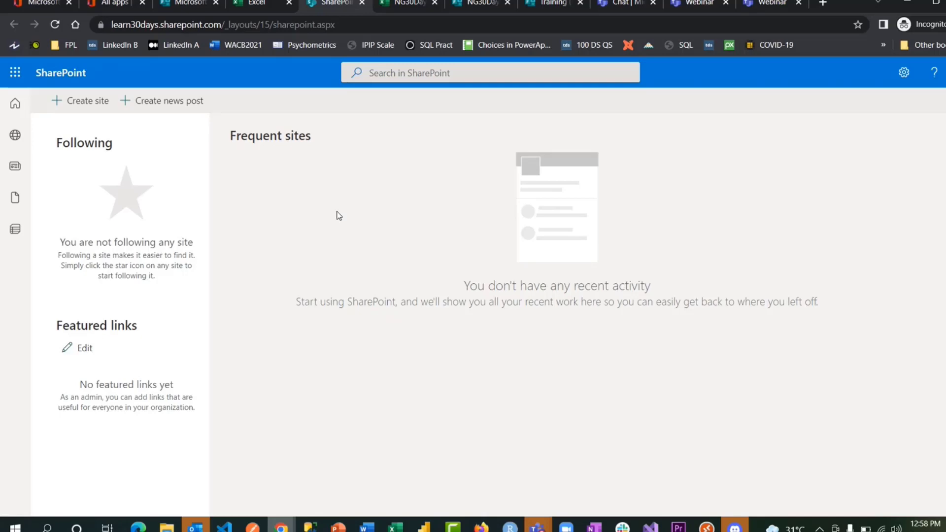
left_click(95, 108)
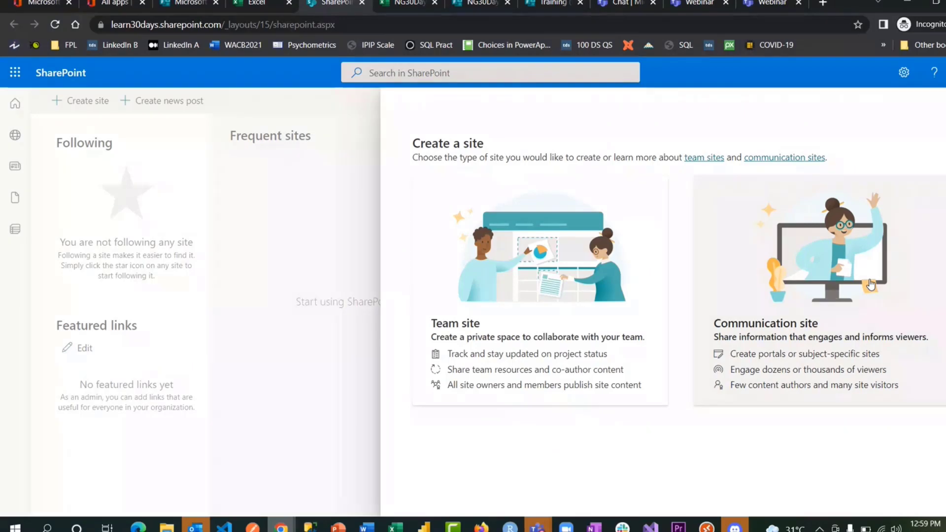
- Create a communication site named 30DaysOfLearning and dismiss the site design suggestions dialog
left_click(871, 284)
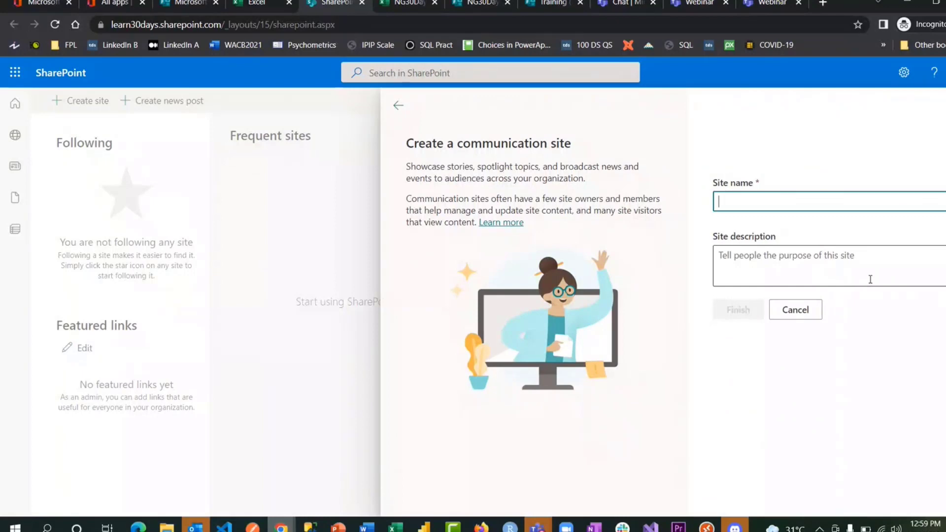
type("30Days")
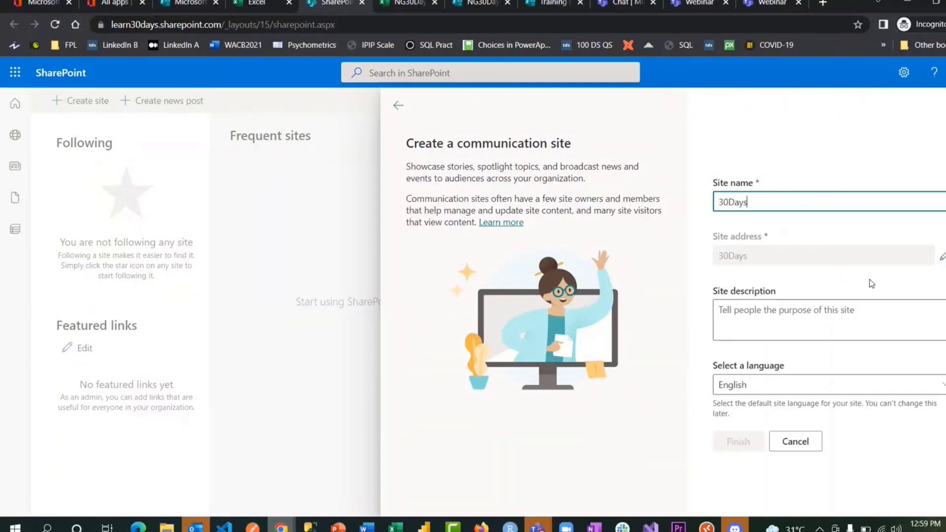
type("OfLearning")
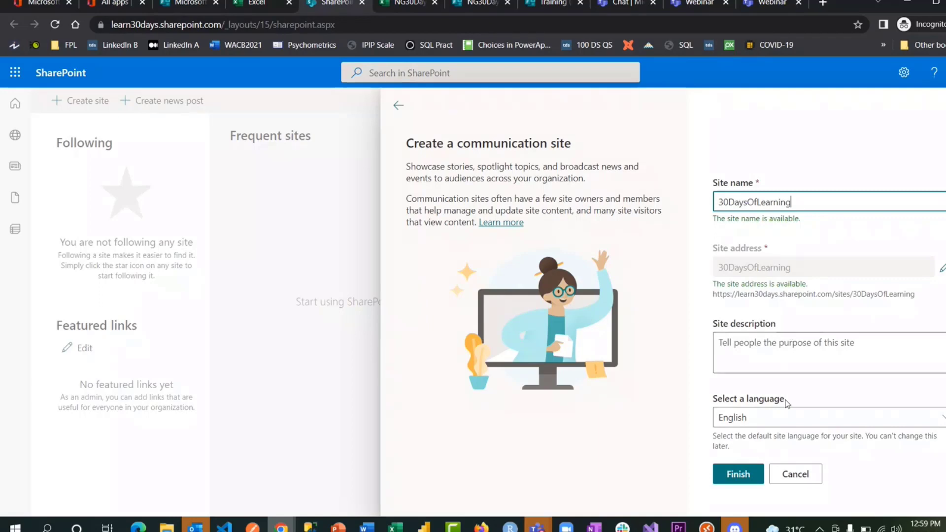
left_click(742, 478)
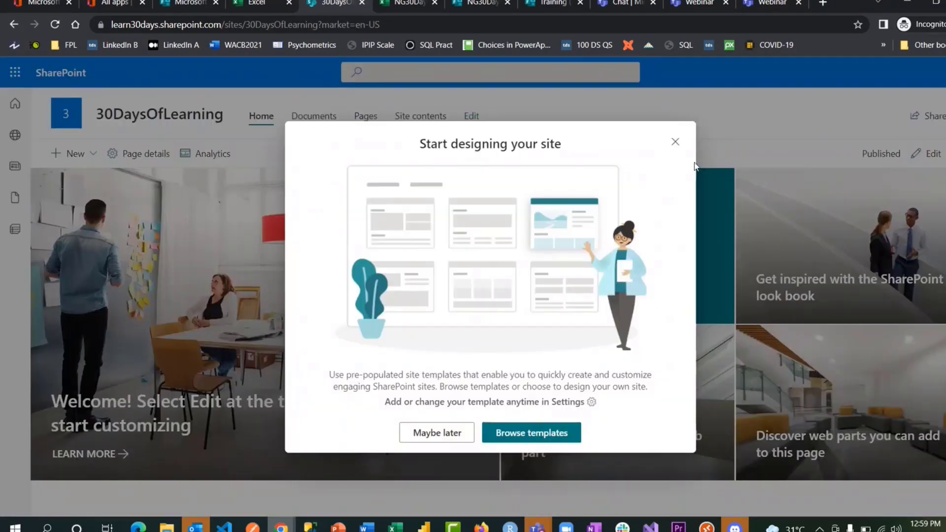
left_click(676, 143)
scroll(610, 257, "down", 10)
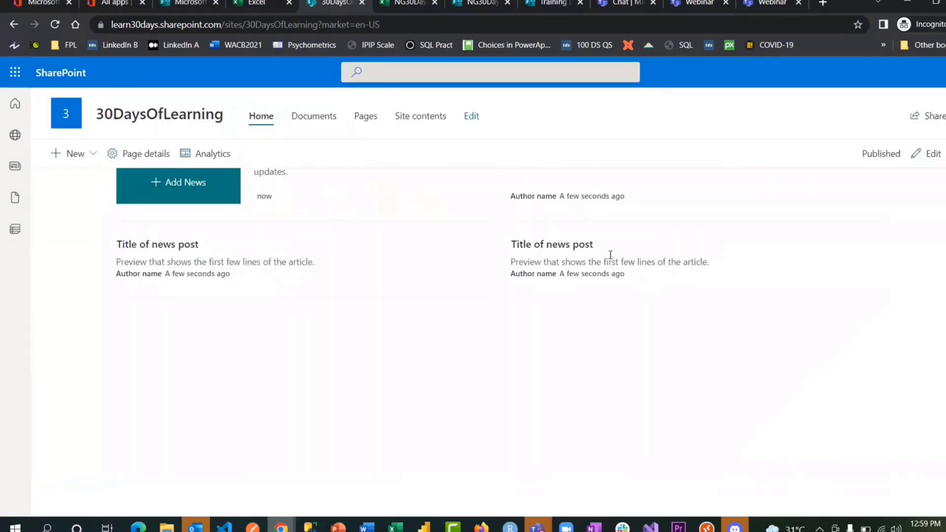
scroll(610, 256, "down", 5)
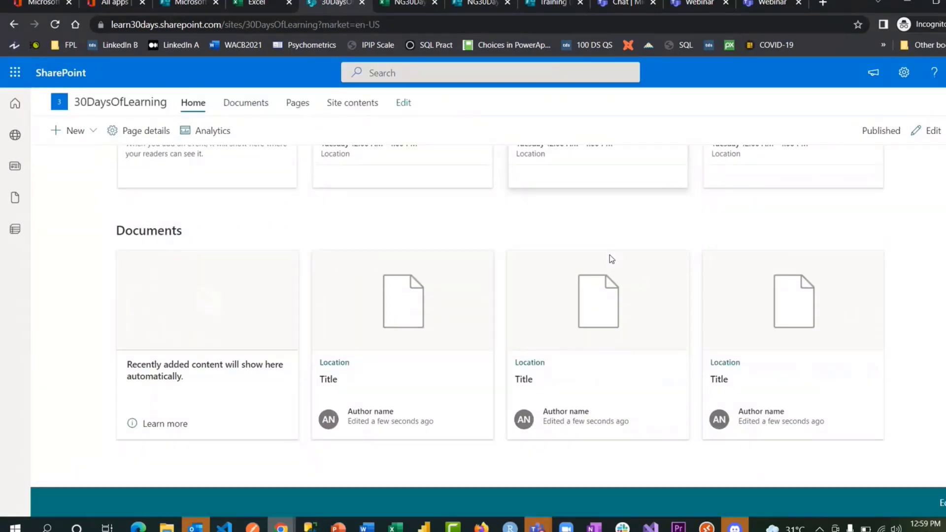
scroll(610, 256, "up", 15)
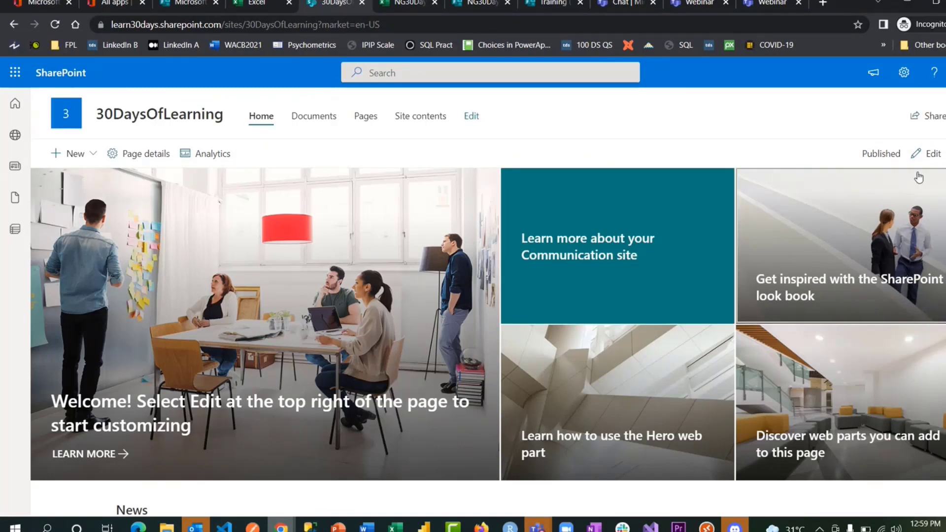
- Put the home page into edit mode and look through the hero section's web part and layout settings
left_click(932, 164)
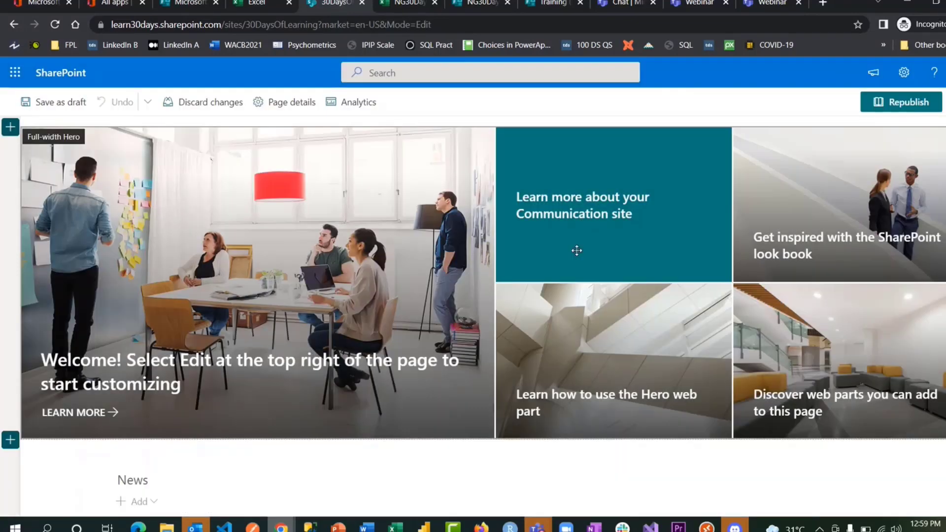
scroll(218, 350, "down", 2)
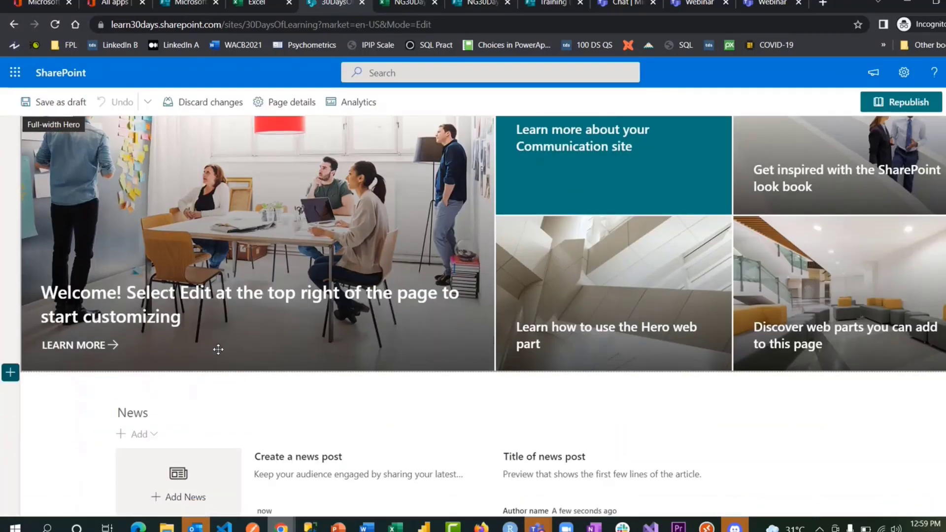
scroll(218, 350, "up", 1)
scroll(277, 221, "down", 1)
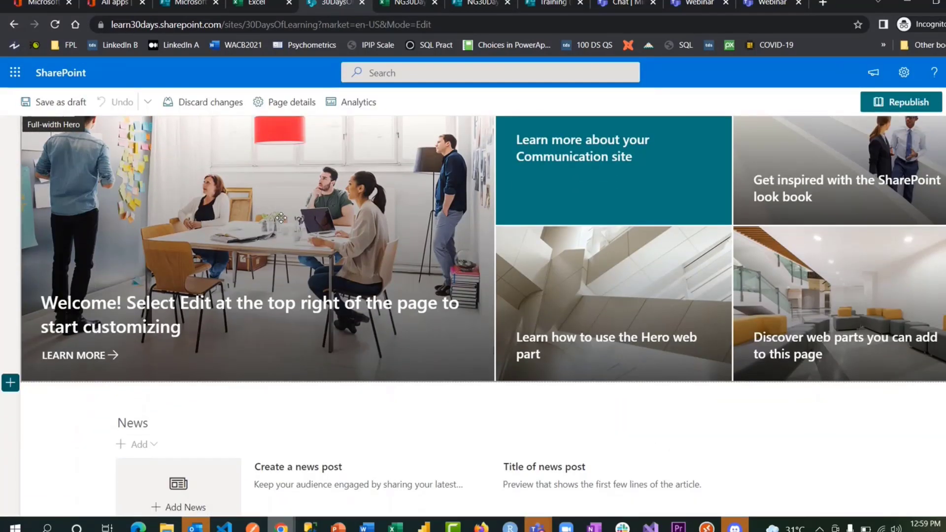
scroll(278, 220, "up", 2)
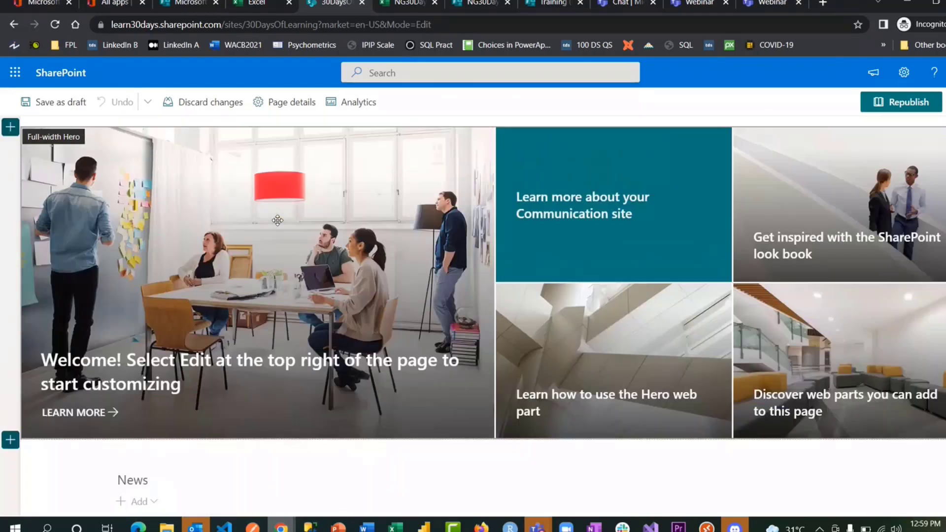
left_click(180, 208)
left_click(55, 127)
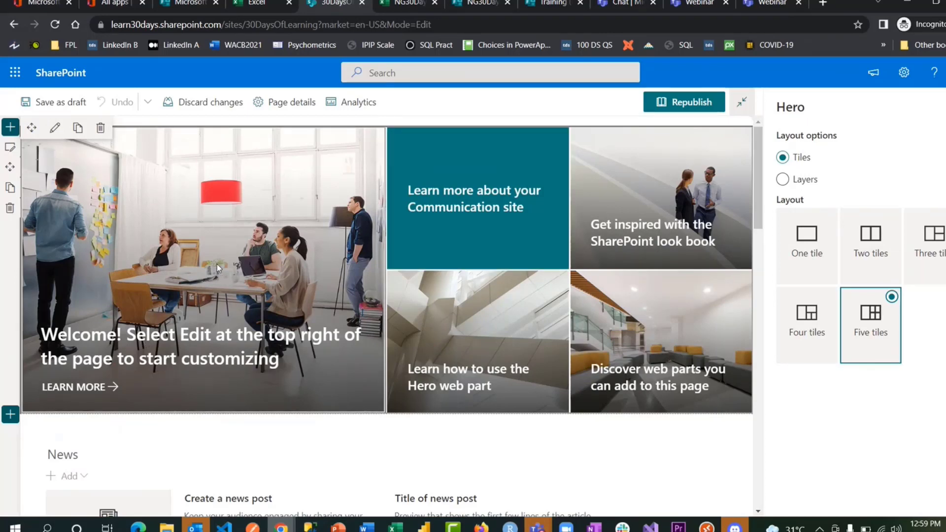
left_click(10, 147)
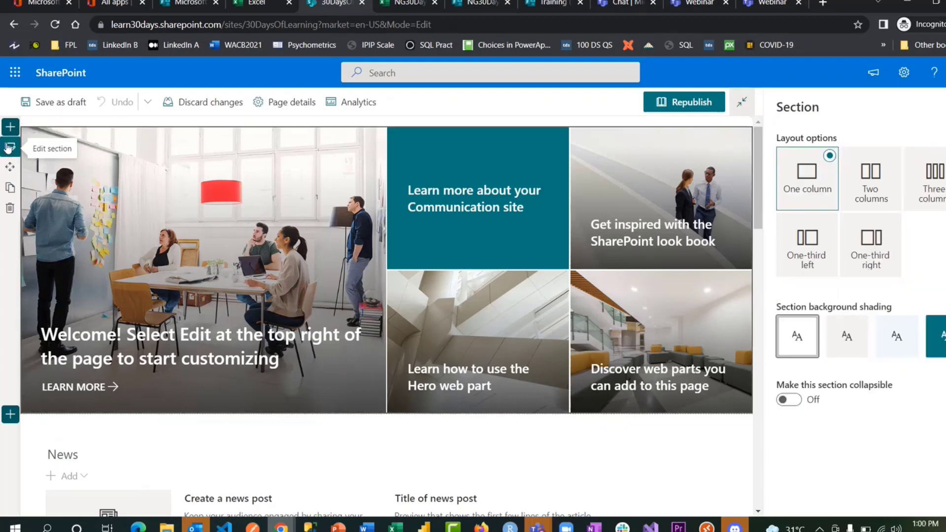
left_click(10, 131)
scroll(111, 244, "down", 4)
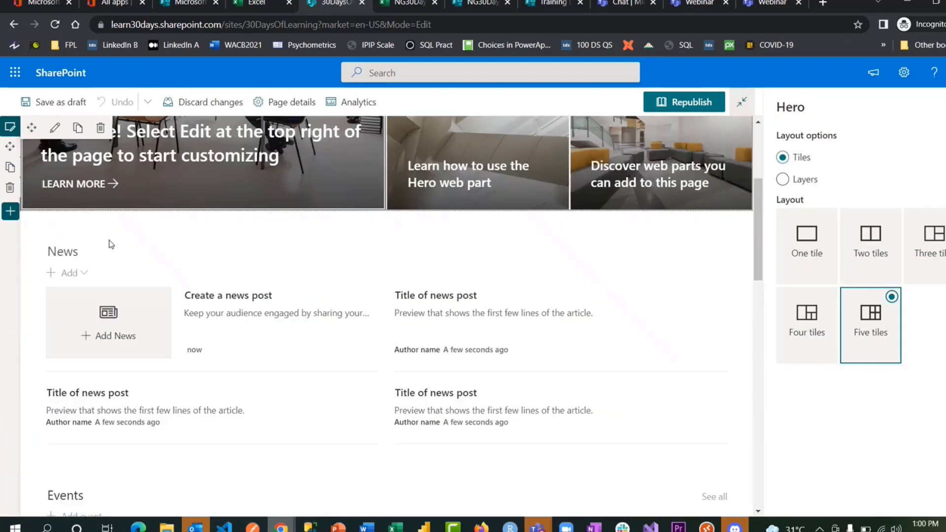
- Add a one-column section below the hero and insert a YouTube web part into it
left_click(11, 210)
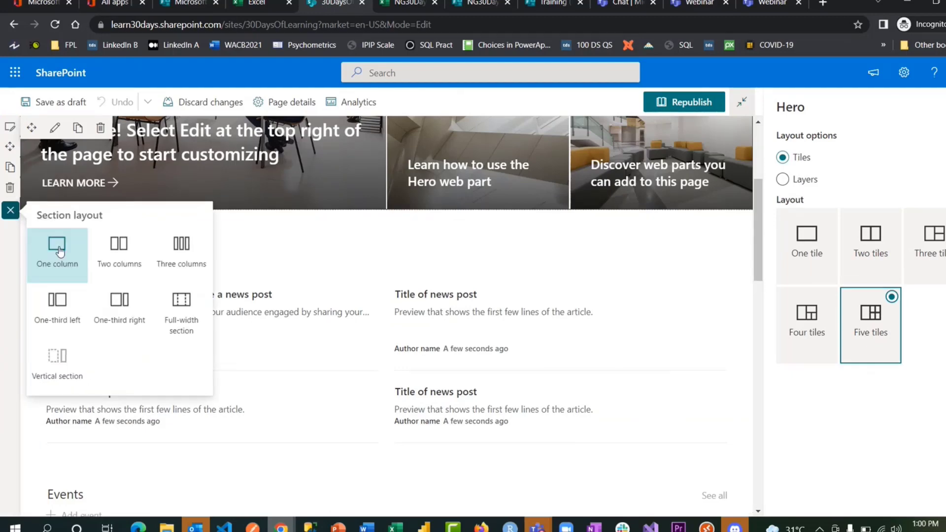
left_click(58, 251)
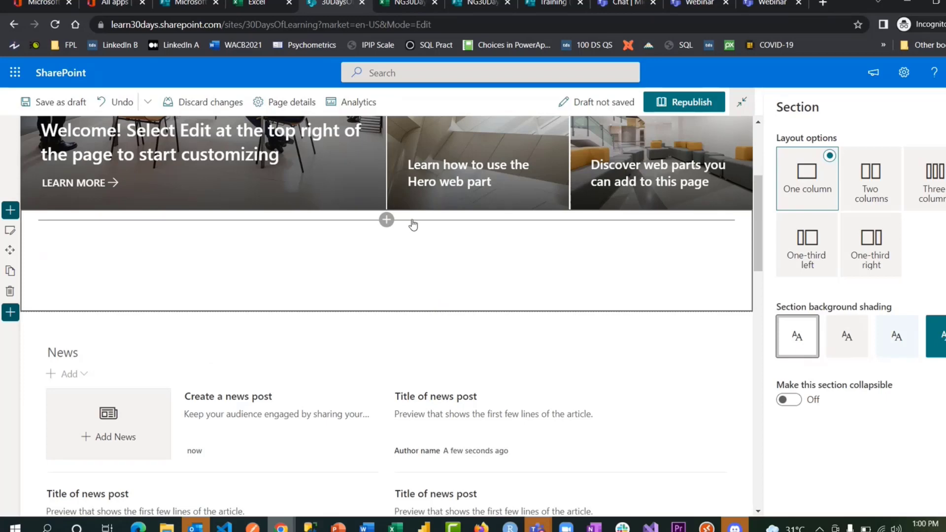
left_click(387, 219)
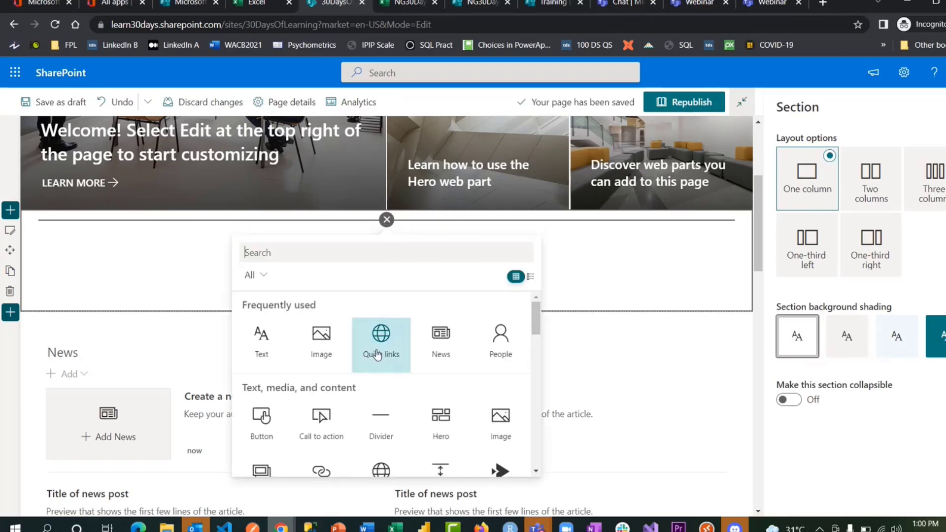
scroll(377, 354, "down", 3)
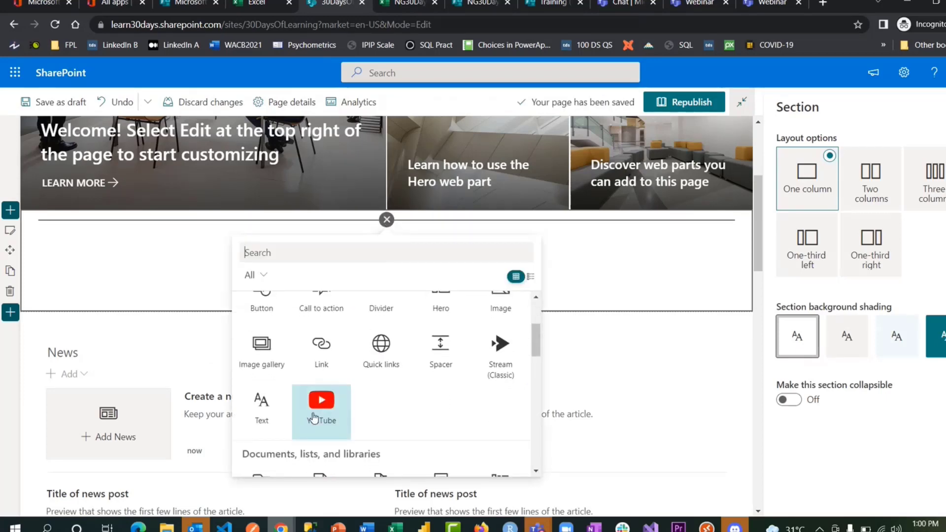
left_click(314, 418)
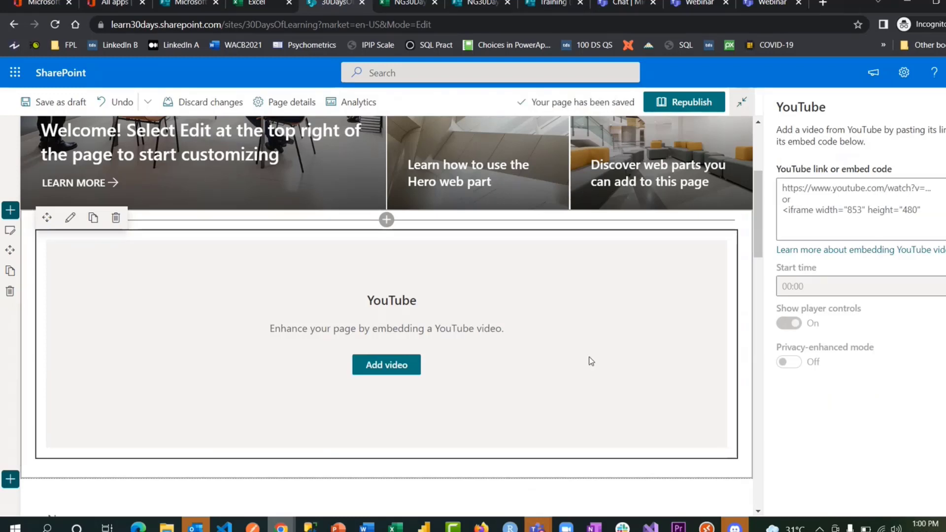
mouse_move(281, 526)
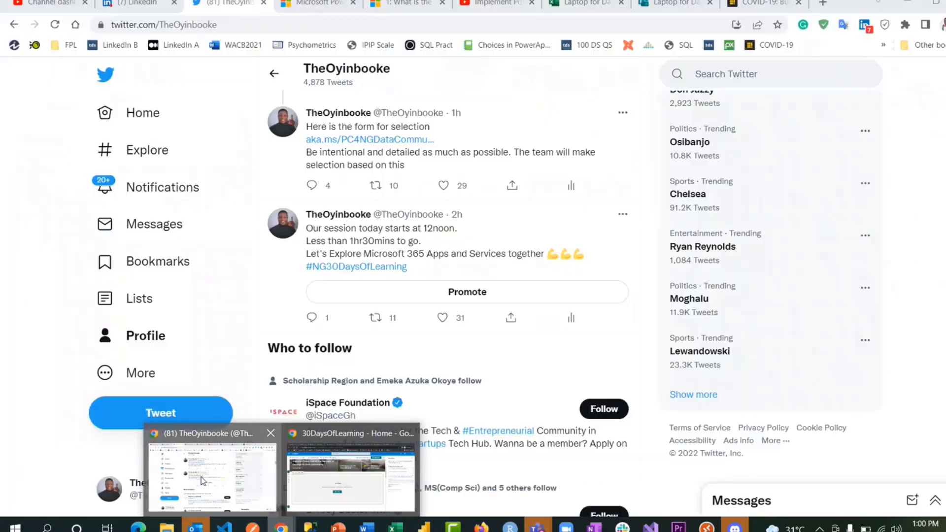
left_click(201, 477)
- Copy the registration video's shareable link from YouTube Studio's Content list
left_click(49, 4)
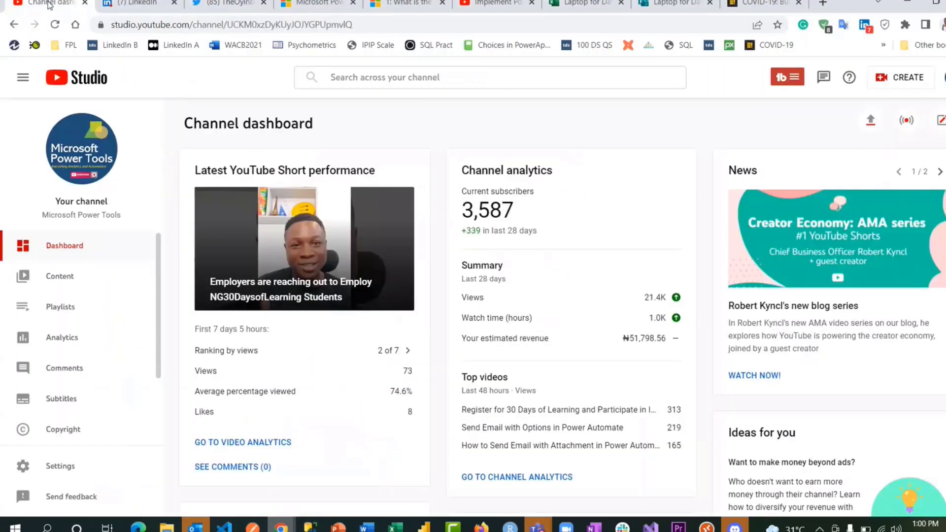
left_click(70, 290)
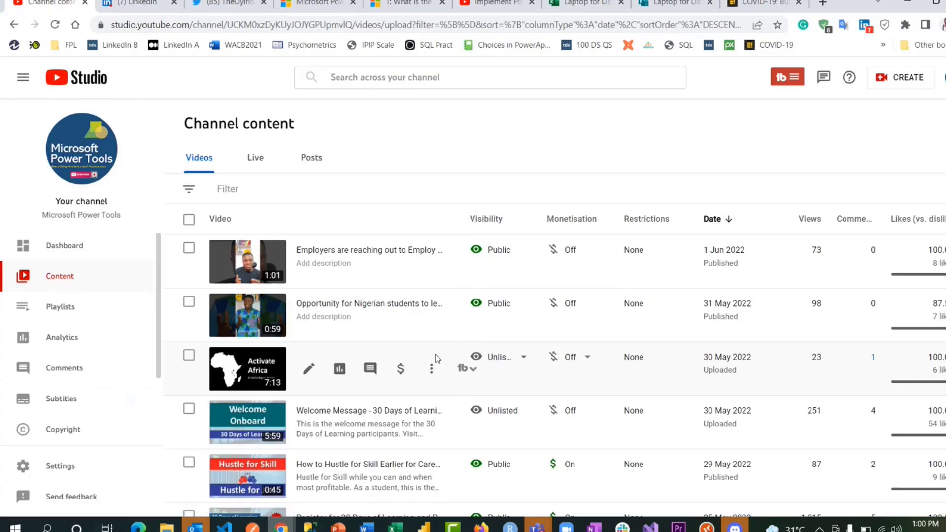
scroll(435, 375, "down", 2)
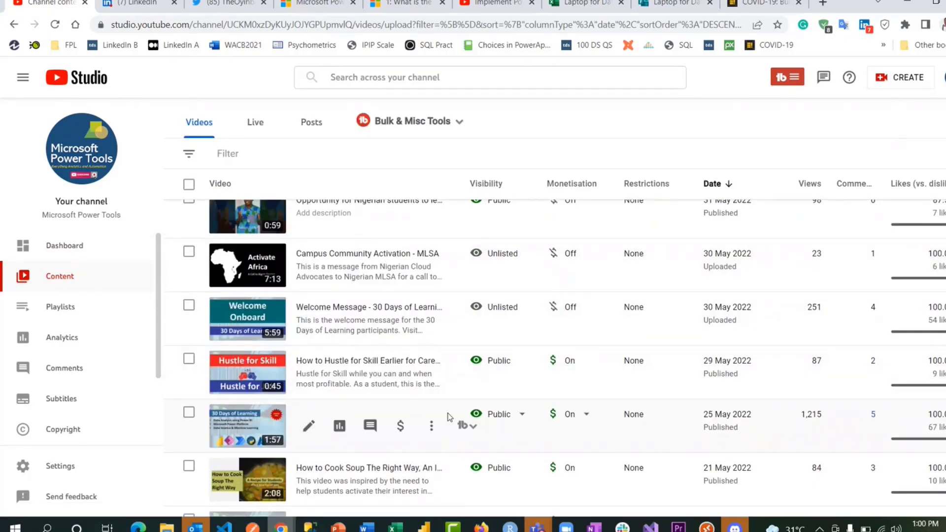
left_click(434, 427)
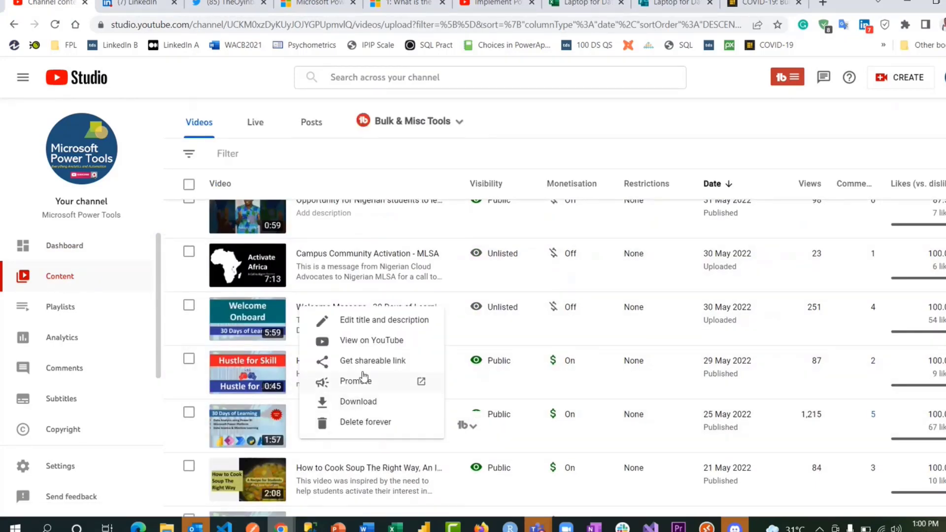
left_click(357, 363)
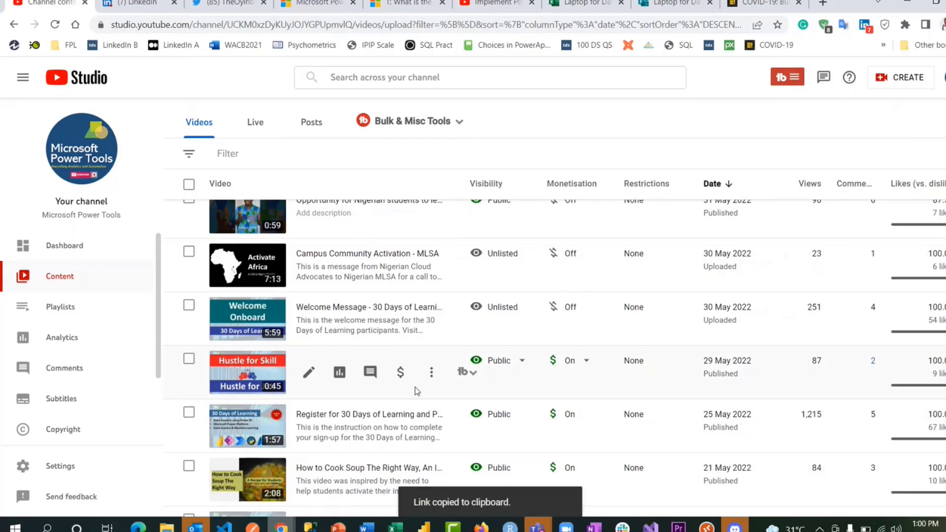
left_click(432, 375)
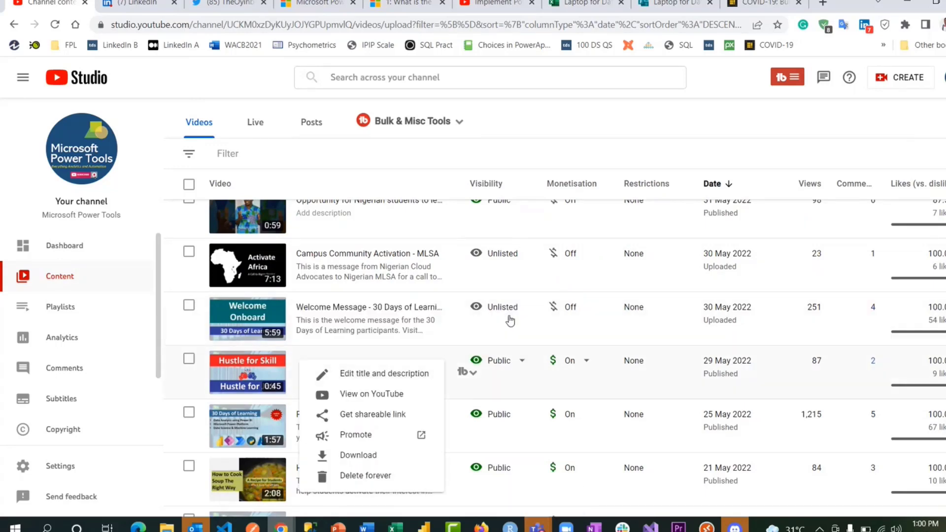
mouse_move(281, 527)
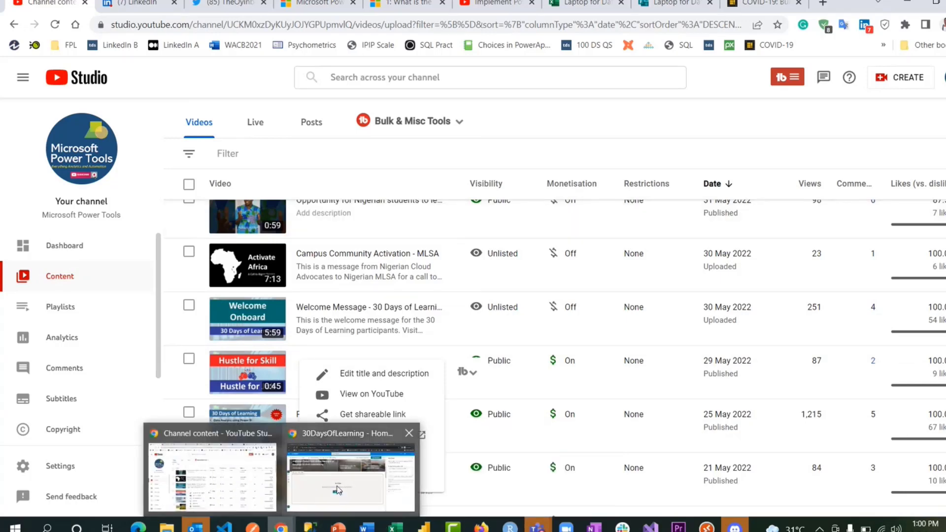
left_click(351, 493)
- Paste the copied video link into the YouTube web part and republish the home page
left_click(387, 370)
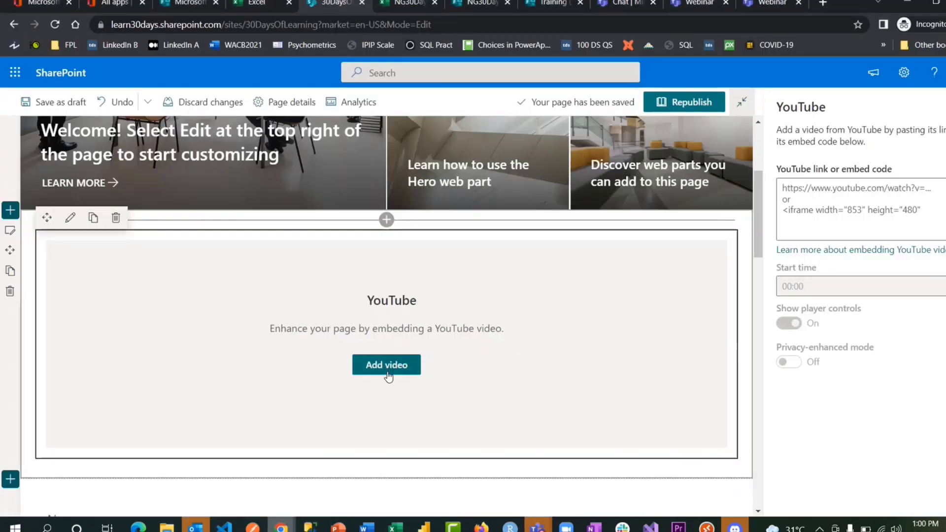
left_click(835, 228)
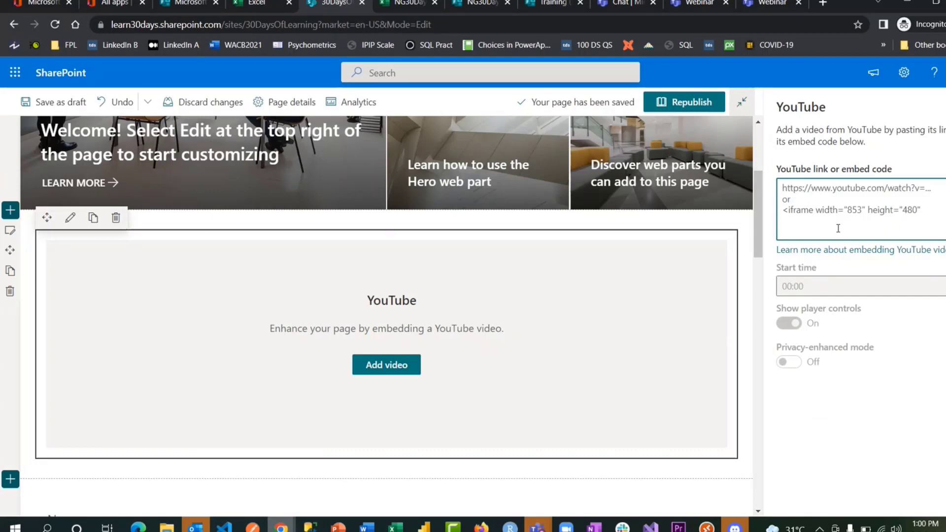
key("ctrl+v")
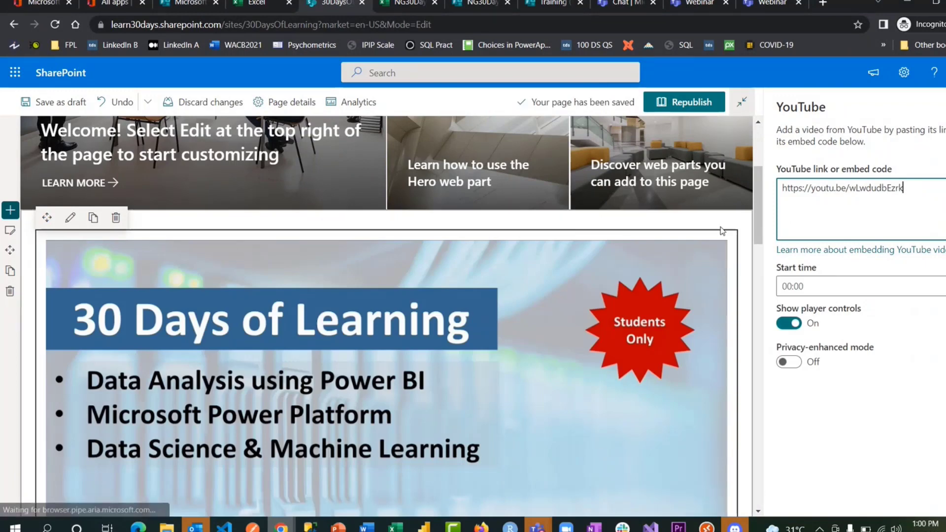
left_click(689, 102)
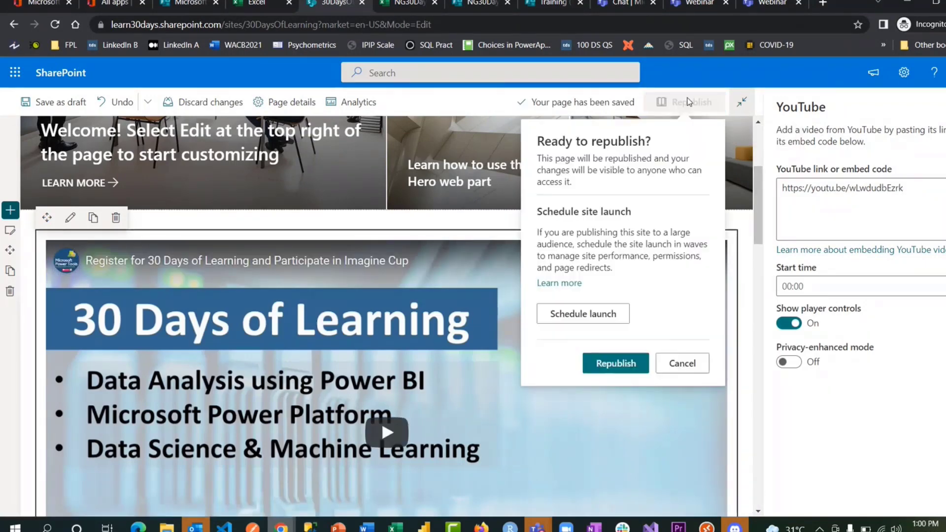
left_click(630, 363)
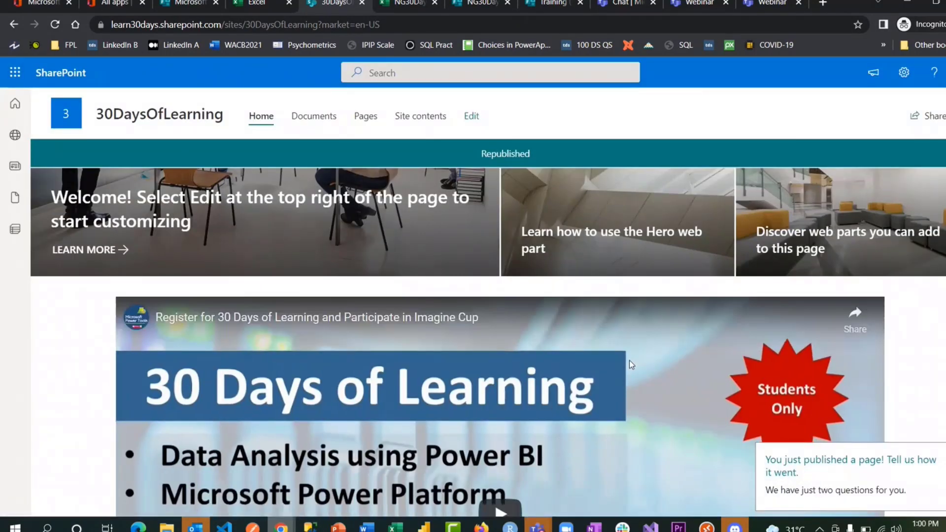
- Play the embedded registration video on the published home page to test it
mouse_move(735, 526)
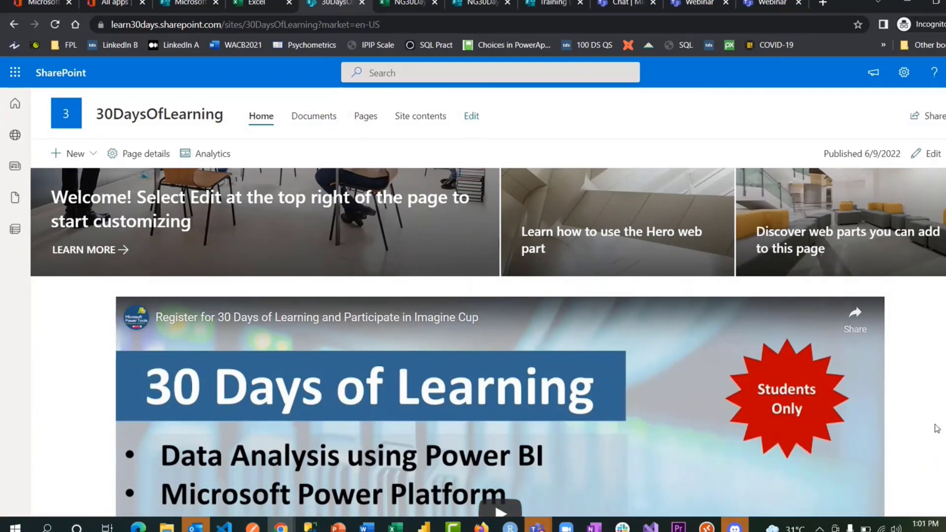
scroll(937, 428, "down", 8)
scroll(936, 428, "down", 6)
scroll(936, 428, "up", 14)
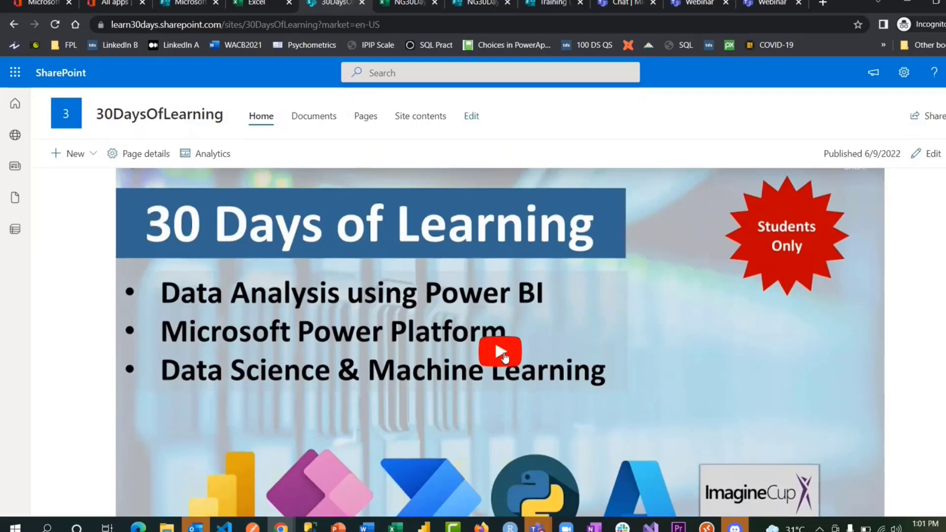
left_click(504, 352)
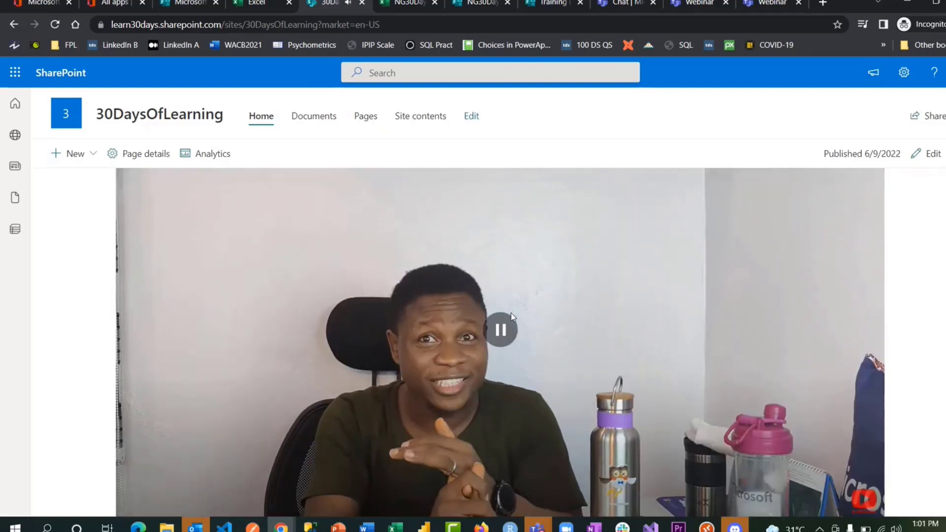
scroll(511, 315, "up", 3)
scroll(510, 313, "up", 5)
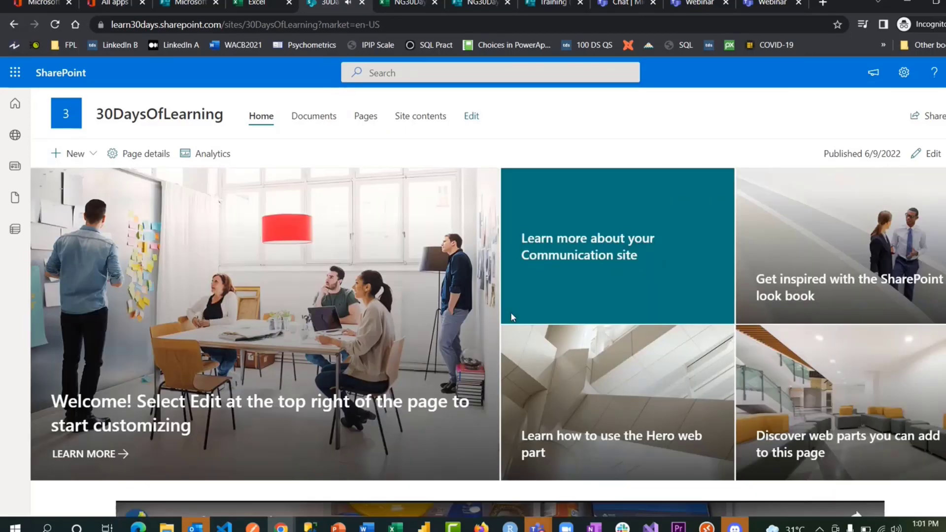
scroll(510, 312, "down", 7)
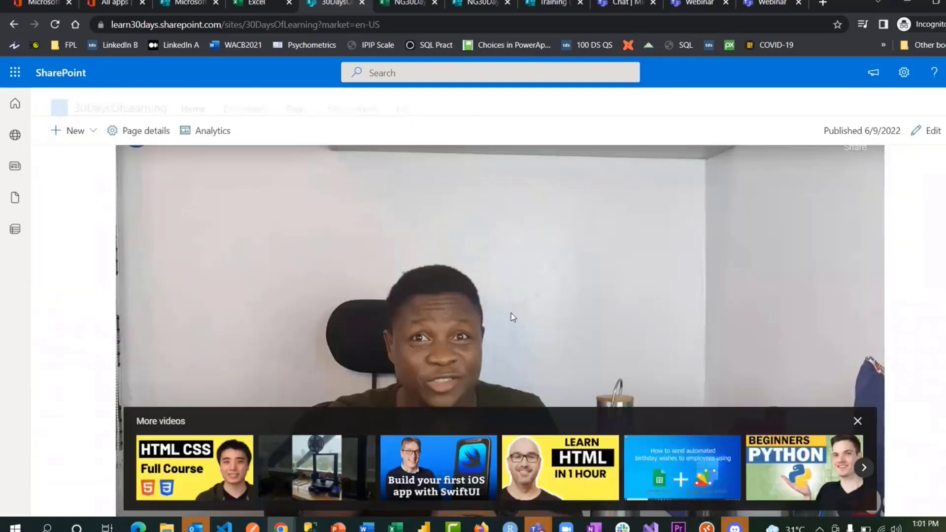
scroll(511, 315, "down", 15)
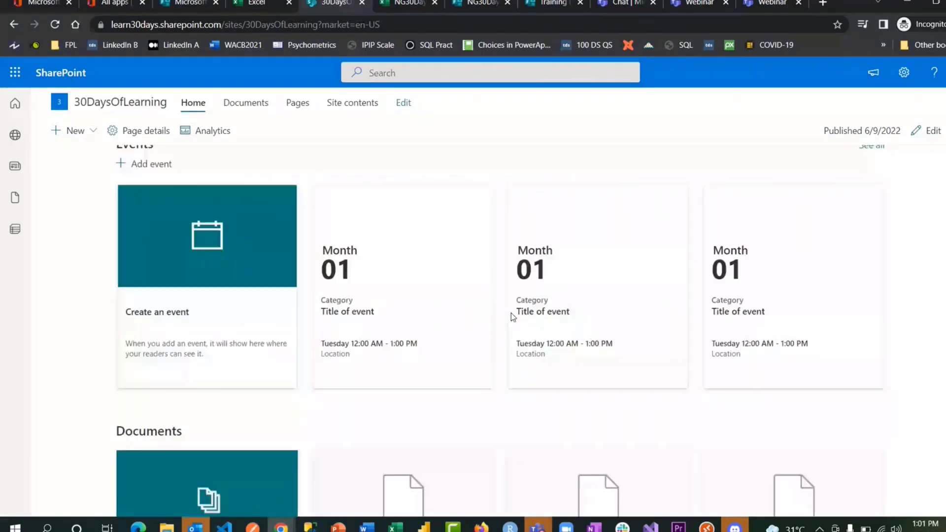
scroll(511, 316, "down", 3)
scroll(512, 317, "up", 15)
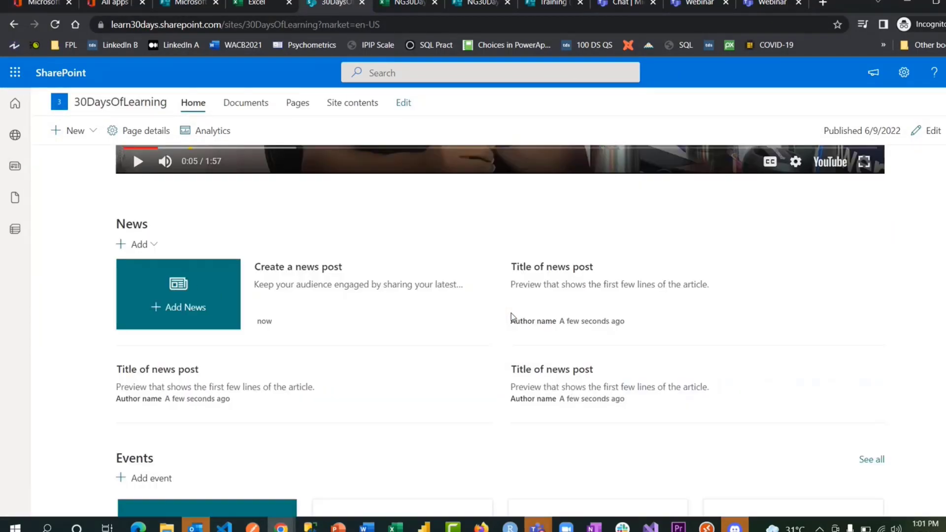
scroll(512, 316, "up", 5)
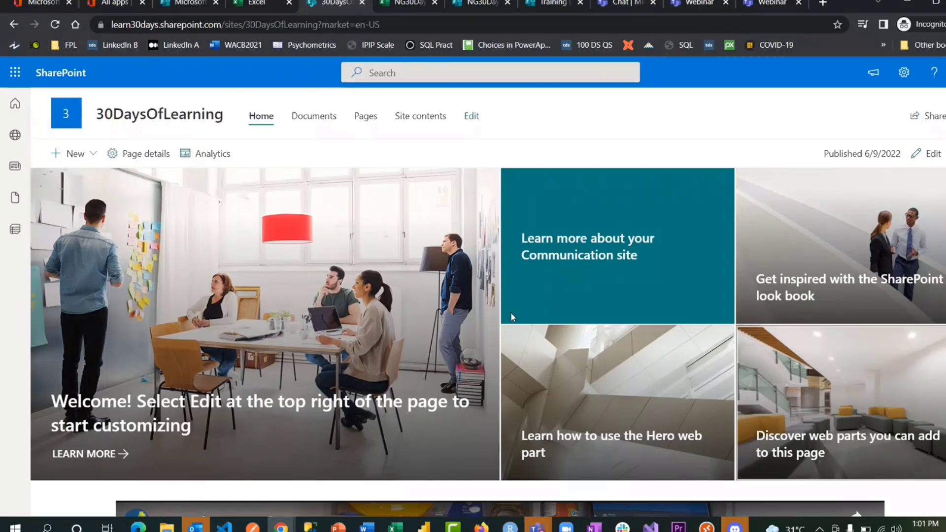
- From the reloaded SharePoint start page, begin creating a new team site
left_click(14, 103)
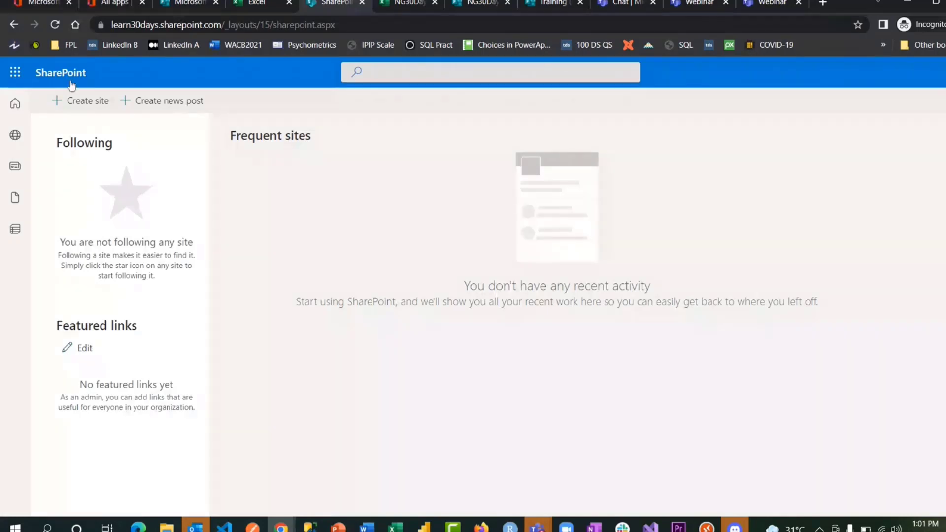
left_click(58, 25)
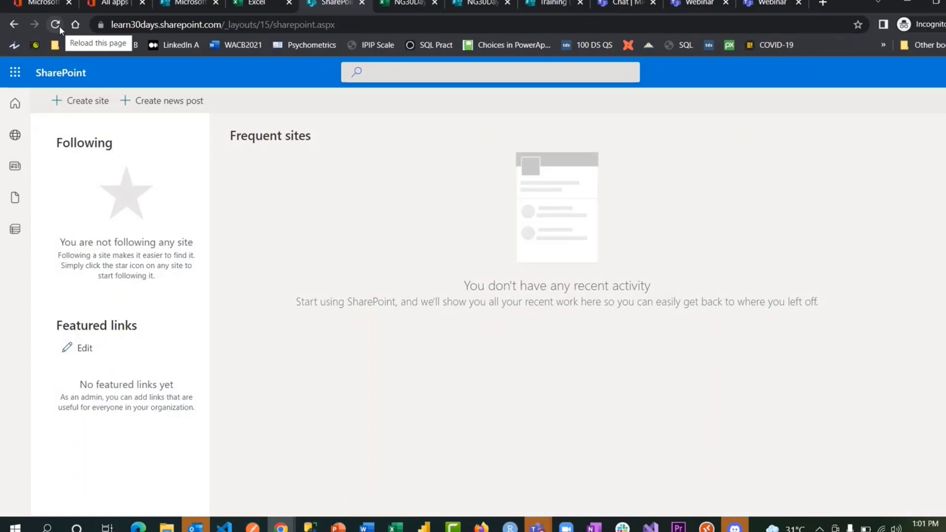
left_click(88, 101)
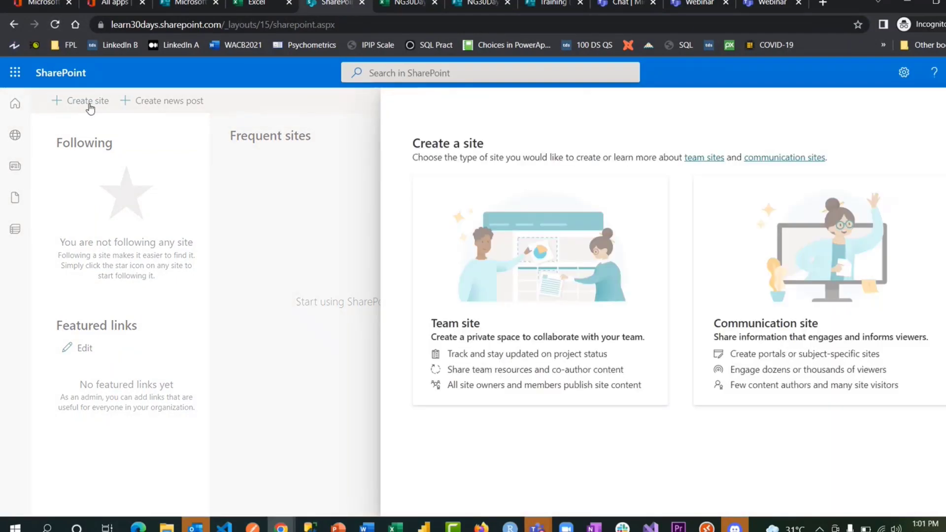
left_click(520, 237)
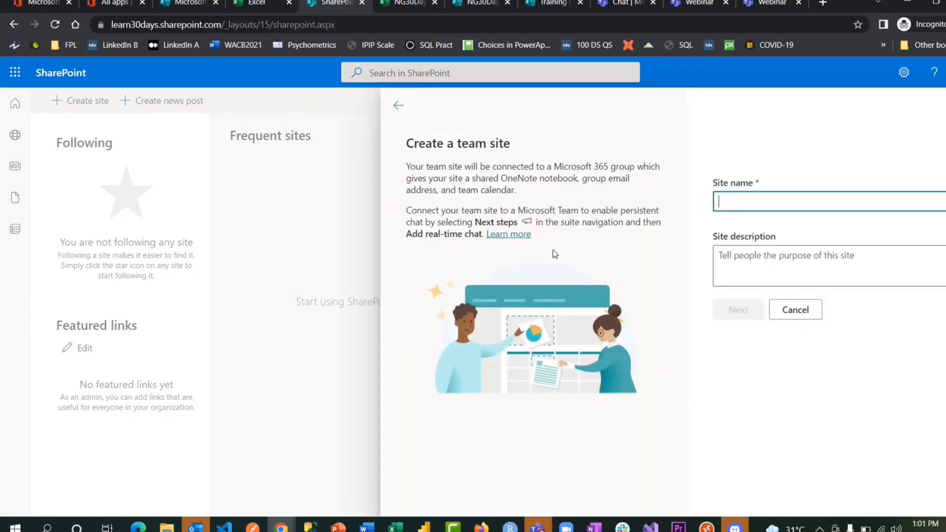
- Name the team site 'DataAnalysis Track', keep it Private, and continue to owners and members
type("Data")
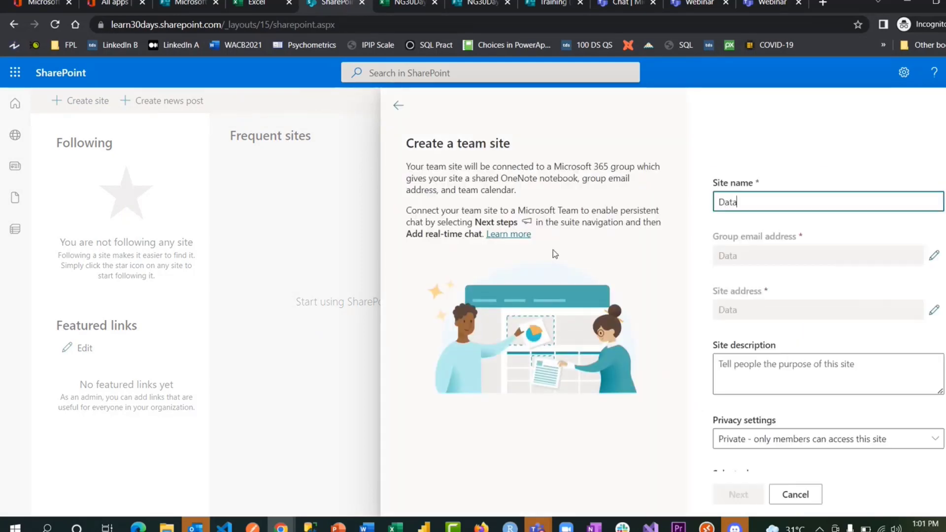
type("ANalyst")
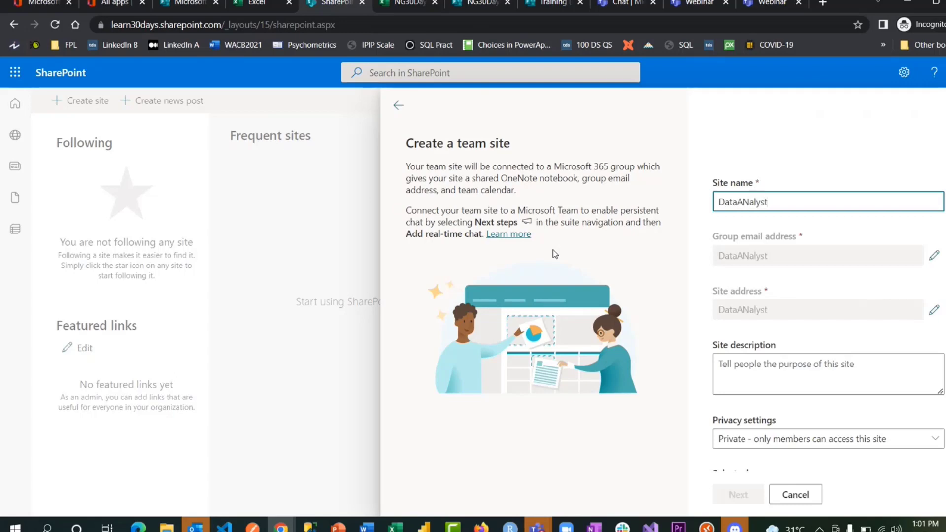
key("BackSpace")
key("BackSpace")
key("BackSpace")
key("BackSpace")
key("BackSpace")
key("BackSpace")
type("nal")
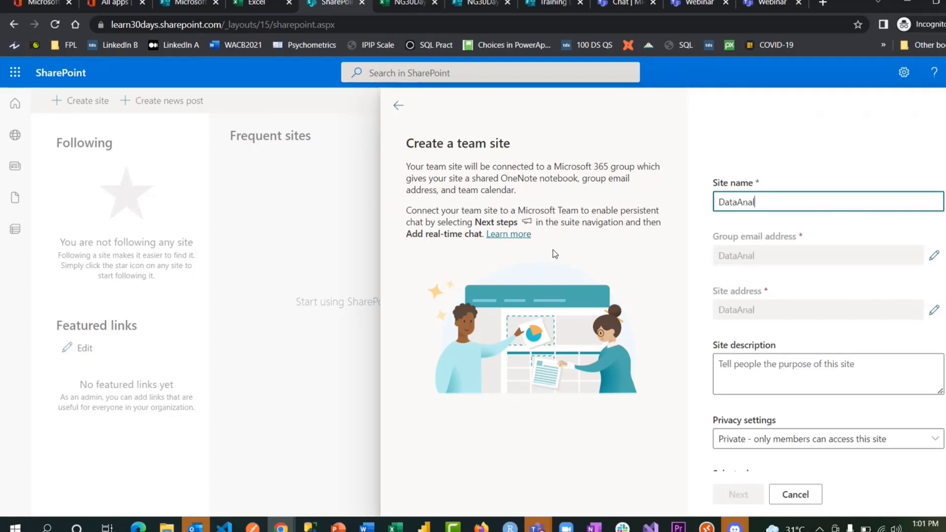
type("ysis Trac")
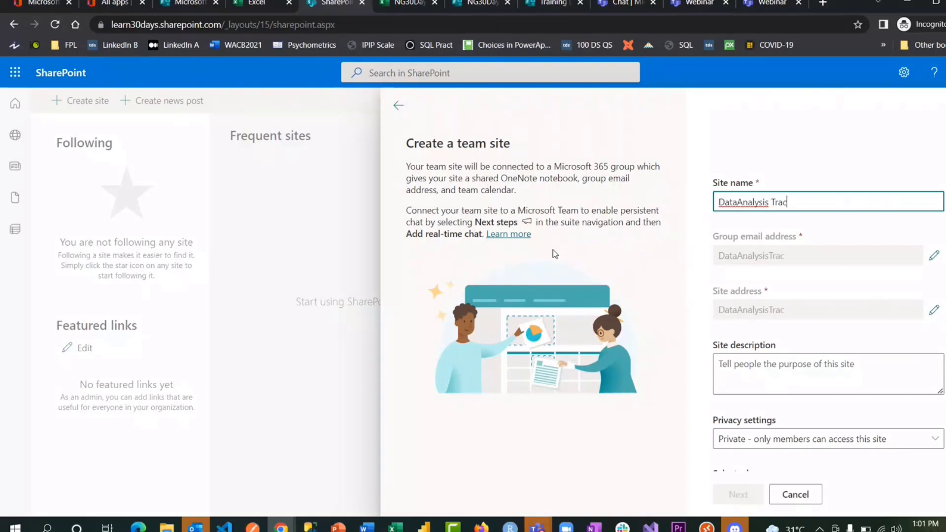
type("k")
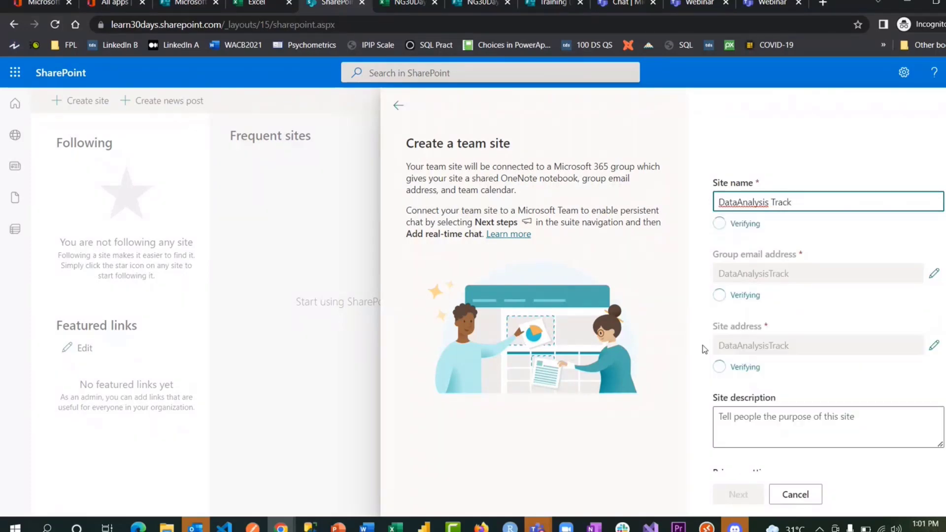
scroll(816, 355, "down", 2)
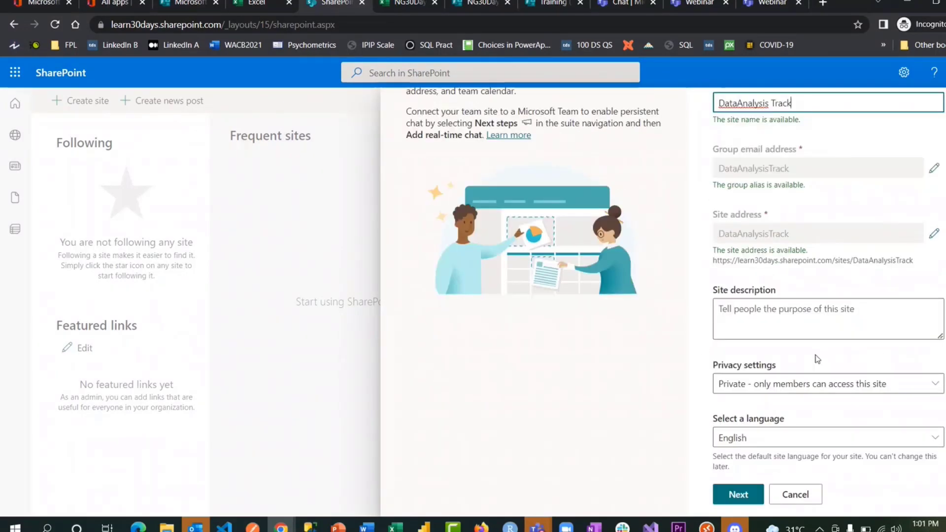
left_click(772, 392)
left_click(796, 392)
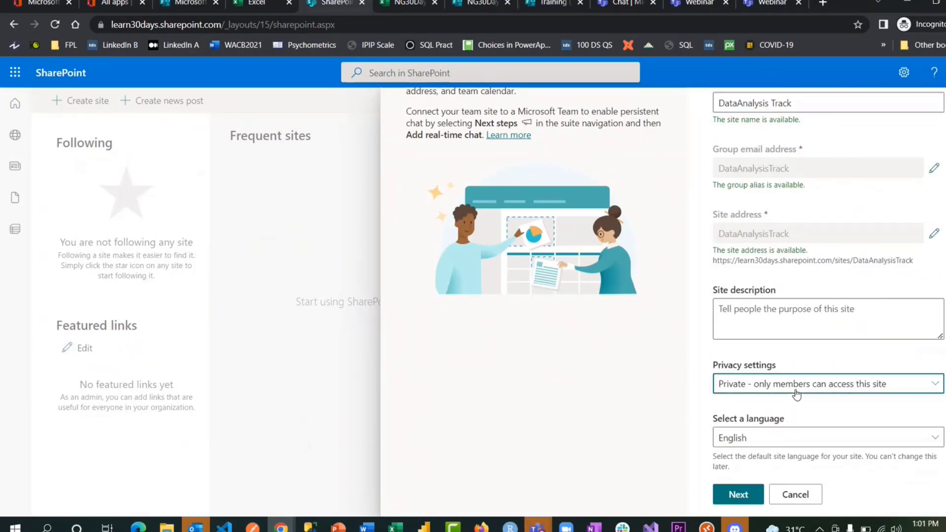
left_click(749, 493)
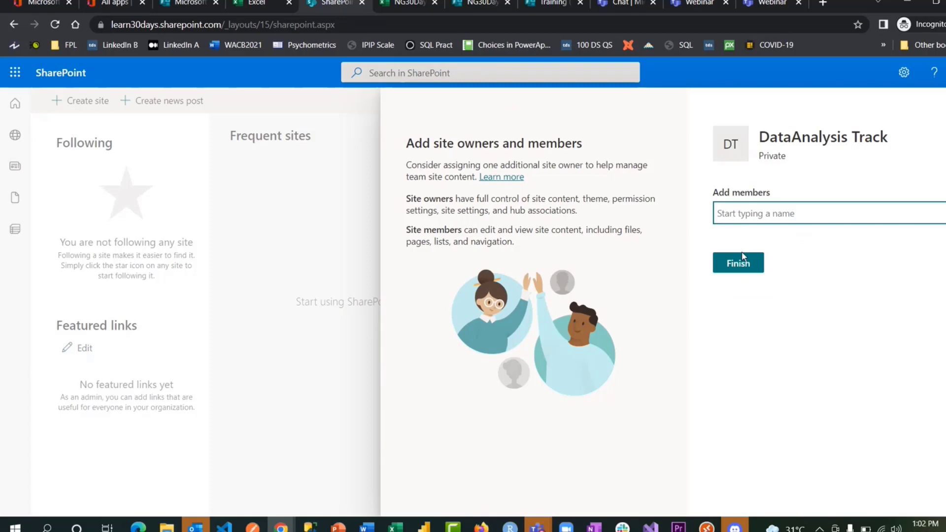
- Finish the DataAnalysis Track site and apply the Project management template to it
left_click(743, 259)
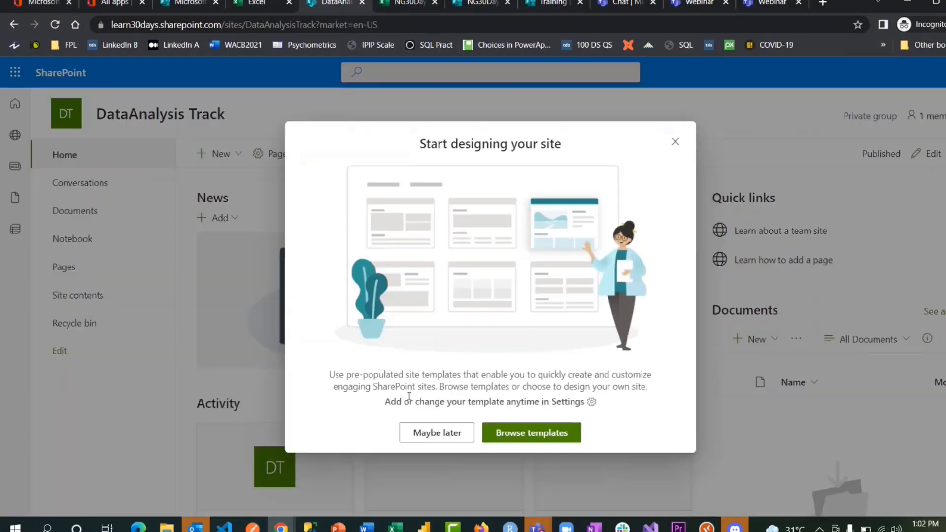
left_click(545, 434)
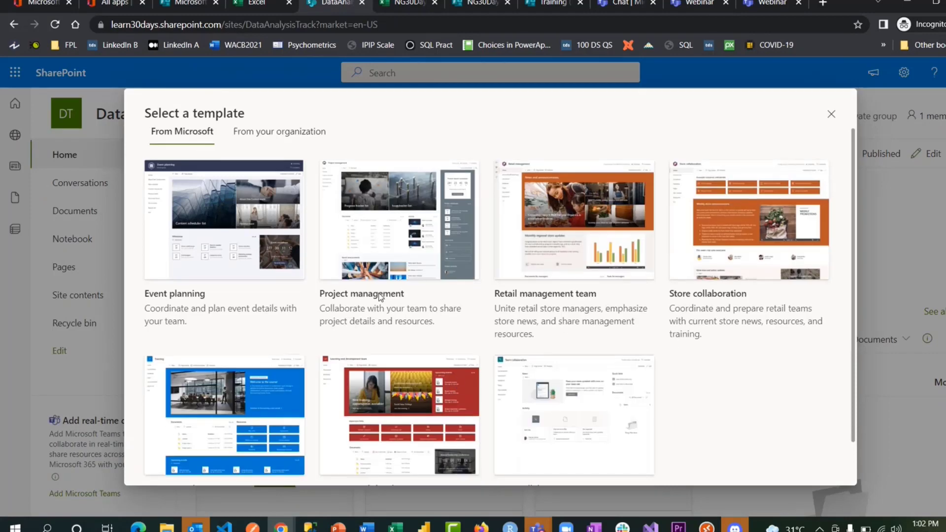
scroll(380, 295, "down", 1)
scroll(380, 296, "up", 1)
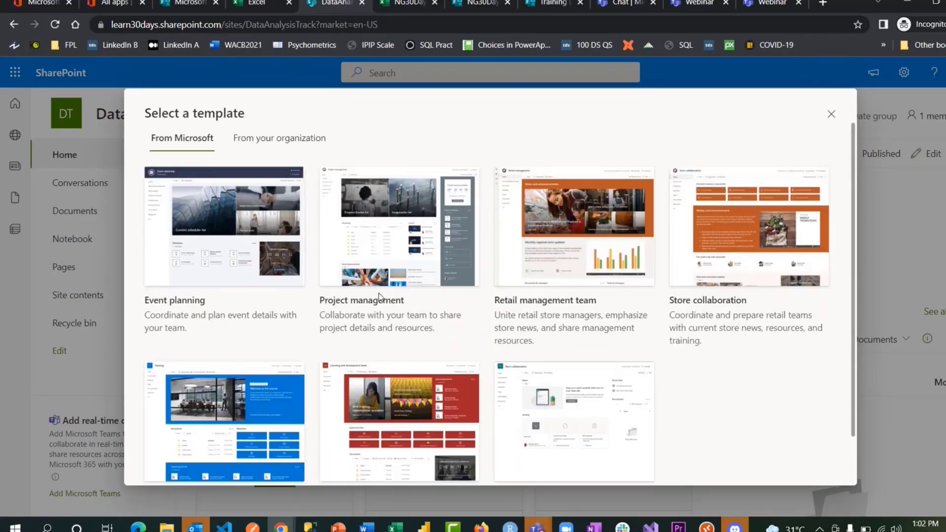
mouse_move(369, 270)
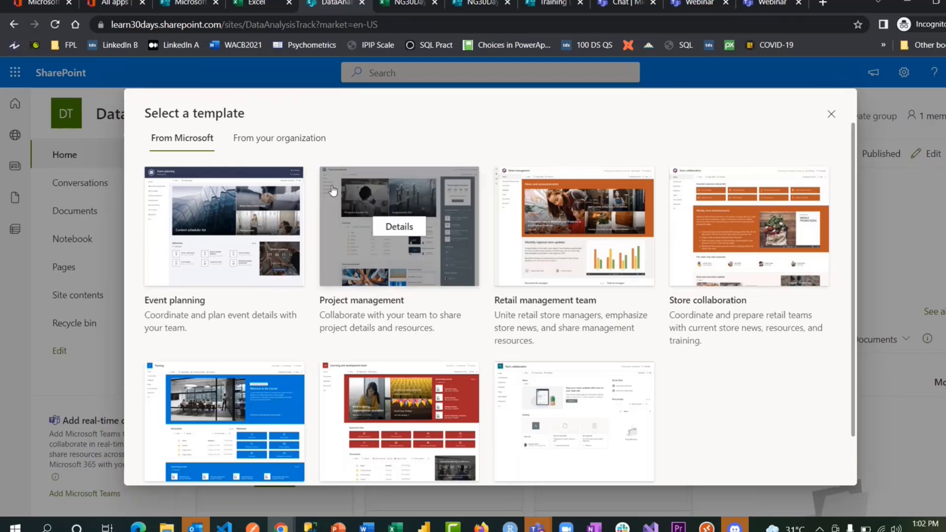
left_click(400, 228)
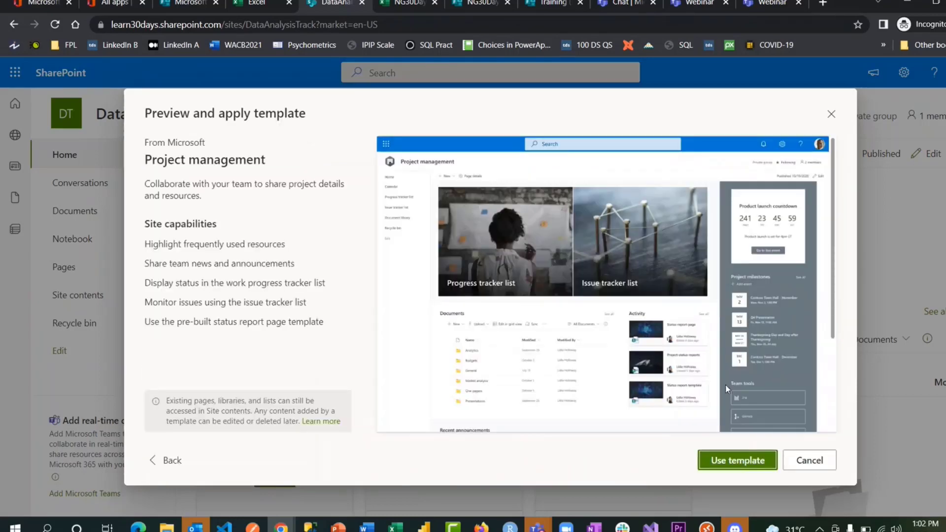
left_click(739, 461)
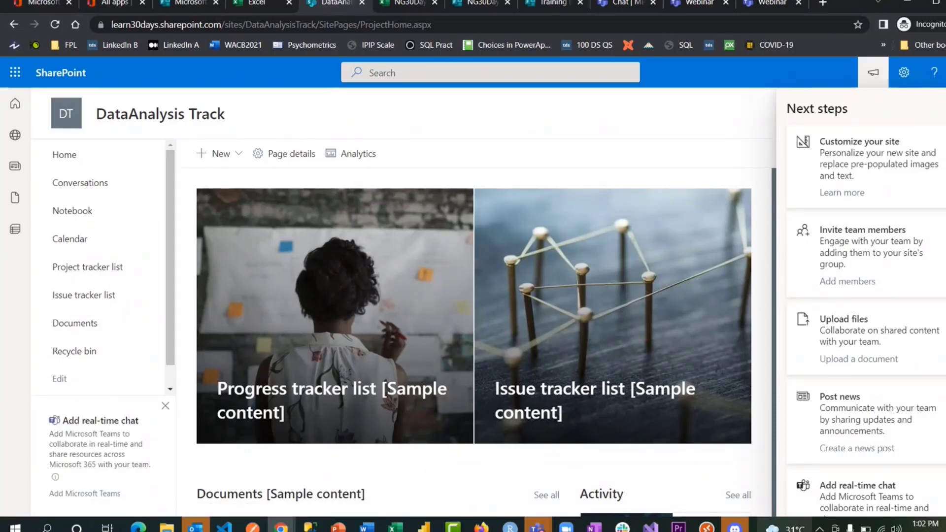
left_click(546, 510)
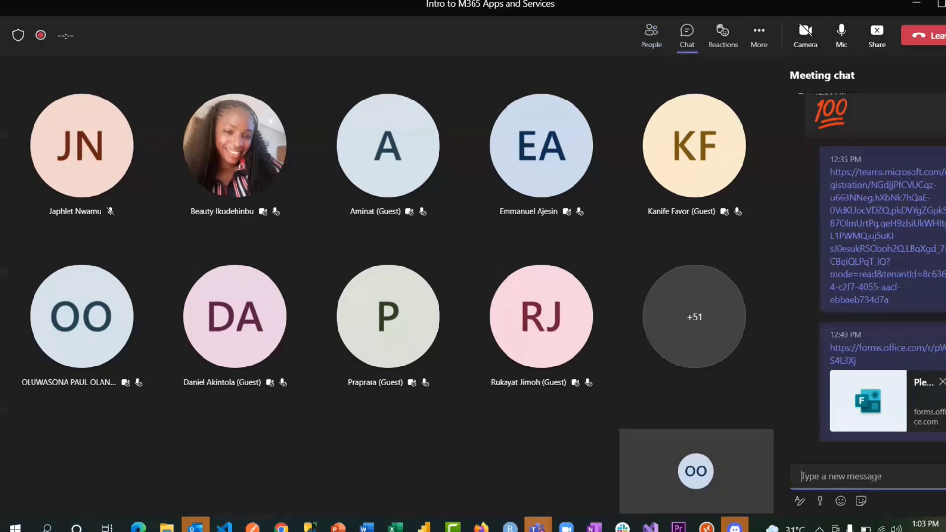
- Show the meeting's participants list, with 3 presenters and 56 attendees, after briefly checking the chat
left_click(686, 34)
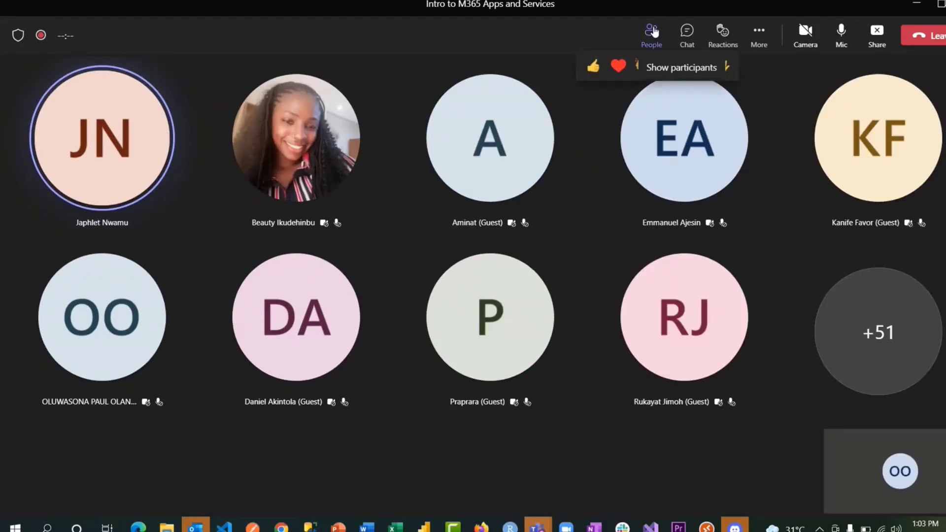
left_click(651, 32)
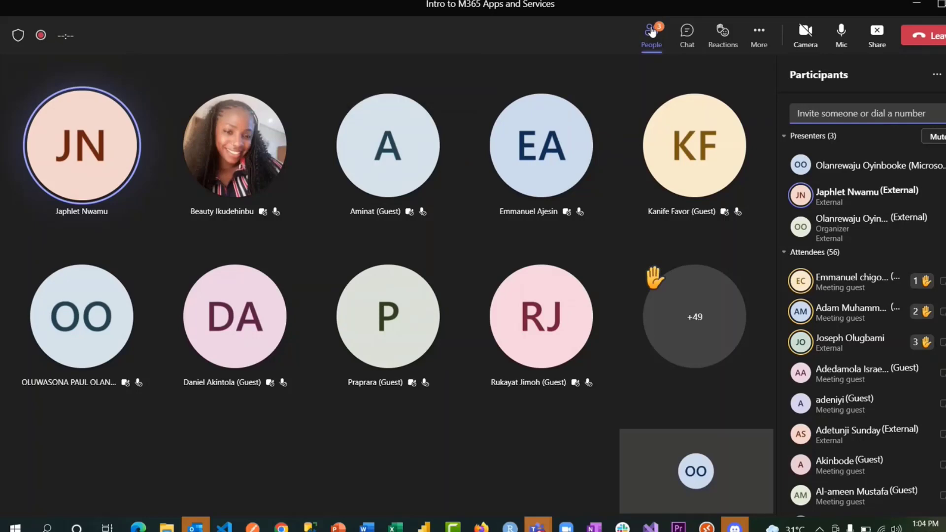
left_click(689, 36)
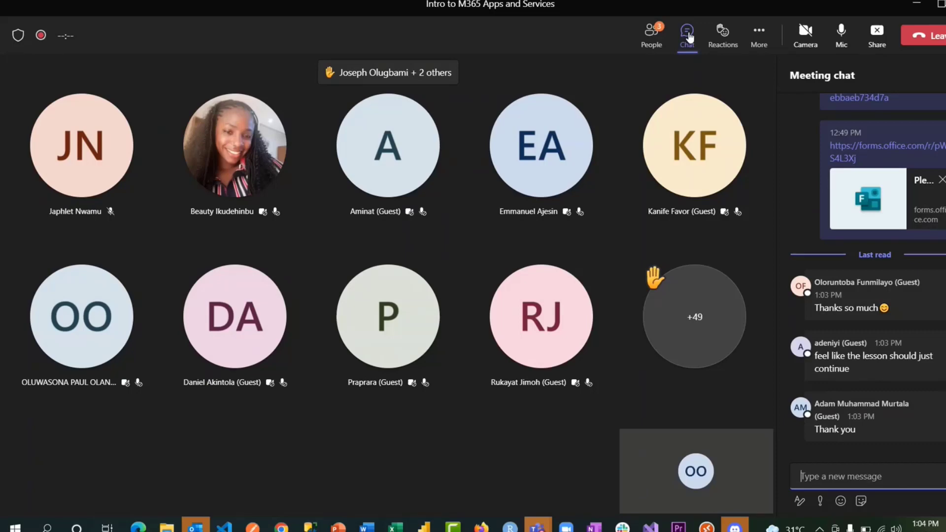
left_click(653, 35)
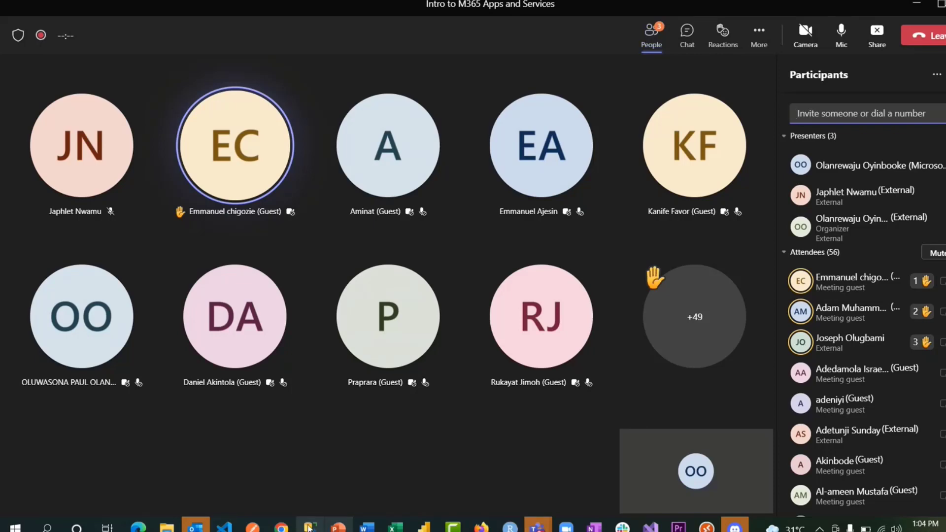
mouse_move(281, 526)
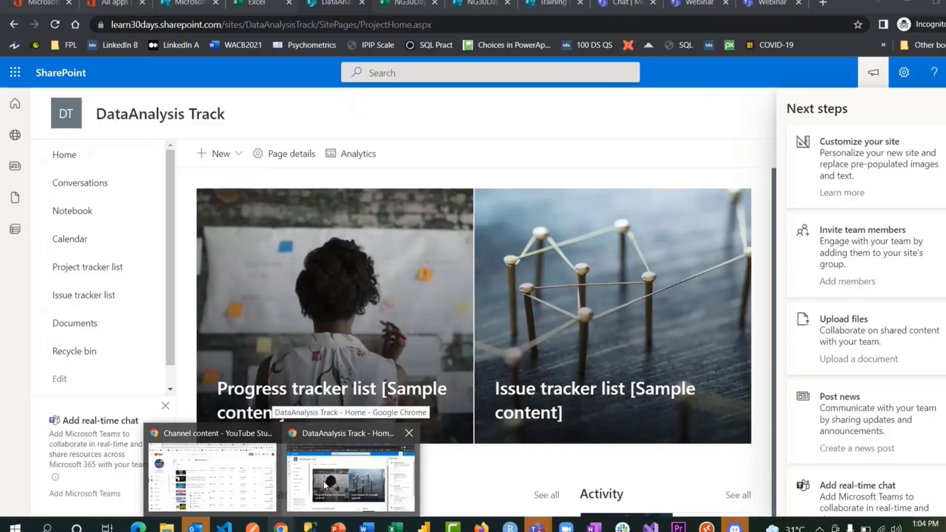
- Download the Office 365 apps installer OfficeSetup.exe from the office.com home page and dismiss the setup dialog
left_click(323, 480)
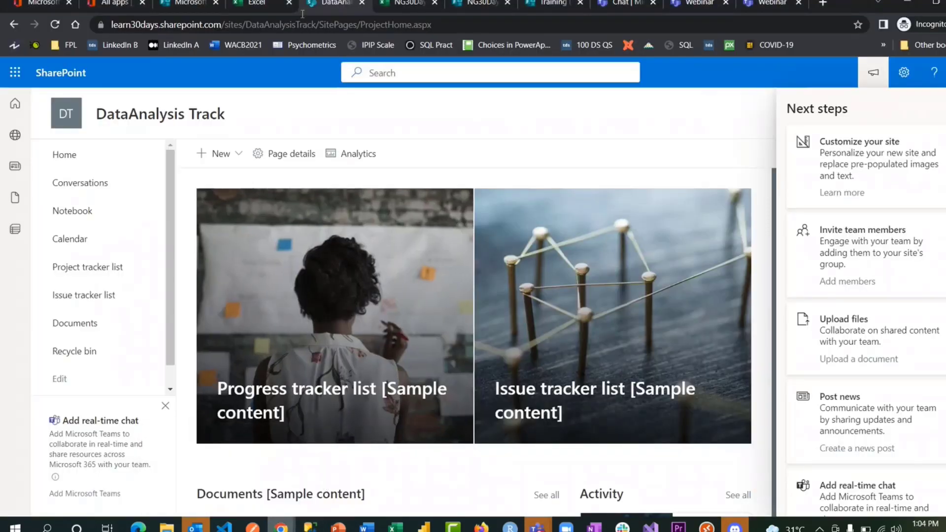
left_click(100, 6)
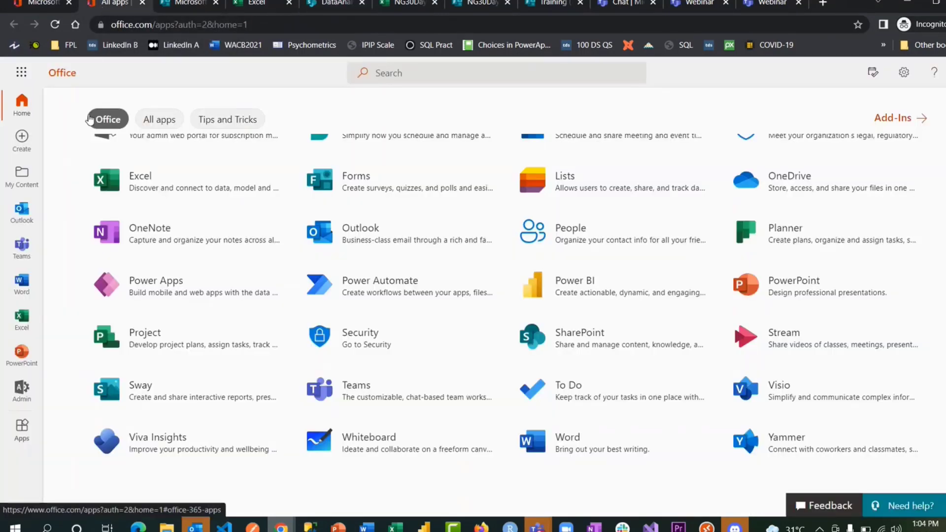
left_click(22, 106)
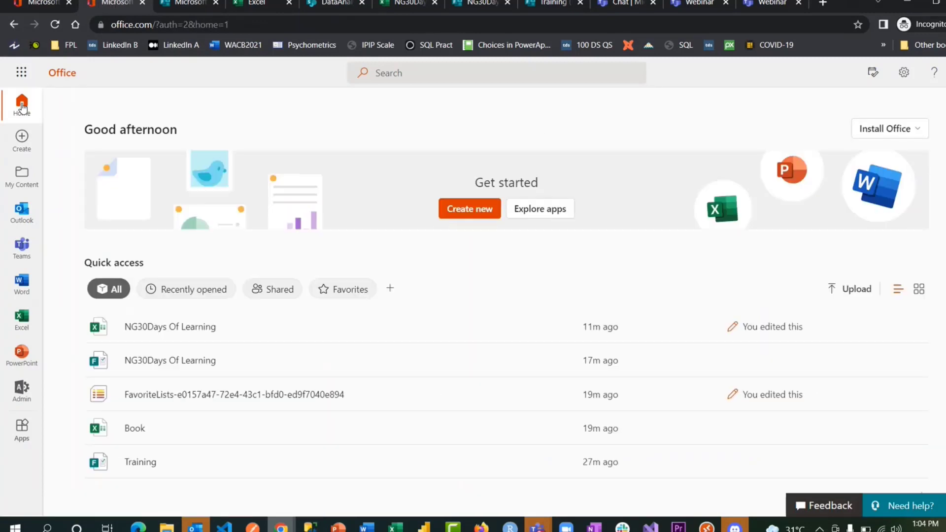
left_click(893, 129)
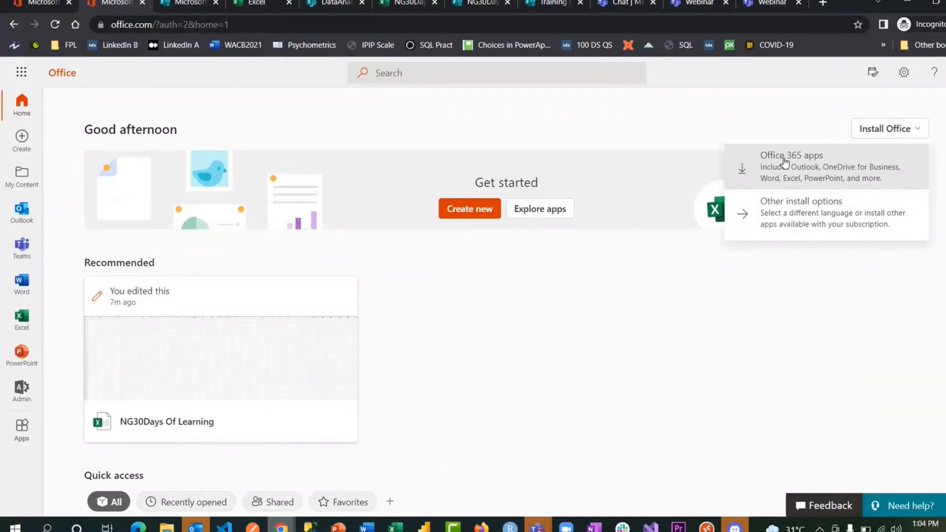
left_click(809, 167)
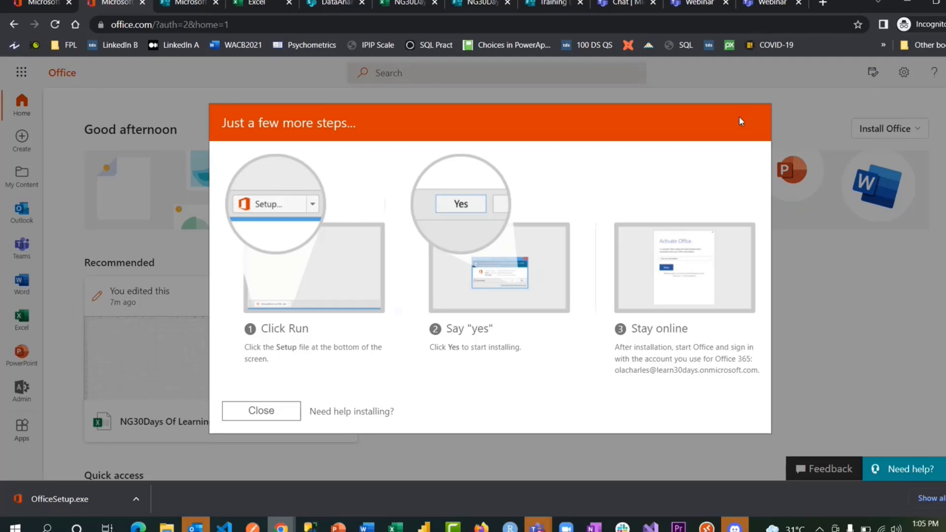
left_click(793, 99)
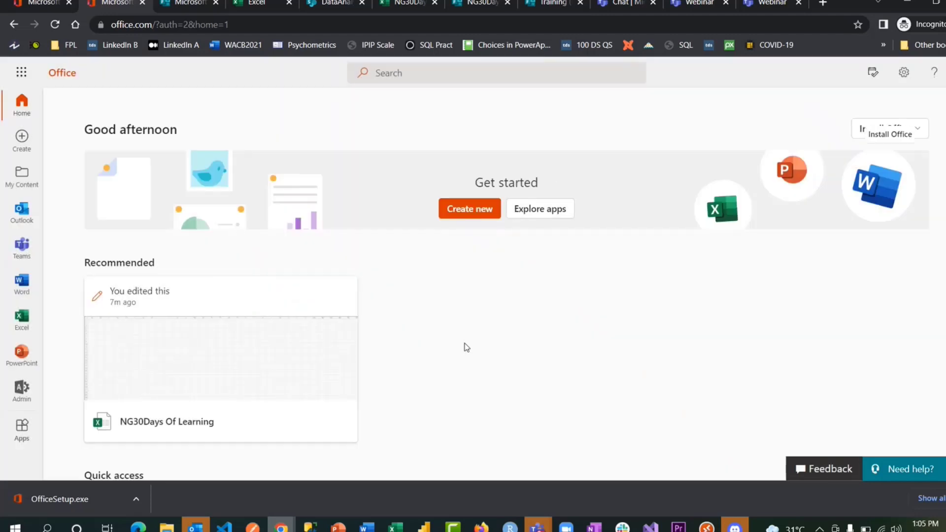
- Bring the 'Intro to M365 Apps and Services' Teams meeting window back to the front
mouse_move(538, 527)
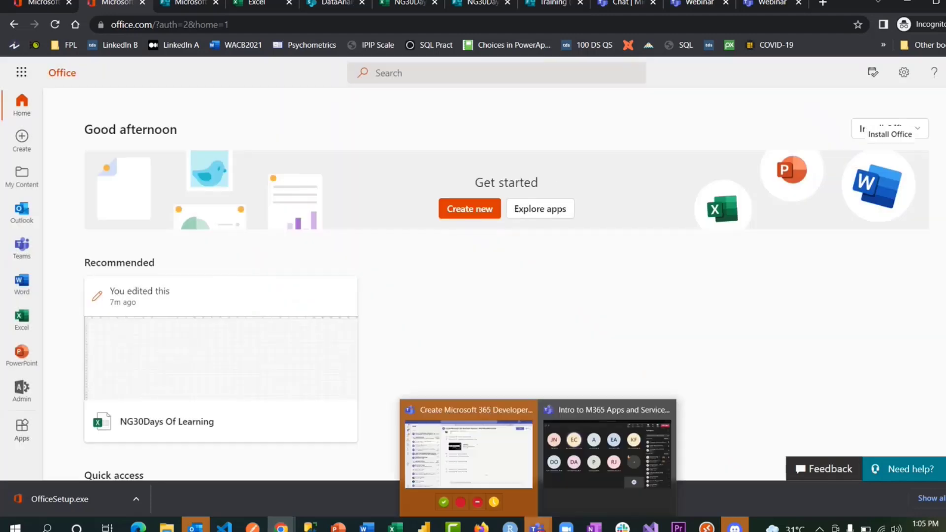
left_click(567, 475)
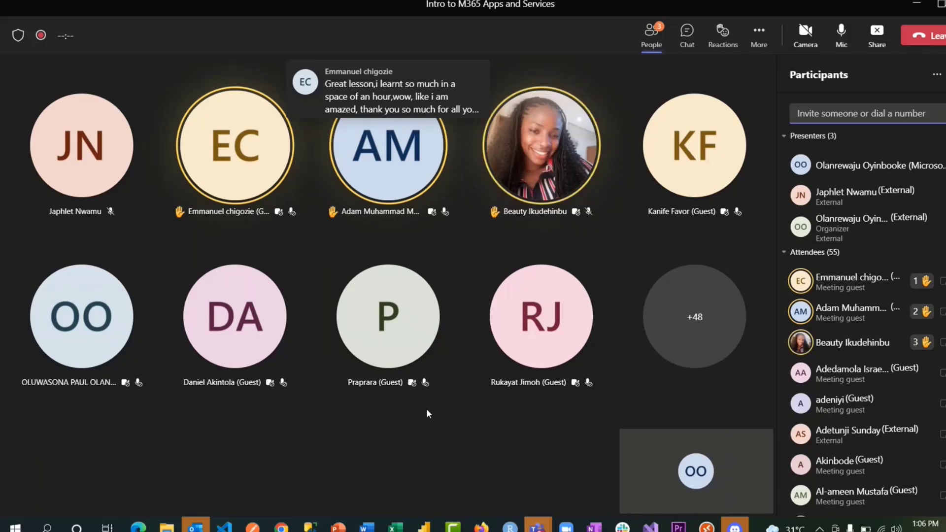
- Launch Power Automate from the Microsoft 365 app launcher on the office.com Excel start page
mouse_move(281, 528)
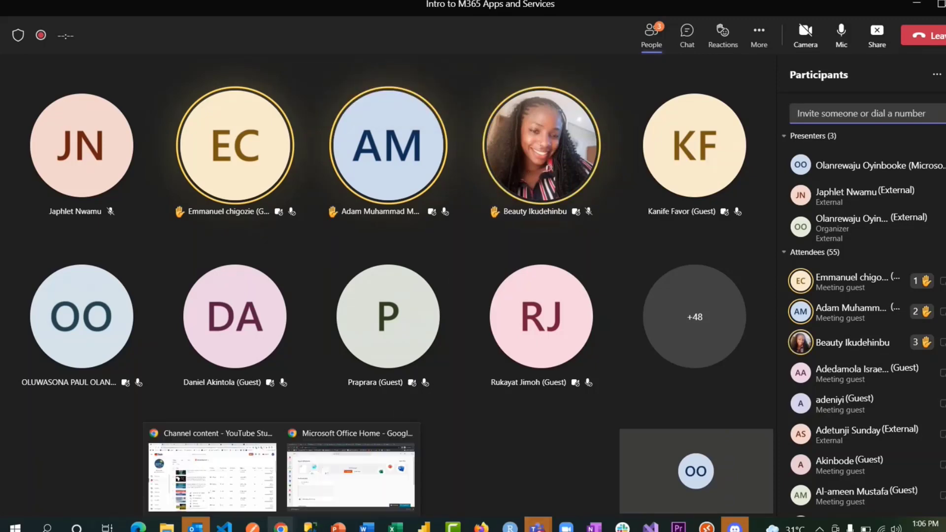
left_click(308, 505)
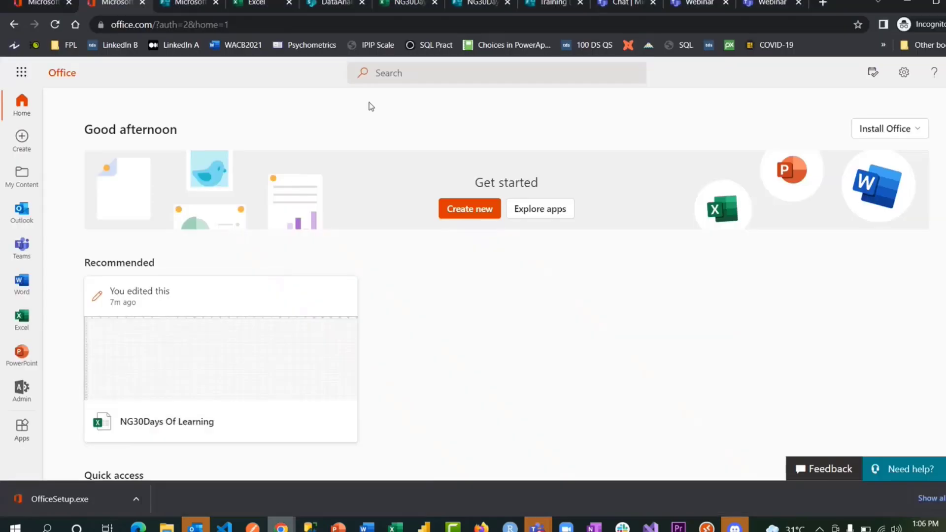
left_click(320, 5)
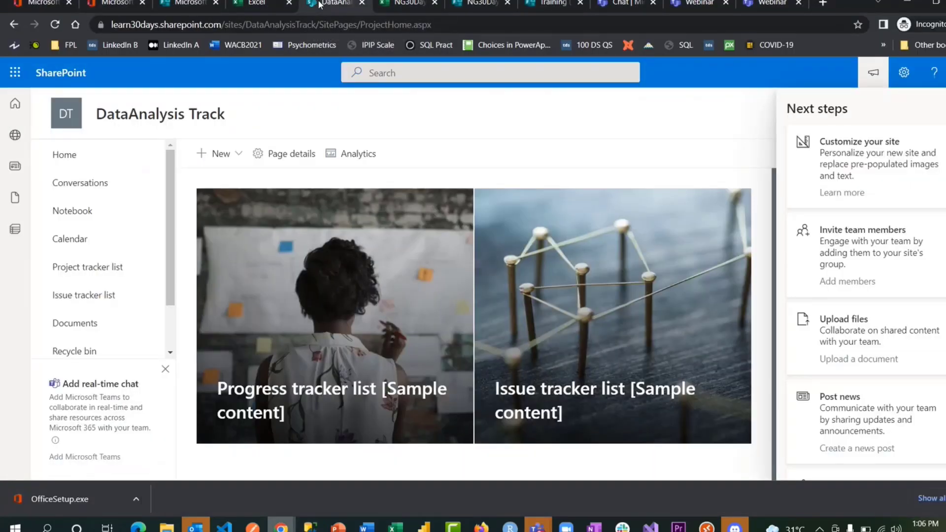
left_click(263, 4)
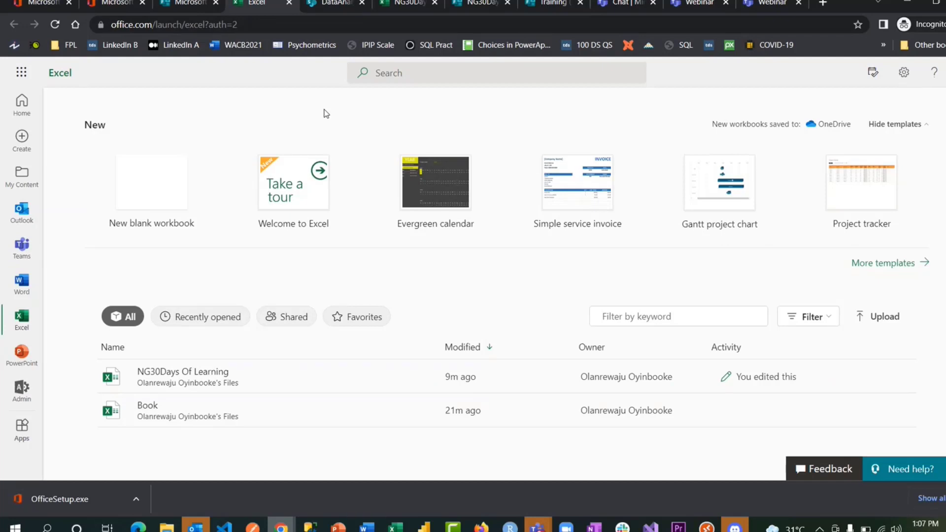
left_click(22, 74)
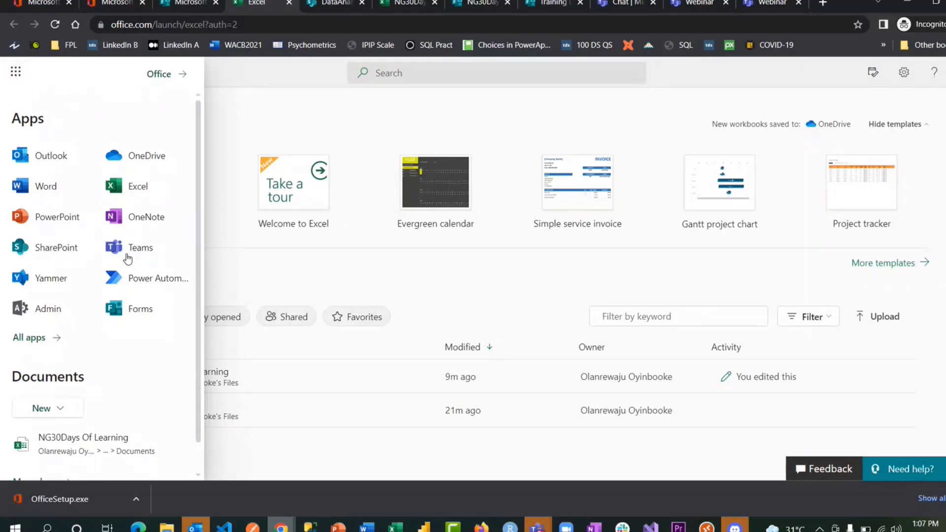
left_click(143, 278)
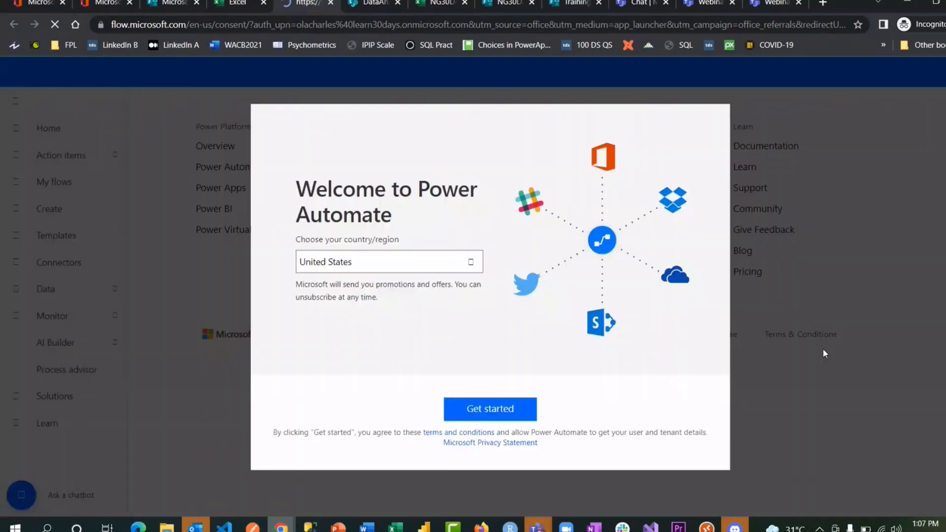
- Create an automated cloud flow named 'NG30Days Of Learning' triggered when a new Forms response is submitted
left_click(473, 416)
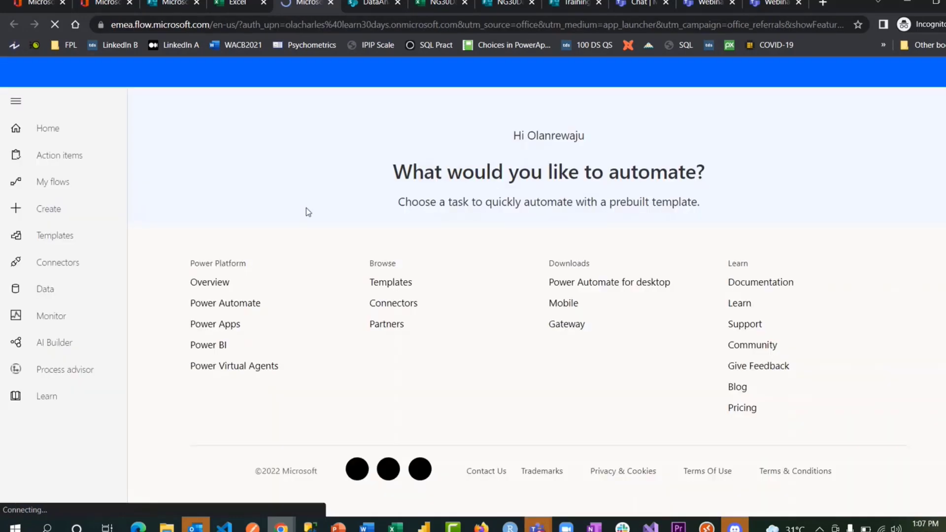
left_click(55, 212)
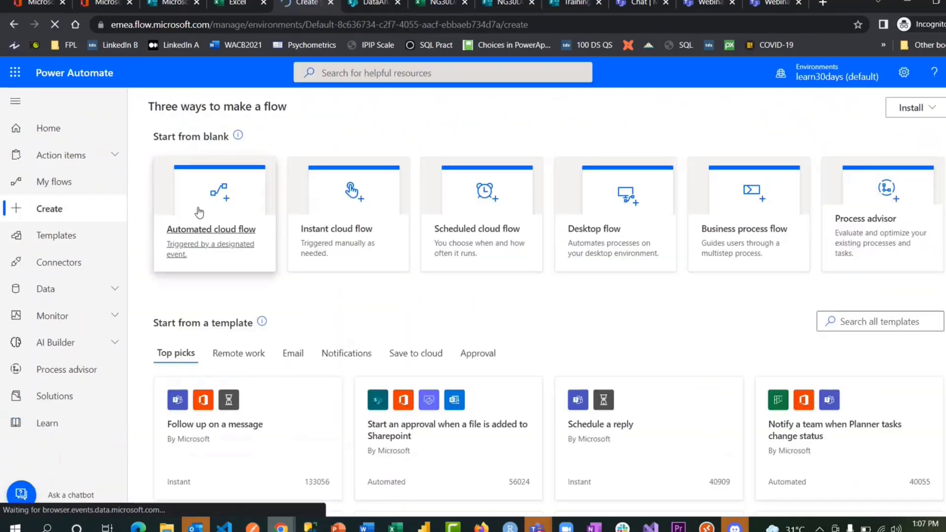
left_click(230, 206)
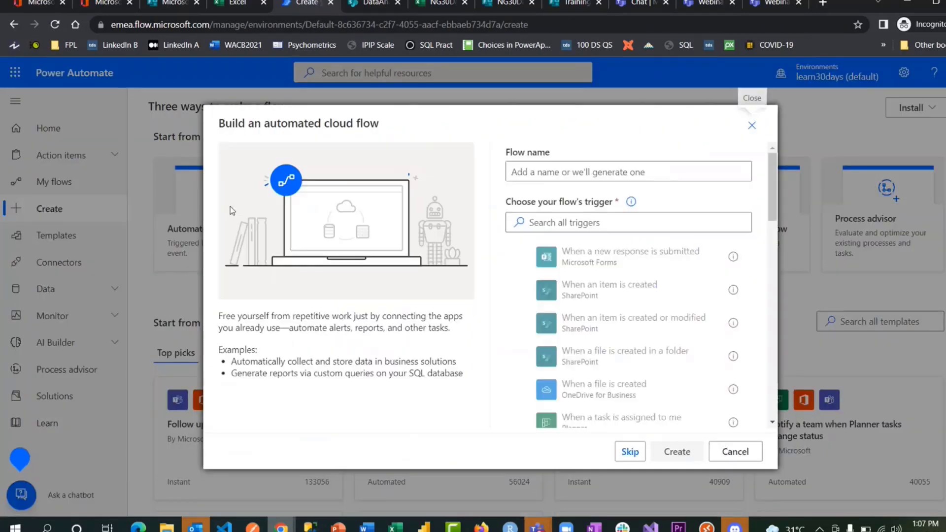
left_click(620, 261)
left_click(595, 173)
type("N")
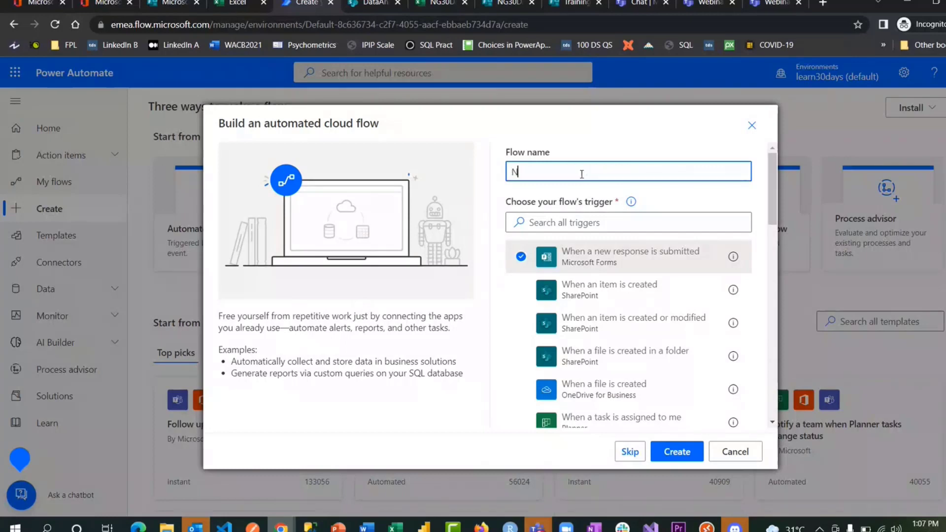
type("G30Days Of Learning")
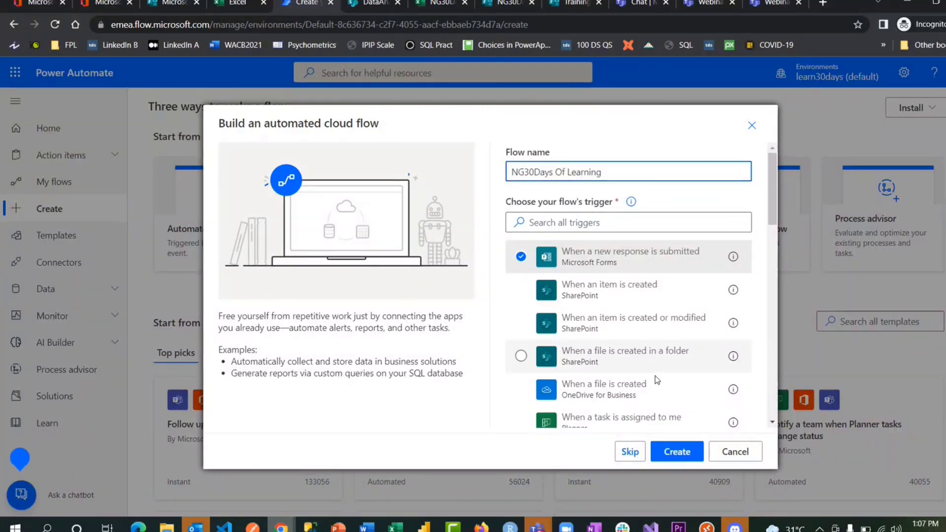
left_click(674, 449)
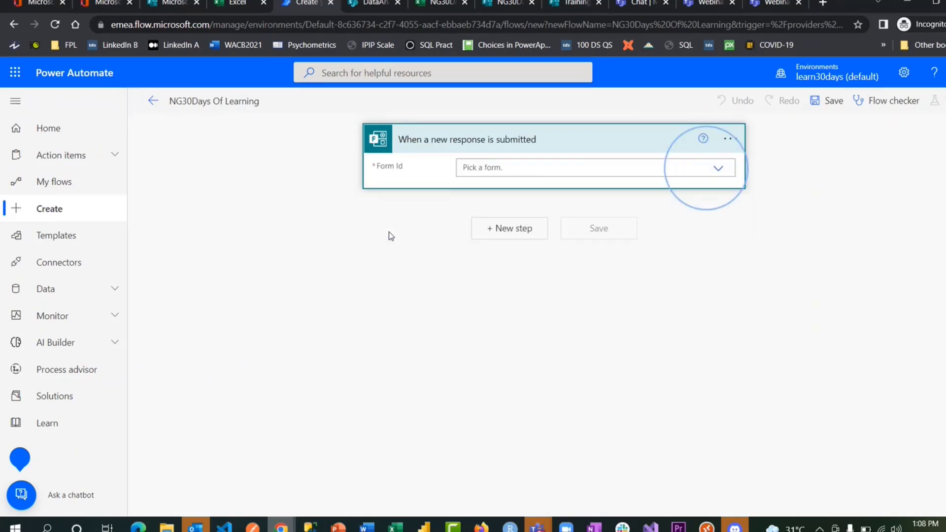
- Set the trigger to the NG30Days Of Learning form and bring up that form's questions
left_click(594, 171)
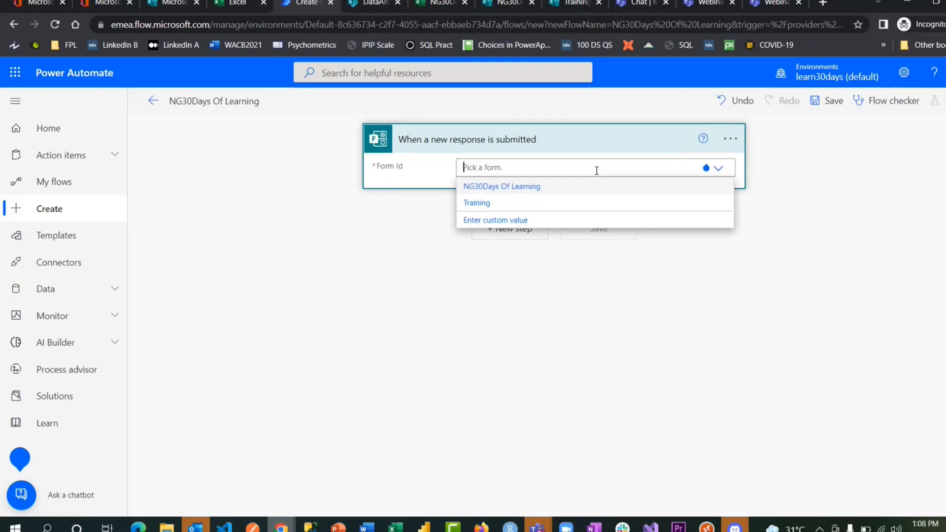
left_click(520, 189)
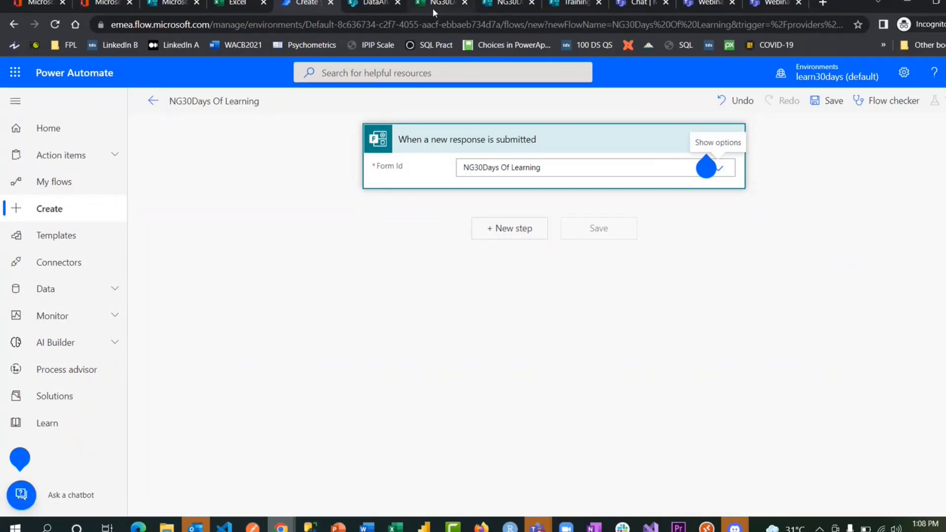
left_click(497, 6)
left_click(365, 150)
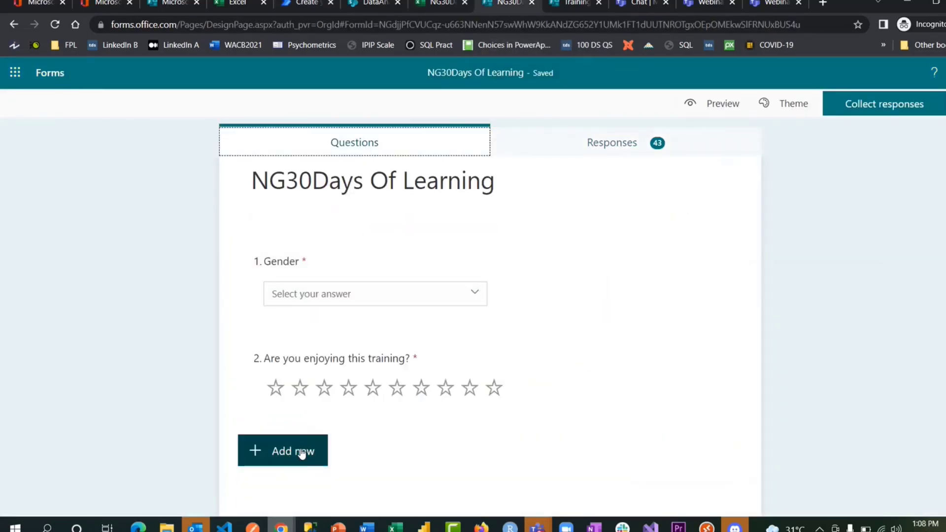
- Add a text question titled 'Email' to the form, then return to the flow for a new step
left_click(302, 454)
left_click(393, 450)
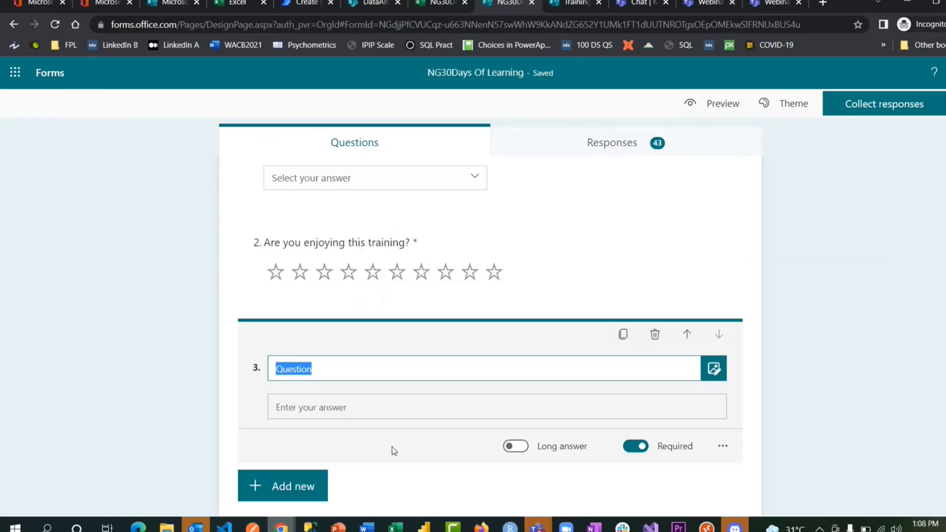
type("Email")
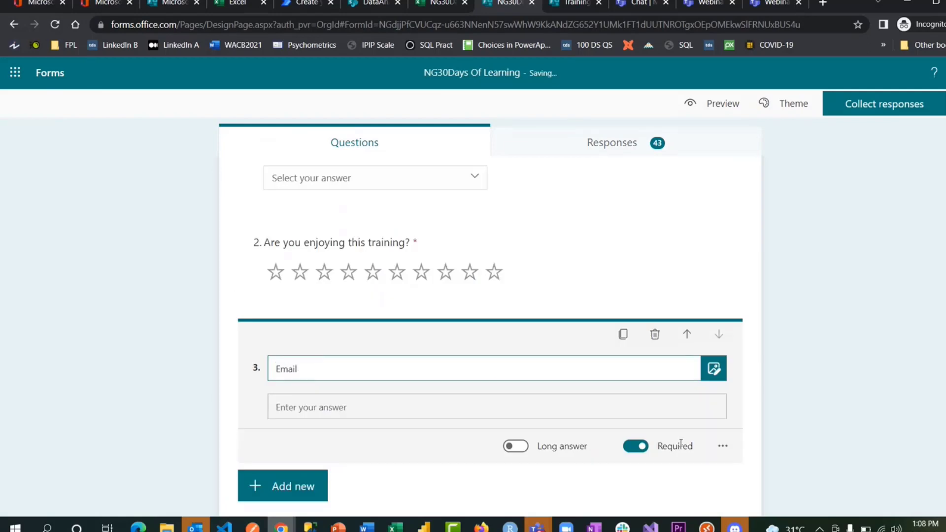
left_click(884, 208)
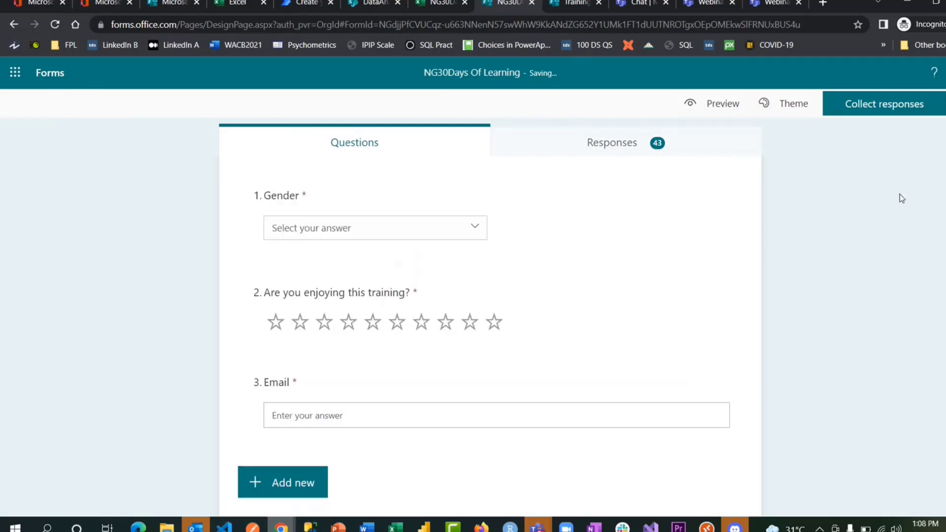
left_click(315, 7)
left_click(525, 229)
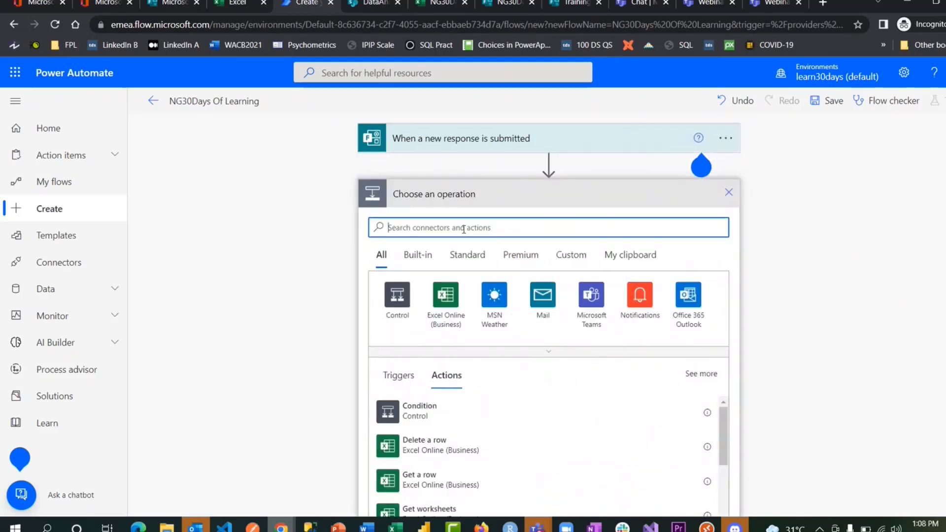
- Add a Get response details step using the NG30Days Of Learning form and the trigger's Response Id, save, and reload
type("get")
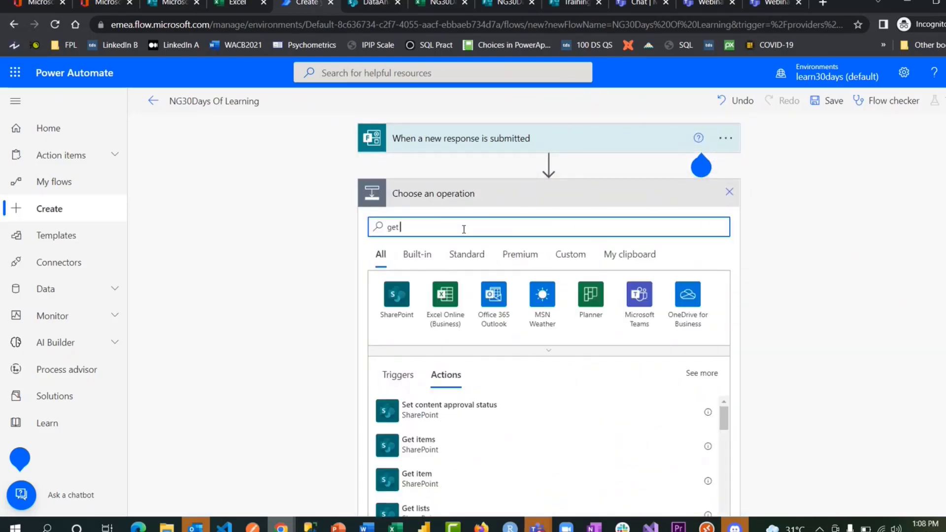
type(" response")
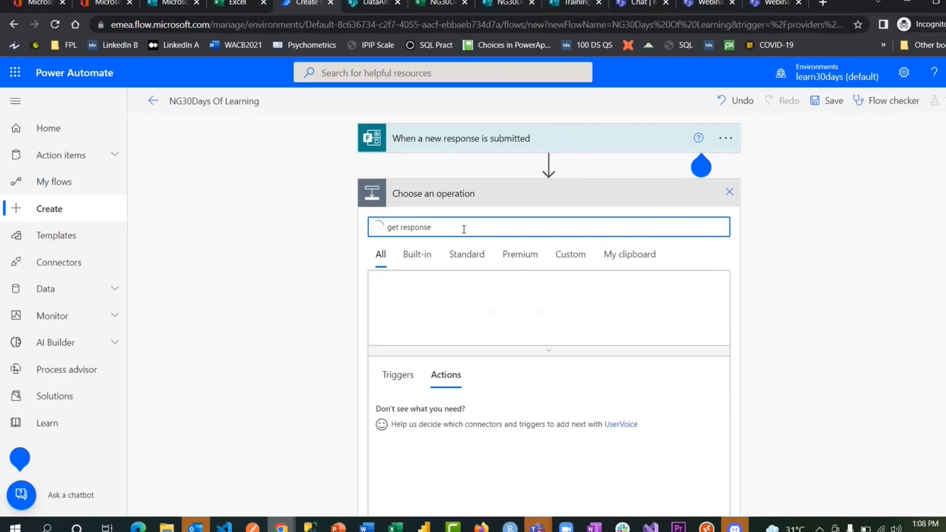
left_click(452, 410)
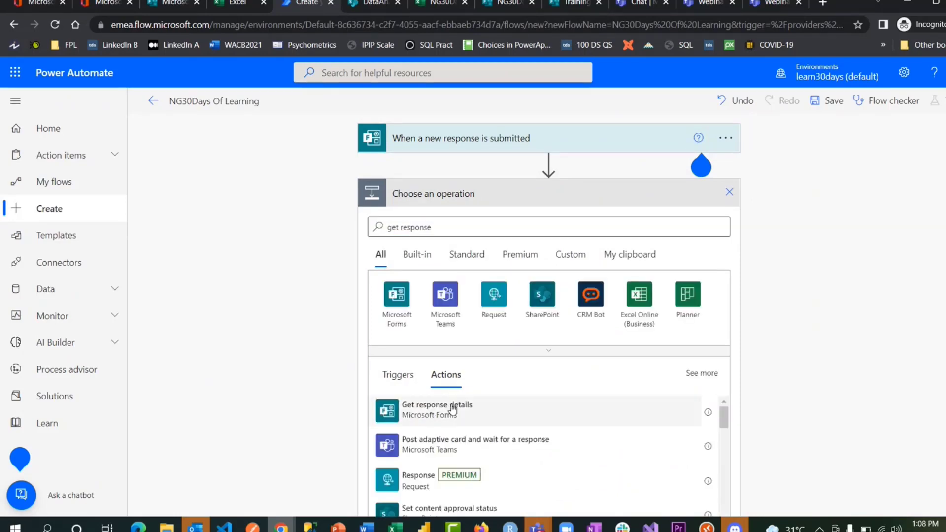
left_click(554, 217)
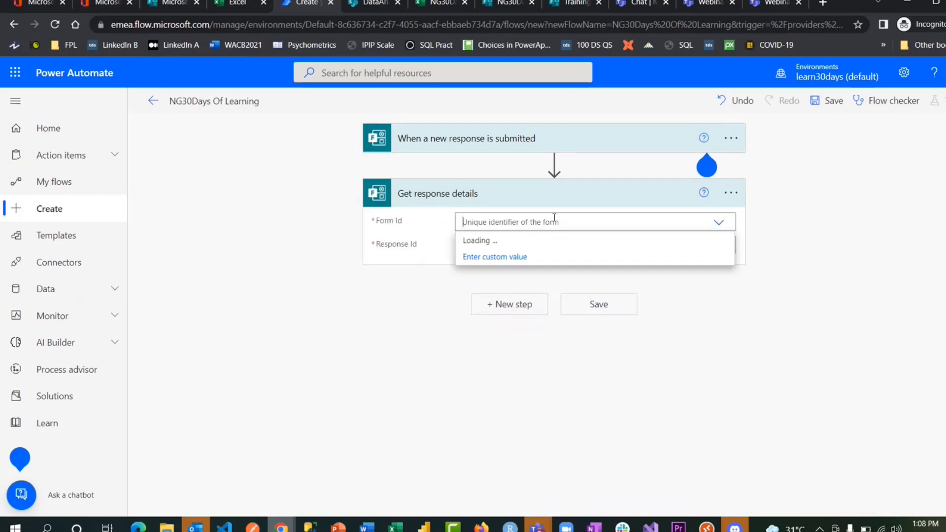
left_click(523, 243)
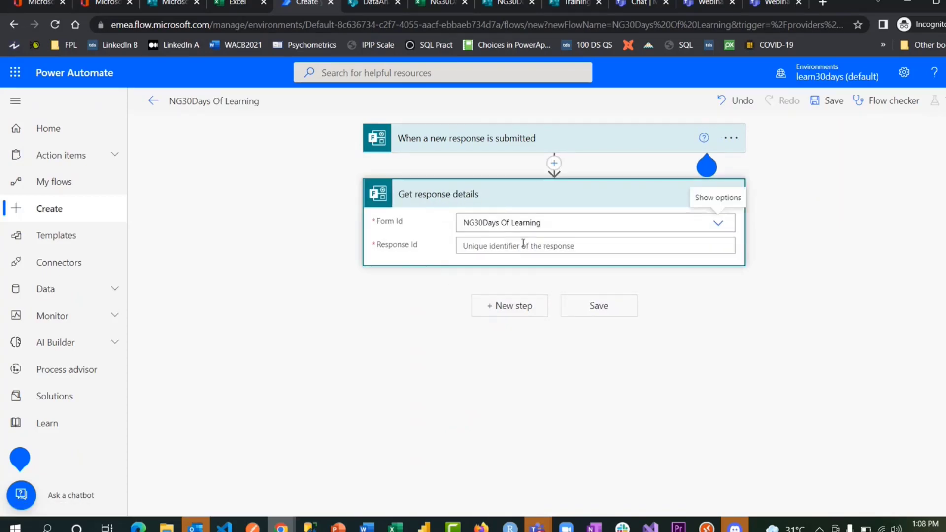
left_click(523, 245)
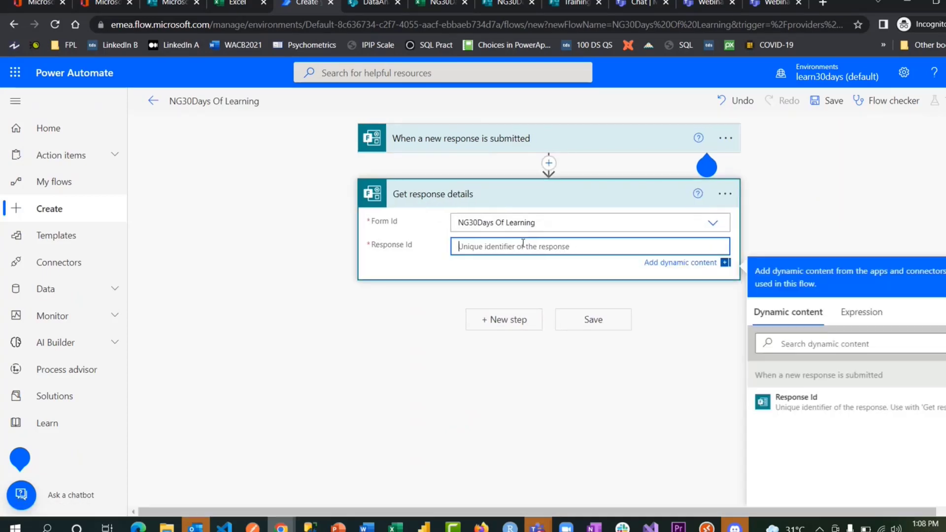
left_click(826, 408)
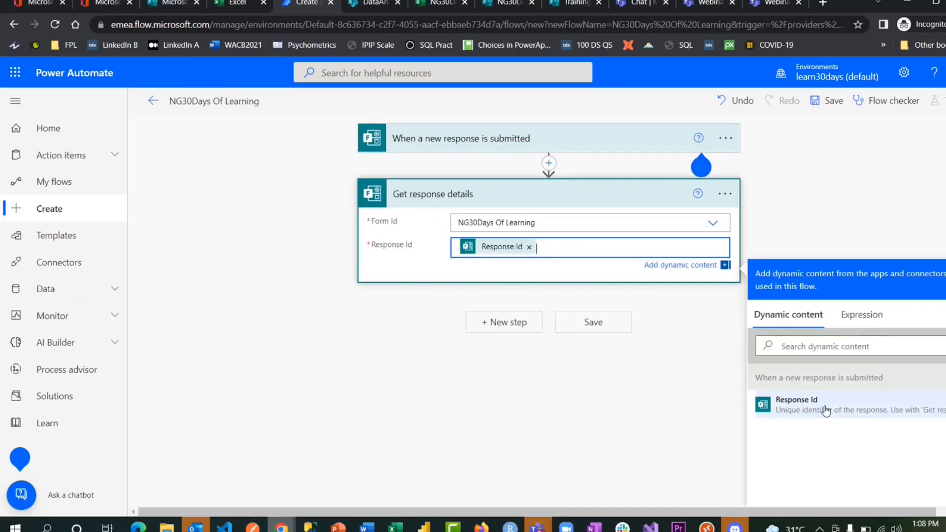
left_click(563, 406)
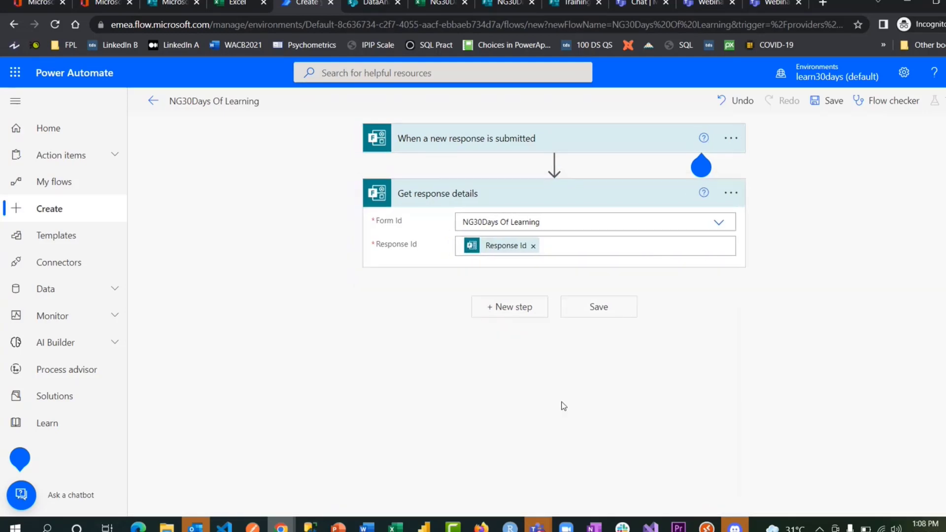
left_click(605, 316)
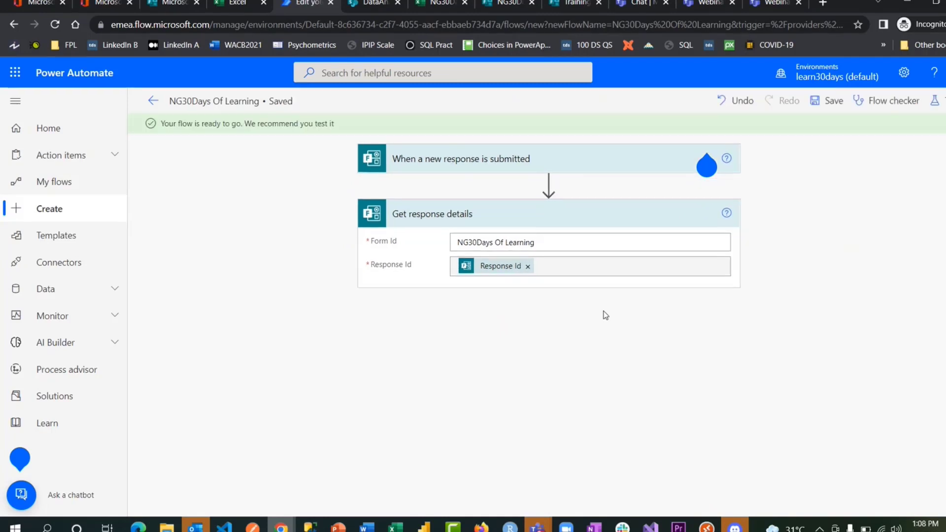
left_click(55, 25)
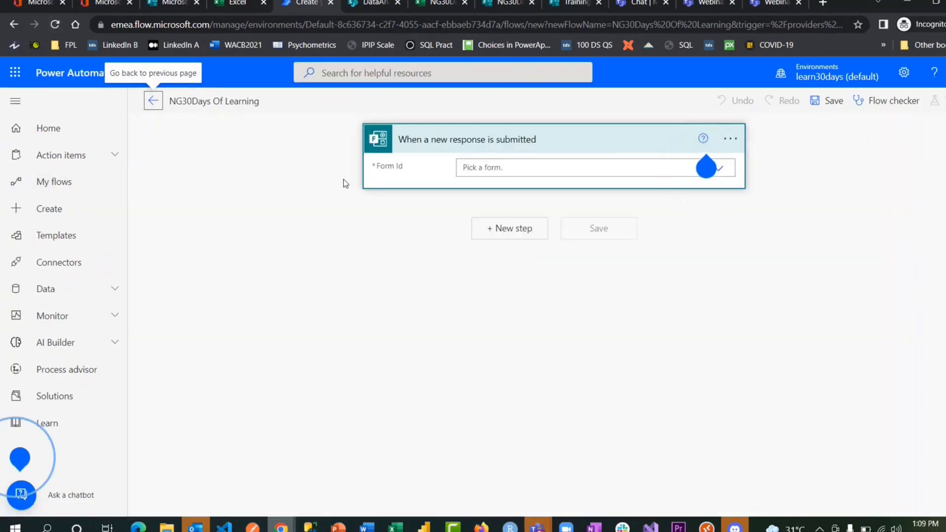
- Leave the editor for My flows and reopen the NG30Days Of Learning flow for editing
left_click(54, 183)
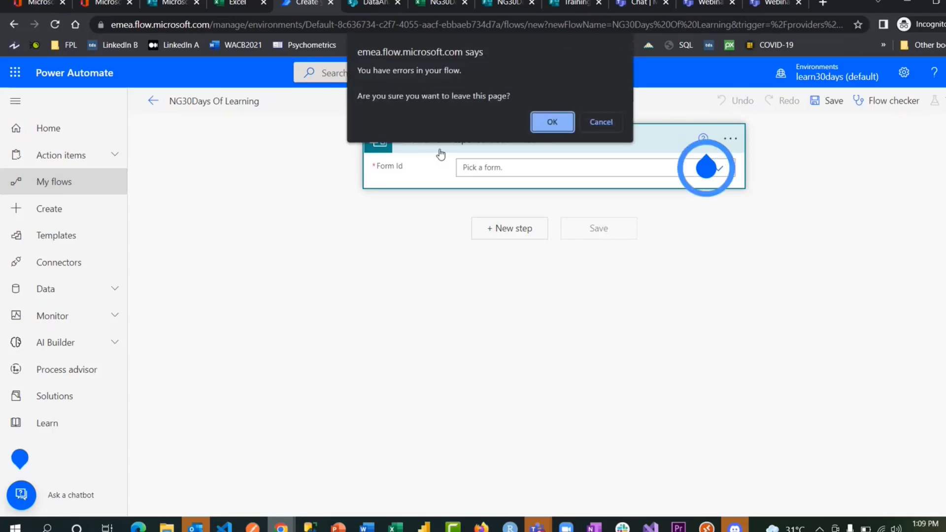
left_click(551, 122)
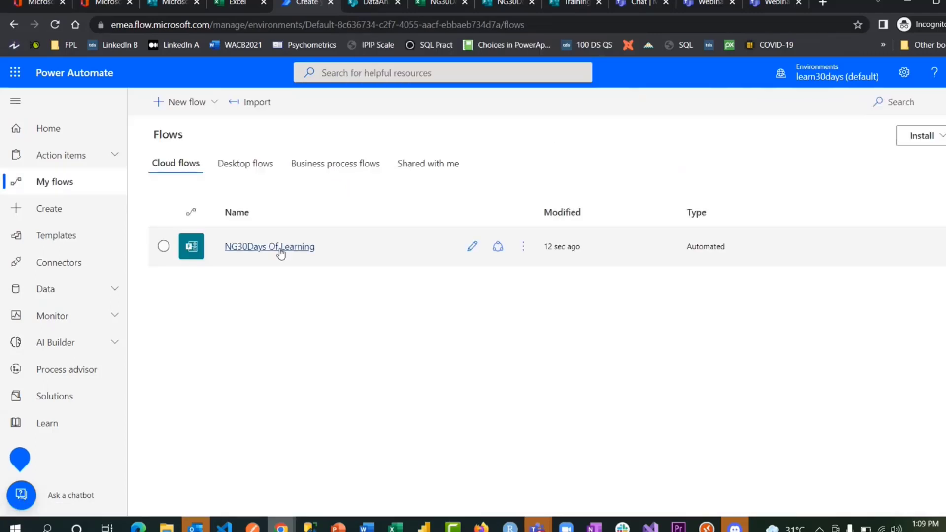
left_click(473, 244)
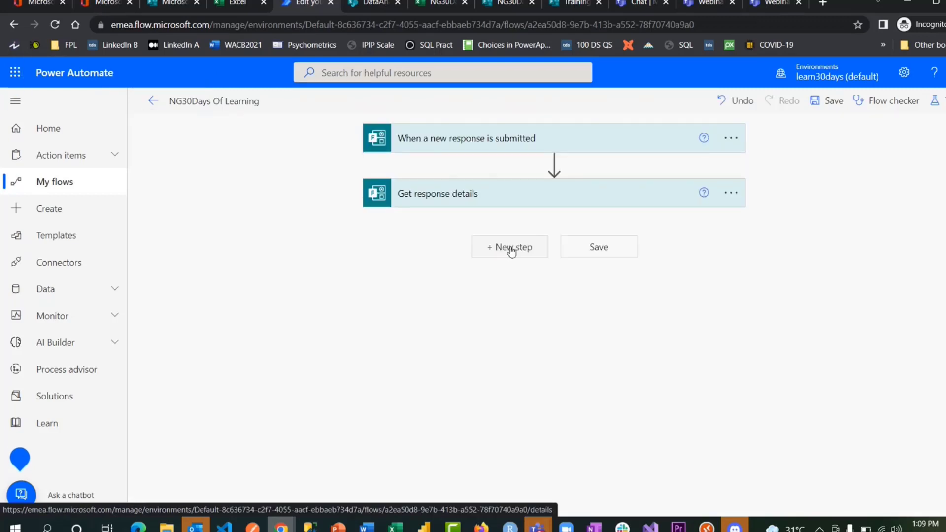
- Add an Office 365 Outlook 'Send an email (V2)' step after Get response details
left_click(512, 251)
type("end")
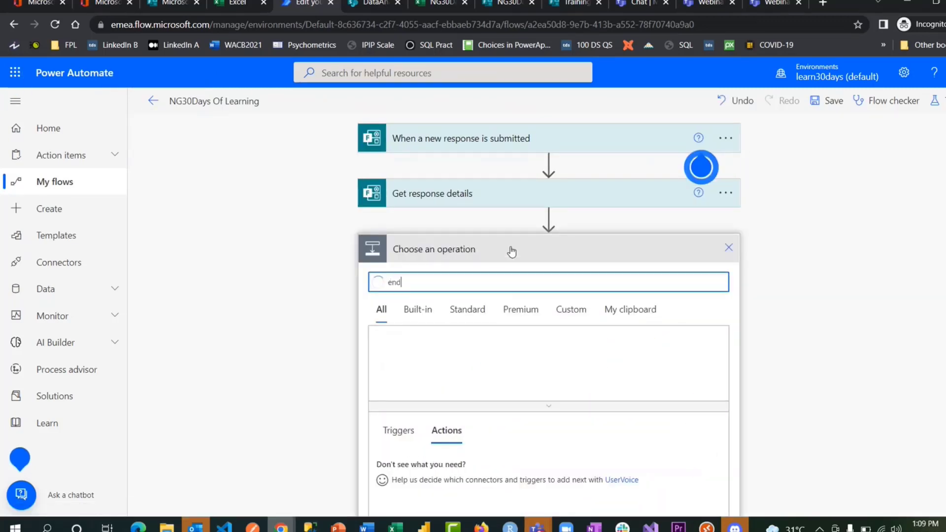
key("ctrl+a")
type("send")
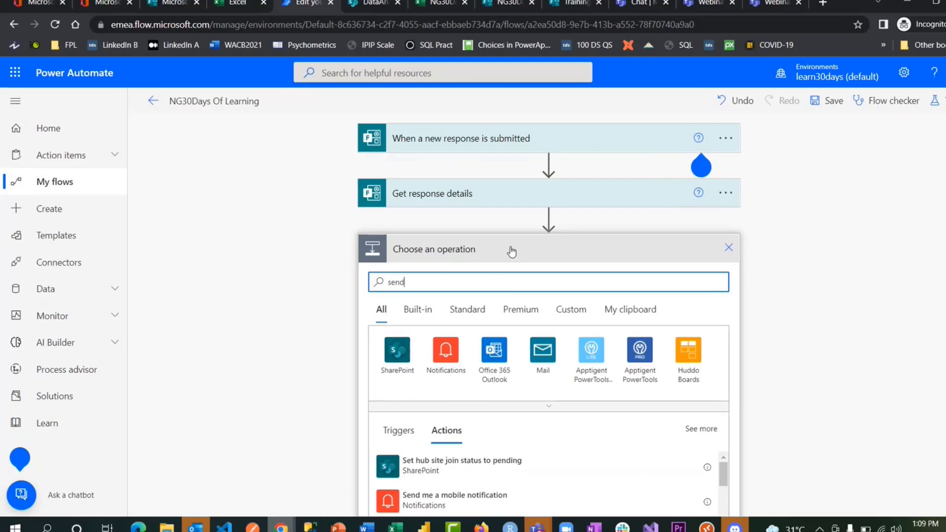
type(" email")
scroll(475, 296, "down", 2)
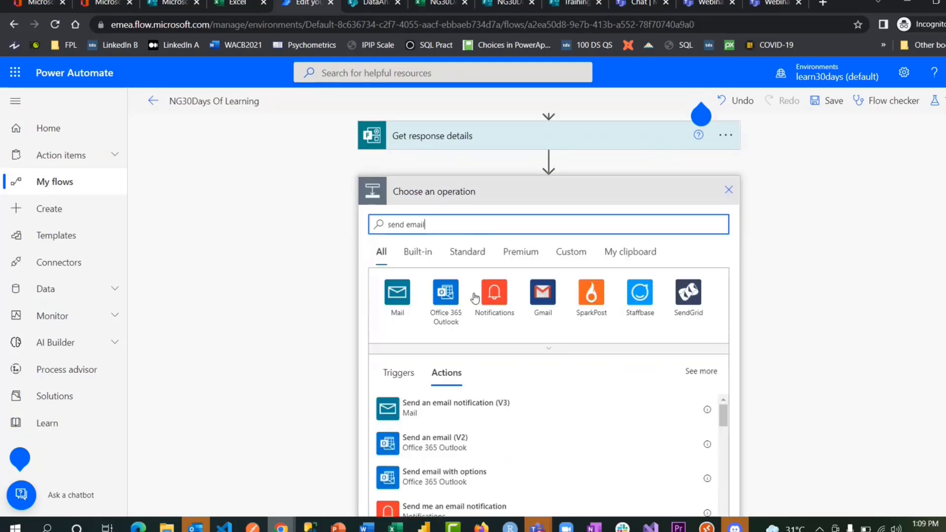
left_click(446, 394)
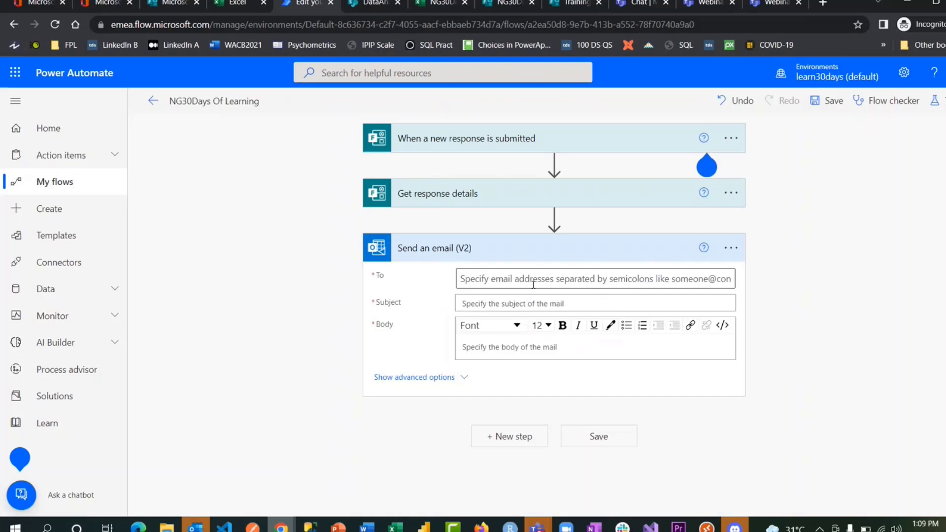
- Address the email to the form's Email answer with subject 'Testing MG30Days Of Learning'
left_click(533, 285)
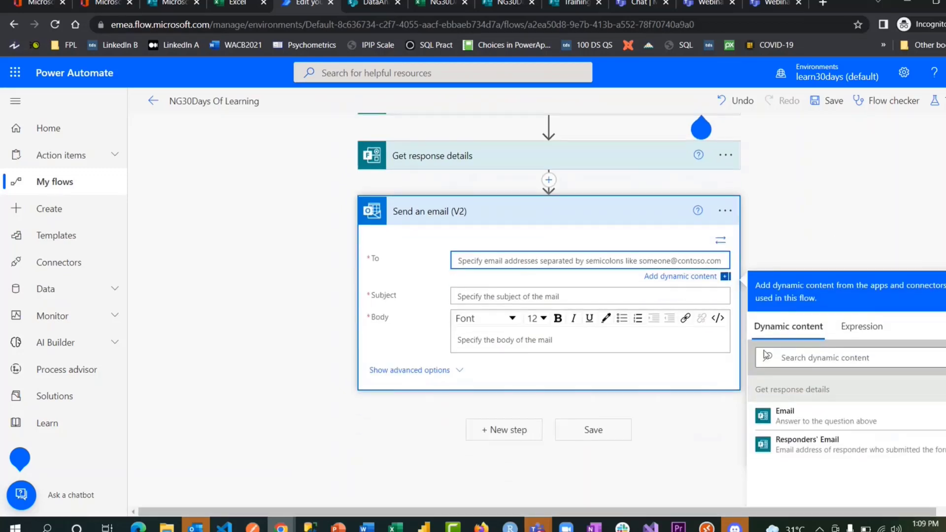
left_click(783, 417)
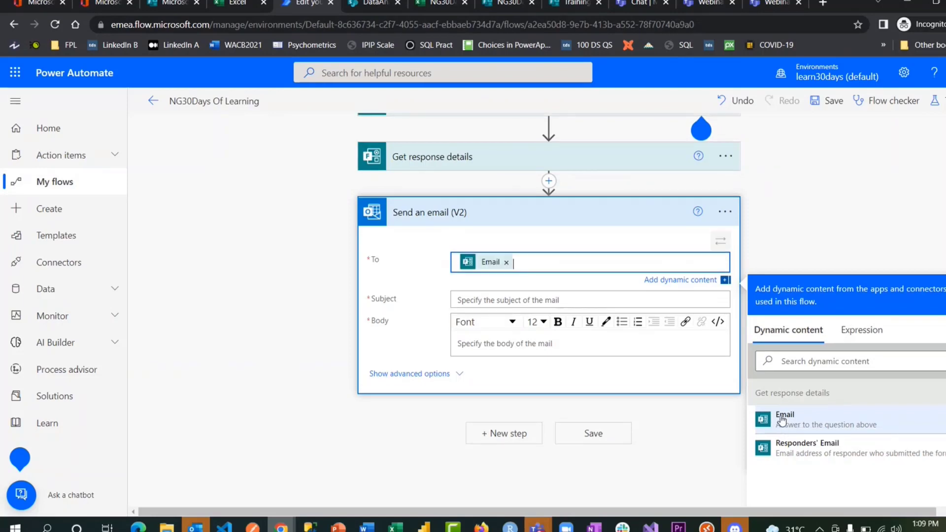
left_click(491, 301)
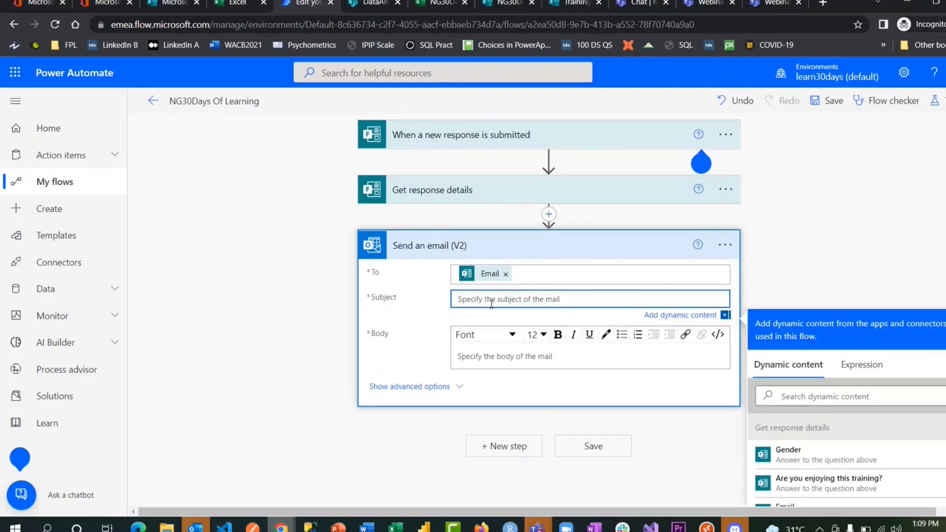
type("Testing M")
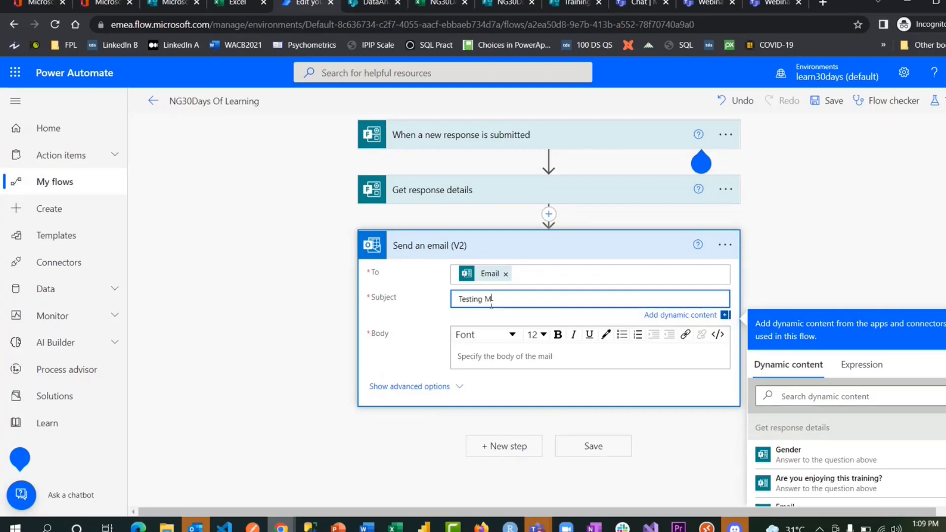
type("G30Days Of LEarning")
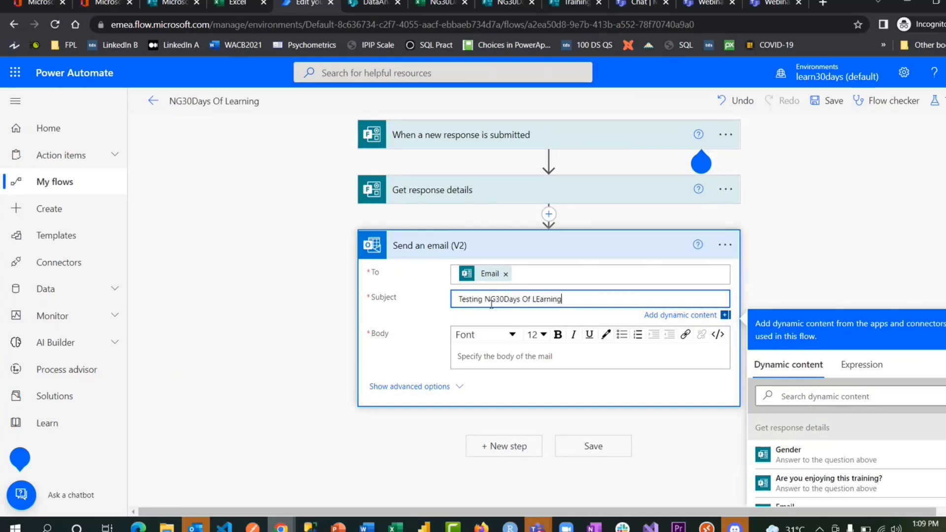
key("Left")
key("Left")
key("Left")
key("Left")
key("Left")
key("Left")
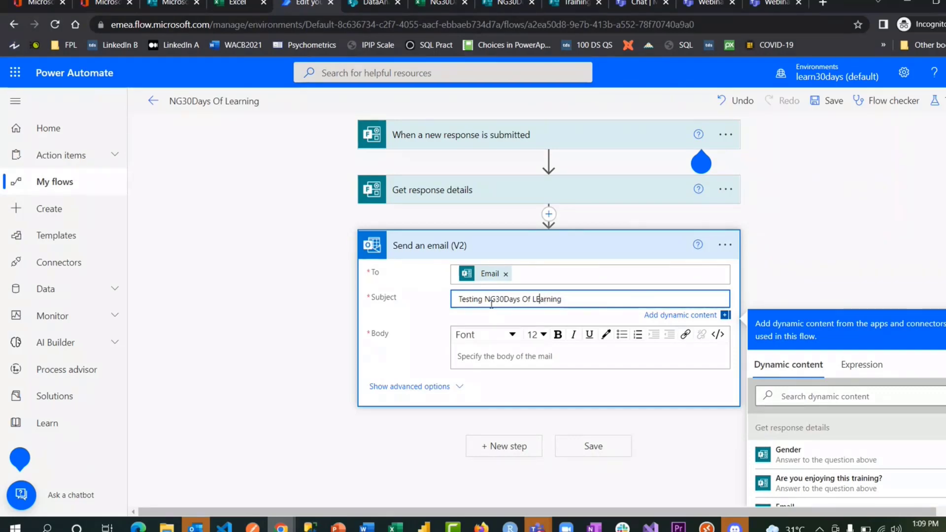
key("BackSpace")
type("e")
- Write the body as 'Hi' plus the respondent's Email, then a thank-you line
left_click(501, 362)
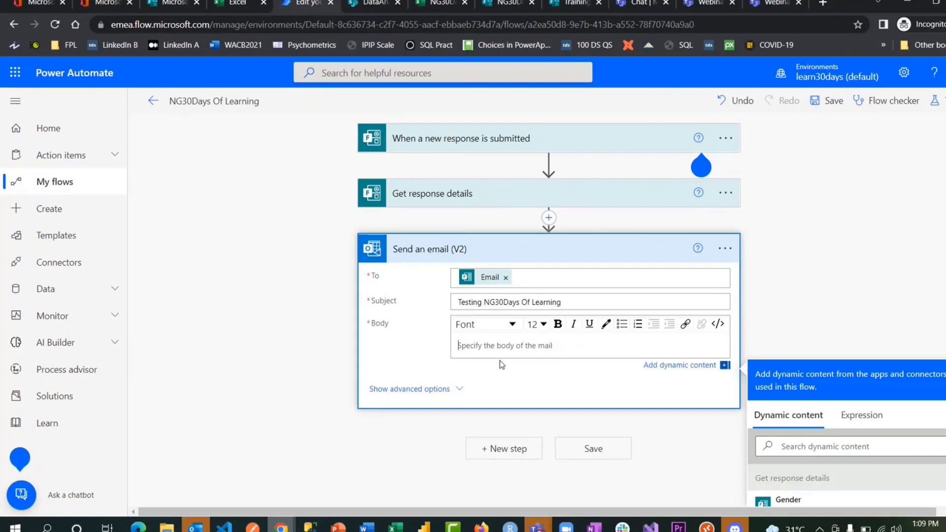
type("Hi")
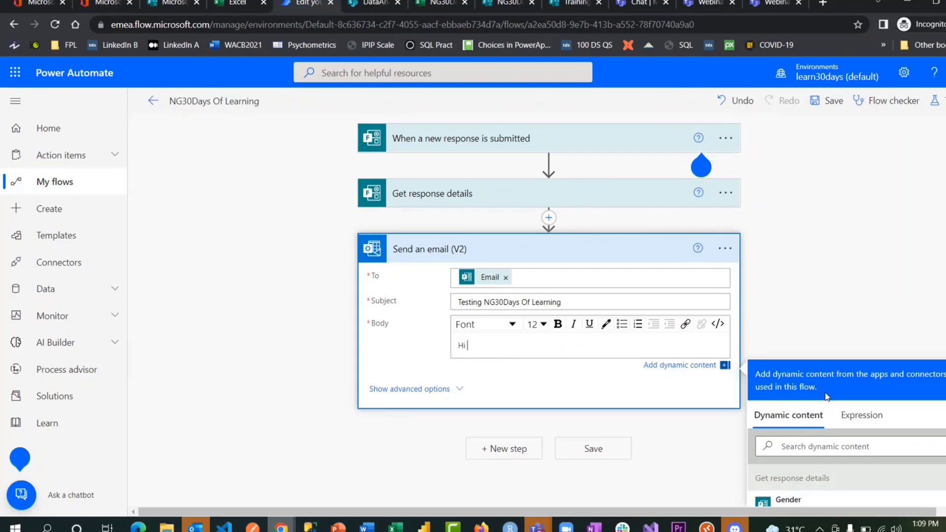
scroll(832, 406, "down", 3)
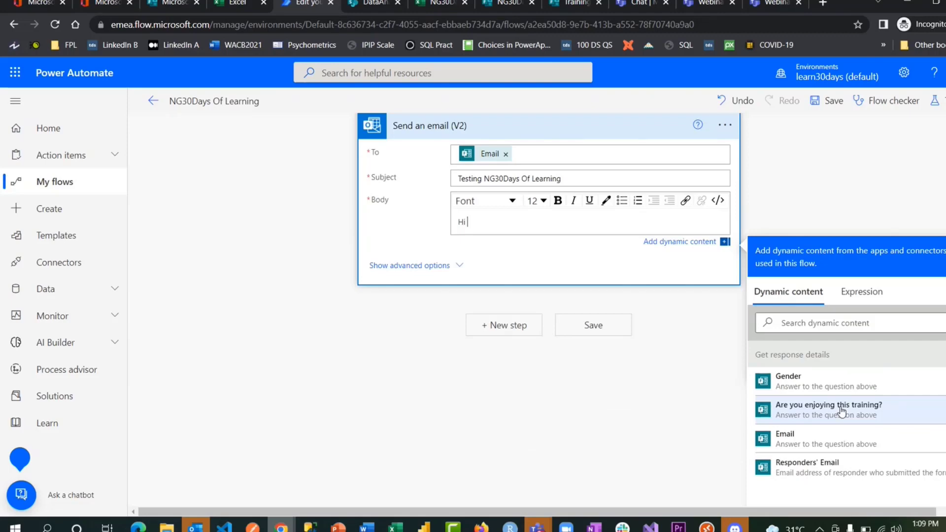
left_click(789, 438)
type(",")
key("Return")
type("Thank")
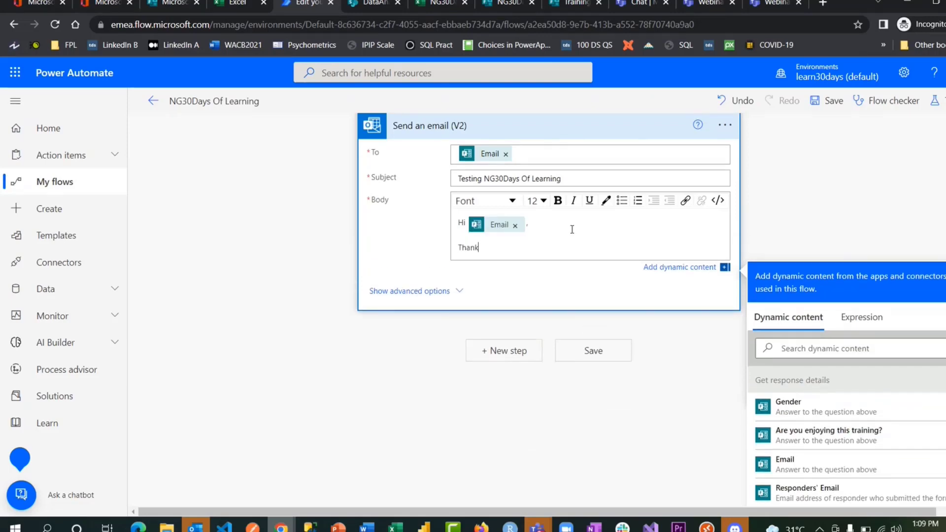
type("s for being part of this")
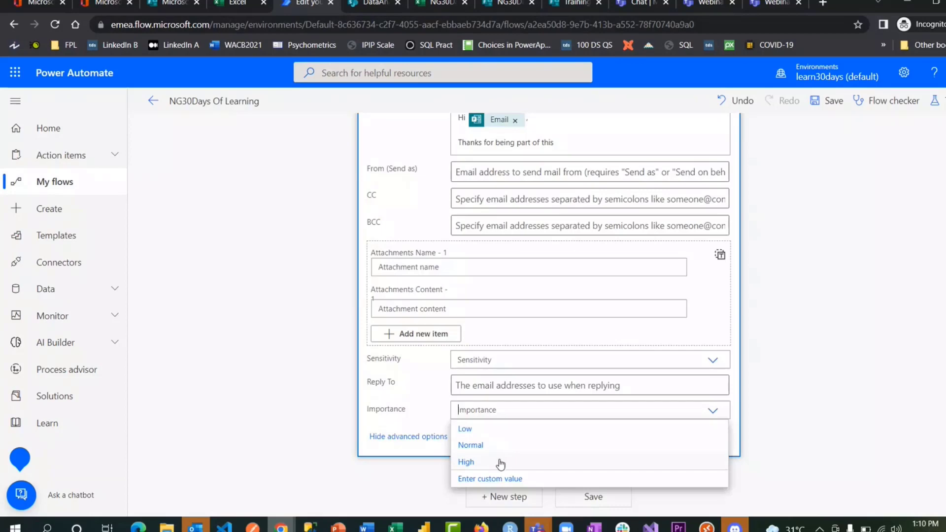
- Set the email's importance to High, save the flow, and collapse the email step
left_click(499, 454)
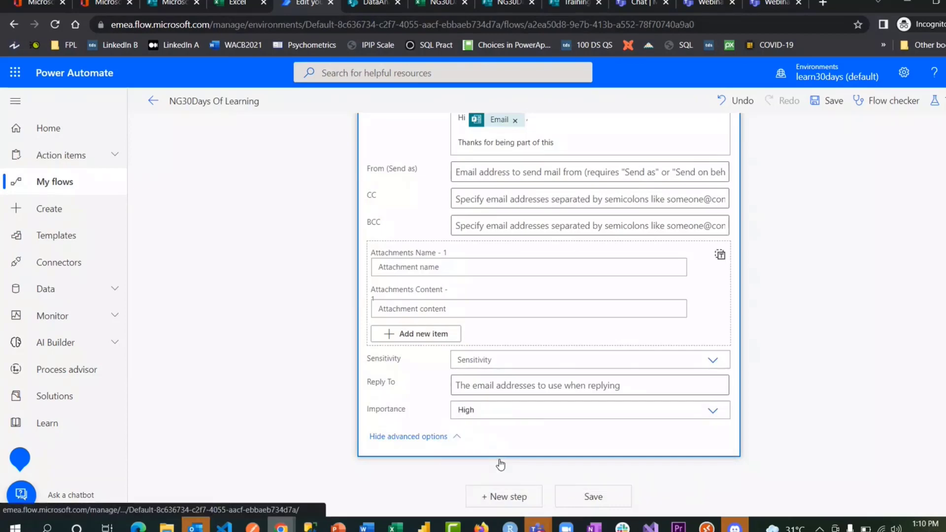
left_click(598, 494)
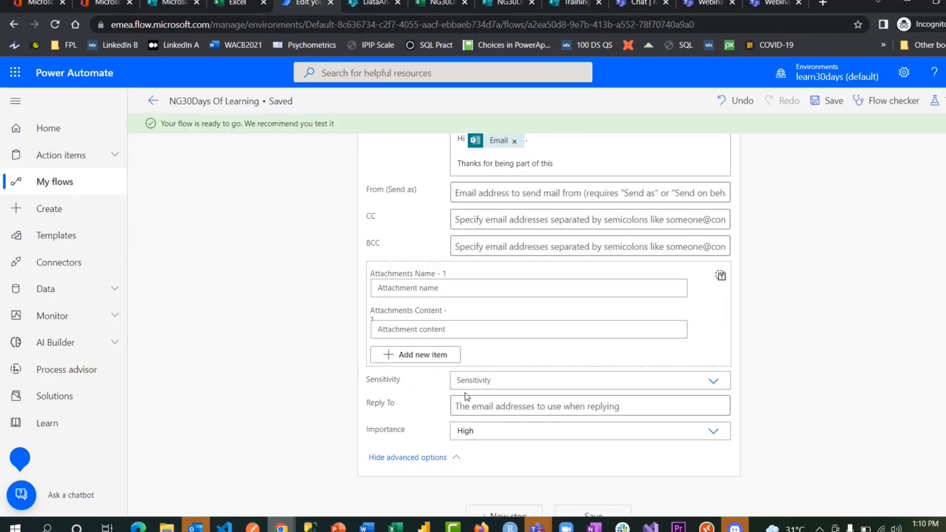
scroll(466, 246, "up", 4)
left_click(469, 227)
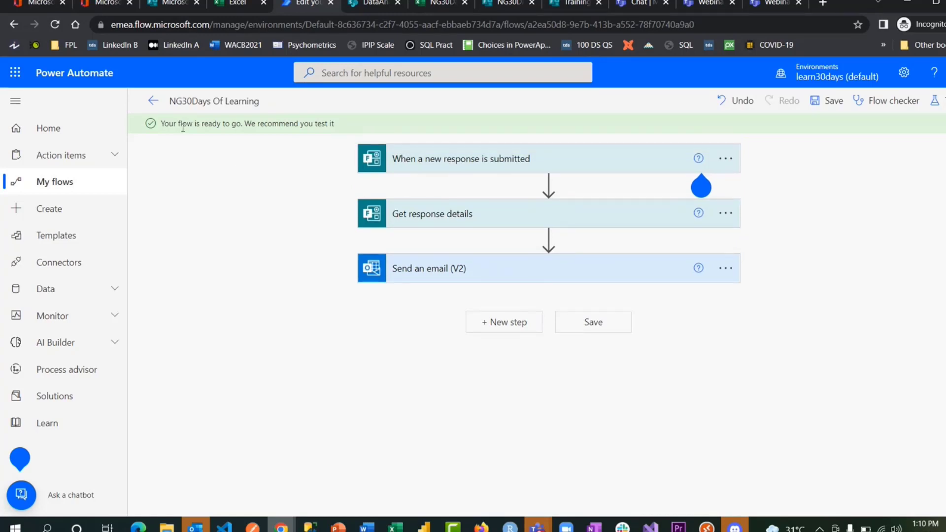
- Start a manual test run of the flow
left_click(936, 100)
left_click(815, 145)
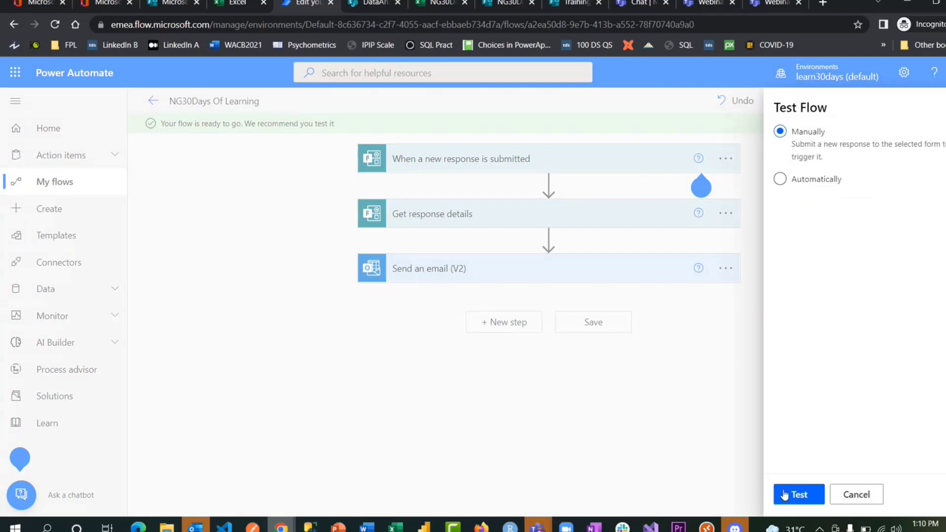
left_click(799, 494)
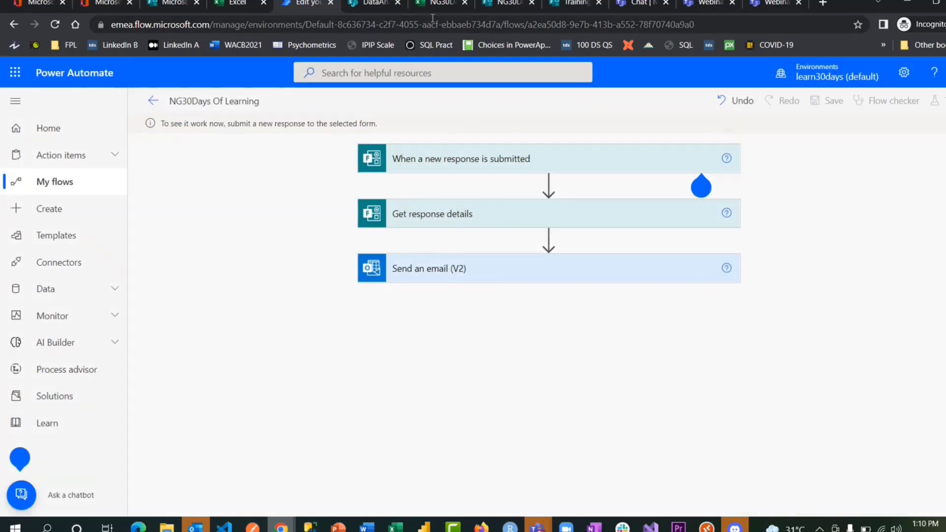
- Submit a preview form response with Gender Male, ten stars and an email address, then check the run
left_click(503, 4)
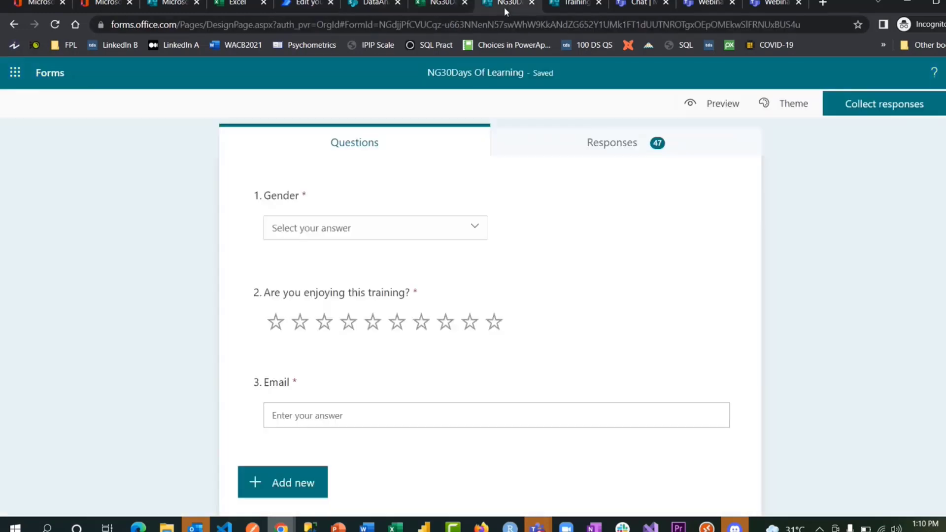
left_click(732, 103)
left_click(382, 290)
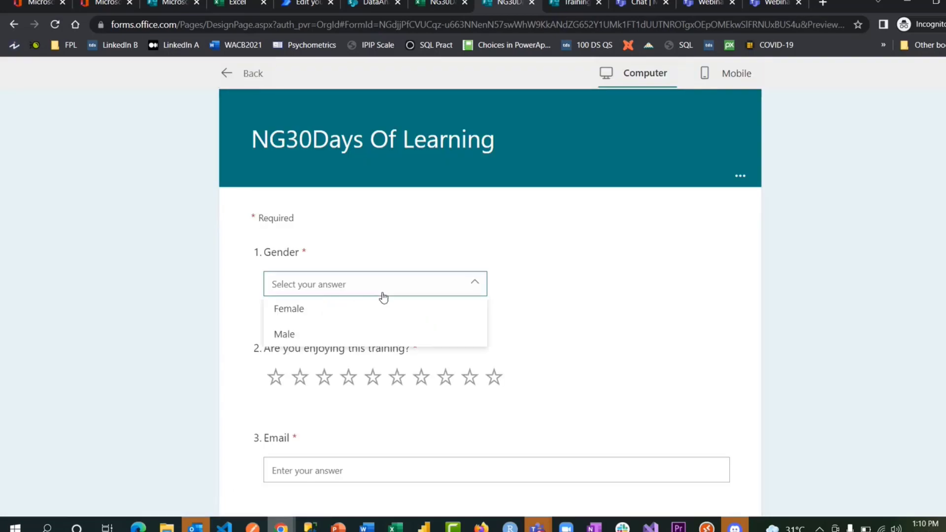
left_click(374, 313)
left_click(377, 290)
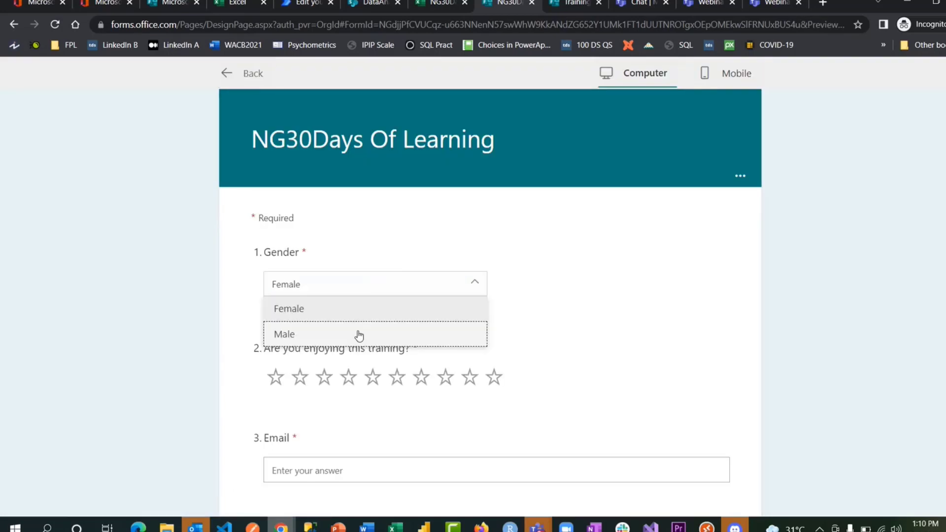
left_click(359, 334)
left_click(494, 379)
scroll(456, 311, "down", 3)
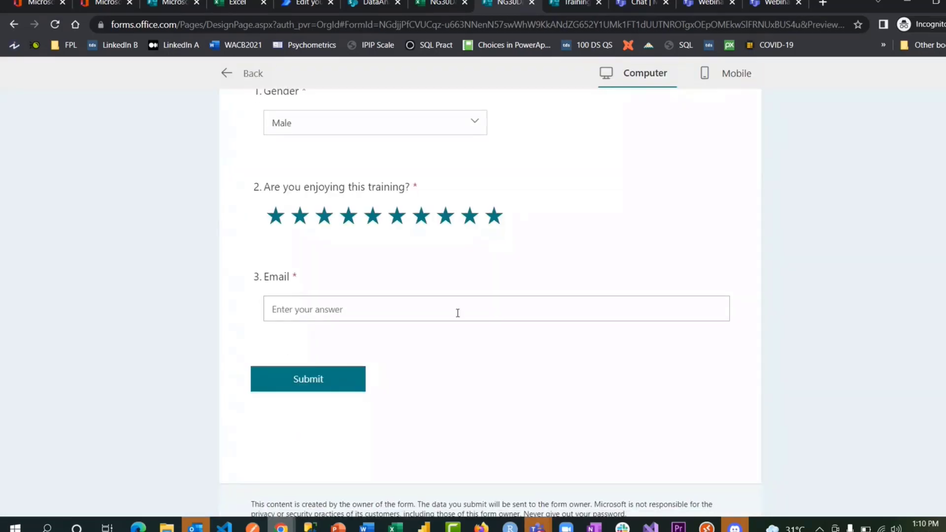
left_click(457, 311)
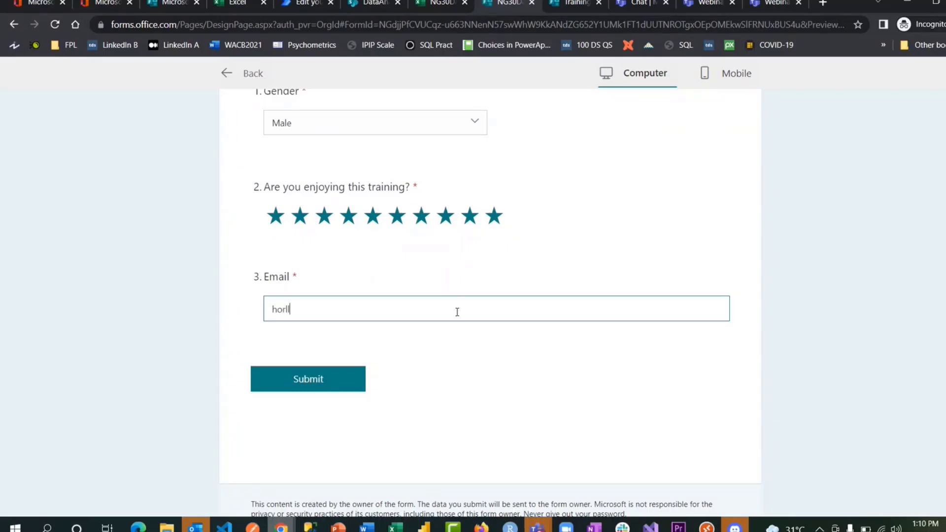
left_click(321, 381)
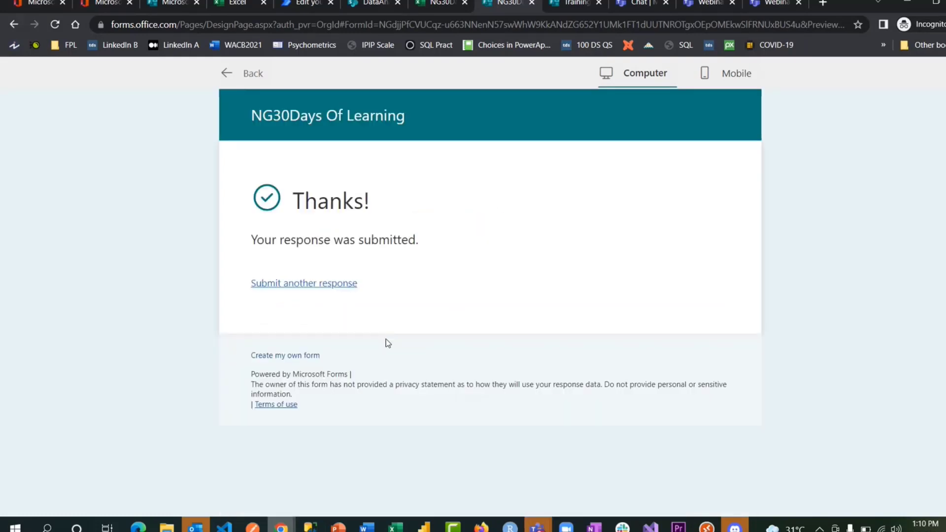
left_click(303, 3)
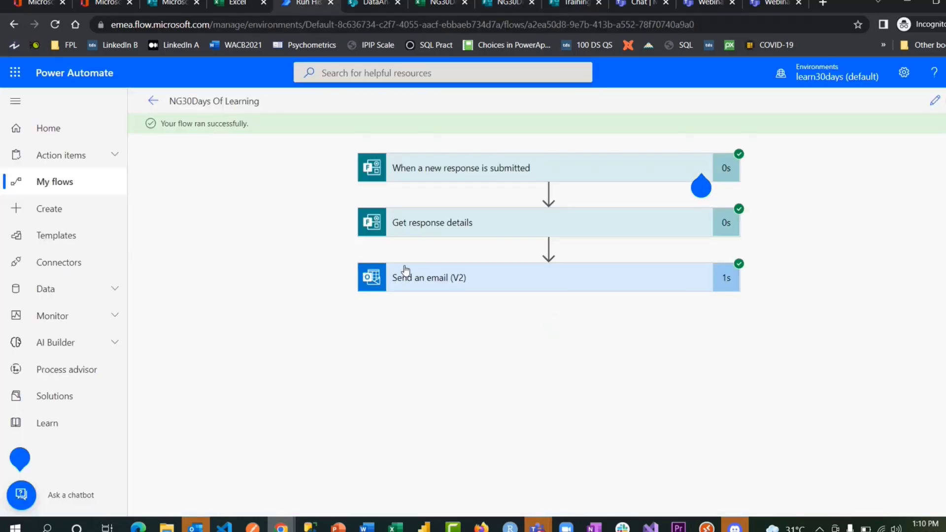
- Read the Testing NG30Days Of Learning email in Gmail, then return to the Intro to M365 Apps Teams meeting
mouse_move(282, 524)
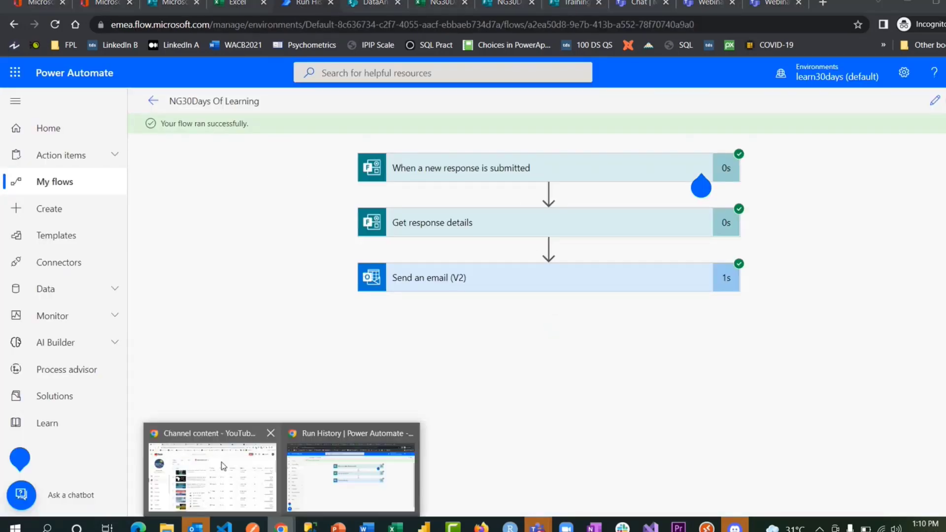
left_click(206, 468)
left_click(822, 4)
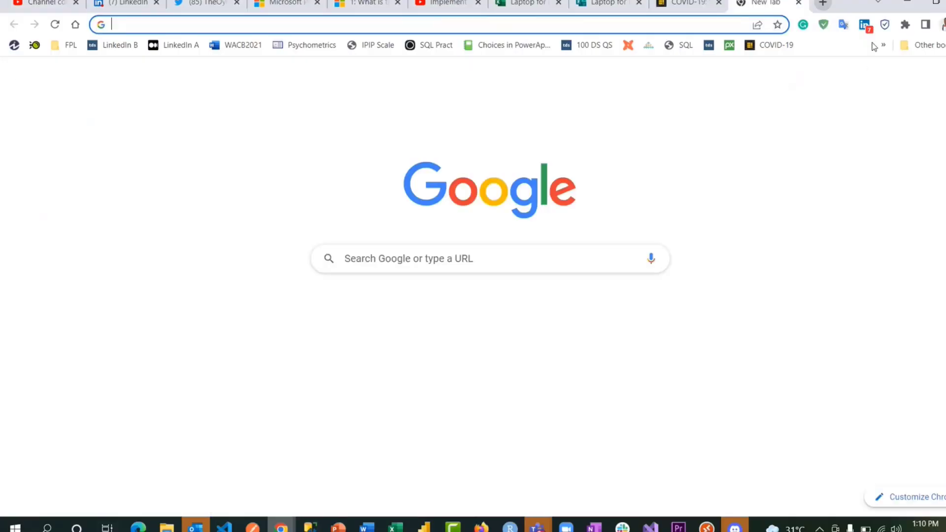
left_click(858, 82)
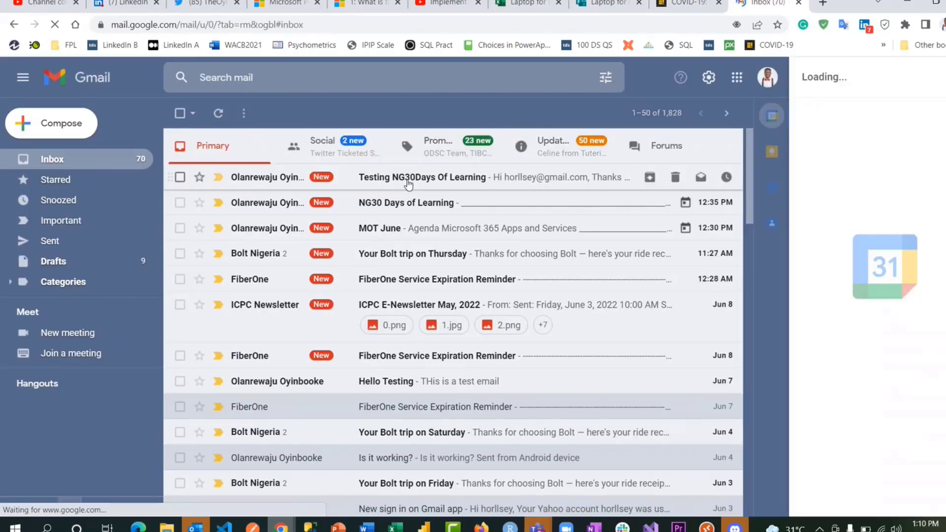
left_click(408, 184)
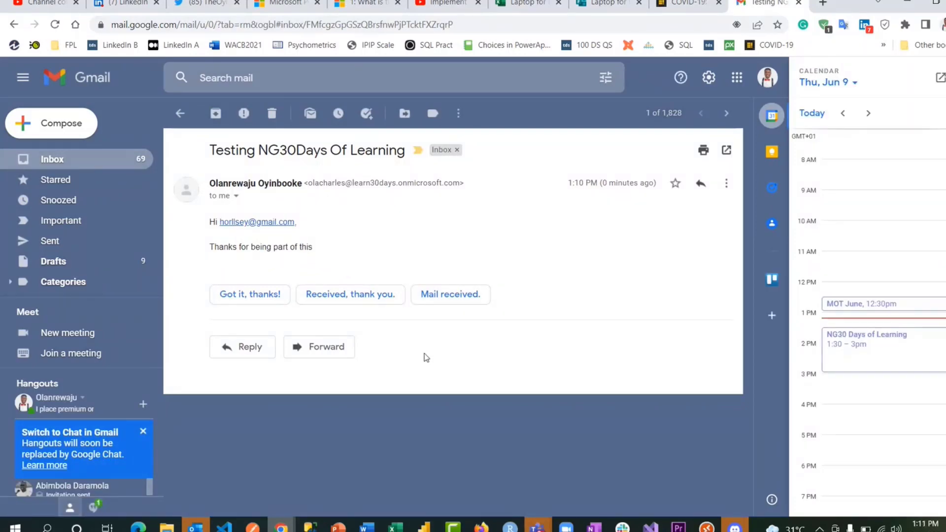
mouse_move(537, 526)
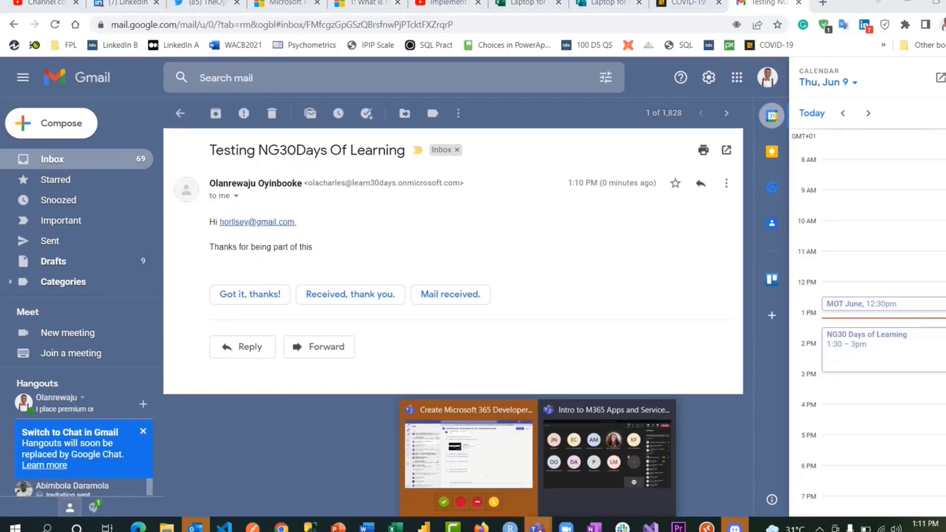
left_click(614, 457)
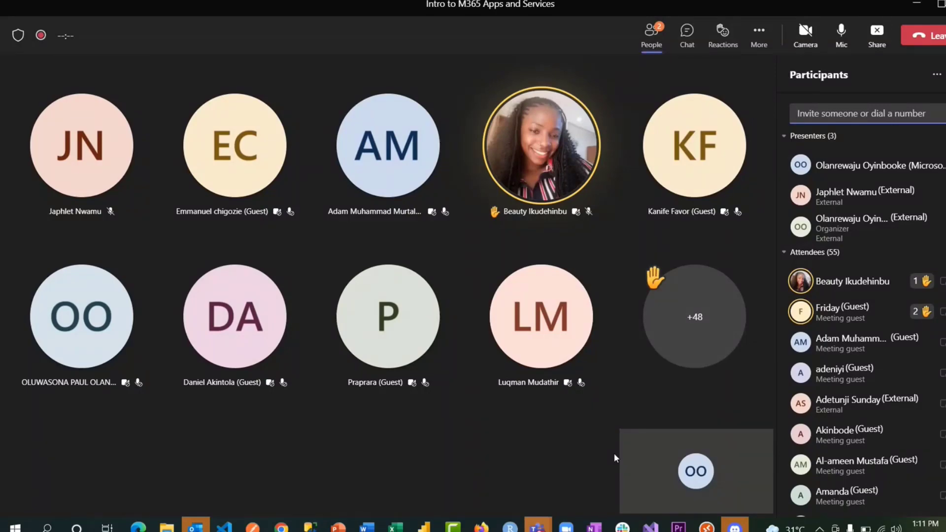
left_click(843, 40)
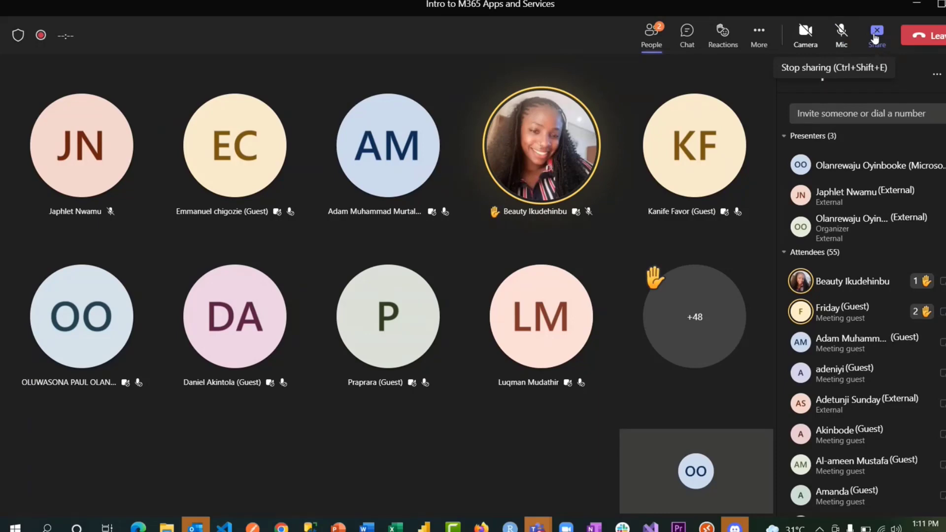
left_click(847, 37)
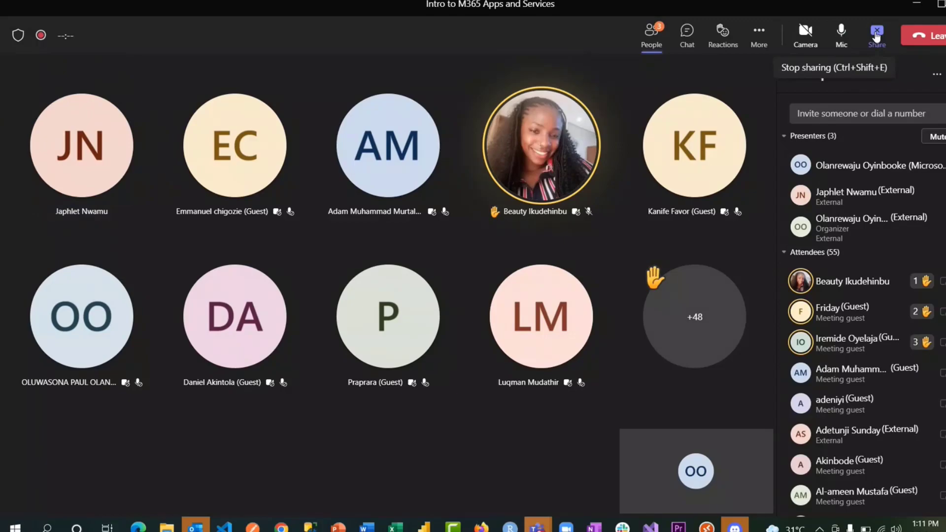